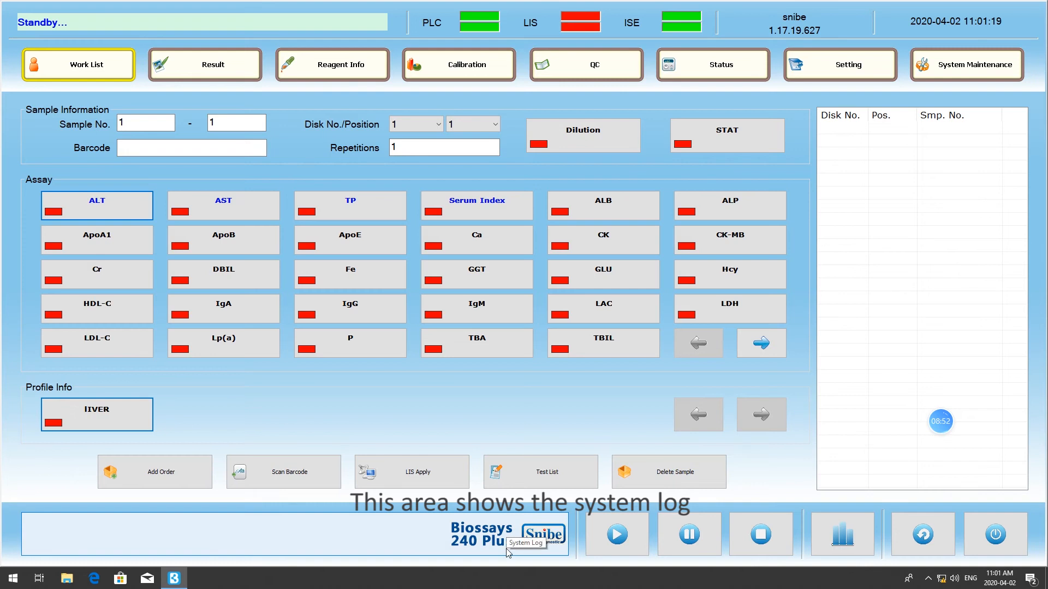
- View the system log and the instrument's temperature, voltage and liquid status, and return to the work list
click(471, 541)
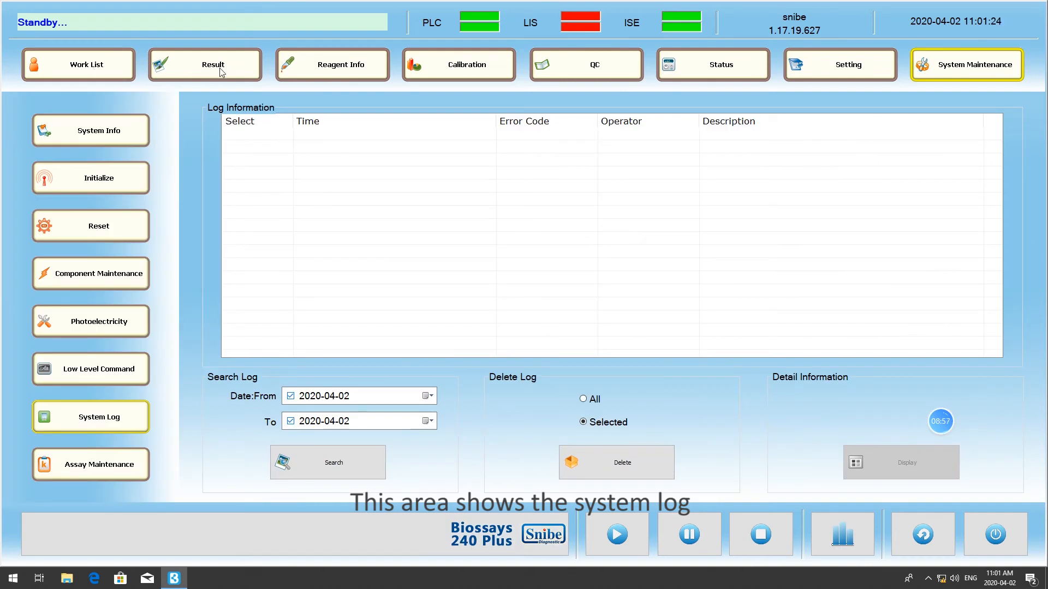
click(89, 66)
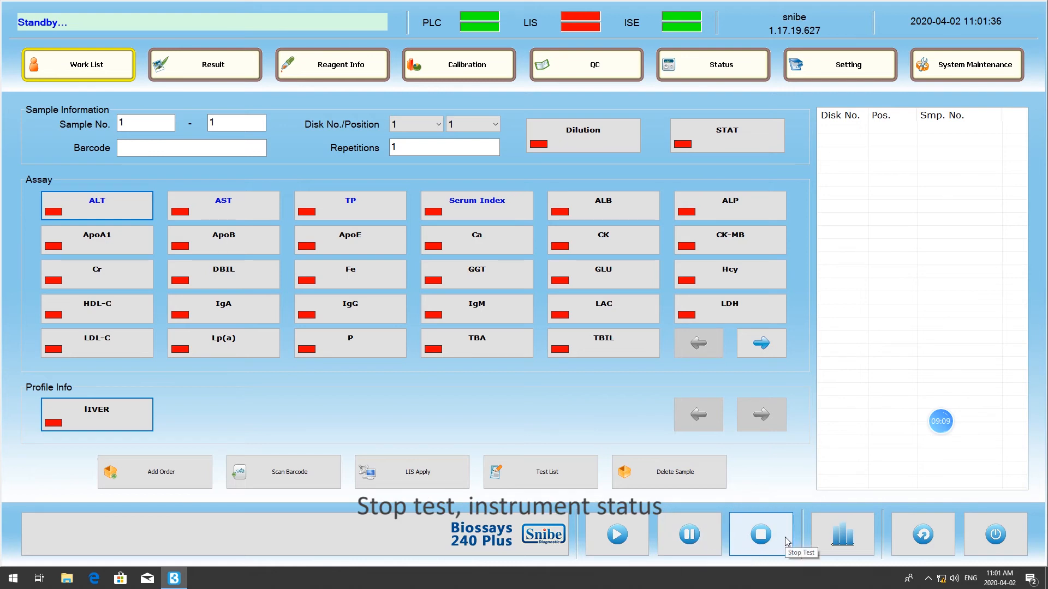
click(841, 530)
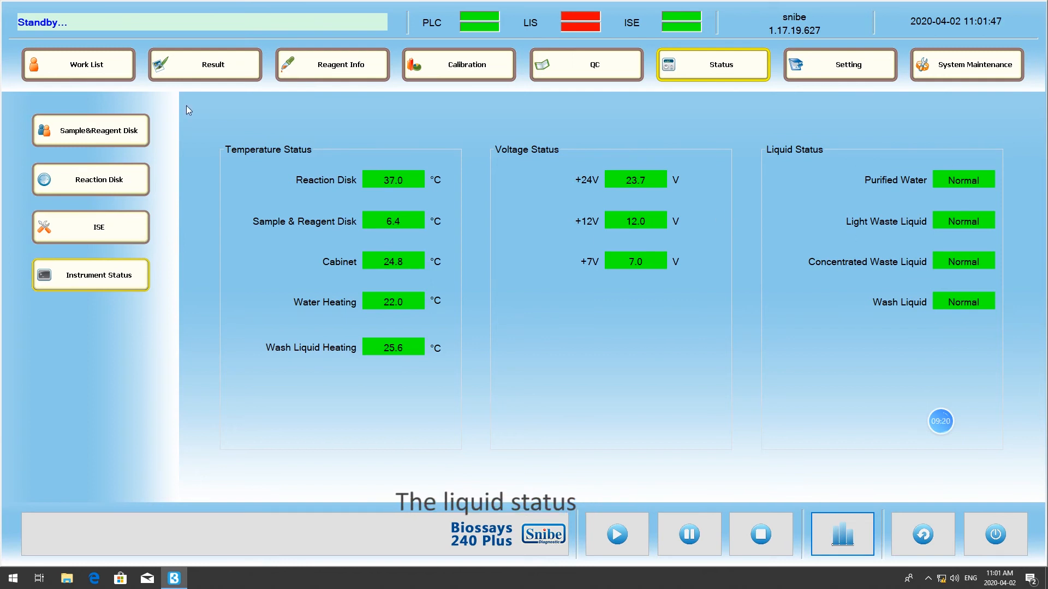
click(117, 79)
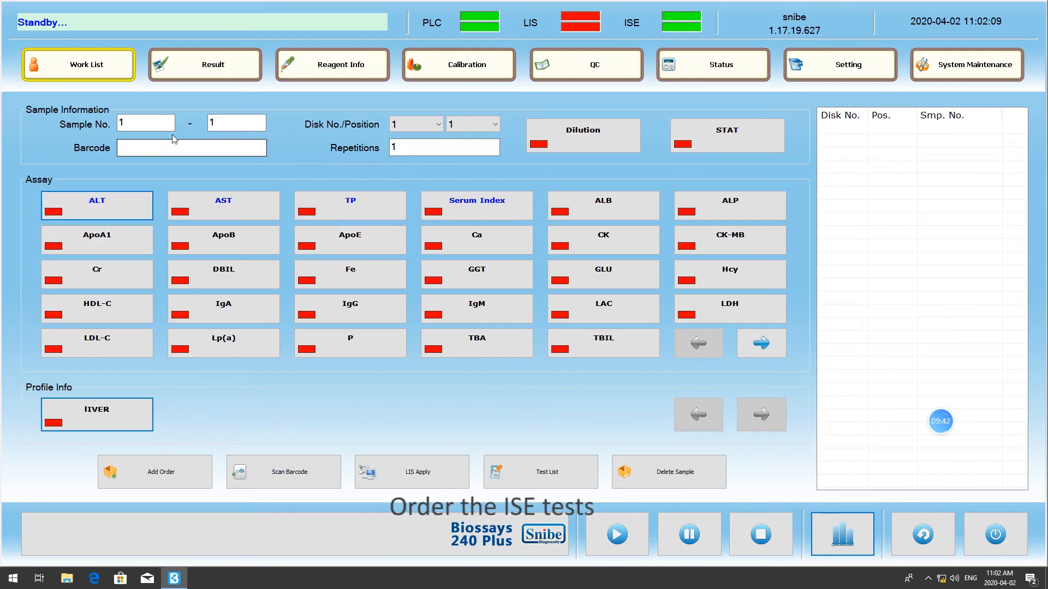
- Set up sample 1 at position 9 on disk 1 with 2 repetitions
click(131, 122)
click(403, 149)
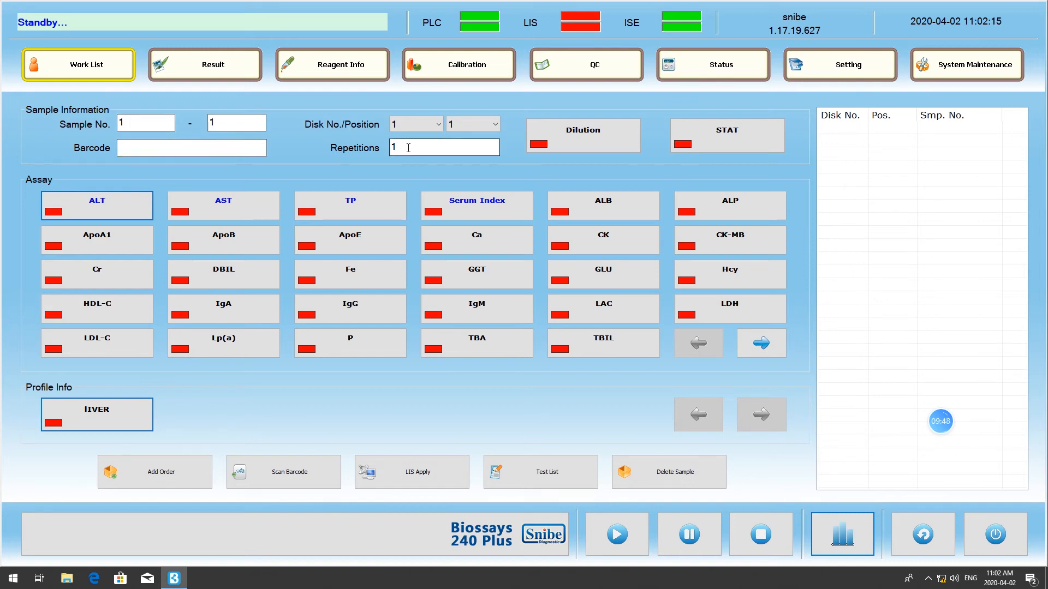
click(470, 125)
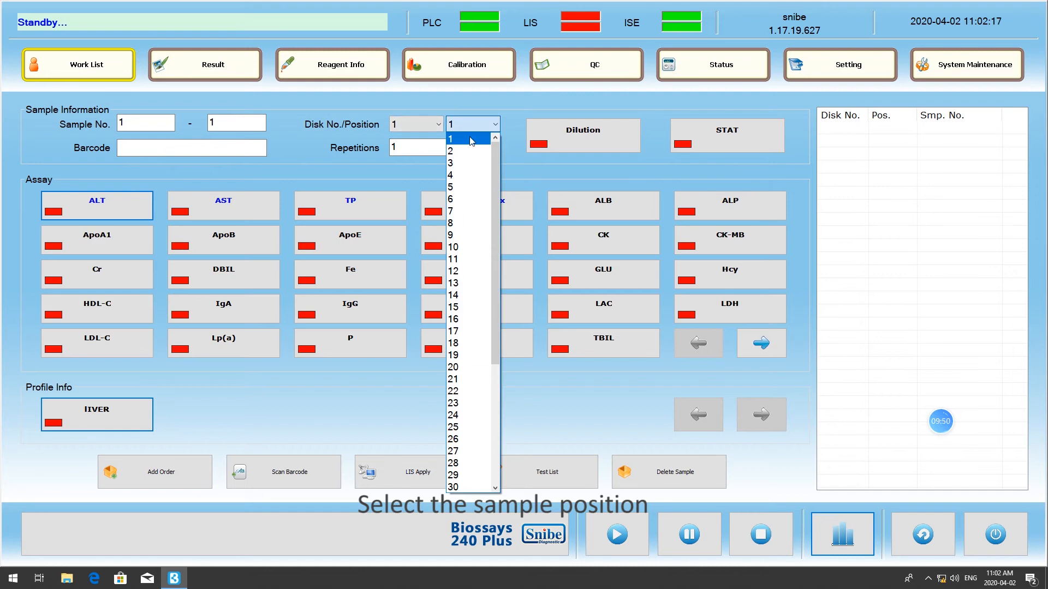
click(457, 235)
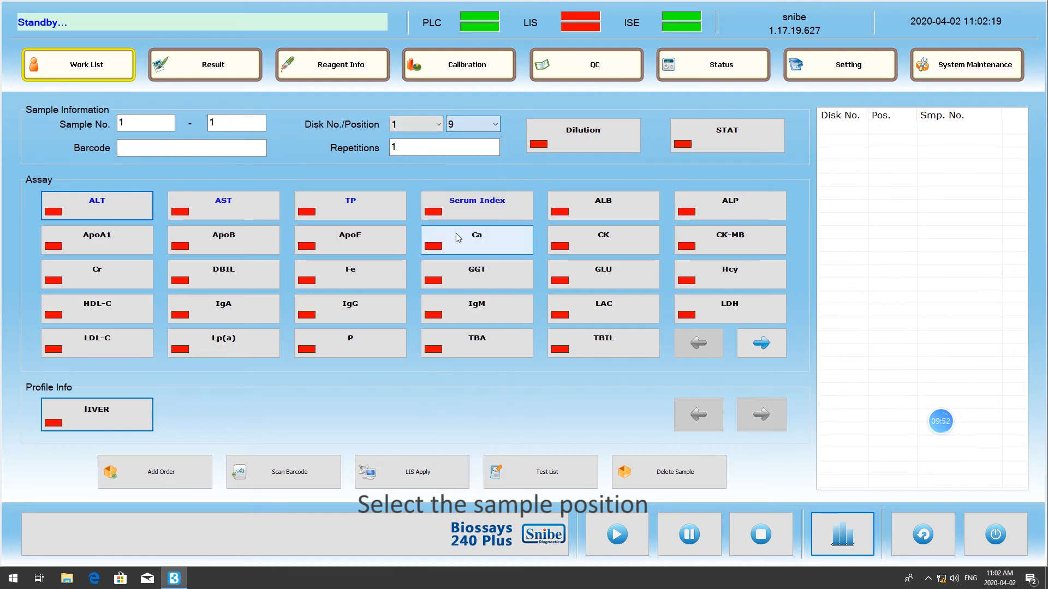
click(410, 146)
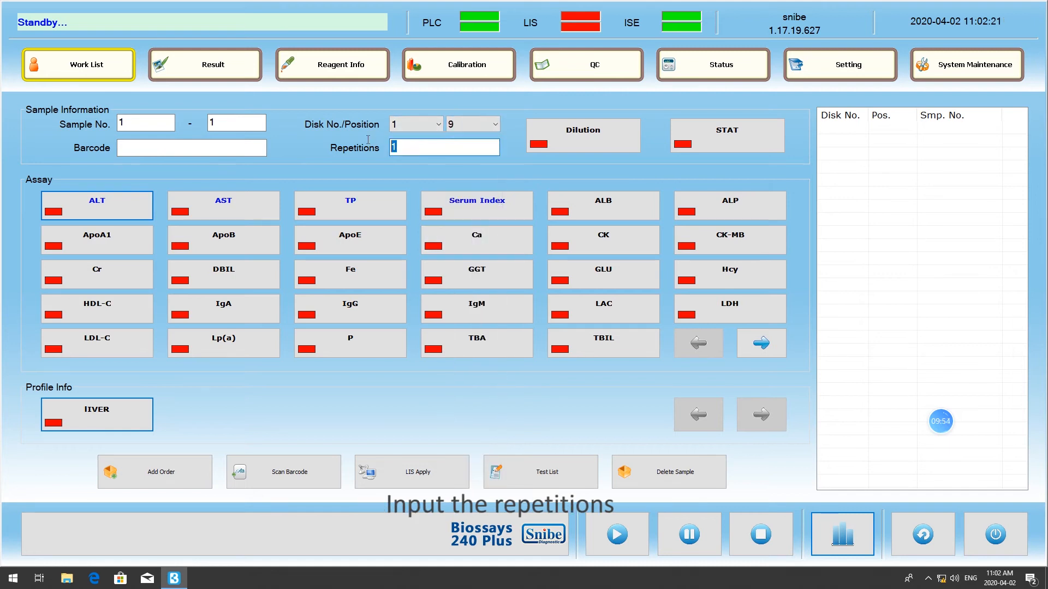
text(2)
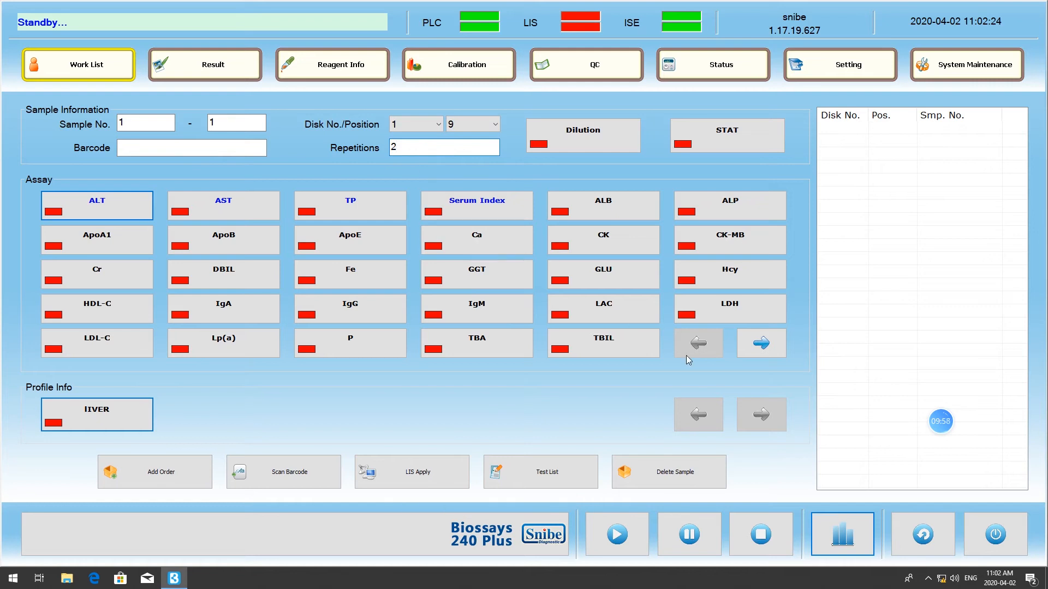
- Order the ISE-Cl-, ISE-iCa2+, ISE-K+, ISE-Na+, ISE-nCa2+ and ISE-pH assays for the sample
click(760, 344)
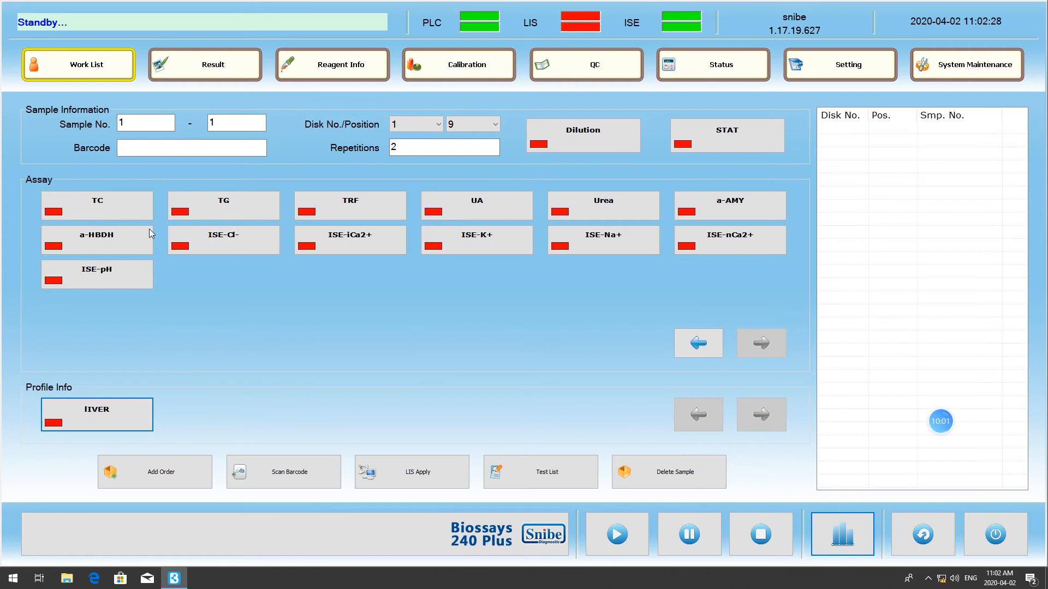
click(206, 248)
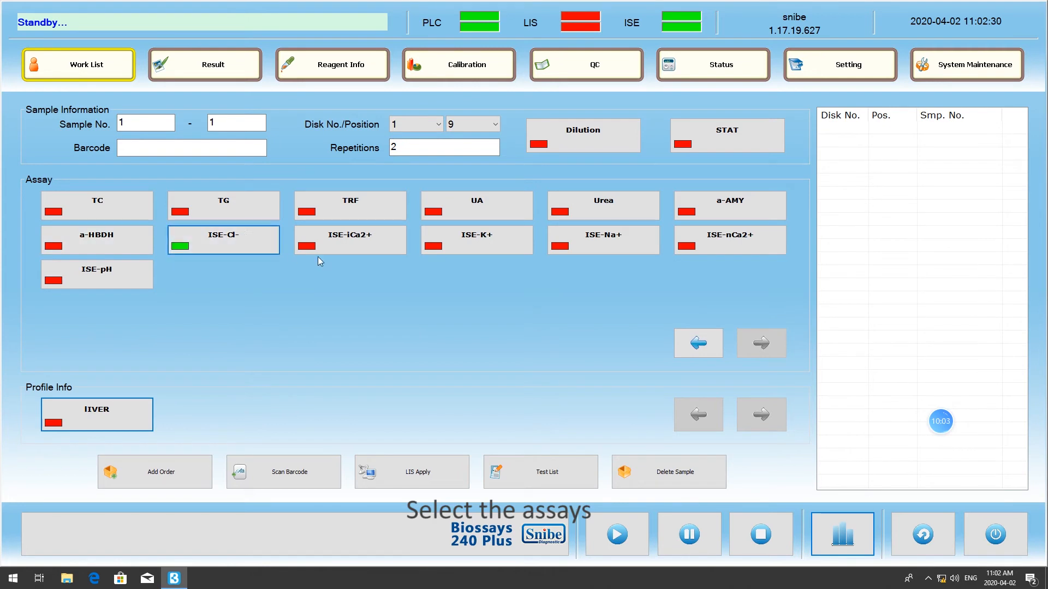
click(391, 254)
click(464, 251)
click(599, 248)
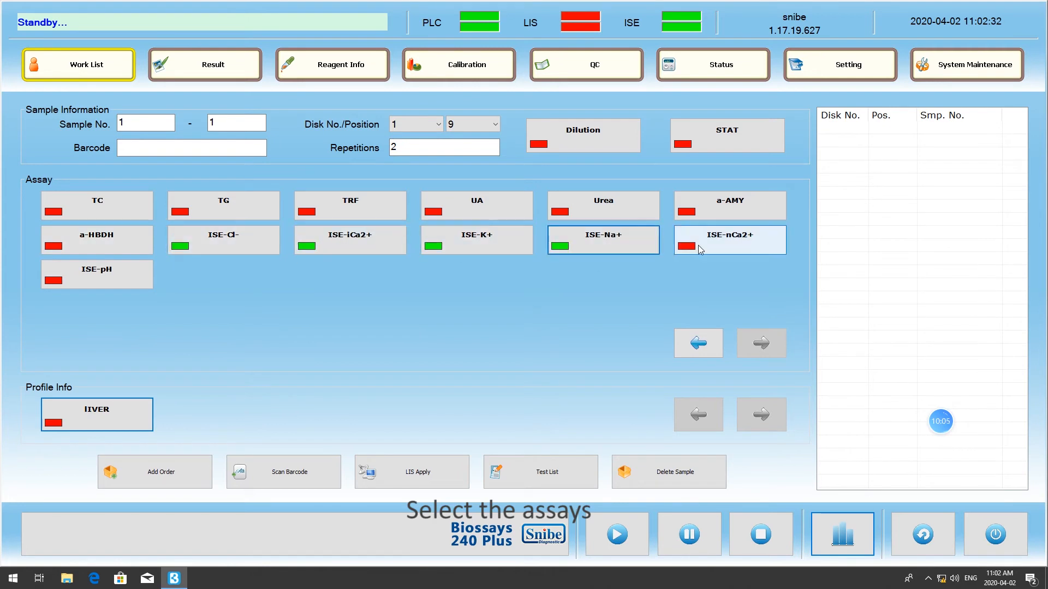
click(709, 248)
click(104, 275)
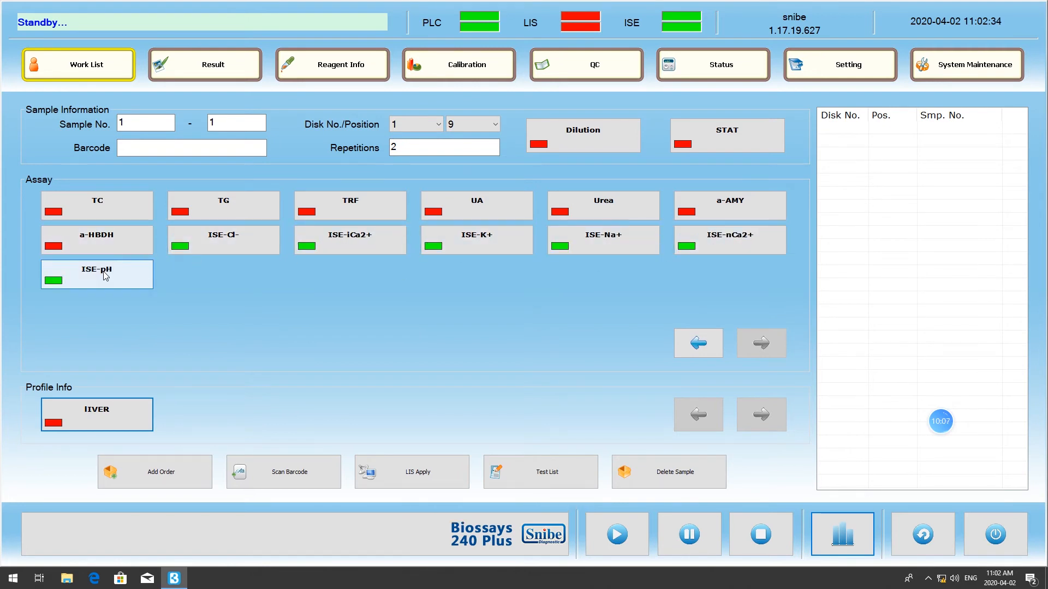
click(183, 472)
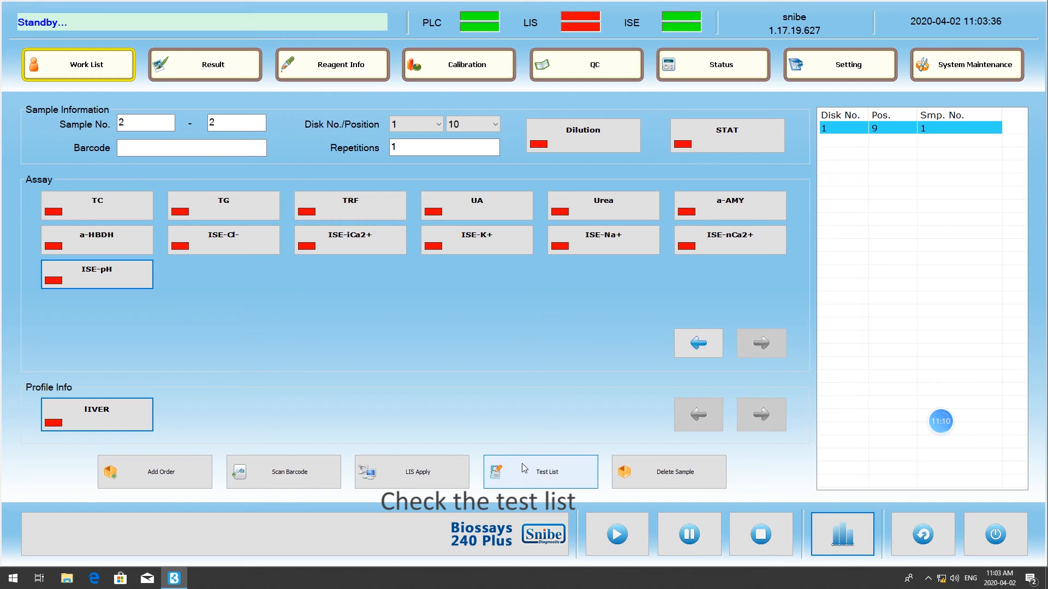
- Examine the test list filtered by the statuses Testing, Wait Calculation, Failure, Finish, Waiting and All
click(523, 469)
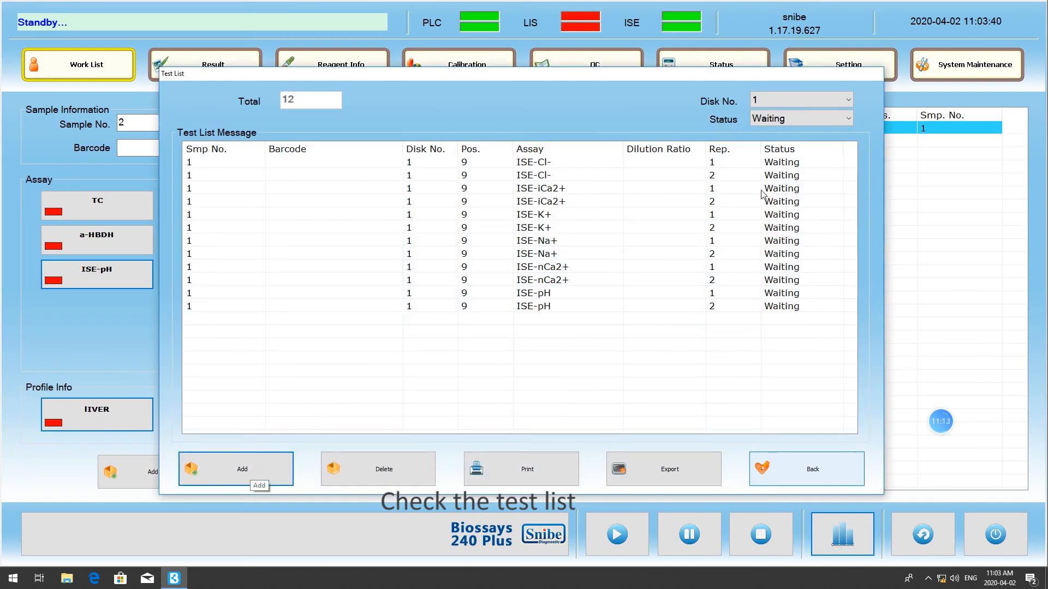
click(768, 124)
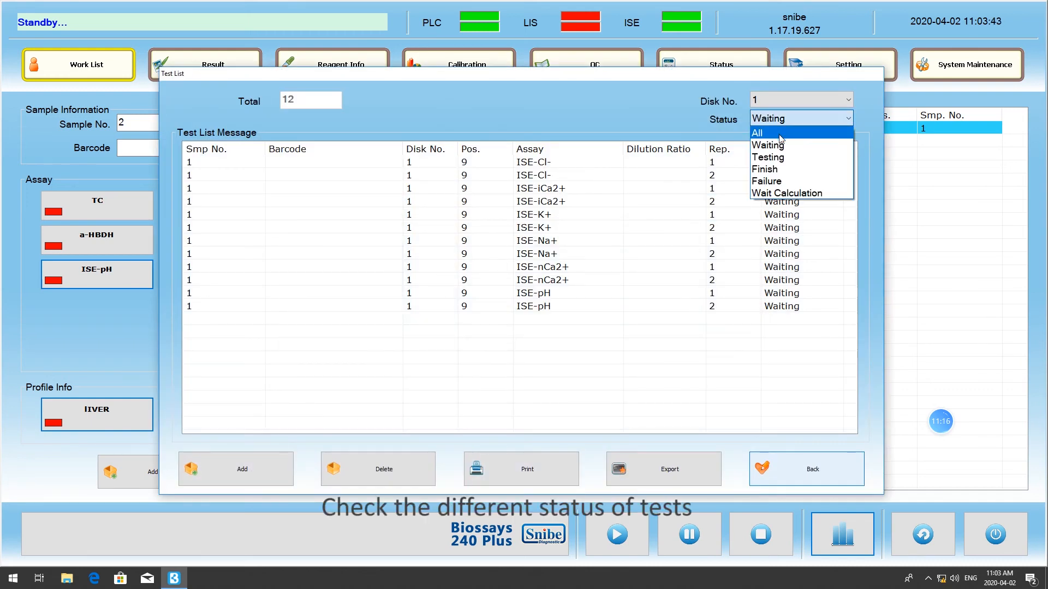
click(775, 158)
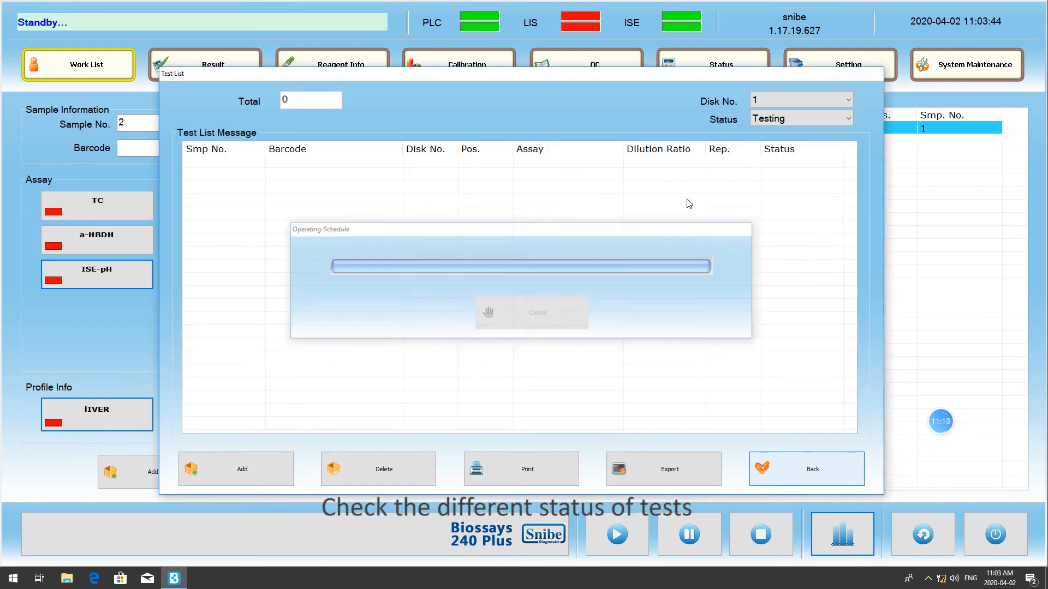
click(783, 125)
click(811, 194)
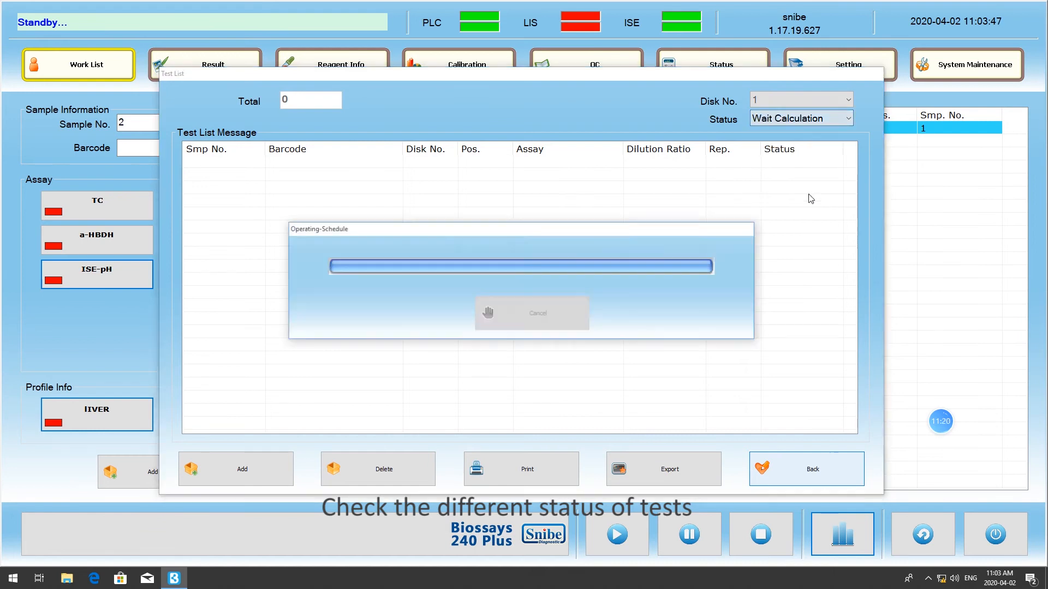
click(799, 119)
click(778, 181)
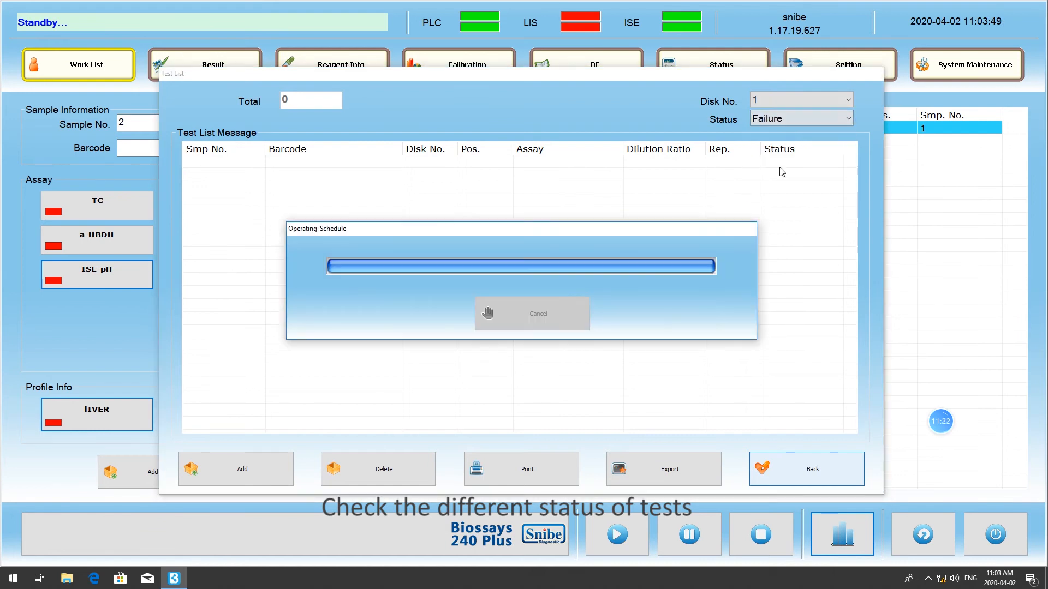
click(783, 118)
click(786, 169)
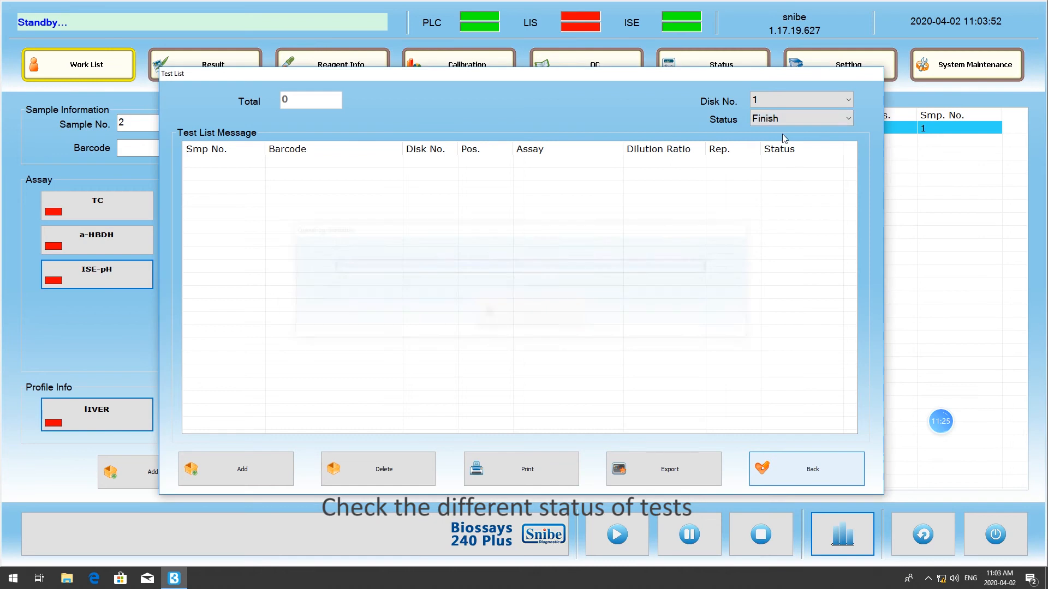
click(785, 120)
click(788, 147)
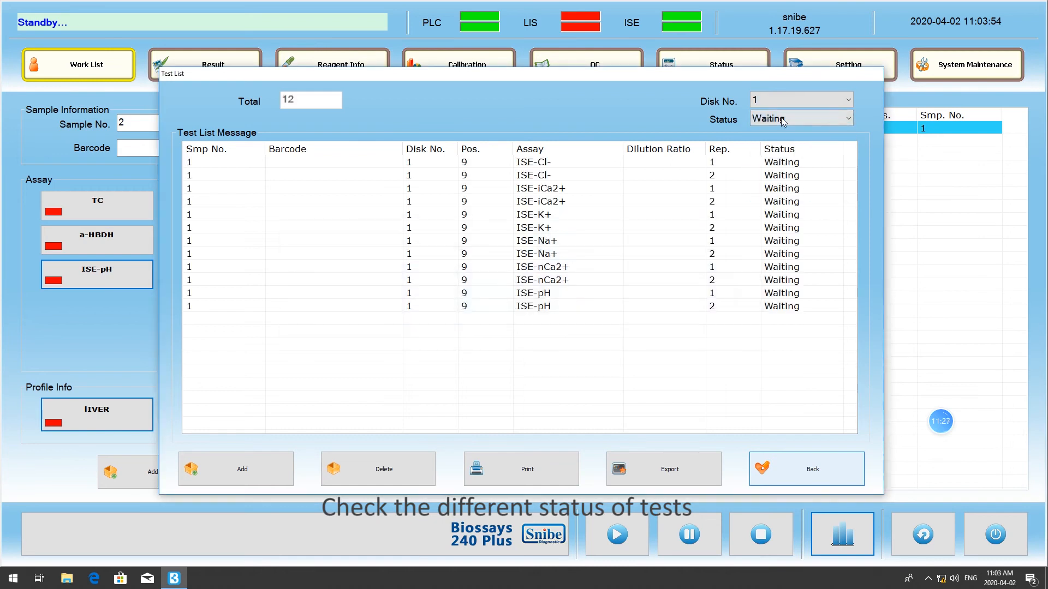
click(778, 119)
click(774, 131)
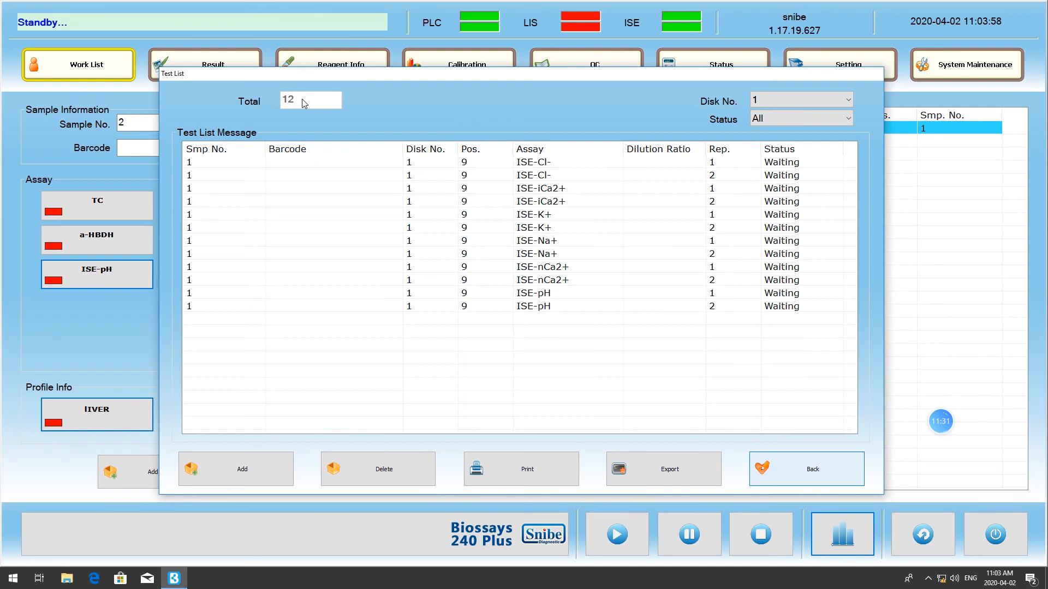
- Add the ApoA1 assay to sample 1 from the test list
click(253, 473)
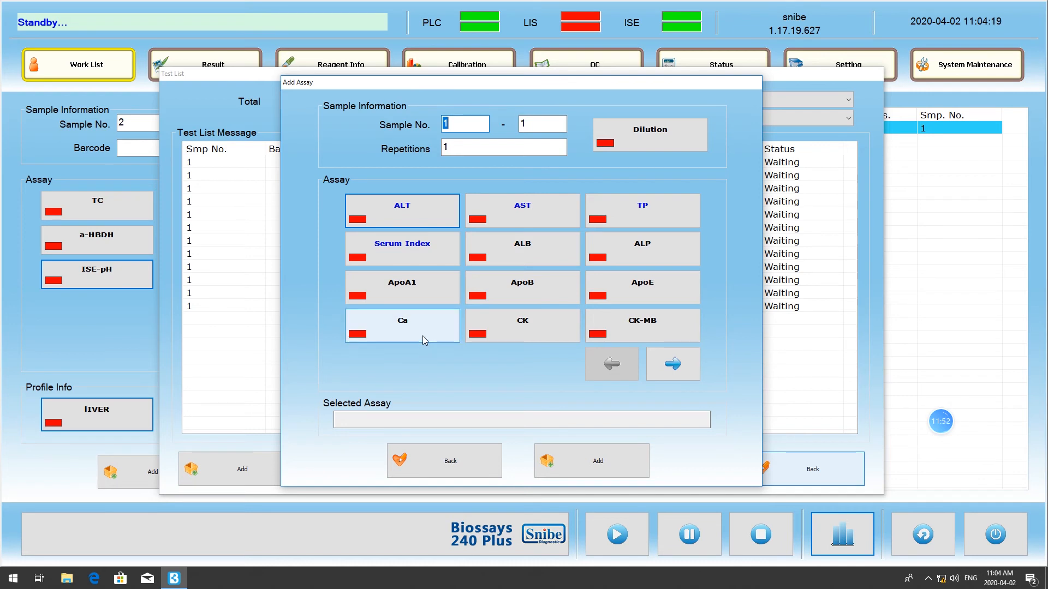
click(402, 294)
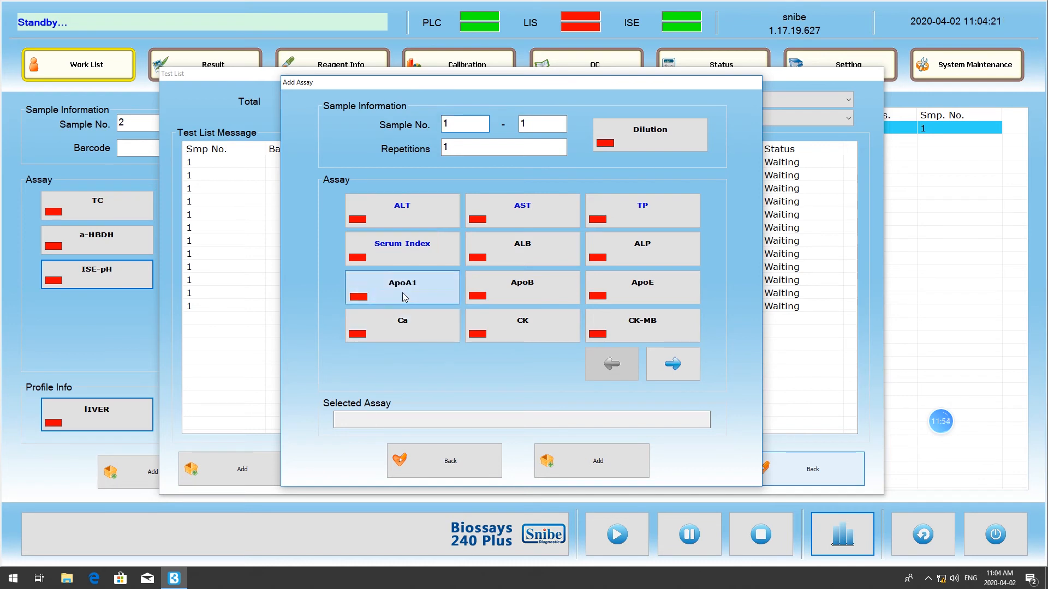
click(604, 473)
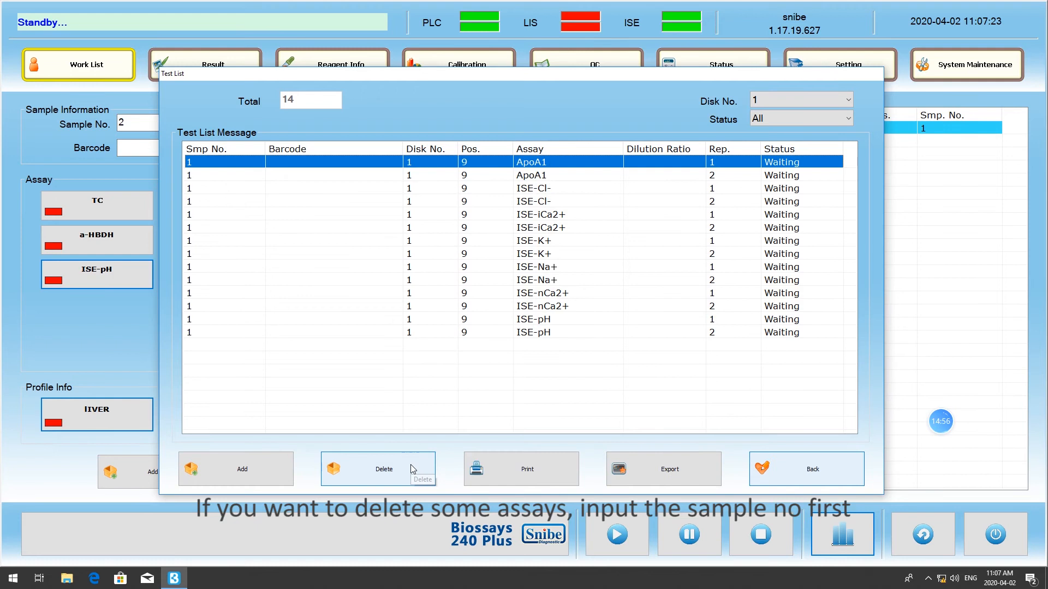
- Delete only the ApoA1 assay from sample 1's order and close the test list
click(412, 468)
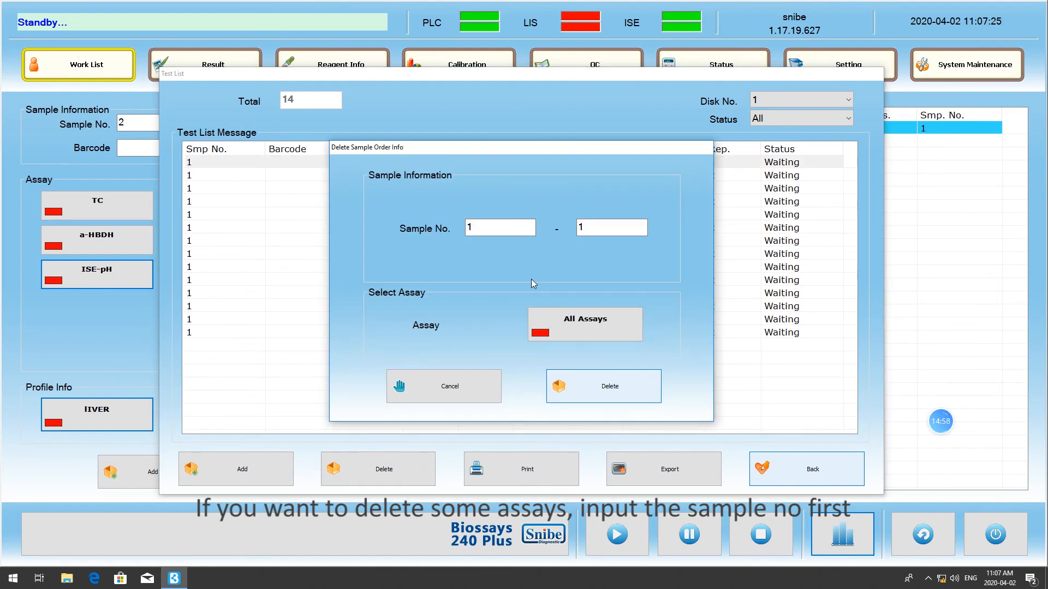
click(584, 333)
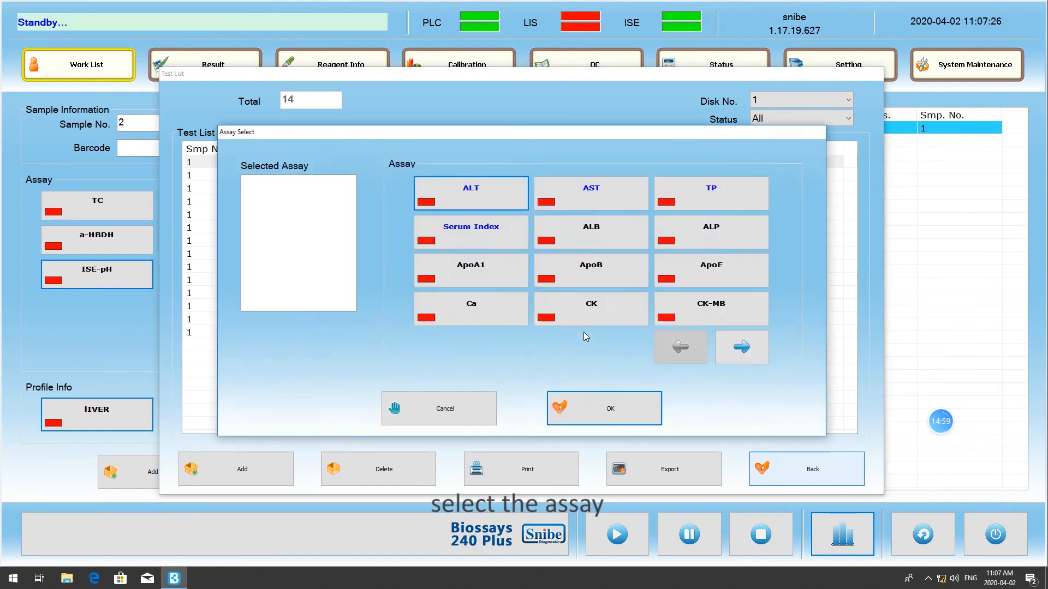
click(494, 273)
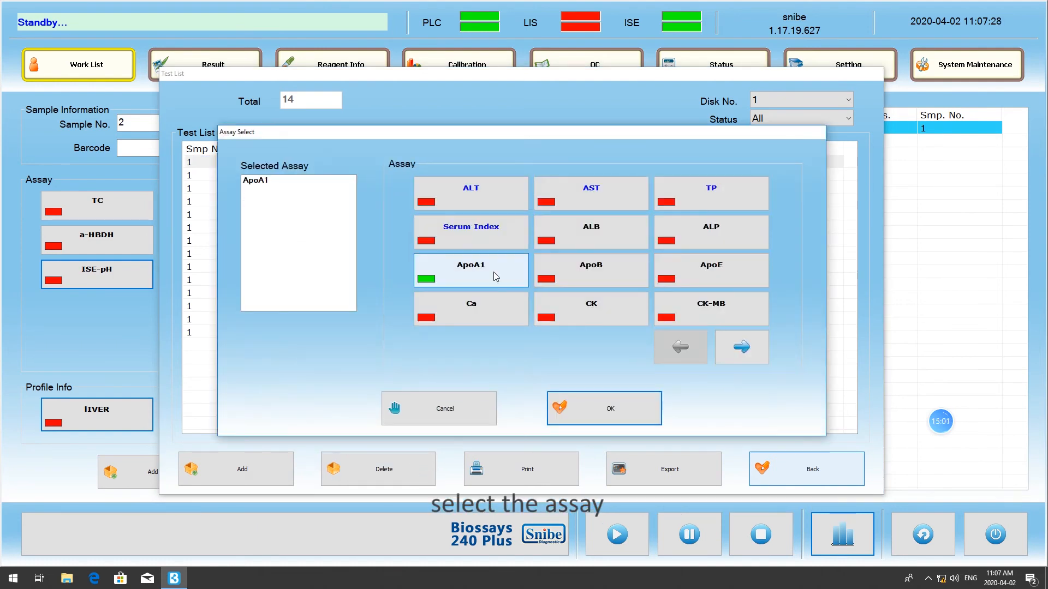
click(611, 411)
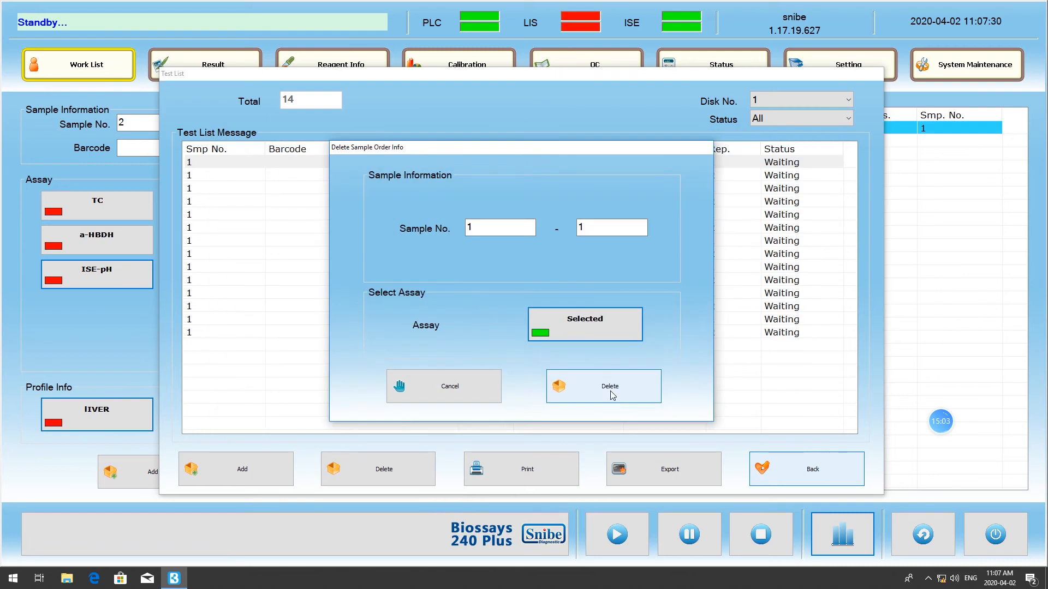
click(611, 393)
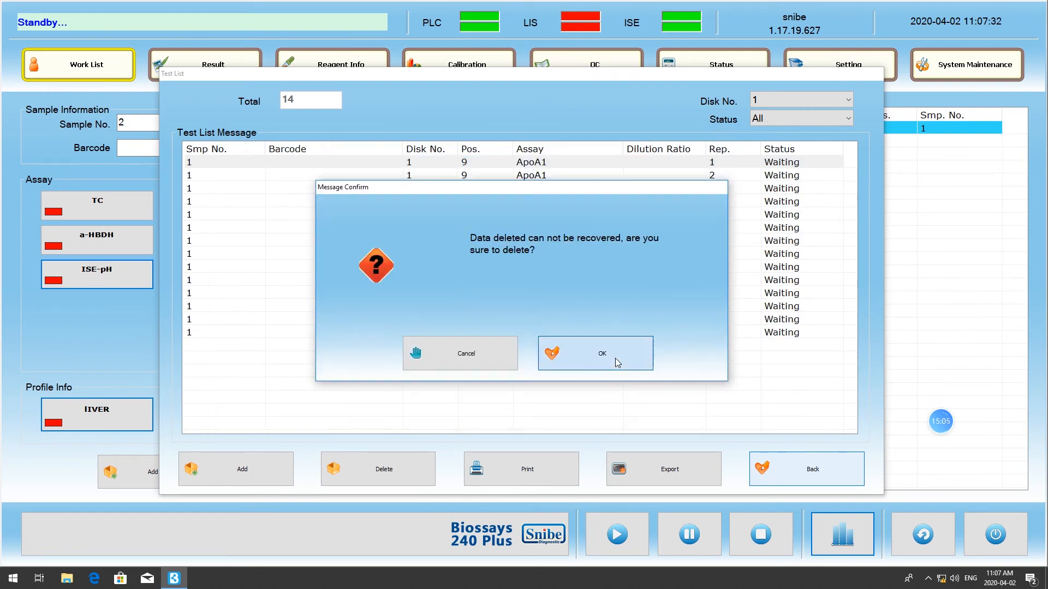
click(614, 358)
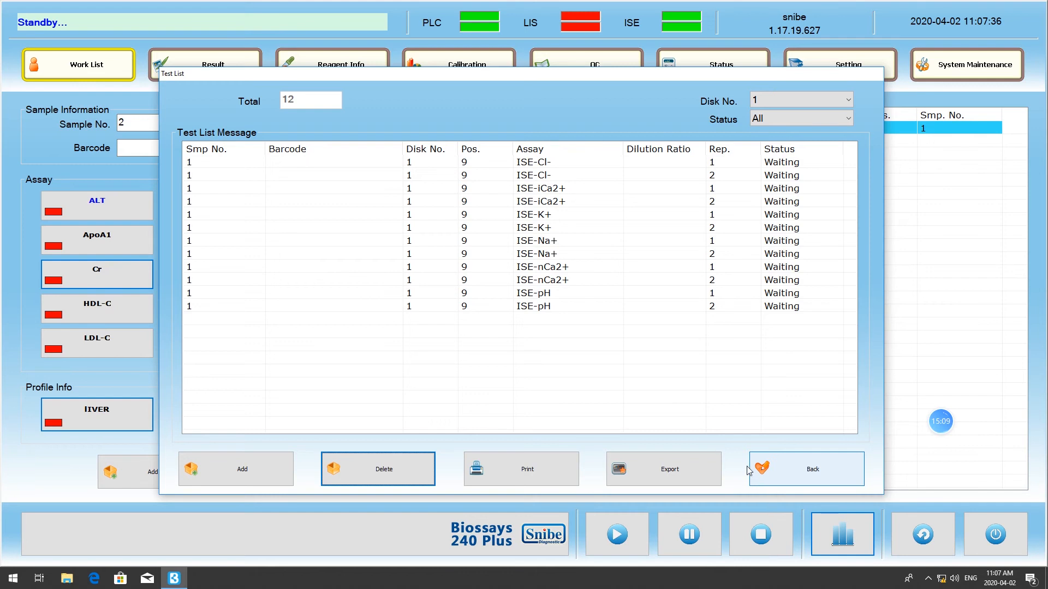
click(781, 472)
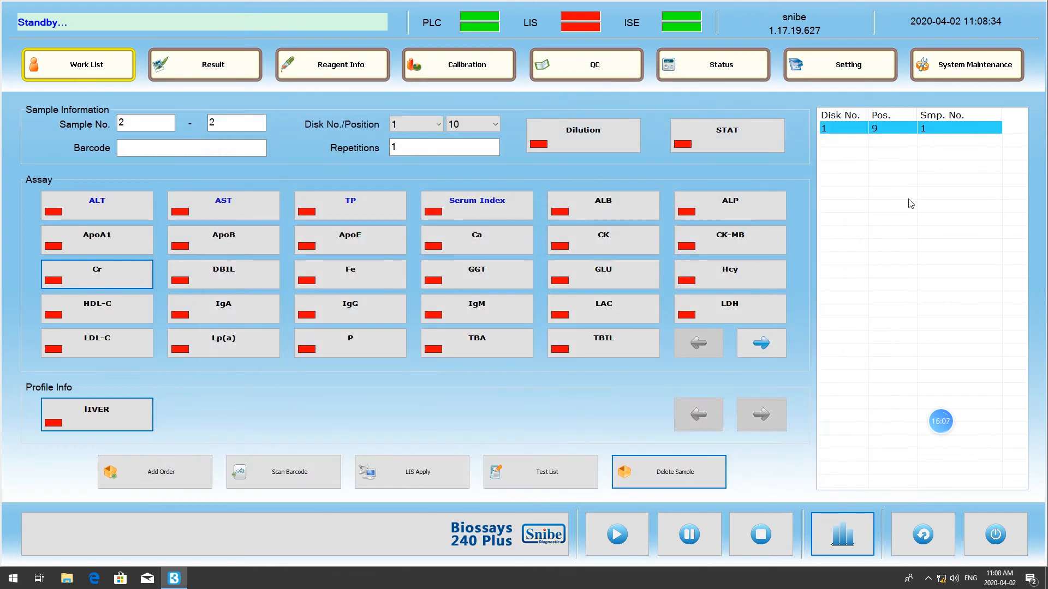
- Print the test list filtered by Waiting to a PDF file named 2 on the Desktop
click(572, 472)
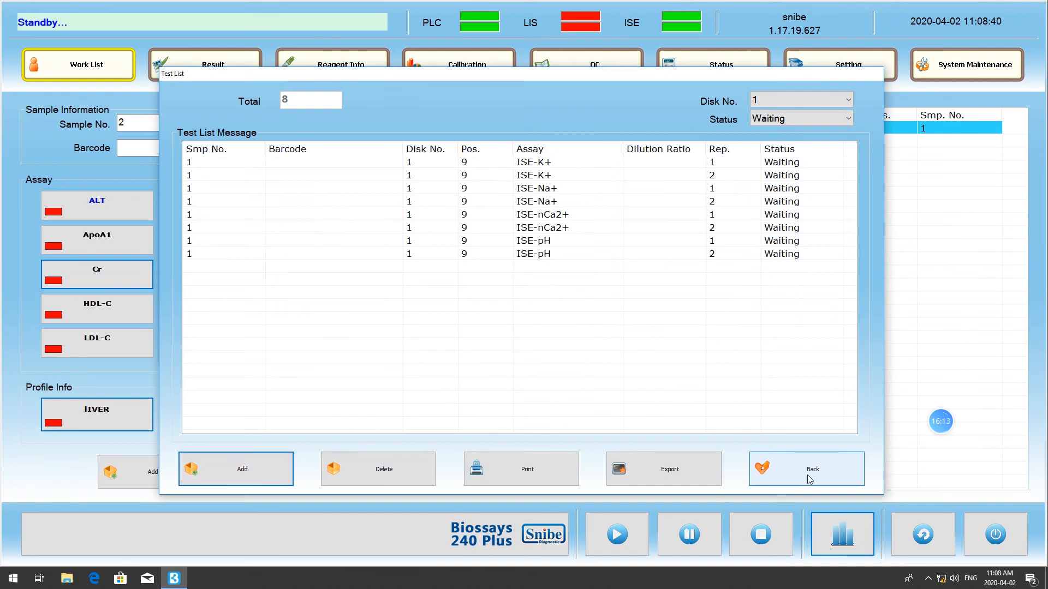
click(537, 472)
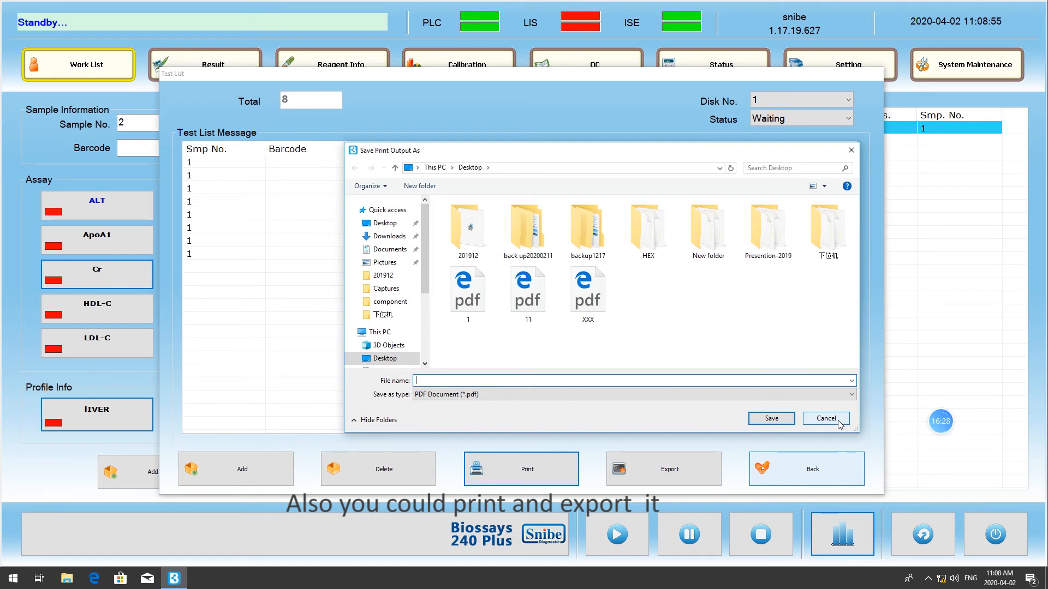
text(1)
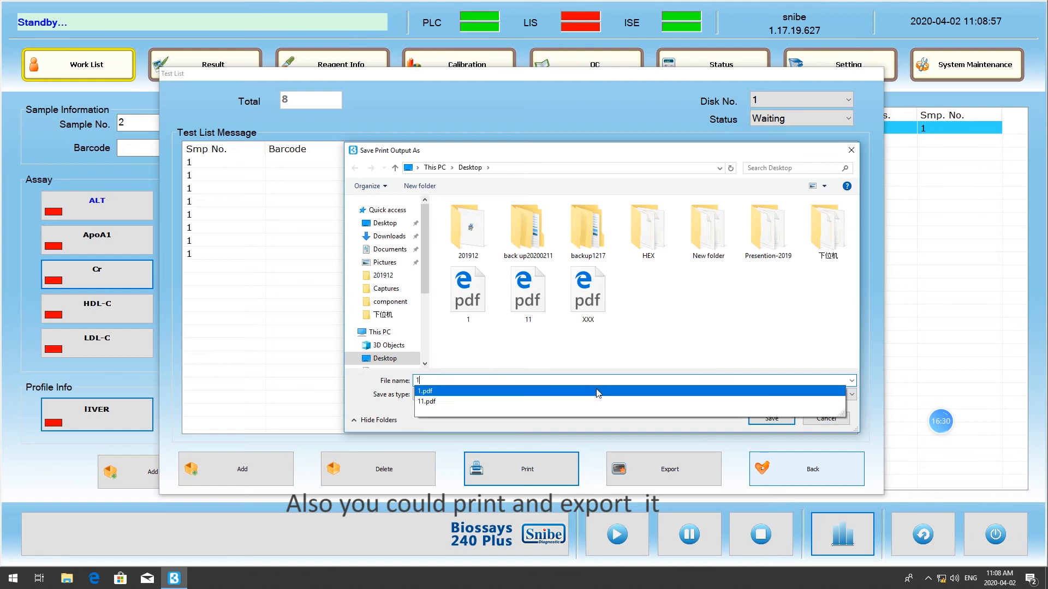
click(642, 399)
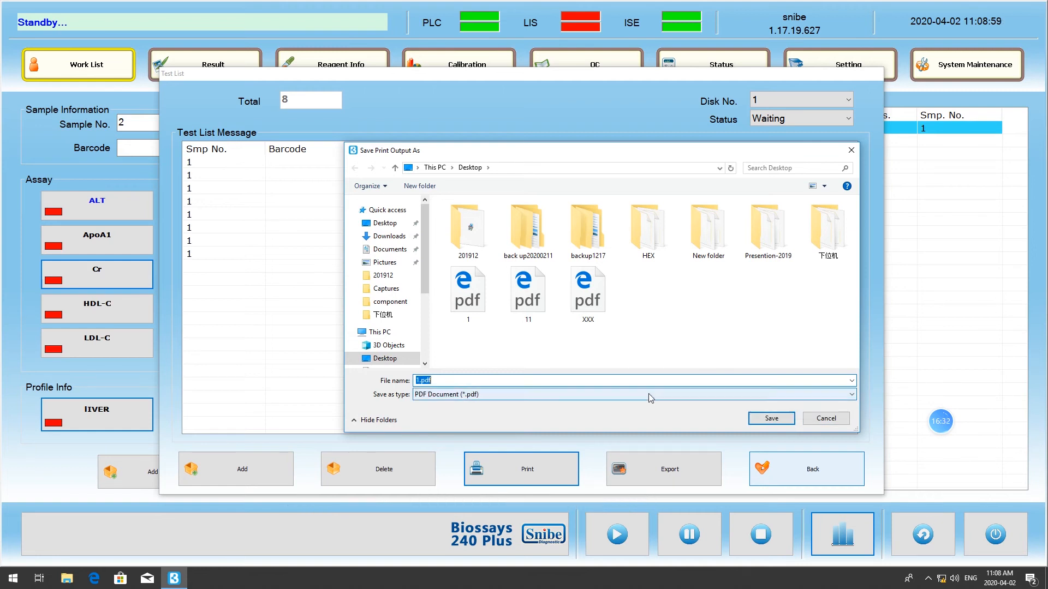
click(769, 419)
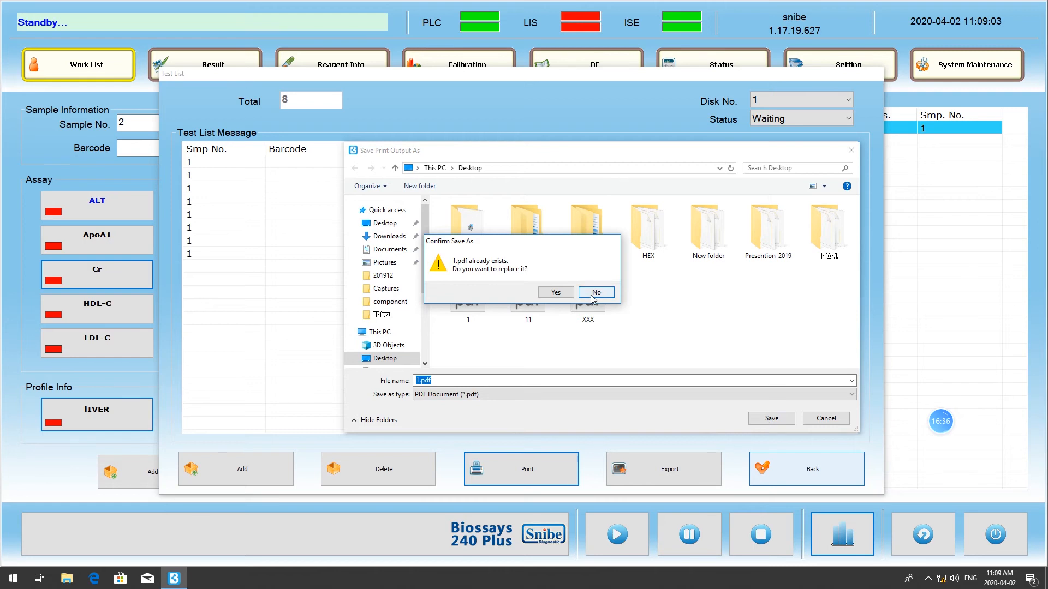
click(595, 291)
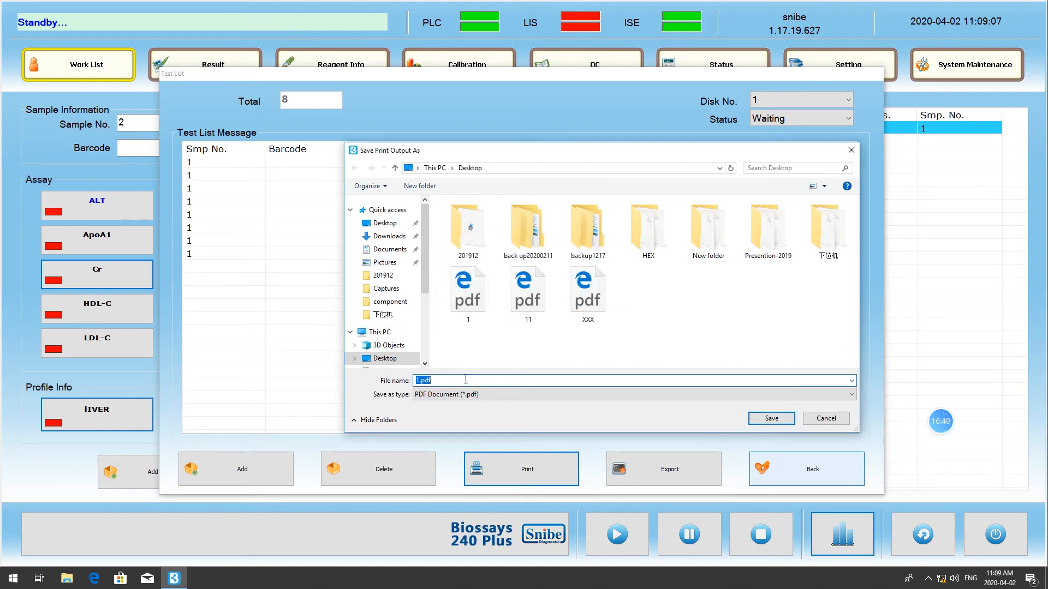
click(425, 379)
text(2)
click(772, 420)
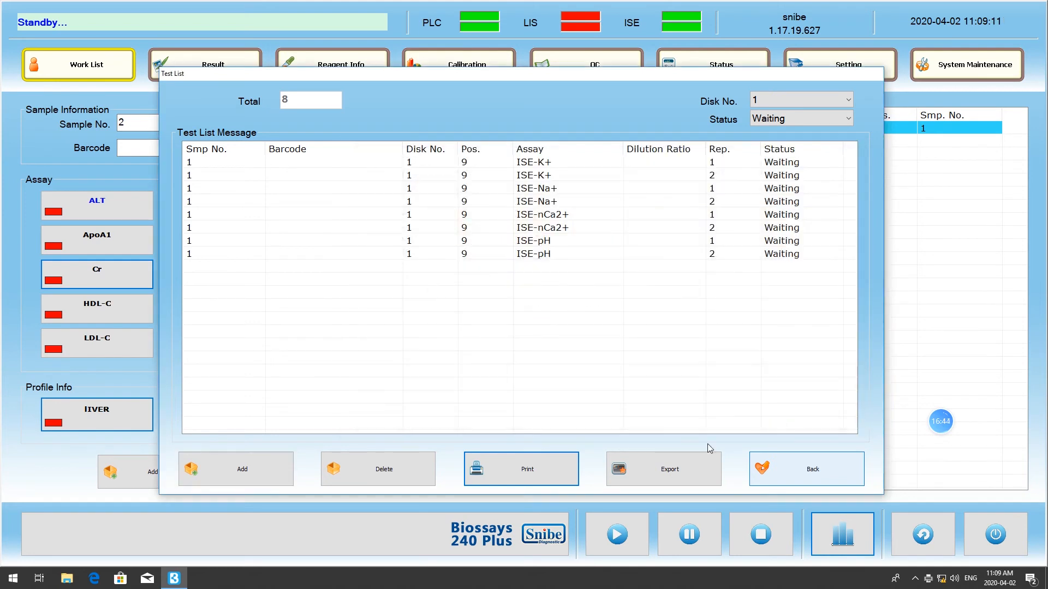
click(665, 472)
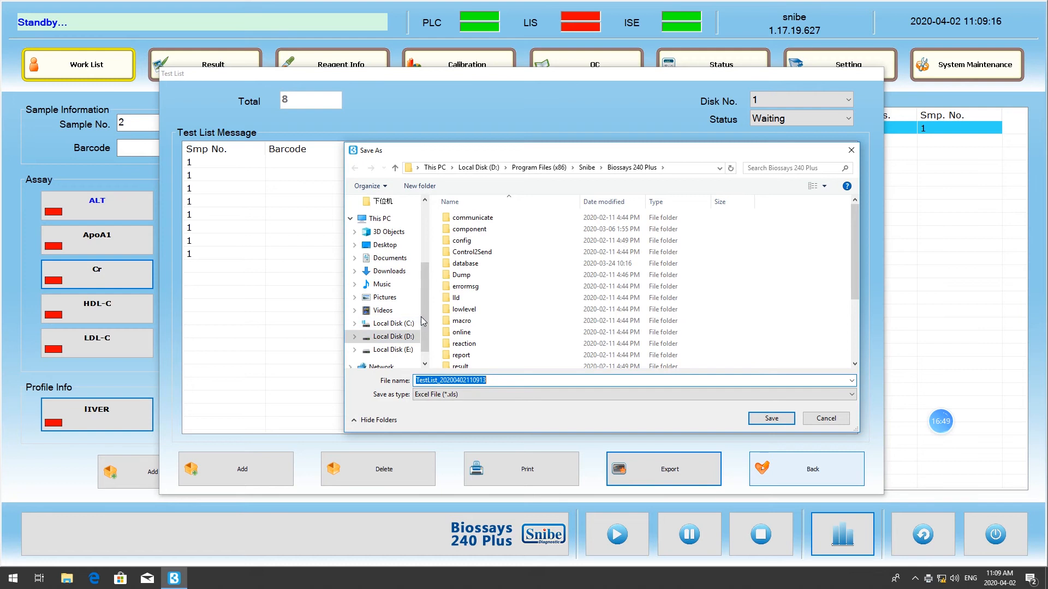
scroll(404, 352, down, 1)
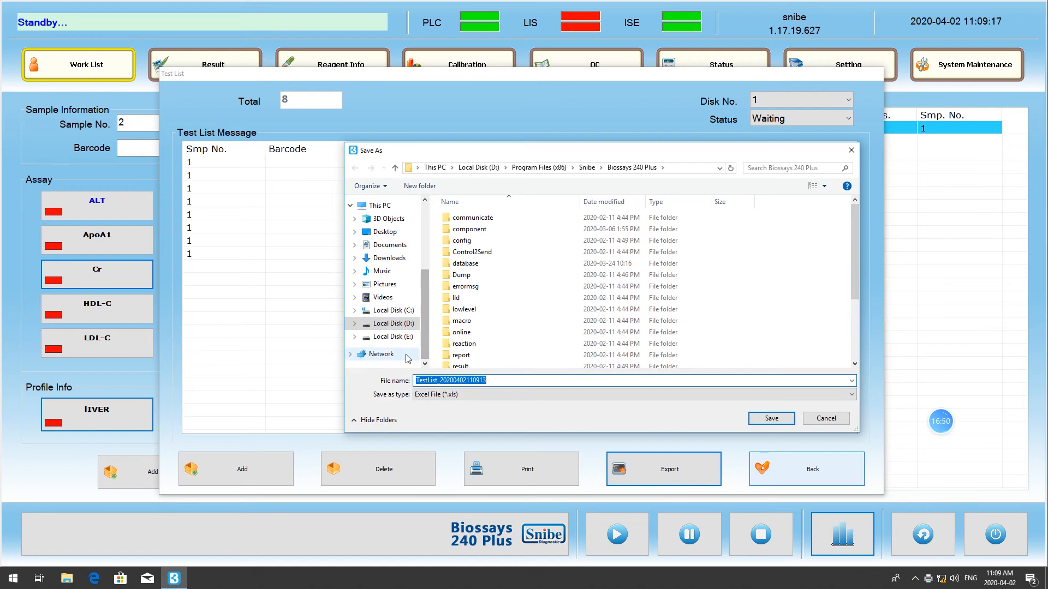
click(385, 232)
click(778, 421)
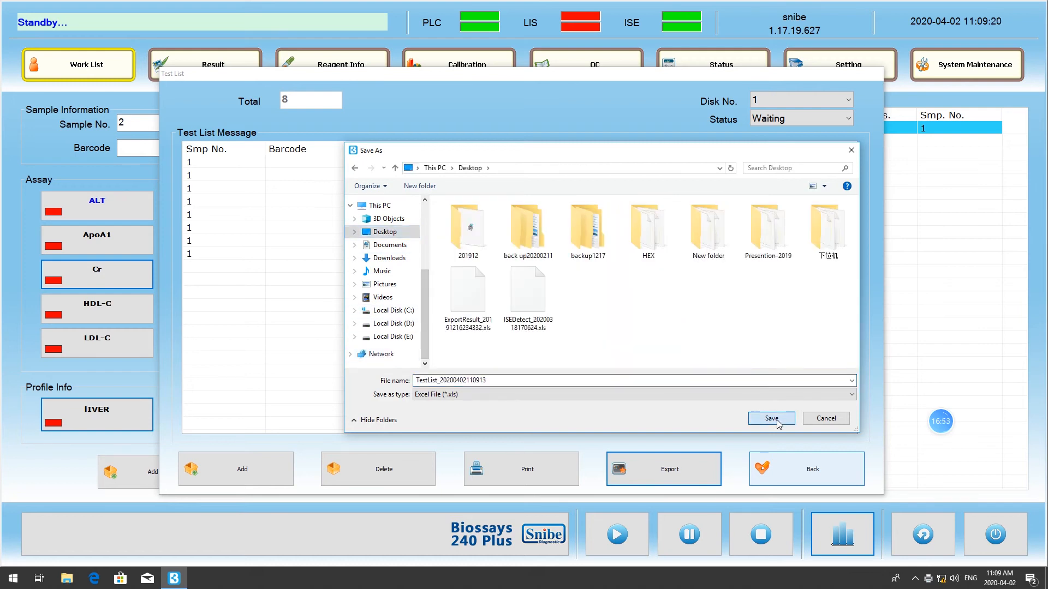
click(512, 344)
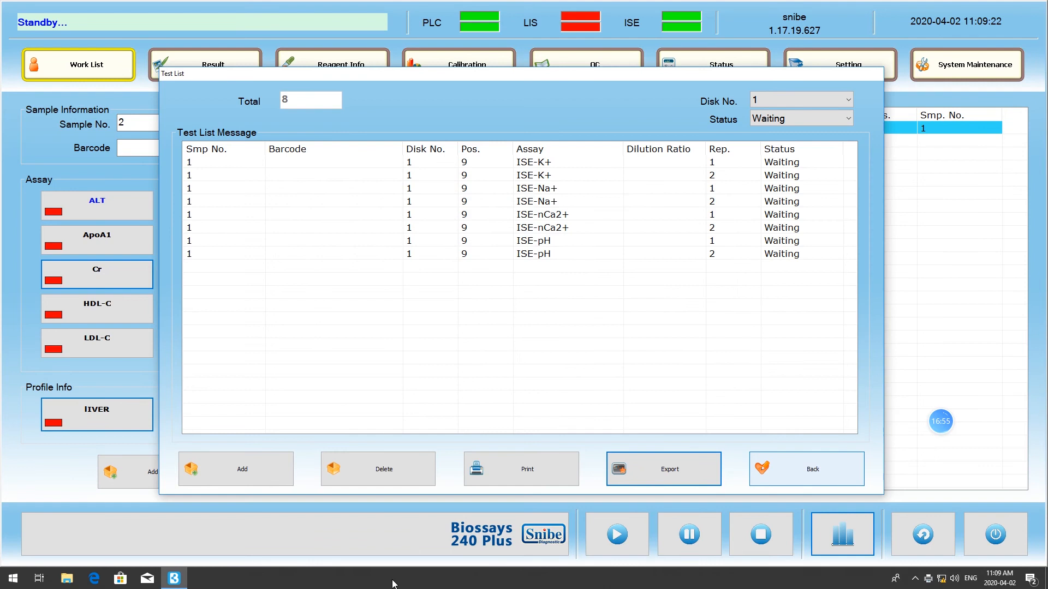
- Open the printed test list 2.pdf from the Windows desktop, examine it and close it
right_click(399, 579)
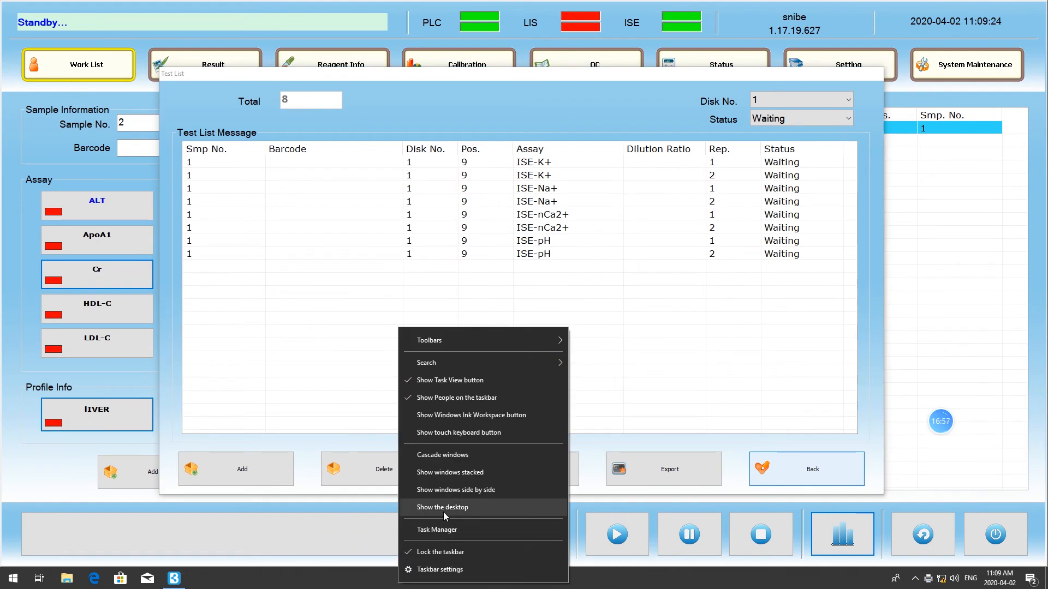
click(427, 508)
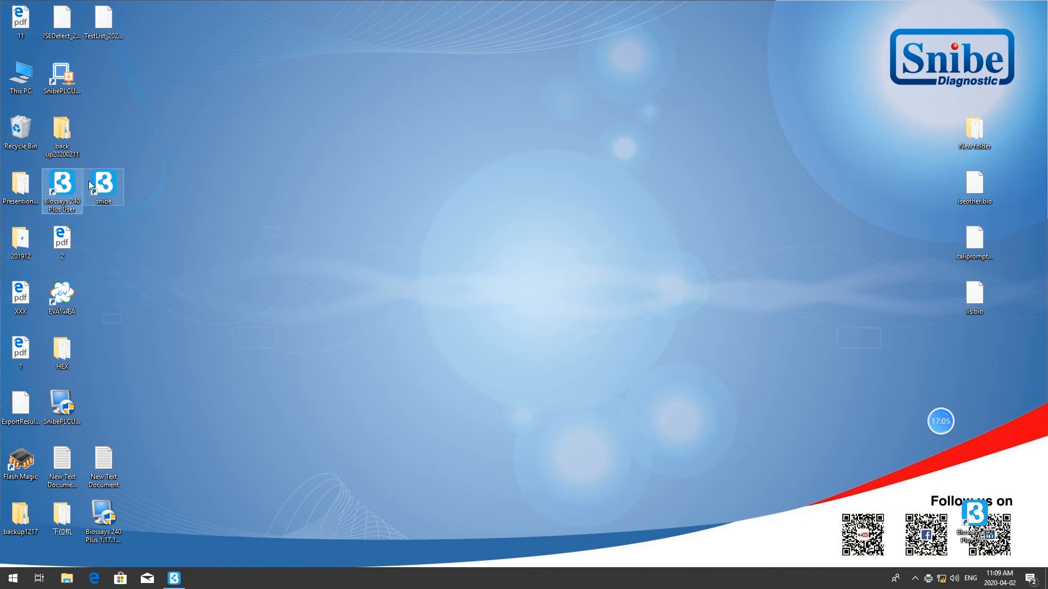
double_click(64, 238)
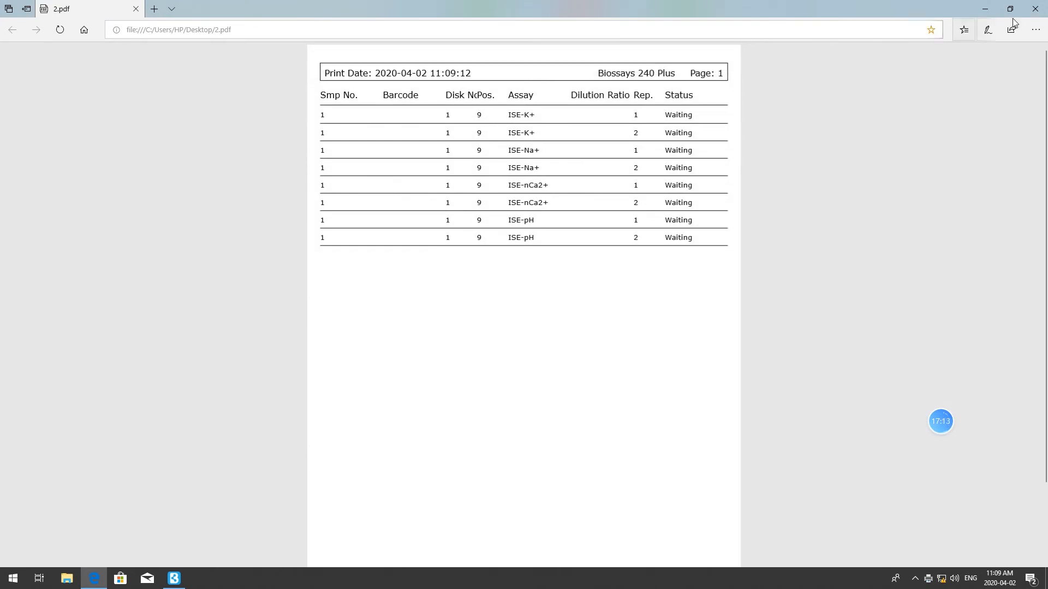
click(1035, 9)
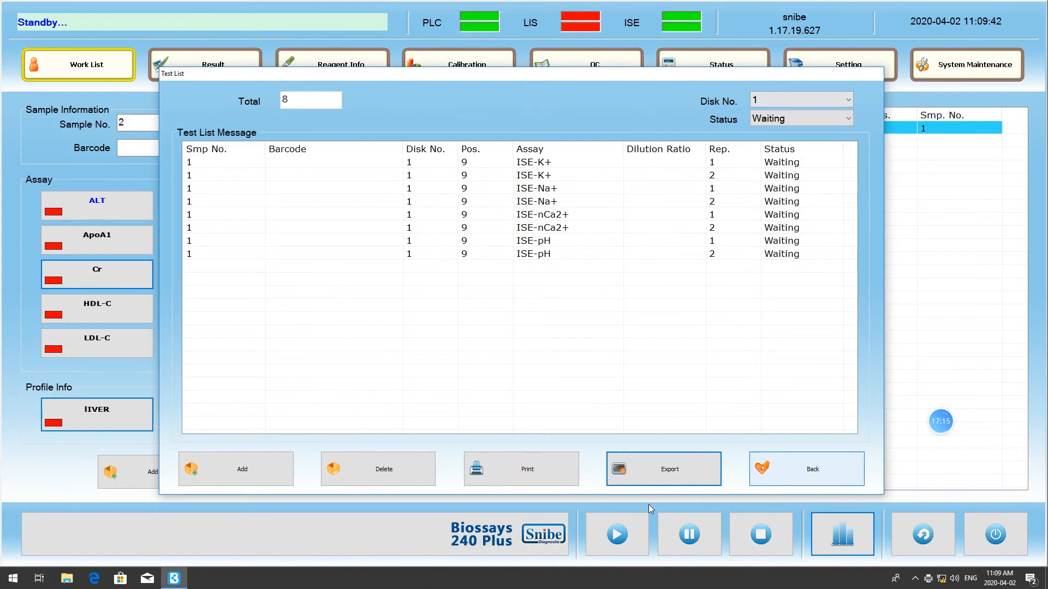
- Try to open the exported TestList .xls file from the Windows desktop with a Store app, and close the test list
right_click(467, 578)
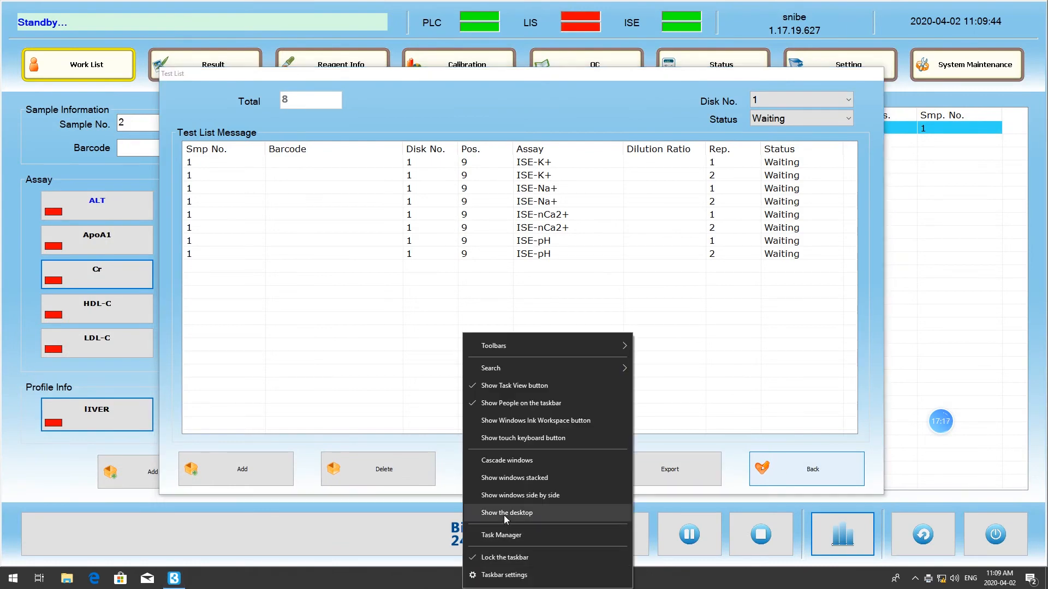
click(475, 513)
click(96, 33)
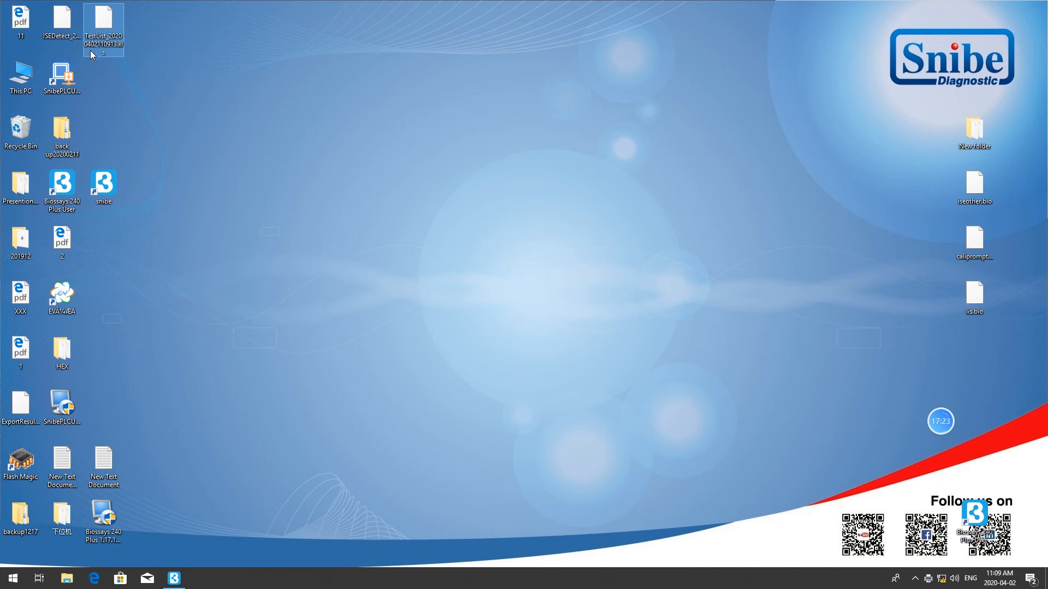
double_click(90, 50)
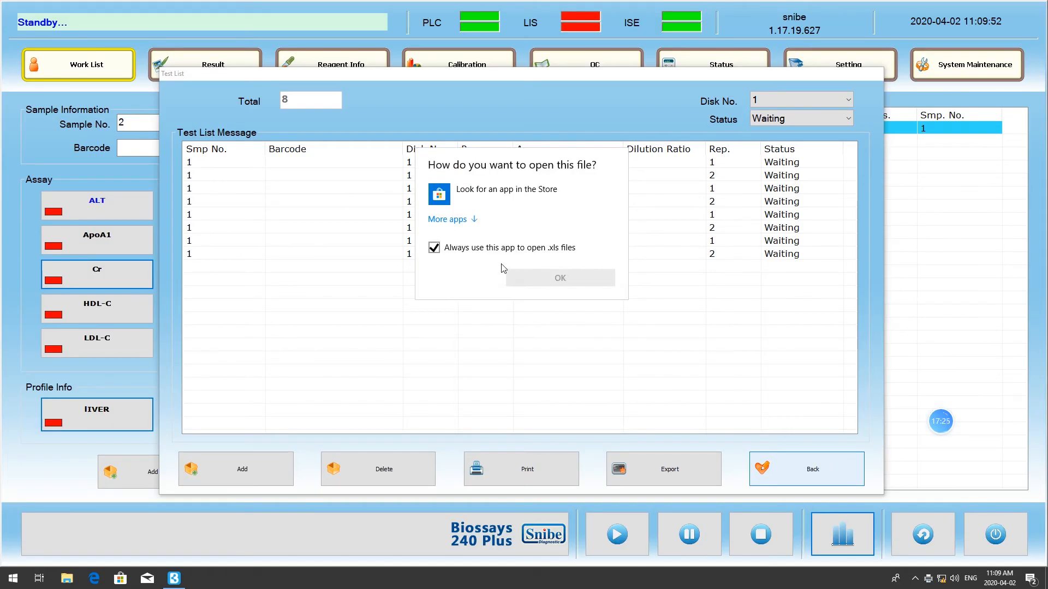
click(433, 248)
click(434, 248)
click(466, 192)
click(549, 280)
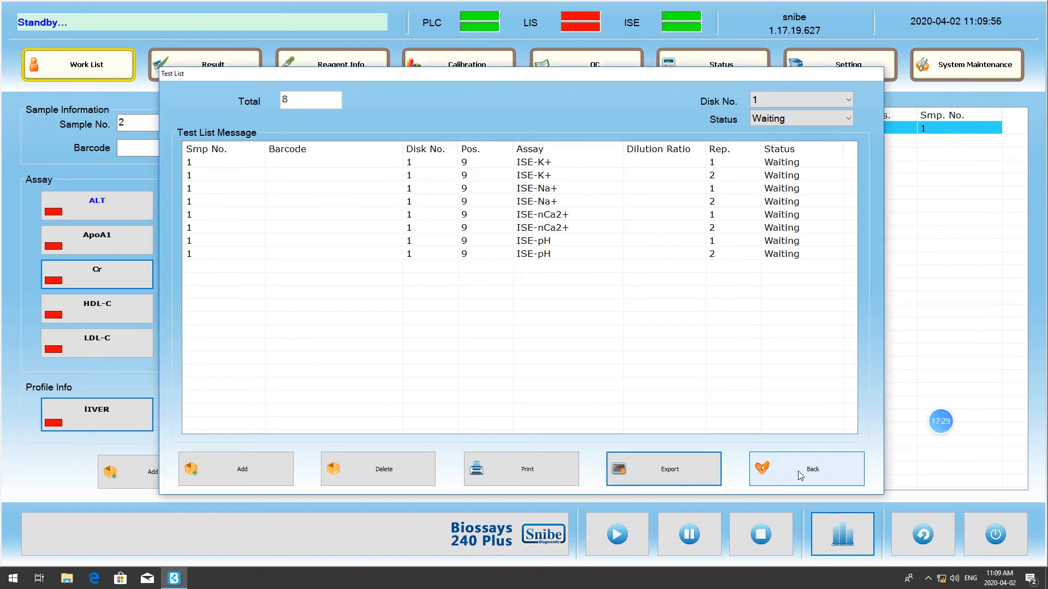
click(797, 470)
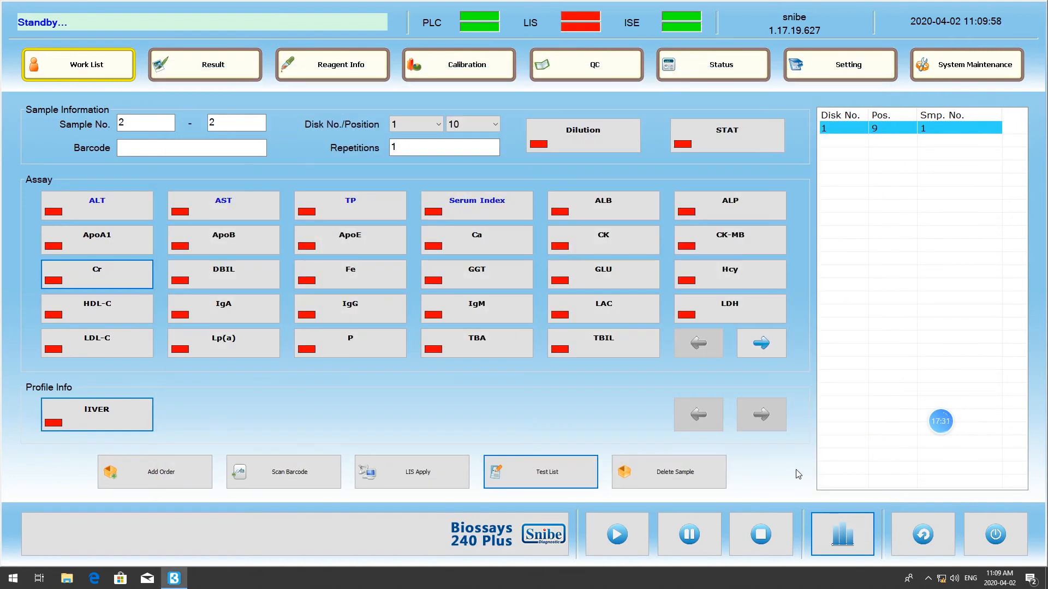
- View the assay results of sample 1 in the experiment results
mouse_move(940, 423)
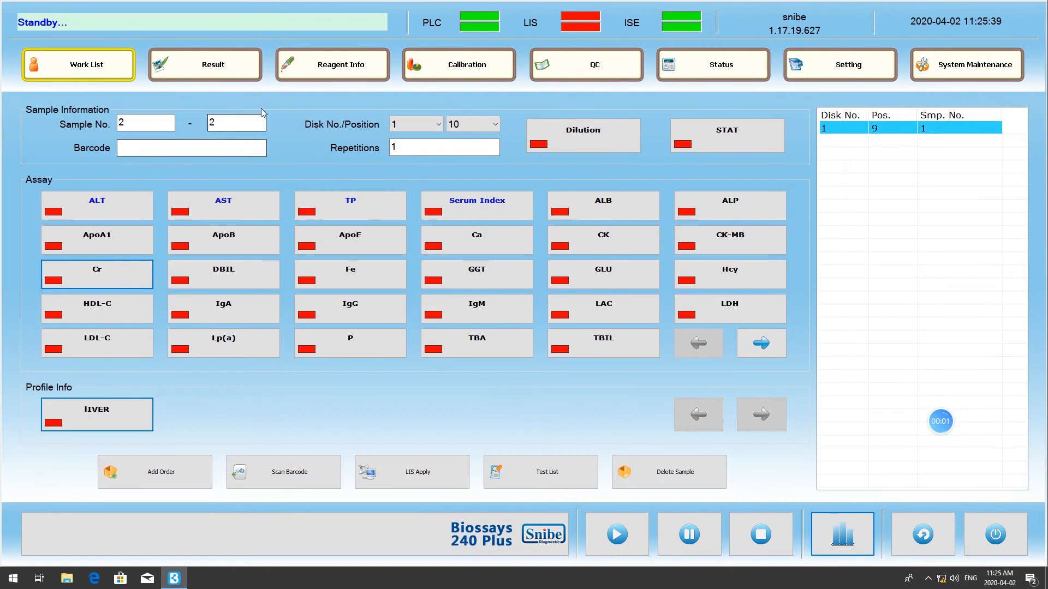
click(235, 73)
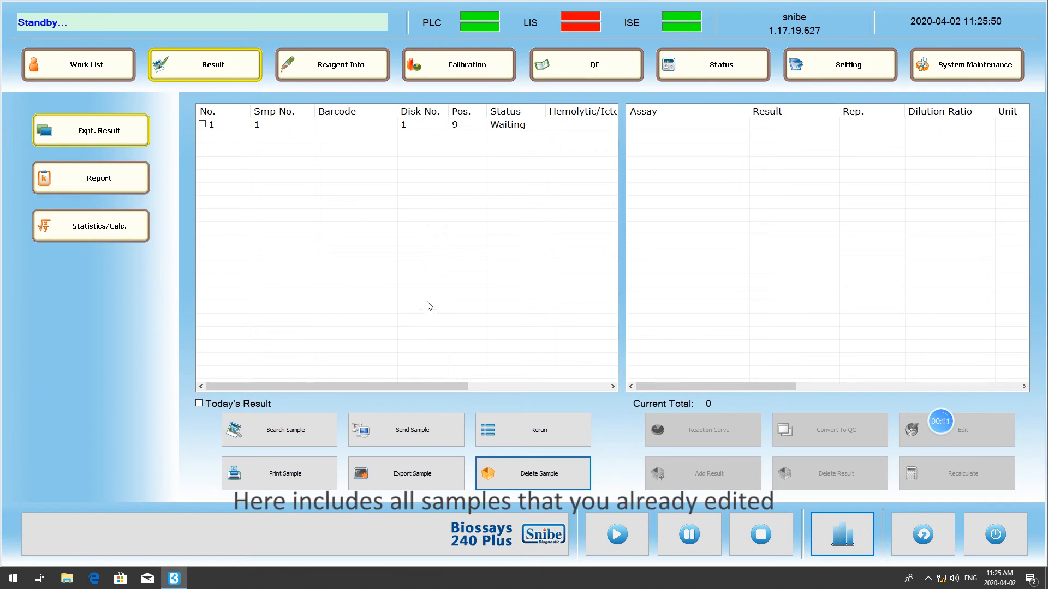
click(441, 131)
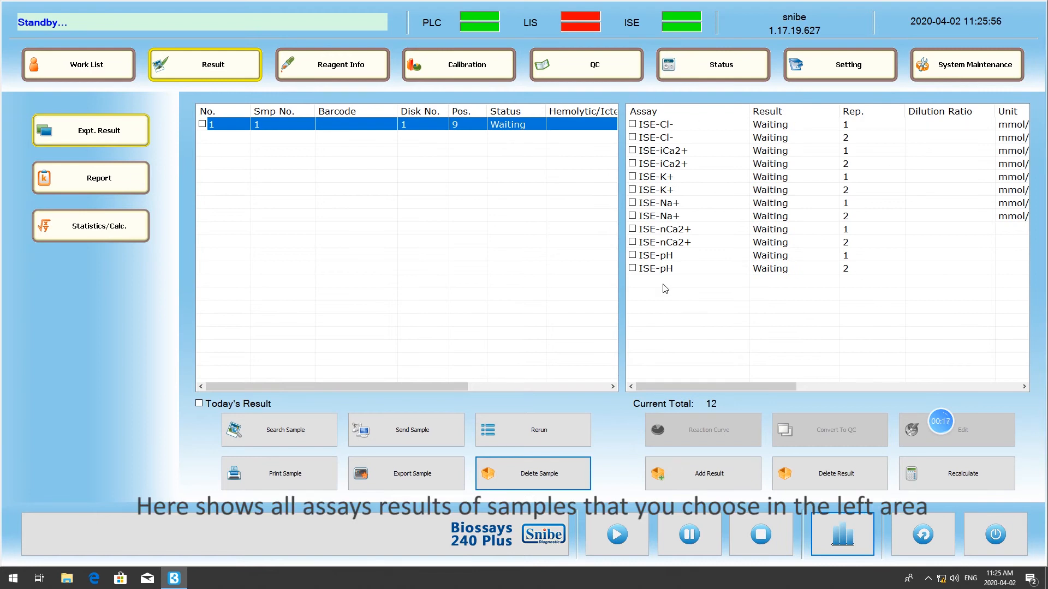
- Search for samples with the start date 2020-03-23 and the end date 2020-04-02
click(291, 439)
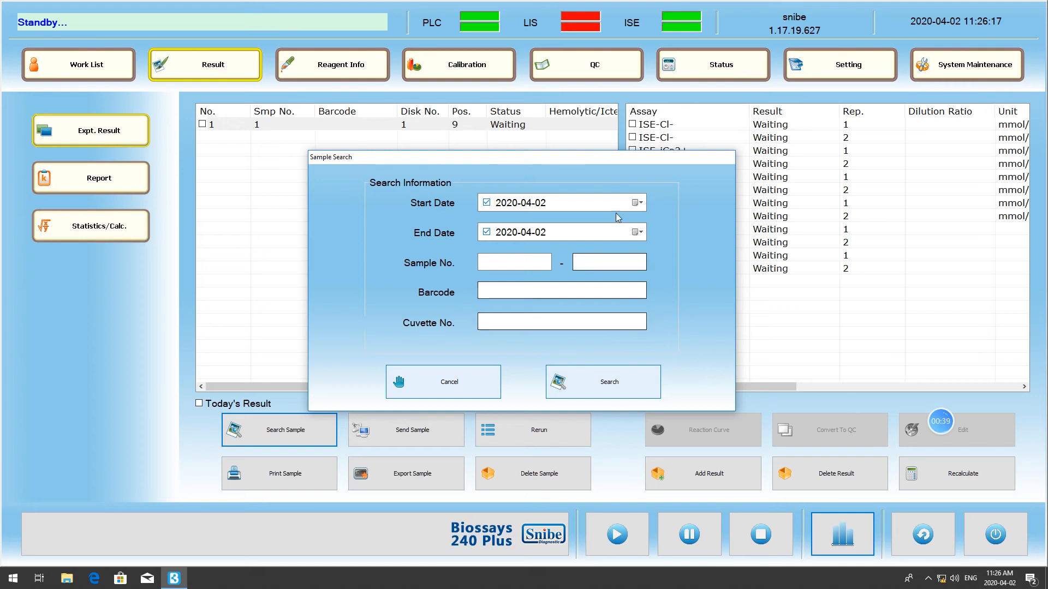
click(636, 203)
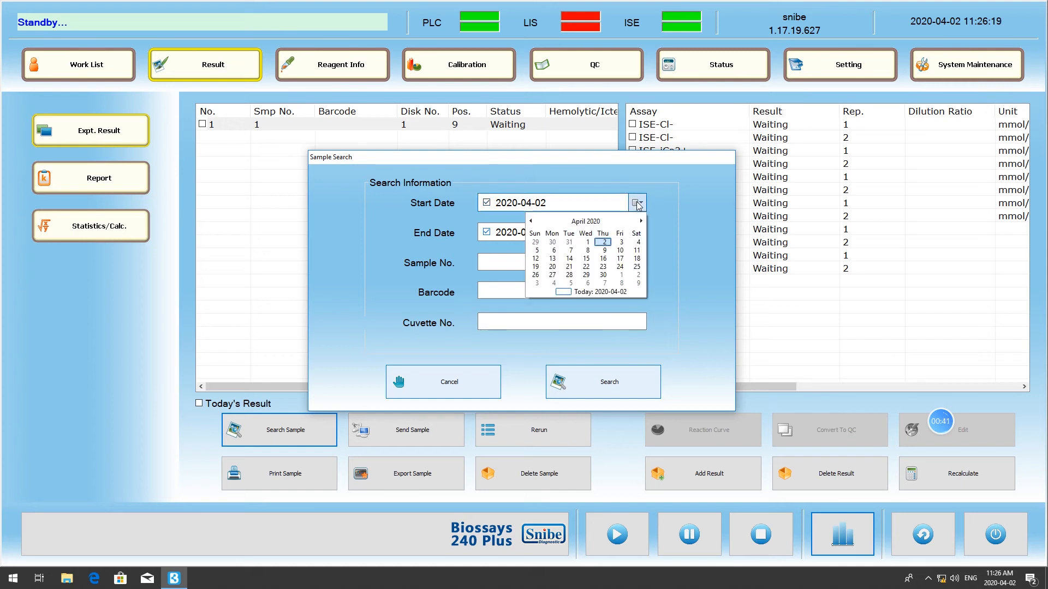
click(530, 221)
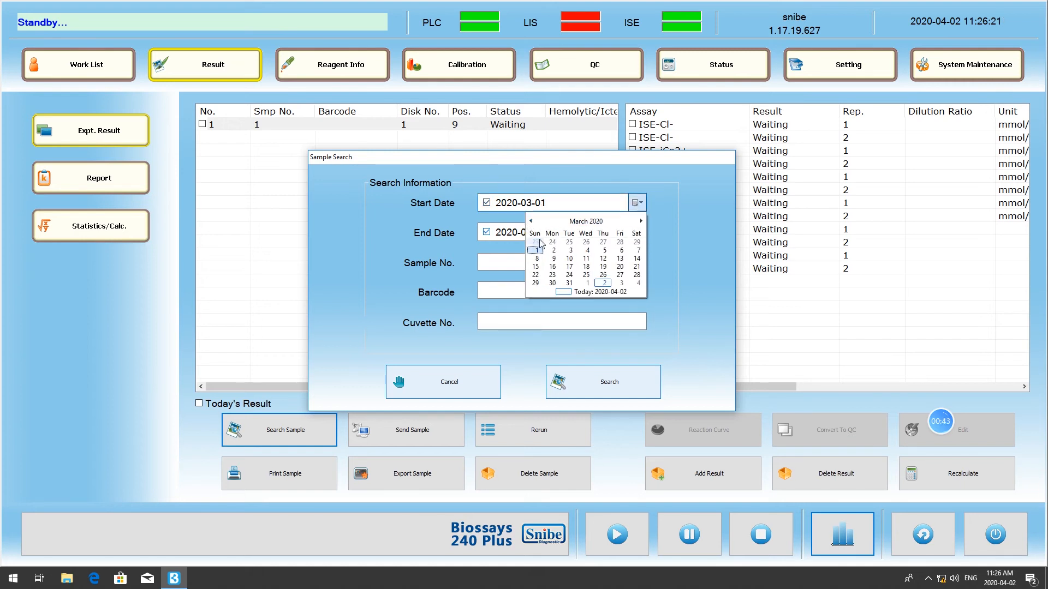
click(536, 242)
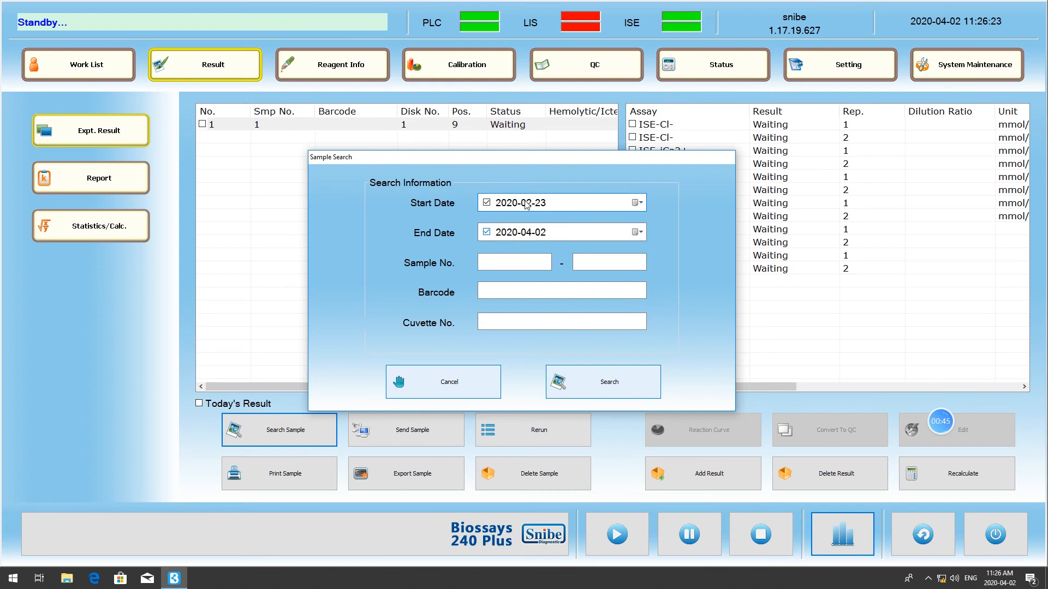
click(586, 381)
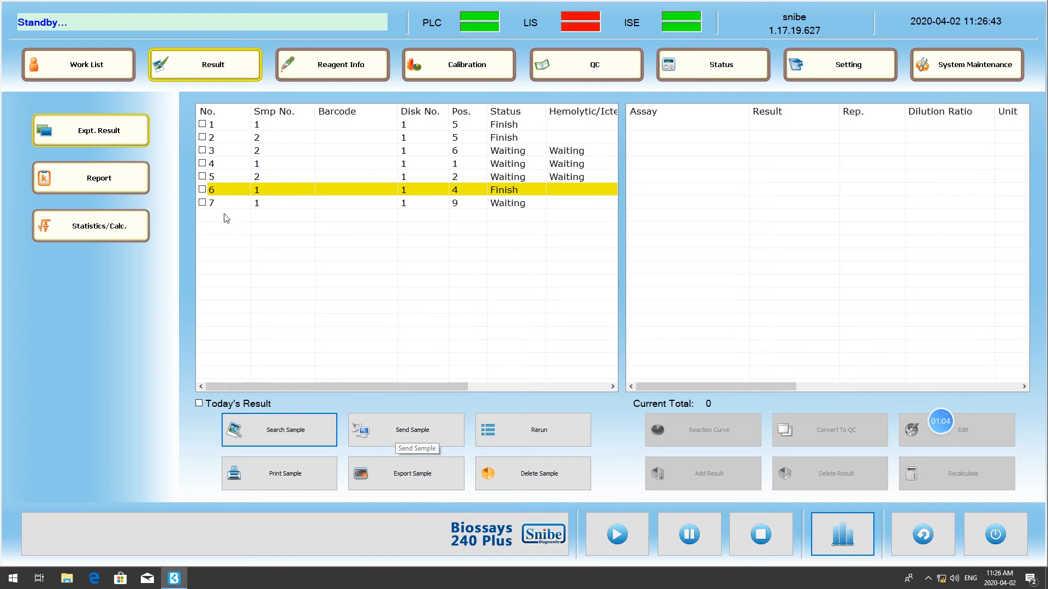
- Send only sample No. 7 with the assays ISE-K+, ISE-Na+, ISE-Cl-, ISE-iCa2+, ISE-pH and ISE-nCa2+
click(203, 203)
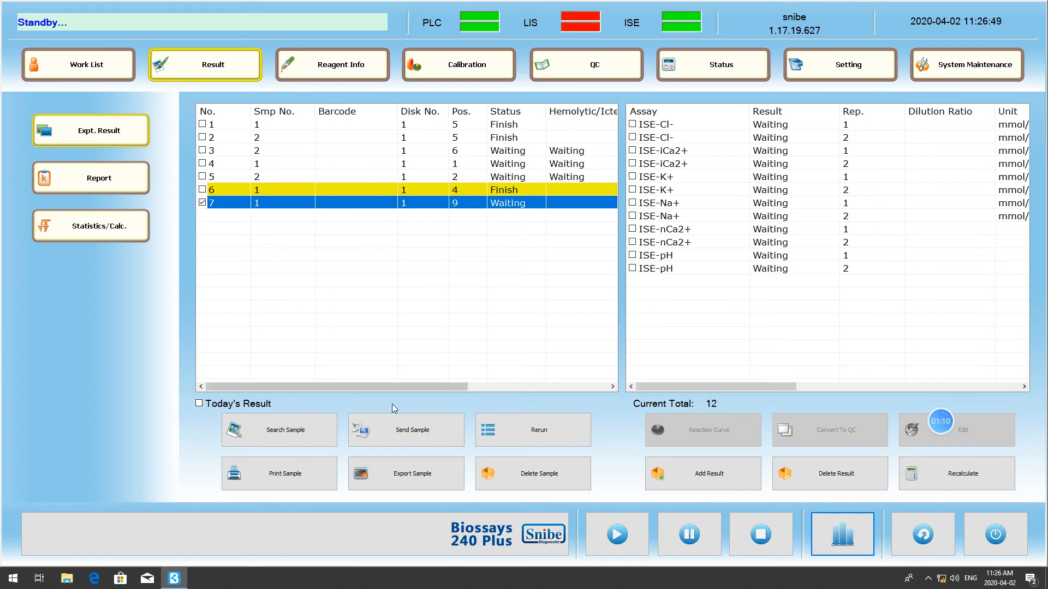
click(444, 438)
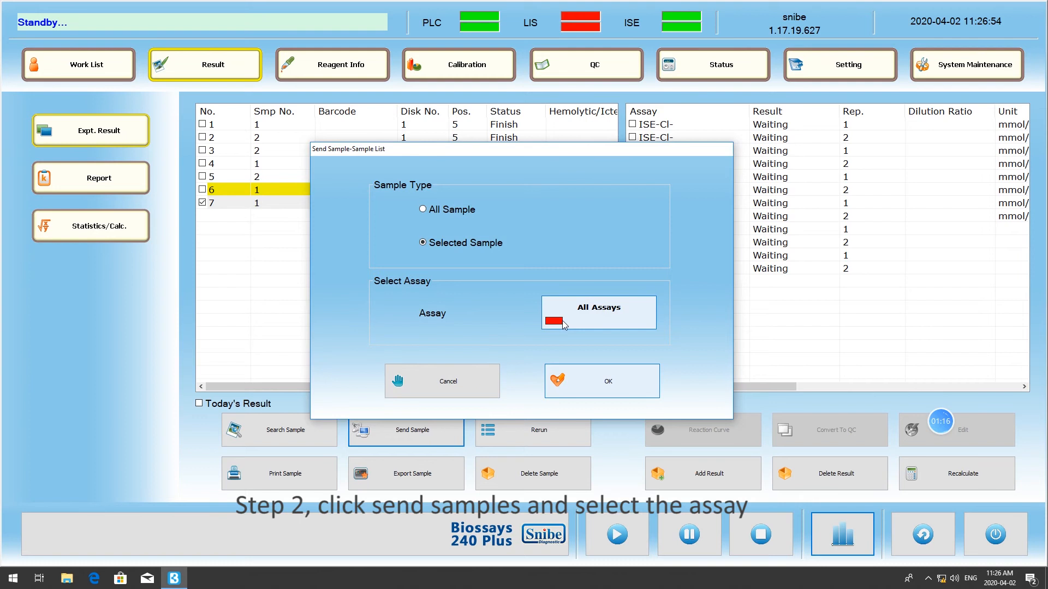
click(592, 324)
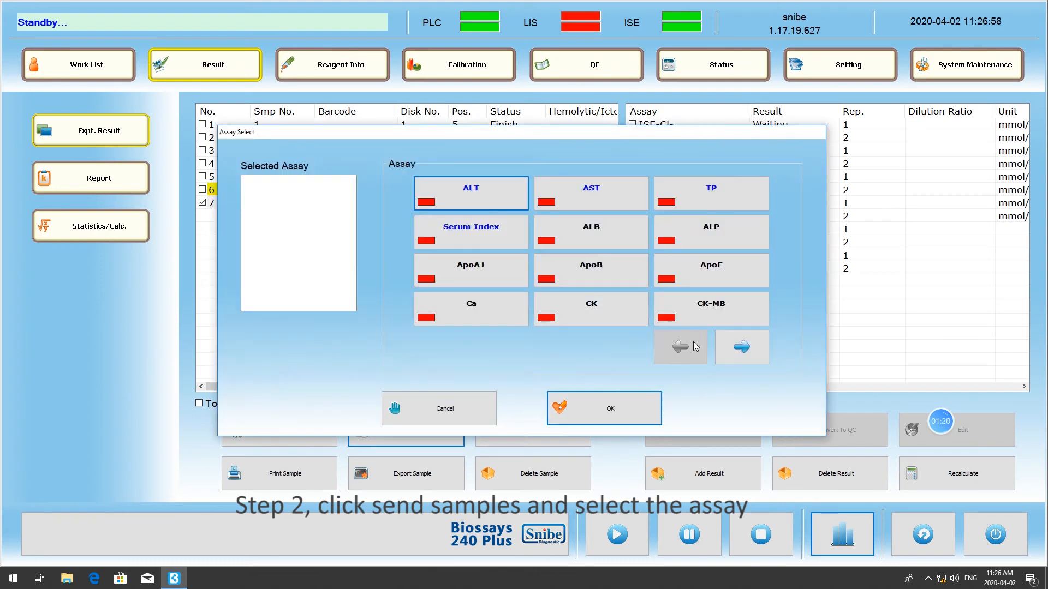
click(741, 352)
click(742, 349)
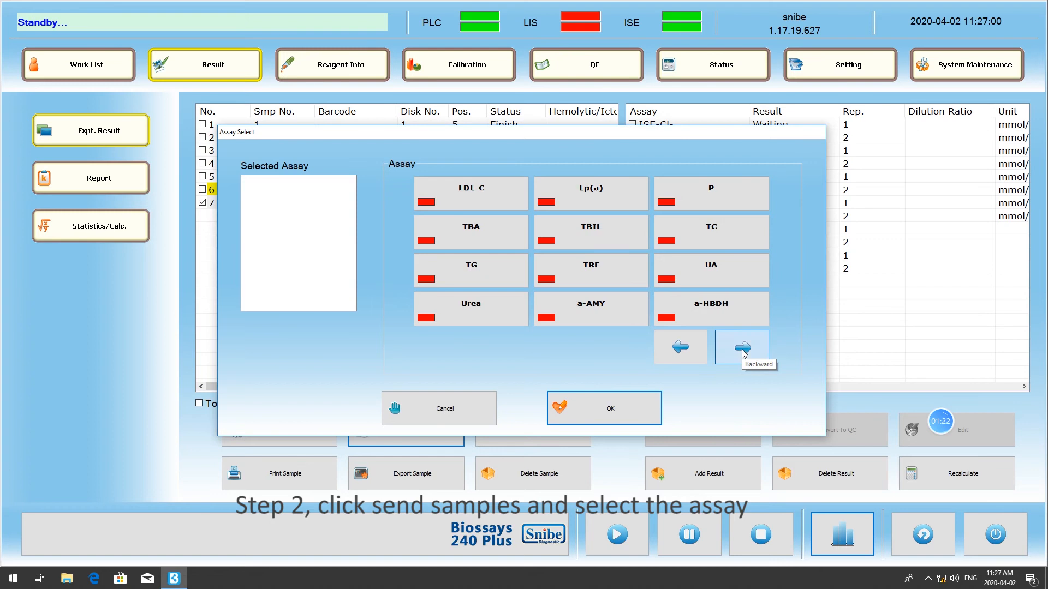
click(739, 348)
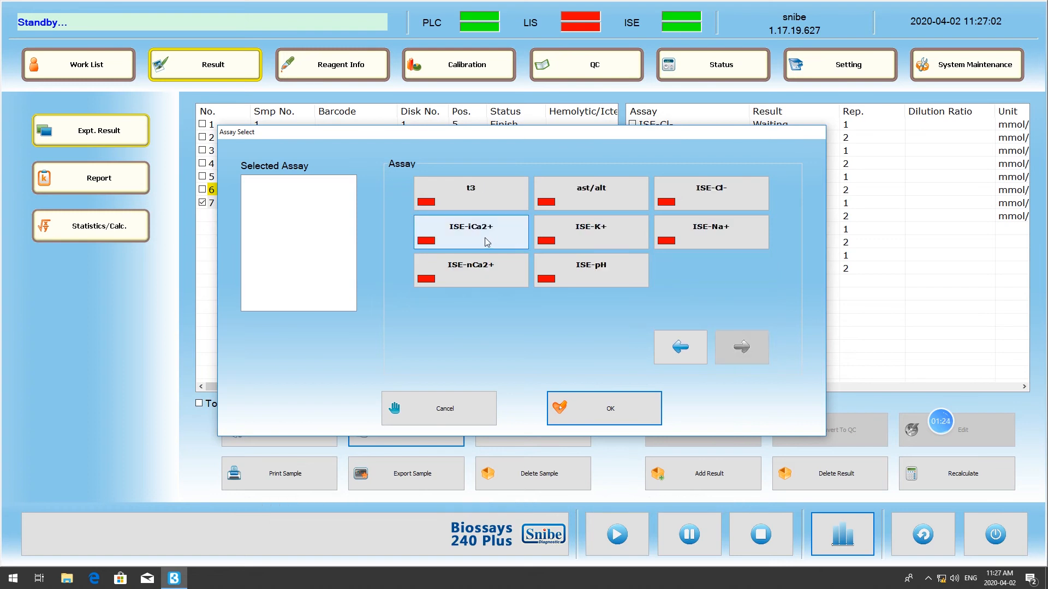
click(470, 234)
click(579, 239)
click(706, 203)
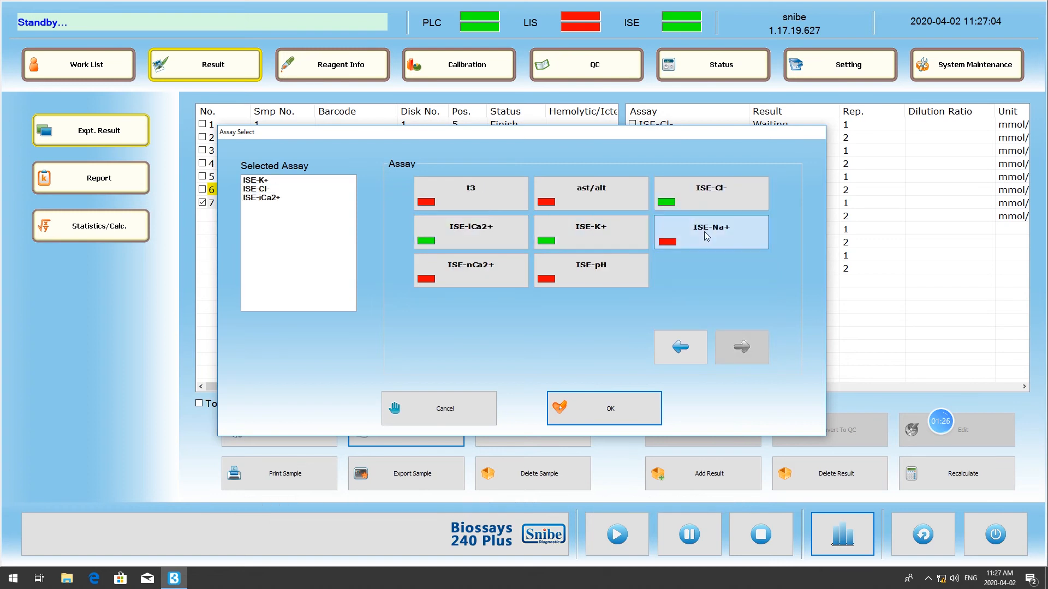
click(662, 228)
click(578, 270)
click(485, 278)
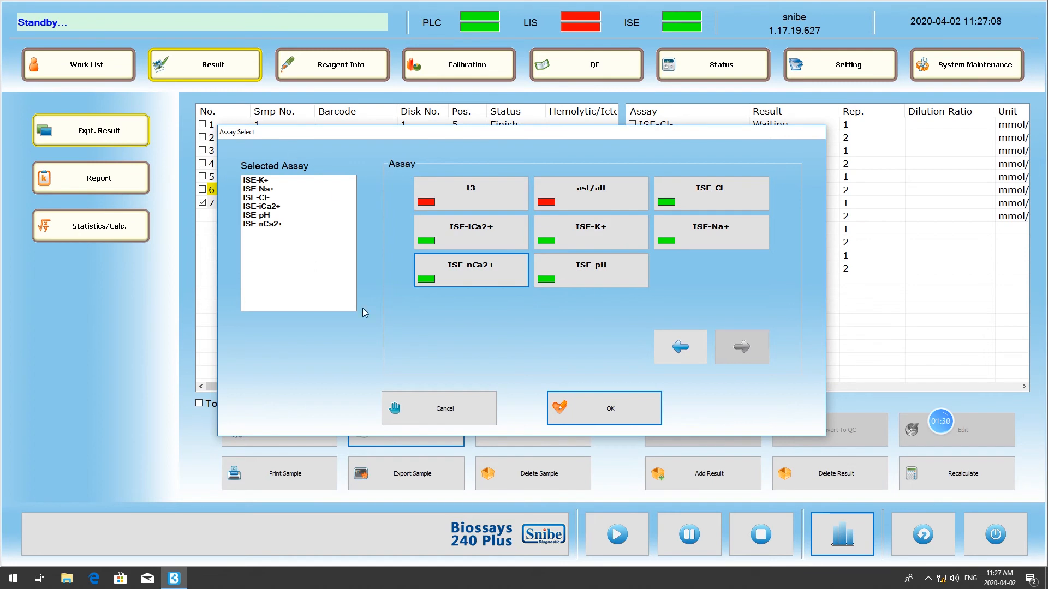
click(581, 409)
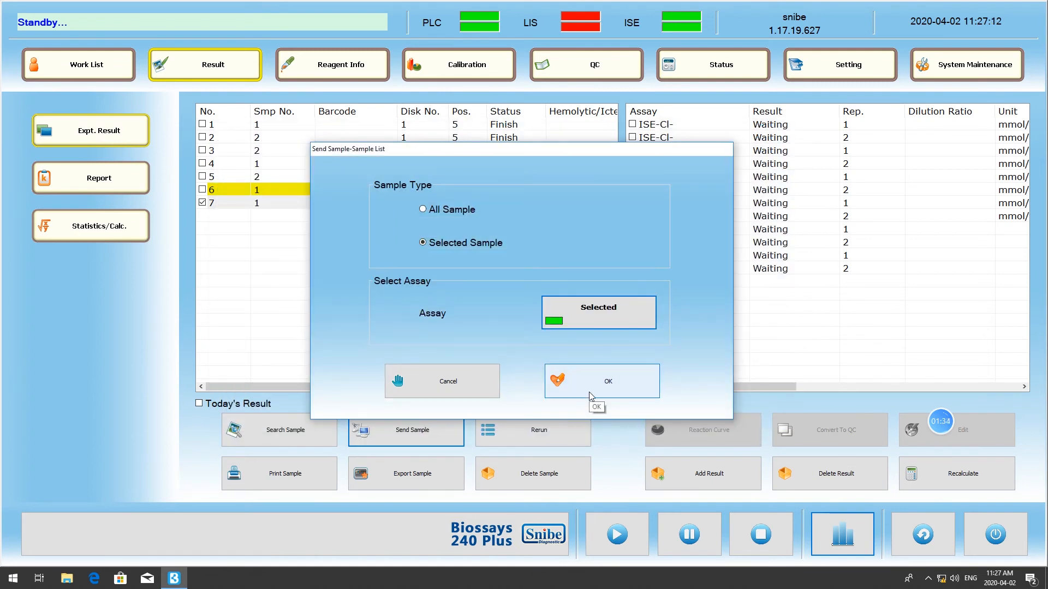
click(588, 392)
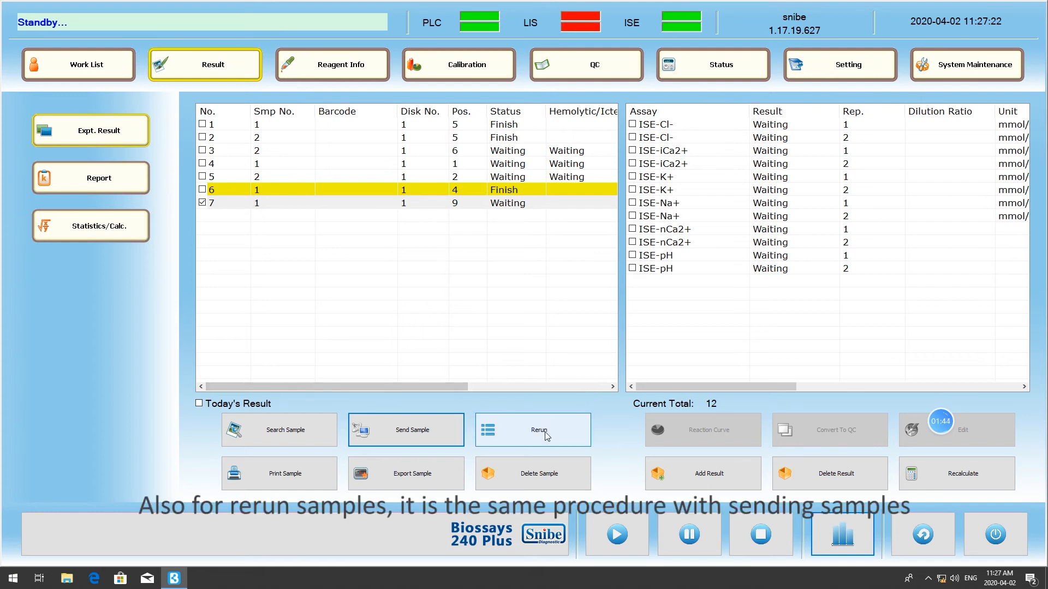
- Rerun the selected sample No. 7 for the assays ISE-K+, ISE-iCa2+ and ISE-pH
click(568, 435)
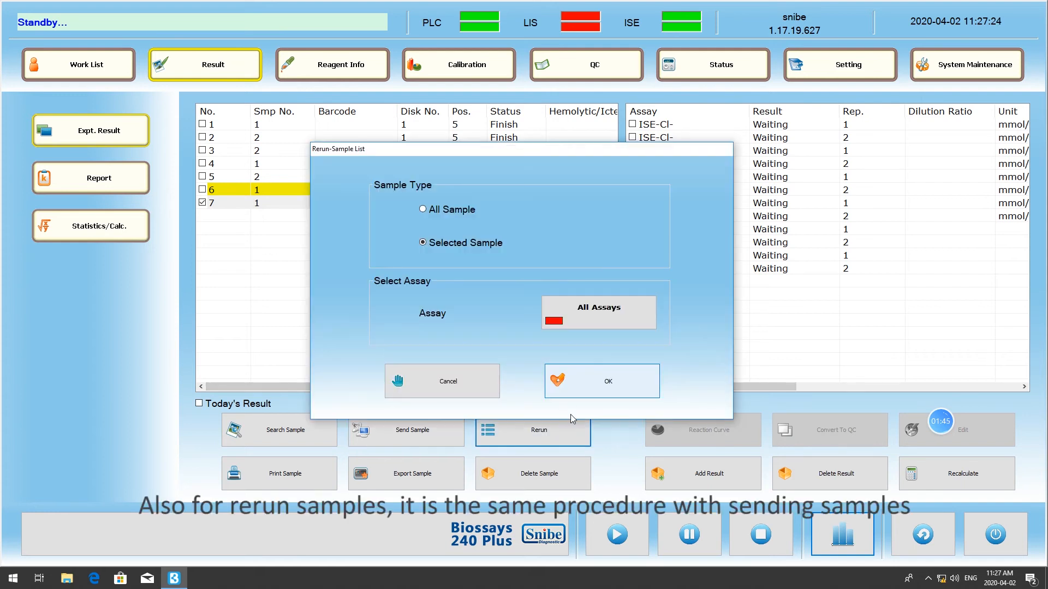
click(481, 397)
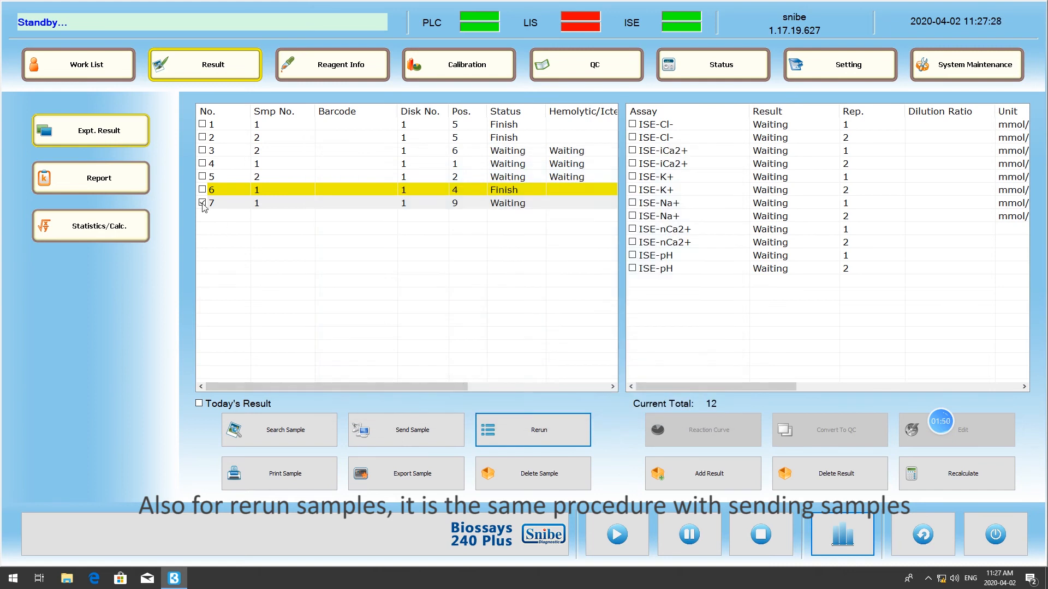
click(522, 419)
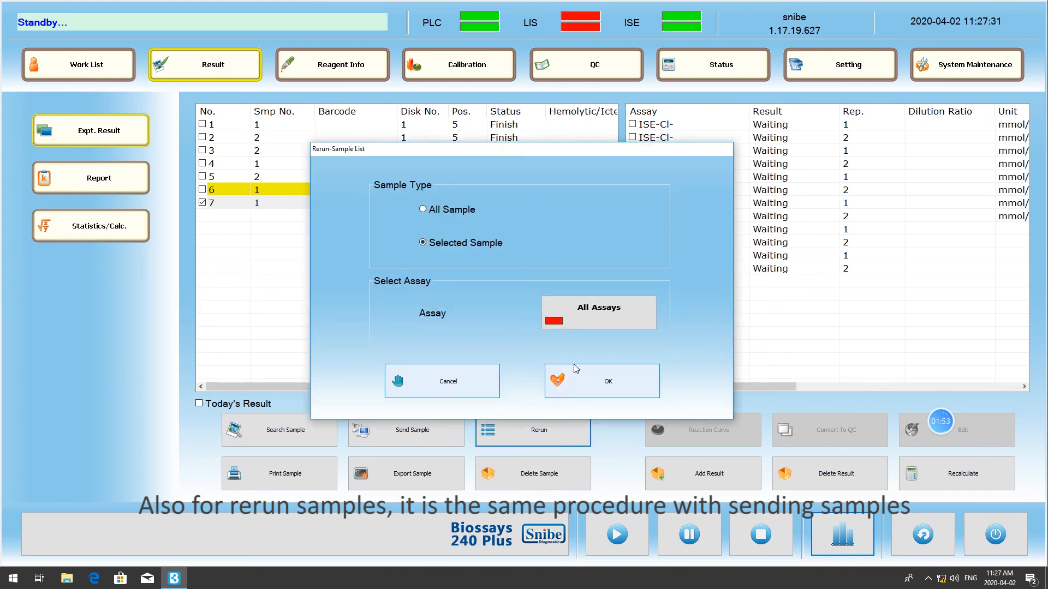
click(595, 323)
click(740, 349)
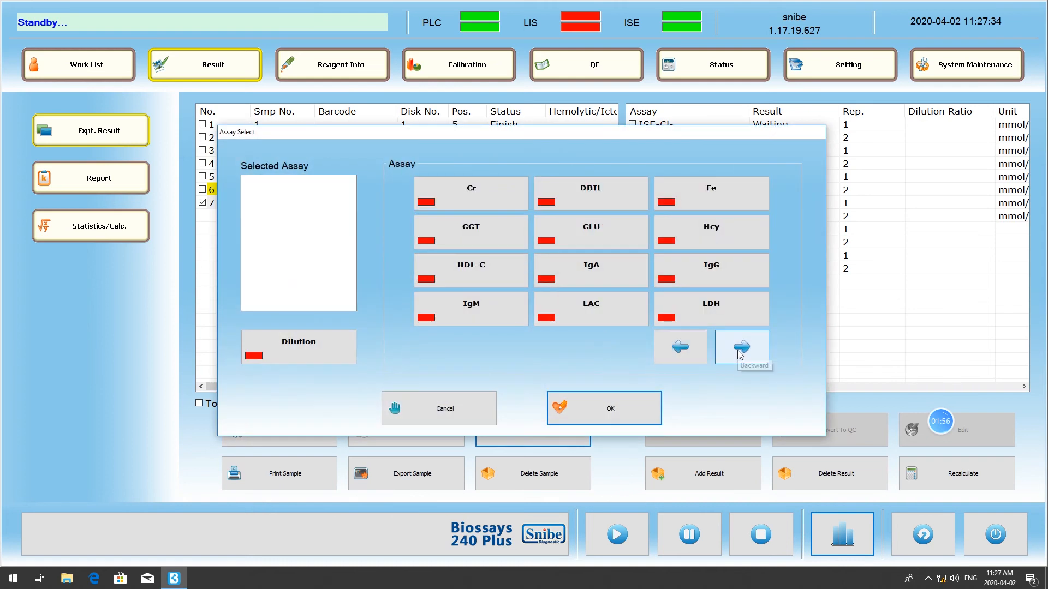
click(741, 349)
click(742, 347)
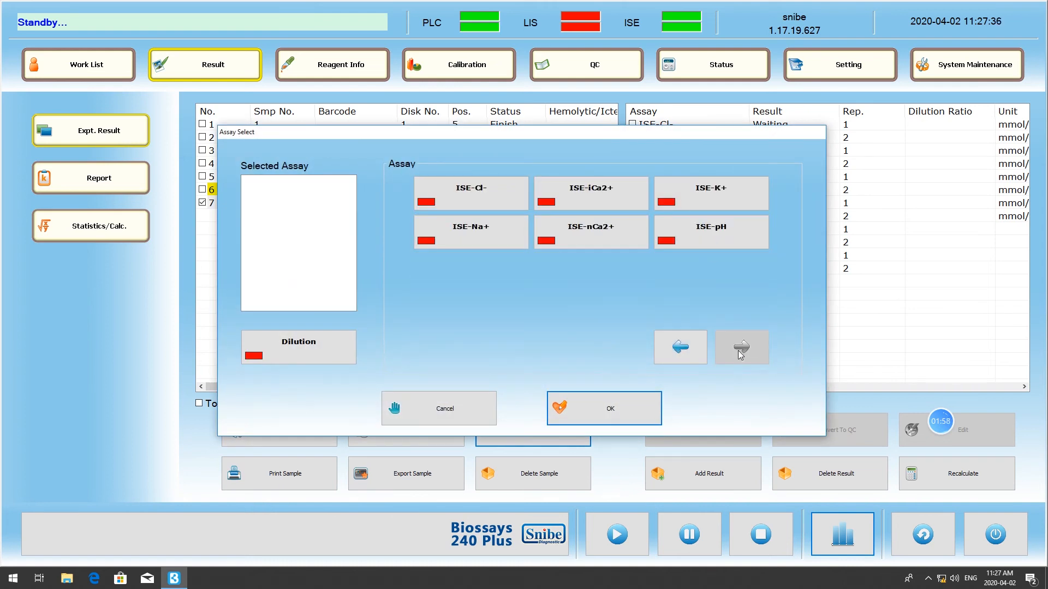
click(709, 234)
click(700, 201)
click(615, 202)
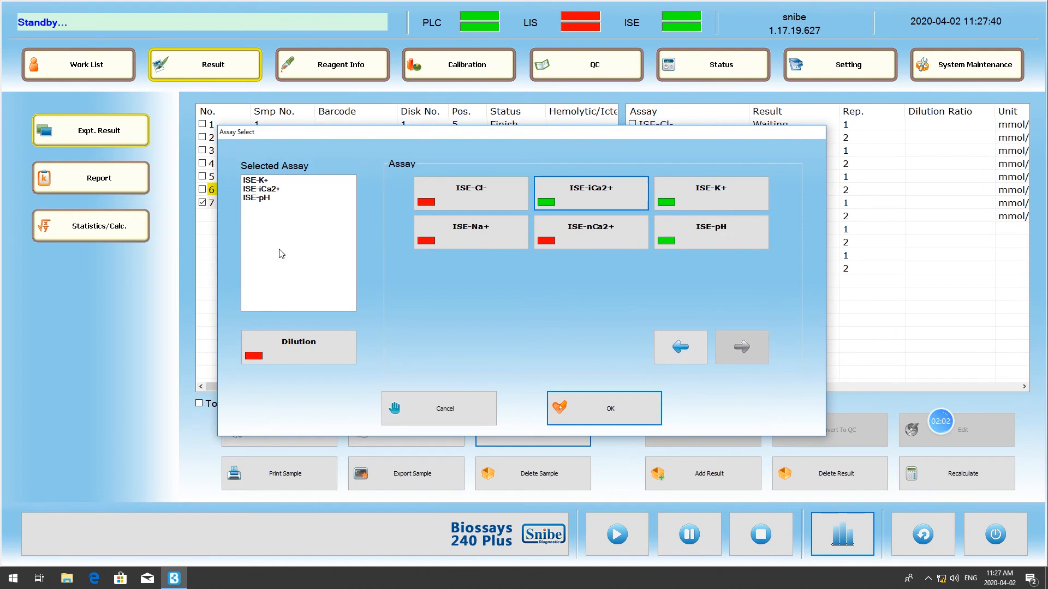
click(596, 402)
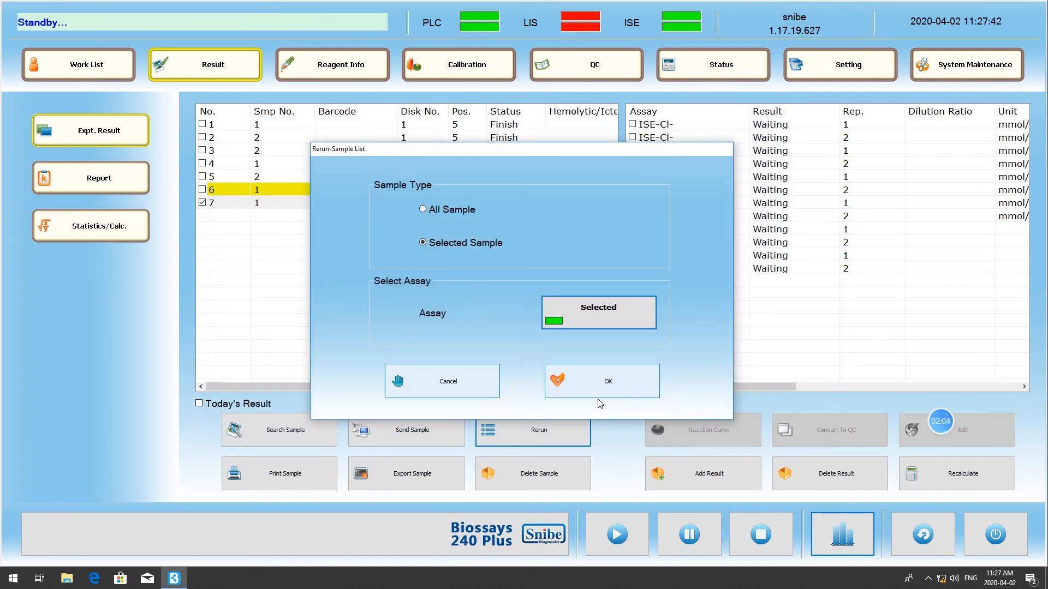
click(607, 390)
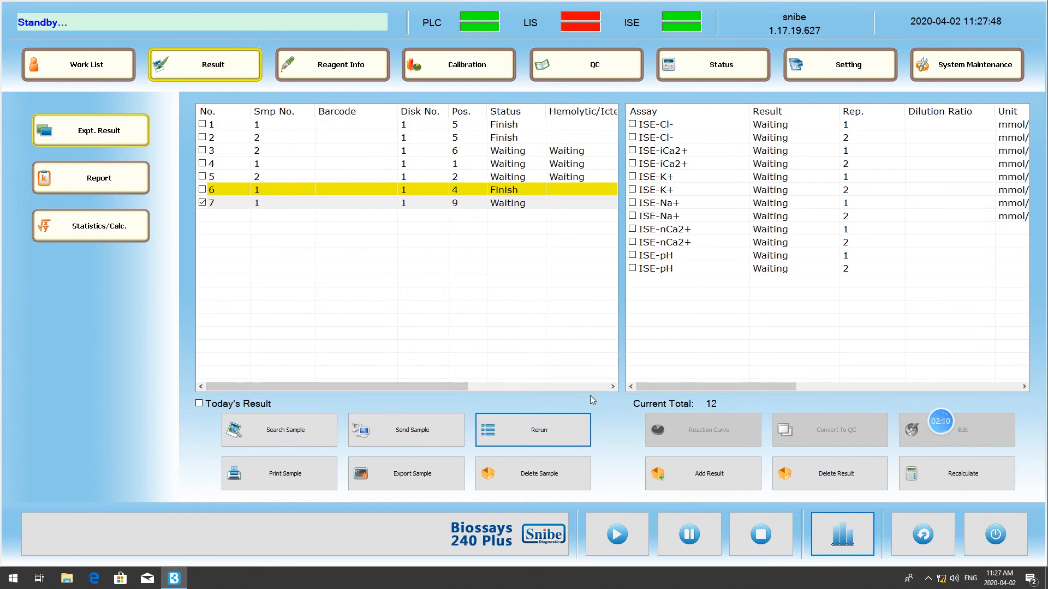
- Delete the ISE-iCa2+ assay from the selected sample No. 7 and confirm the deletion
click(543, 474)
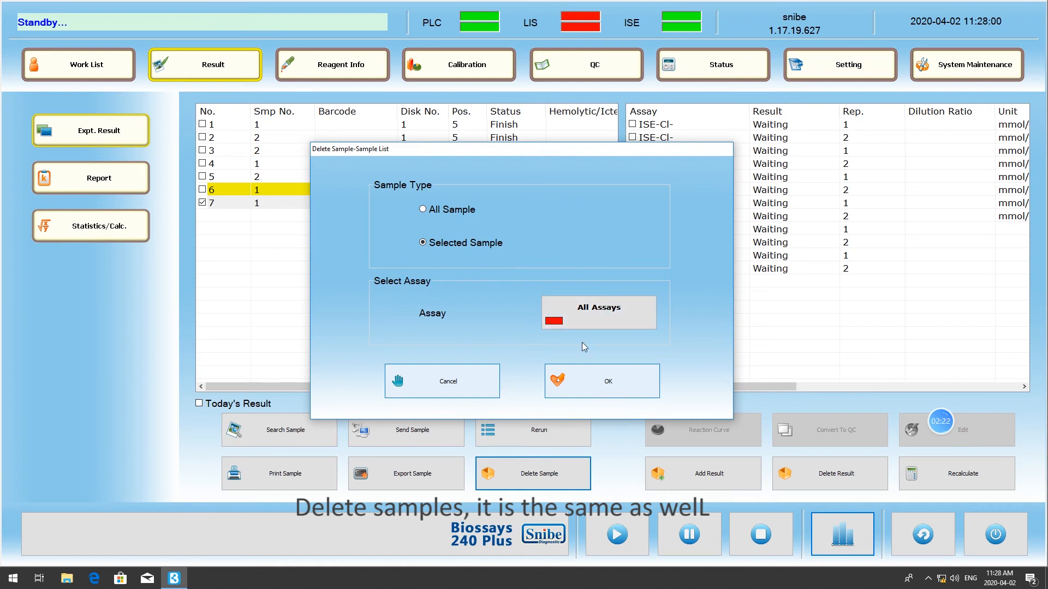
click(604, 326)
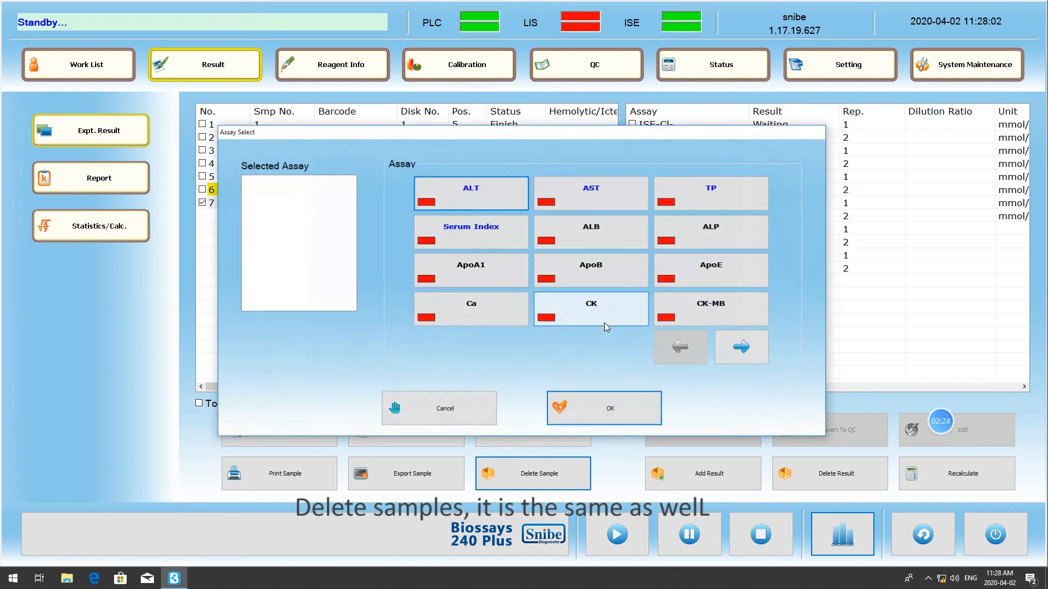
click(738, 348)
click(738, 348)
click(738, 348)
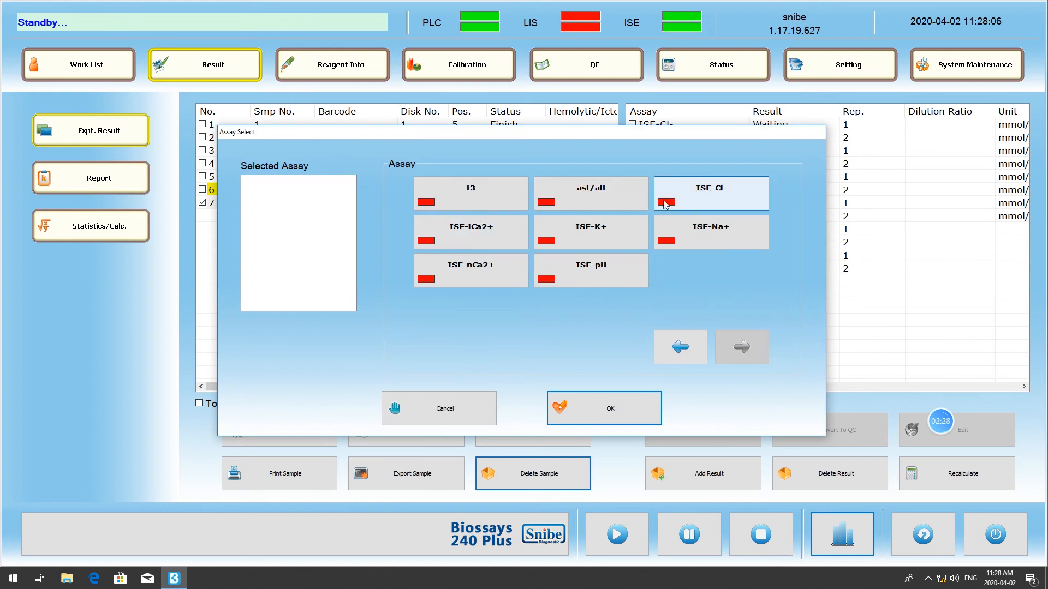
click(481, 228)
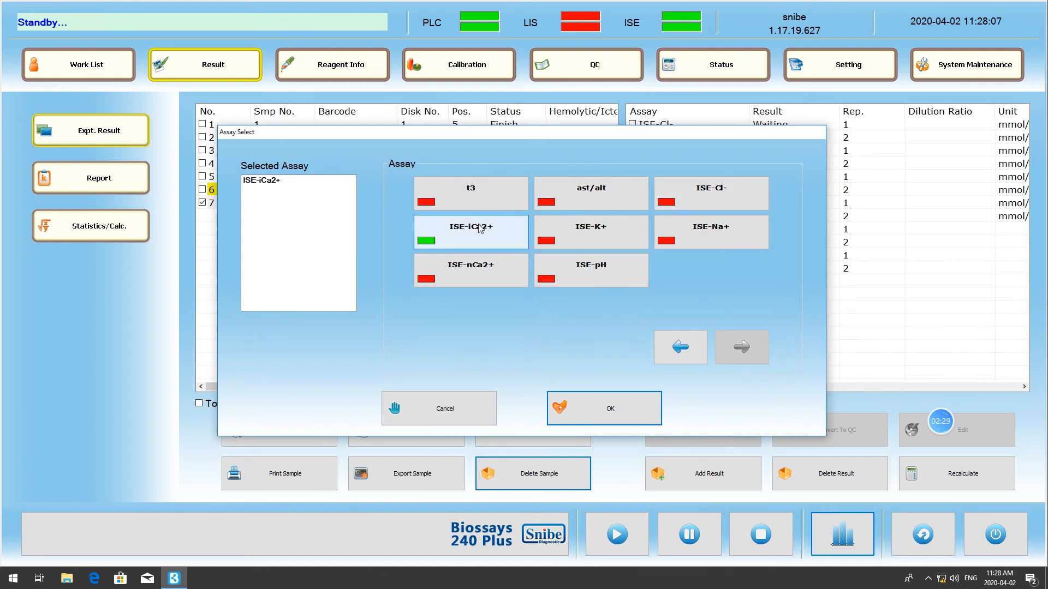
click(610, 413)
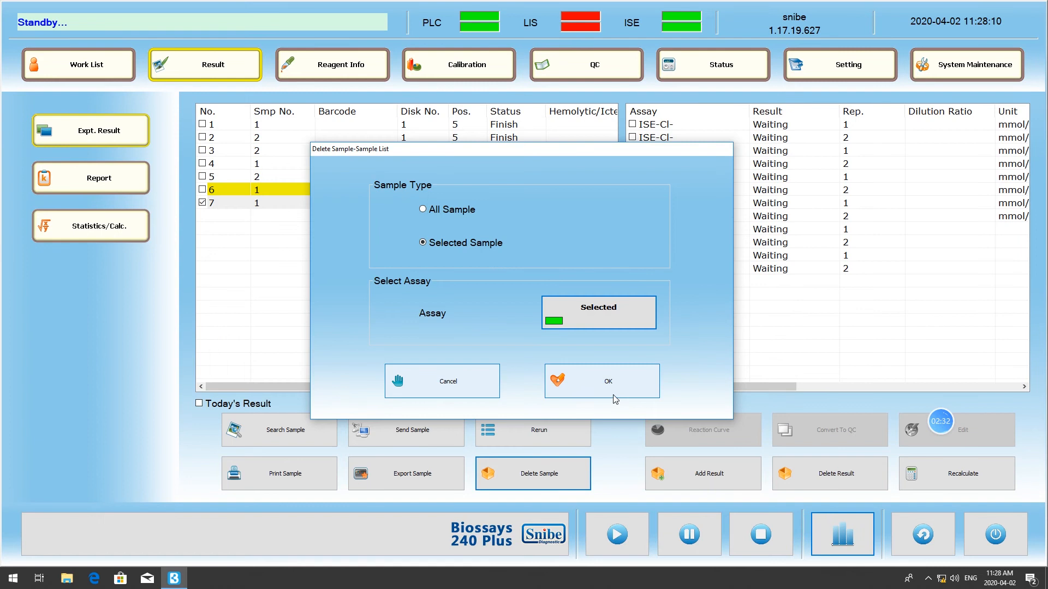
click(621, 386)
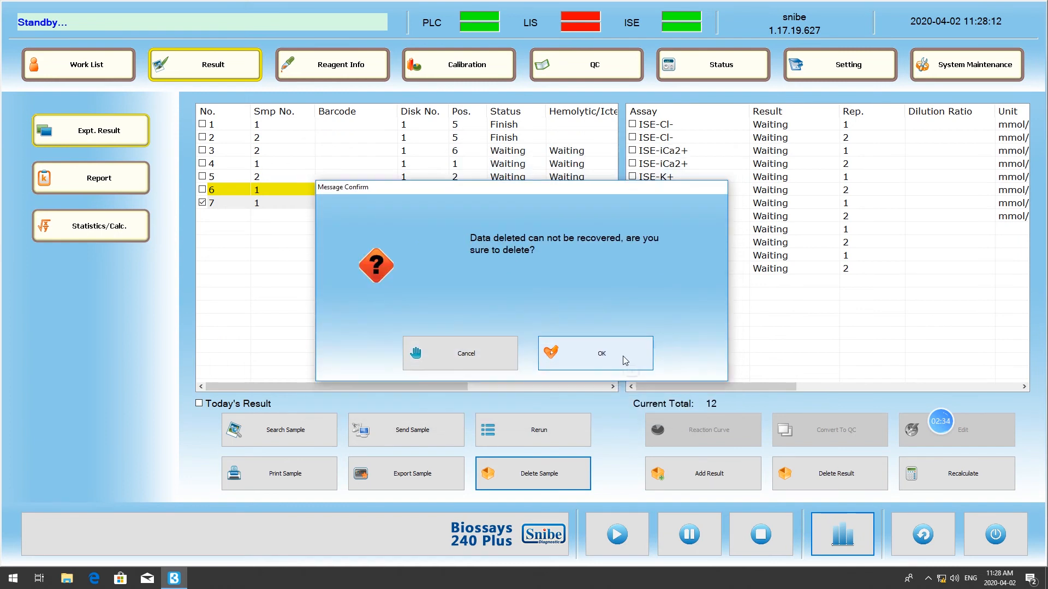
click(625, 360)
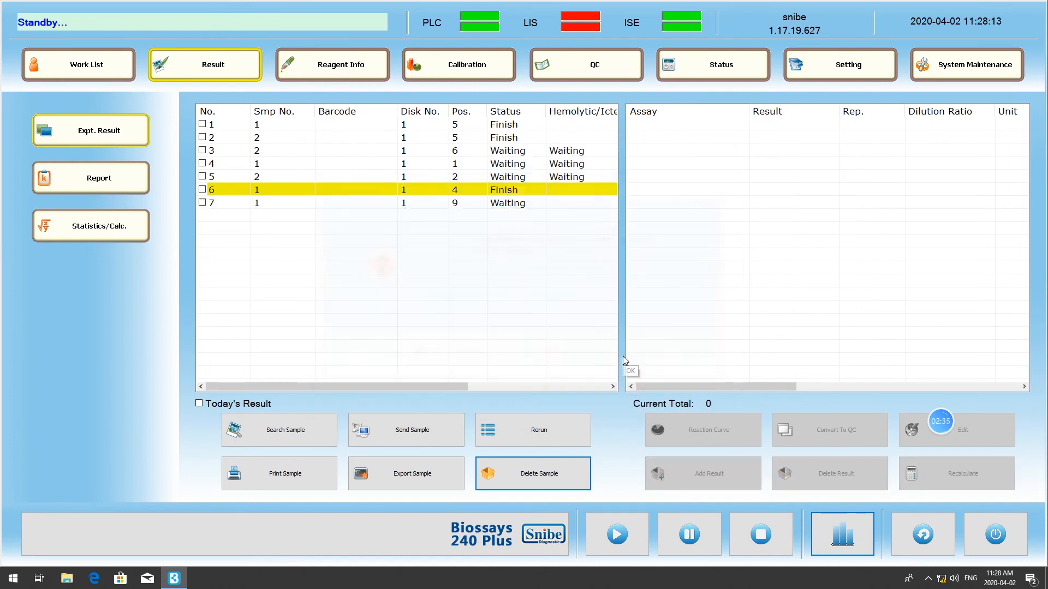
click(210, 205)
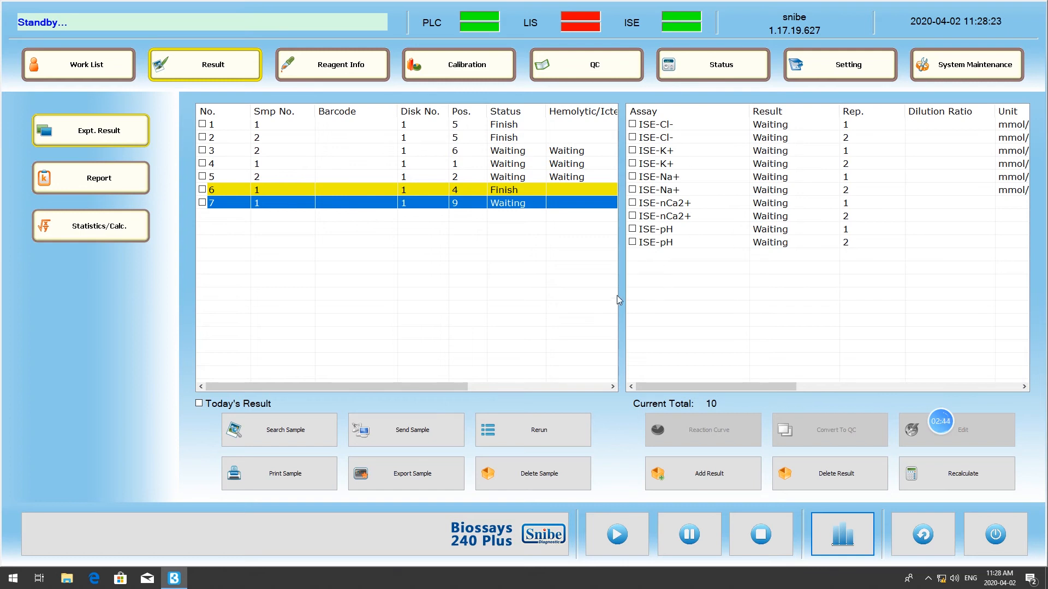
click(202, 203)
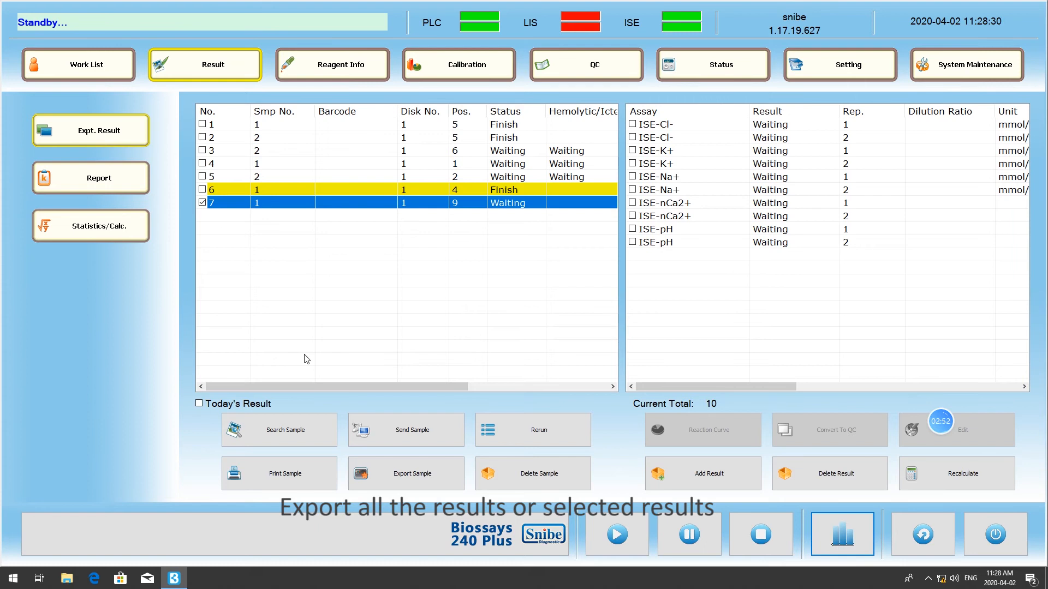
click(406, 474)
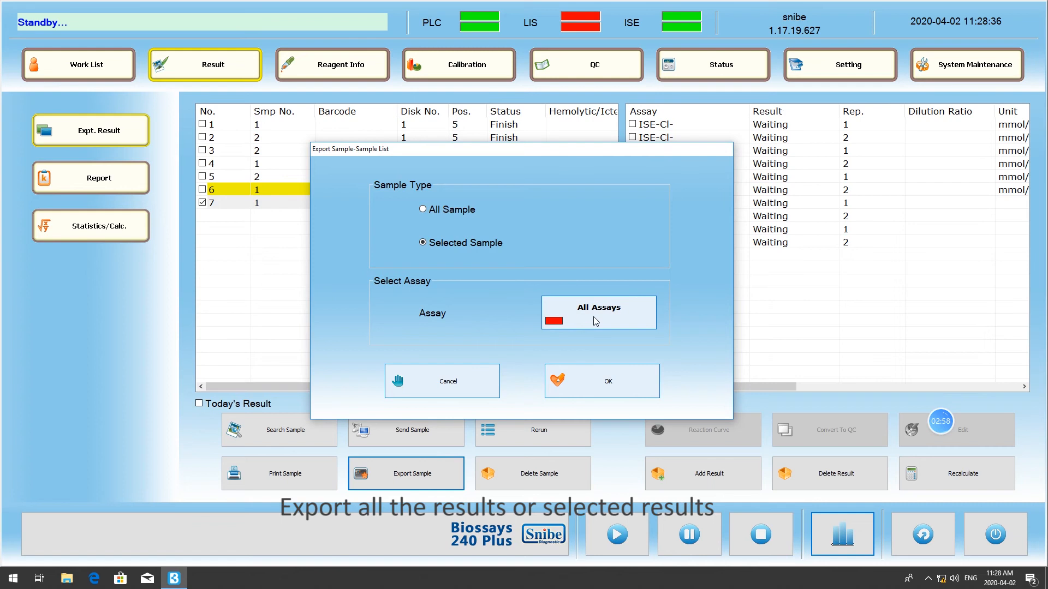
click(598, 382)
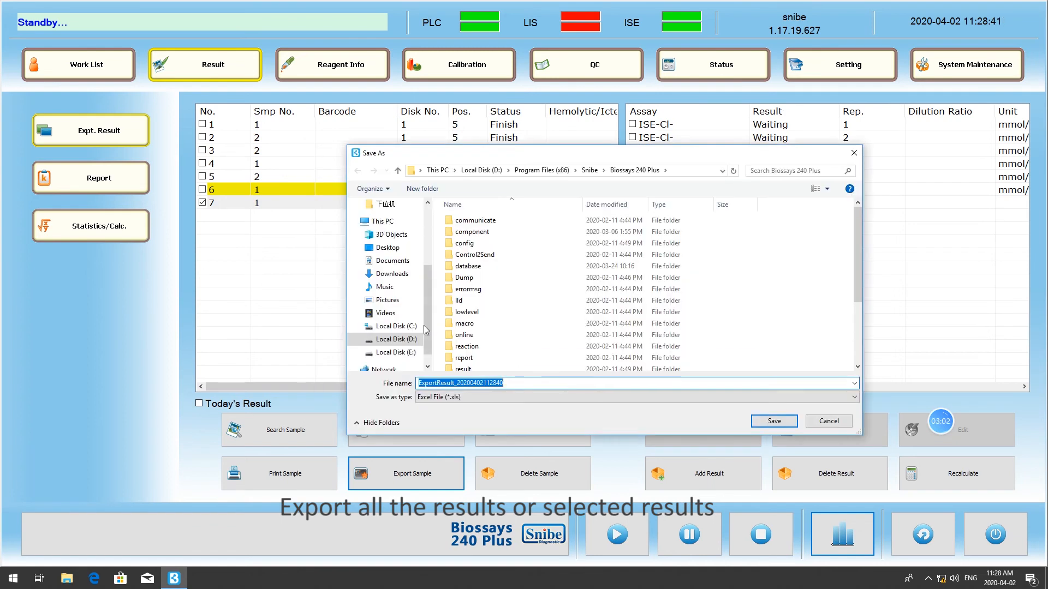
click(388, 247)
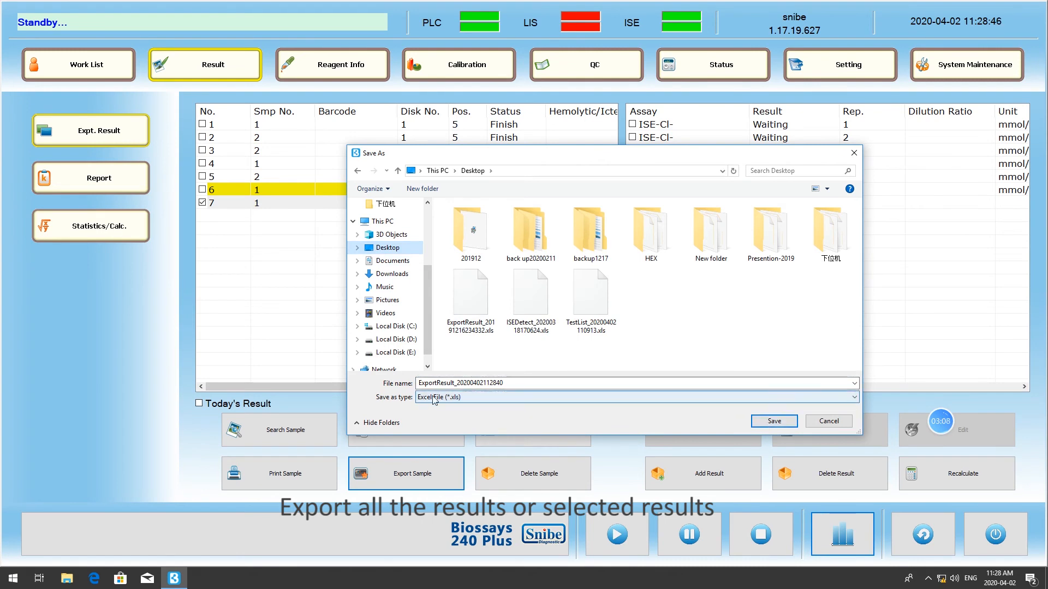
click(781, 424)
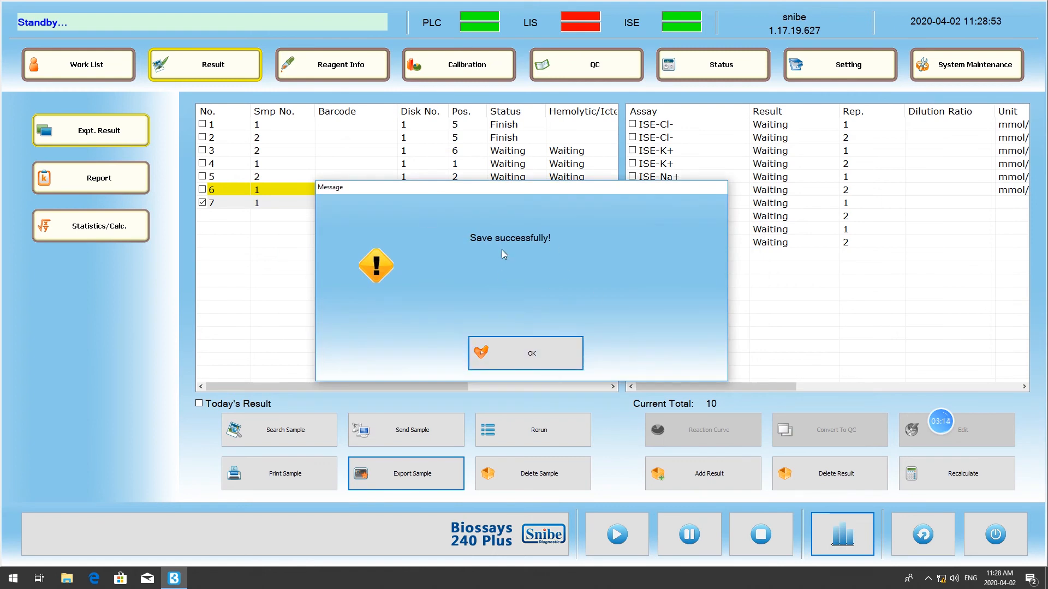
click(550, 359)
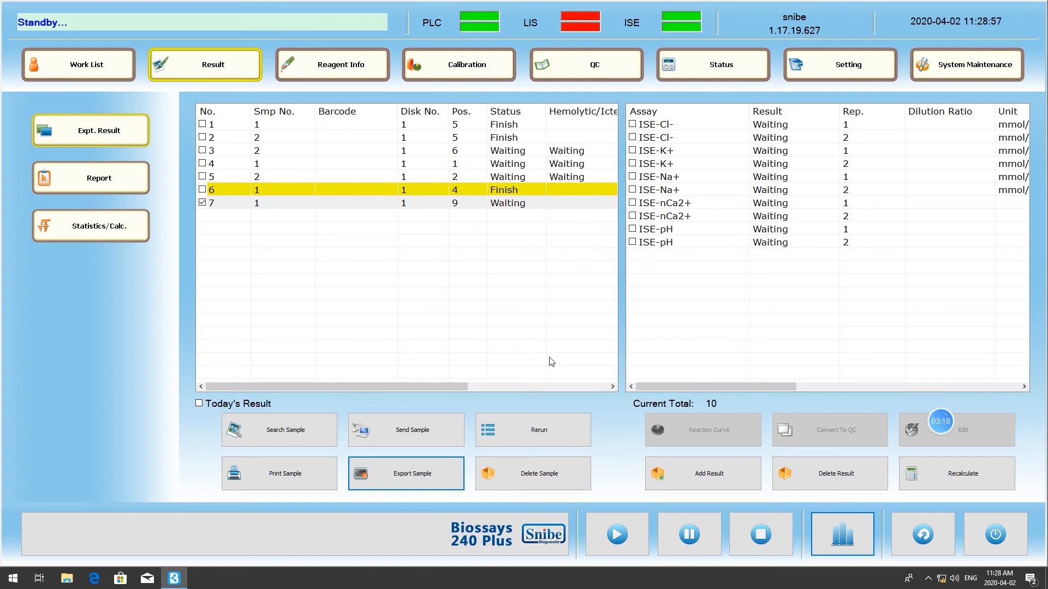
- Print all assays of the selected sample No. 7 to a PDF named 3 on the Desktop
click(315, 474)
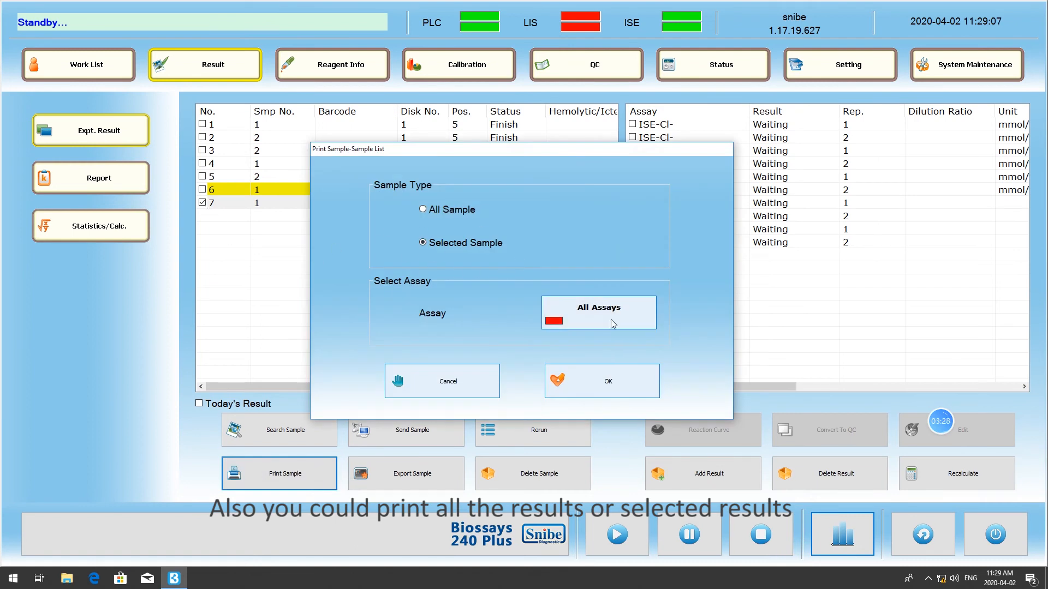
click(604, 382)
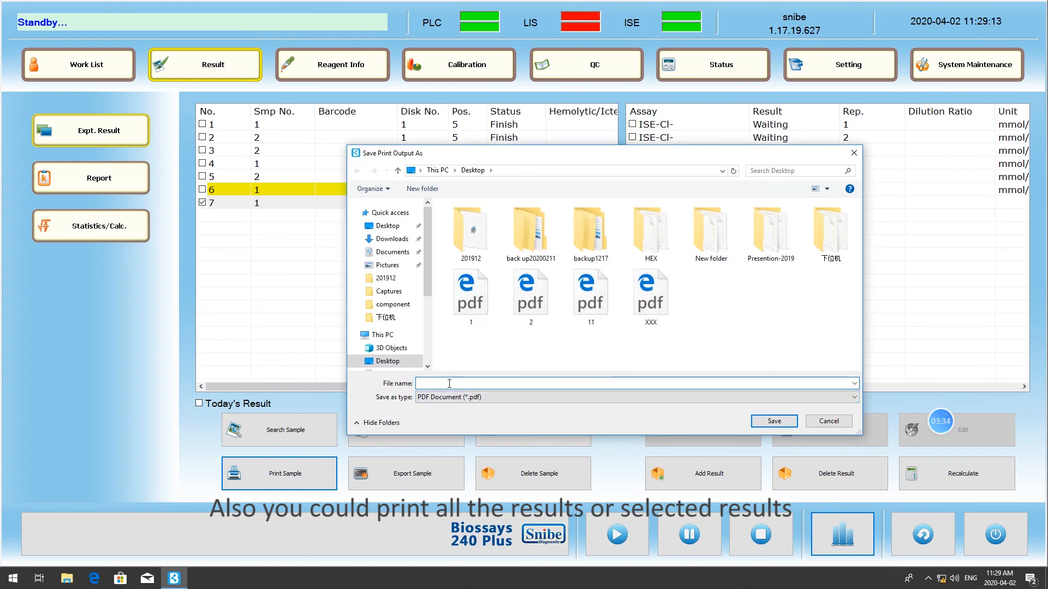
click(772, 421)
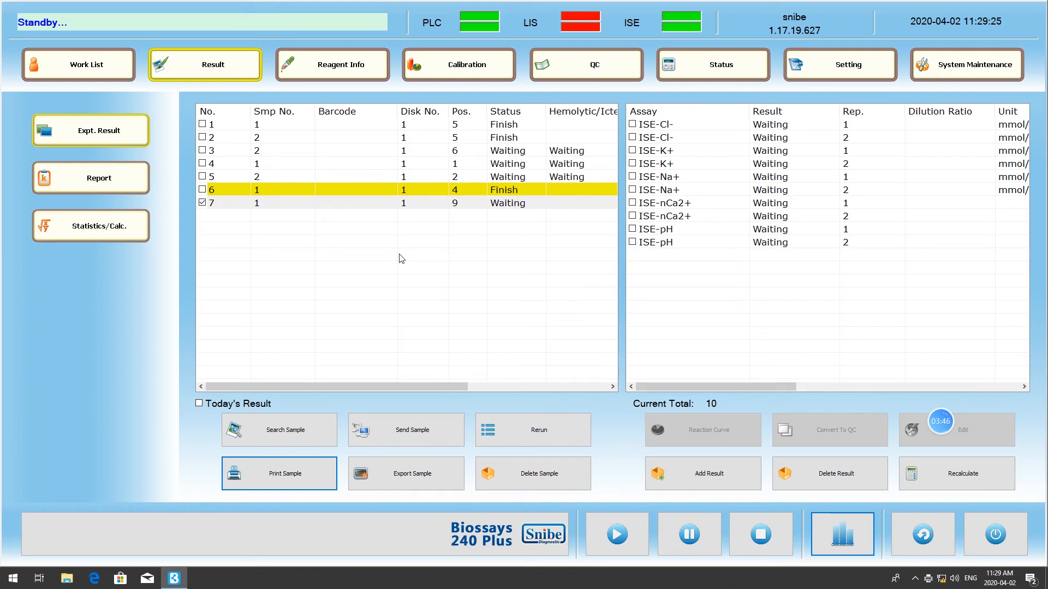
- Deselect sample No. 7 and view the assay results of sample No. 6
click(203, 203)
click(289, 191)
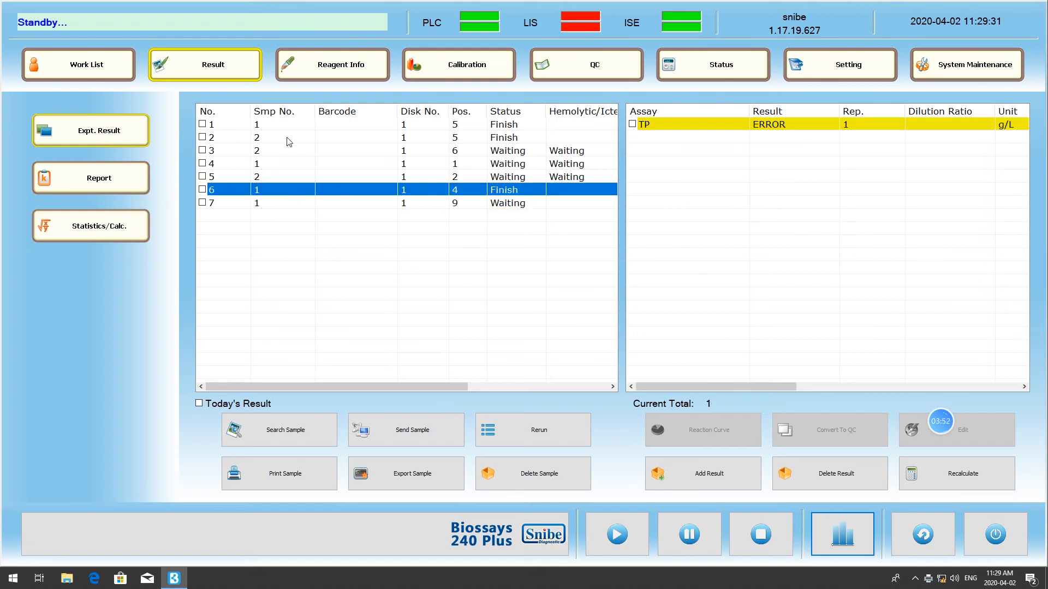
click(313, 127)
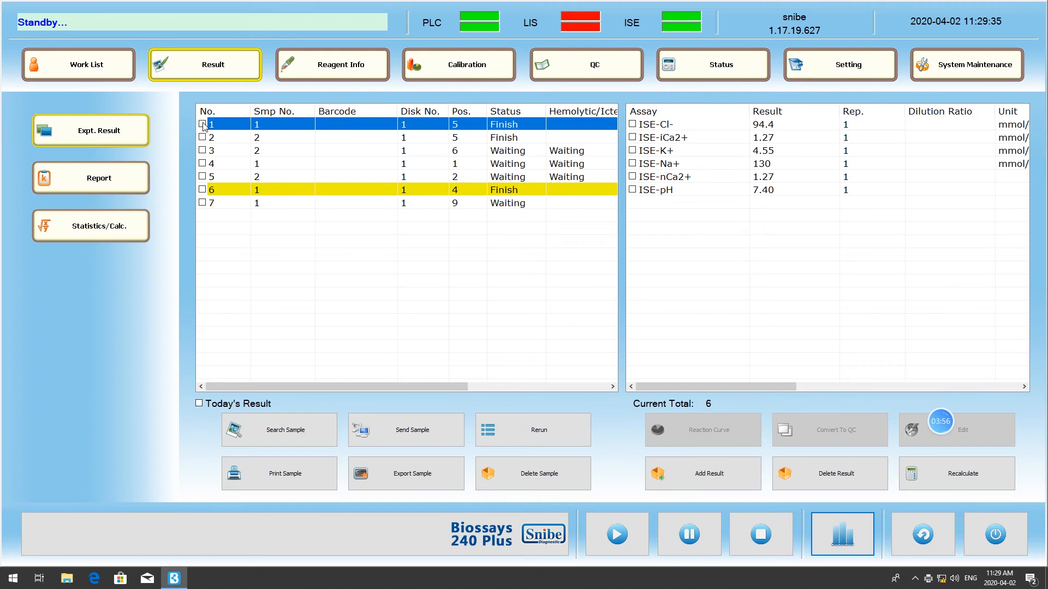
click(633, 124)
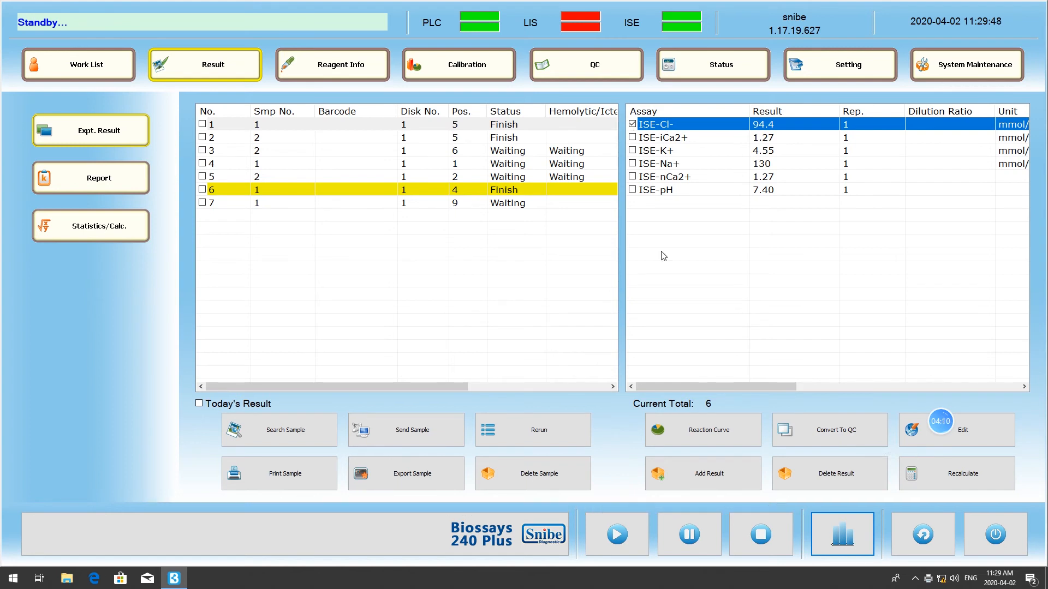
click(863, 438)
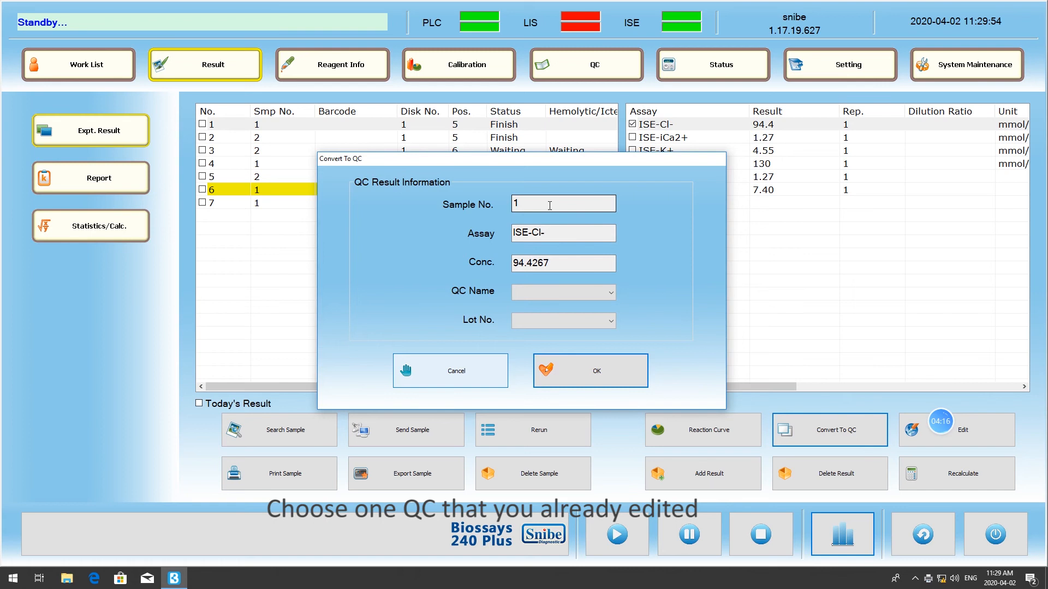
click(567, 294)
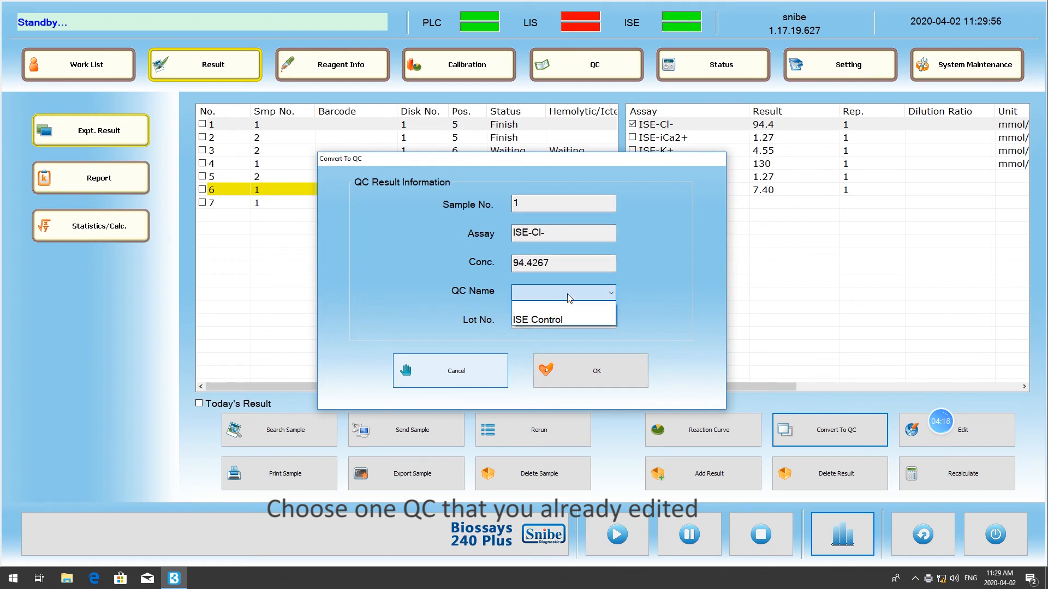
click(563, 320)
click(564, 322)
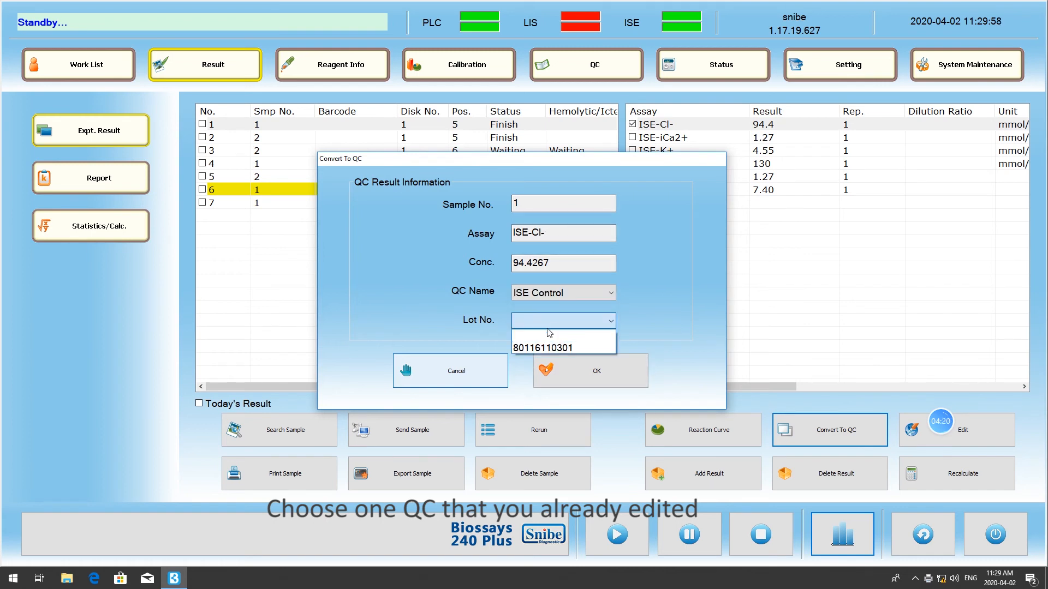
click(554, 349)
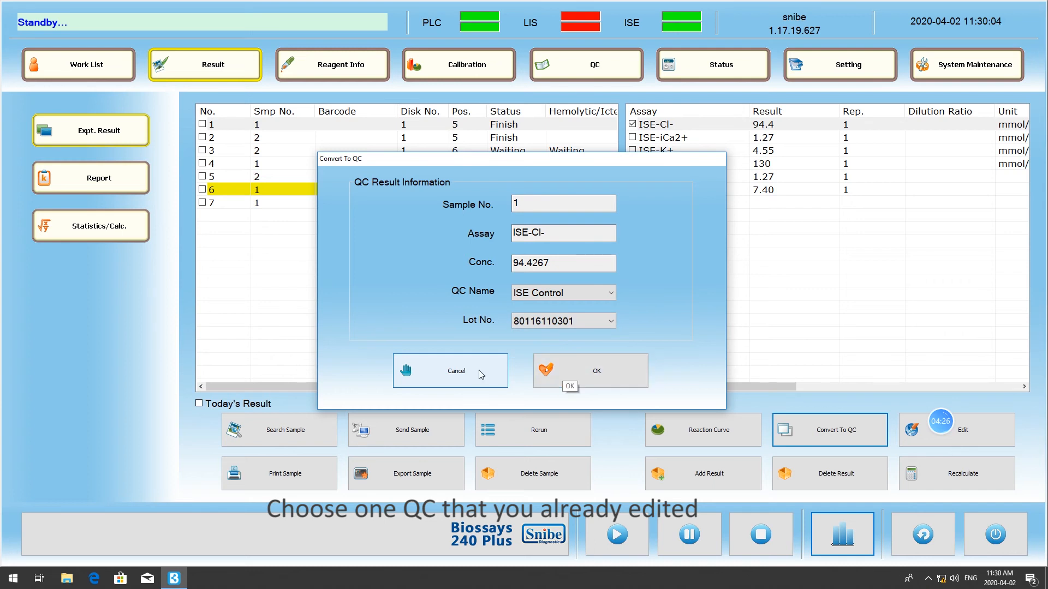
click(456, 375)
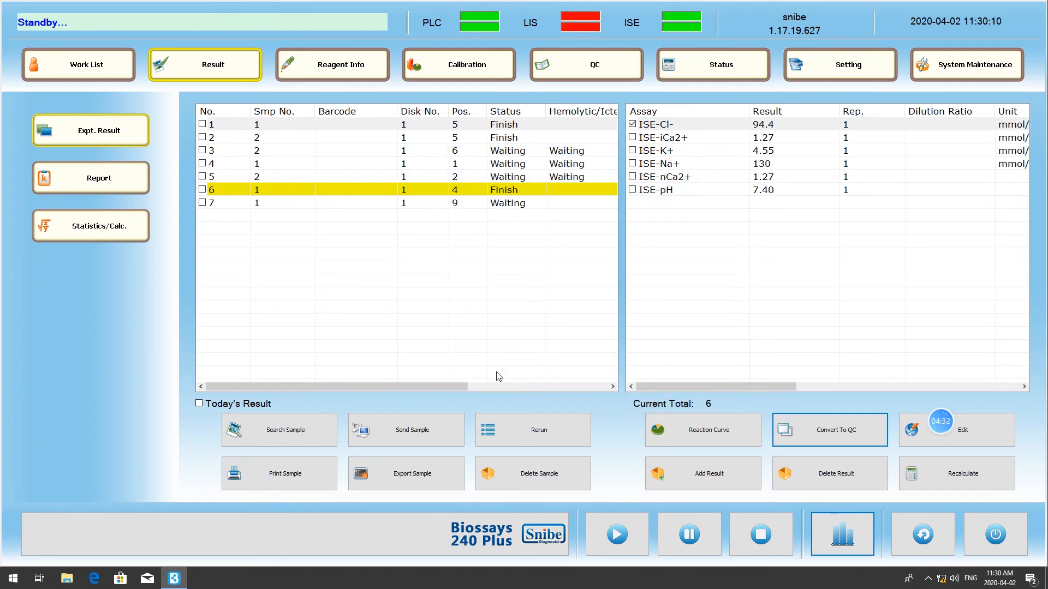
- Open the ISE-Cl- result of sample No. 1 for editing, select its result value, and cancel the edit
click(1006, 444)
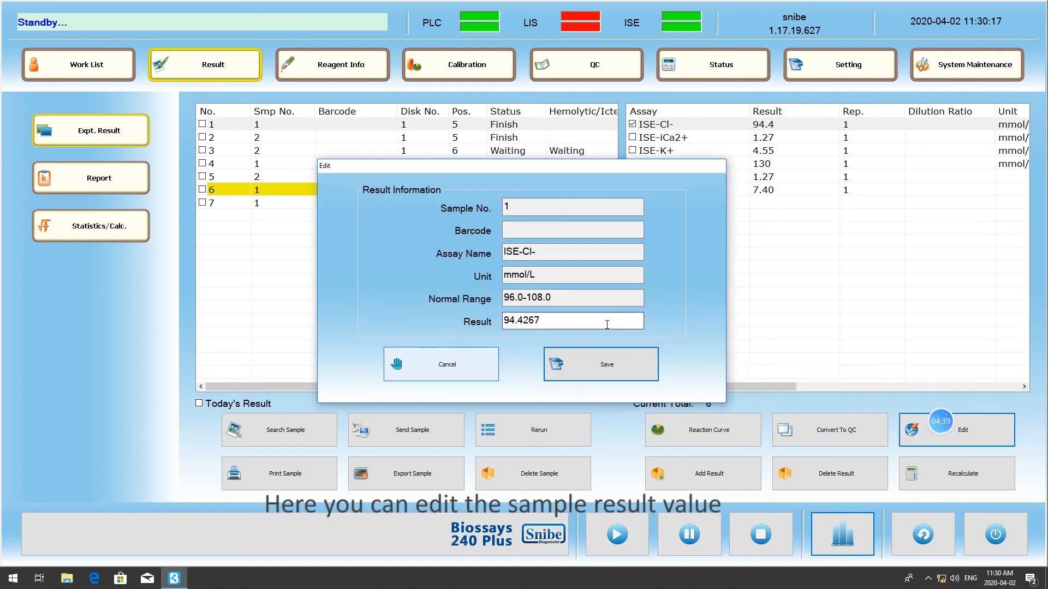
drag(549, 318, 501, 321)
drag(580, 322, 502, 322)
click(590, 327)
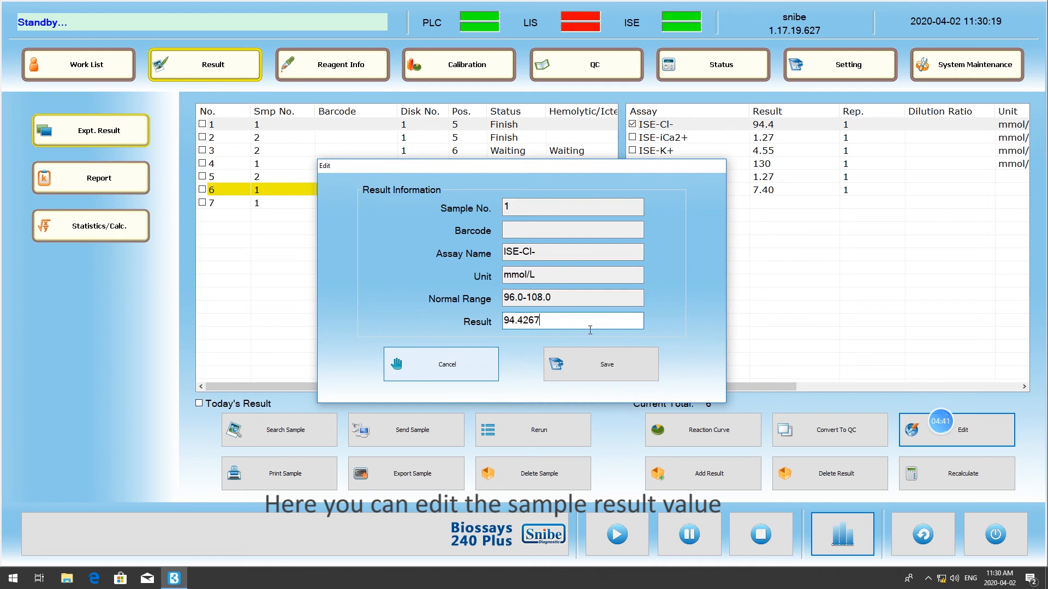
drag(590, 329, 488, 322)
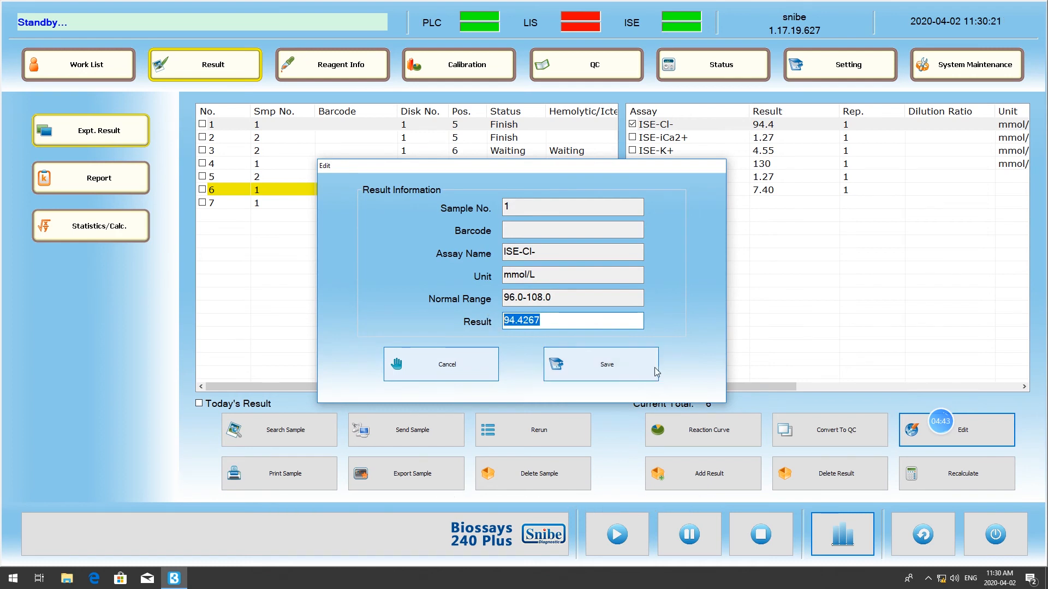
click(472, 374)
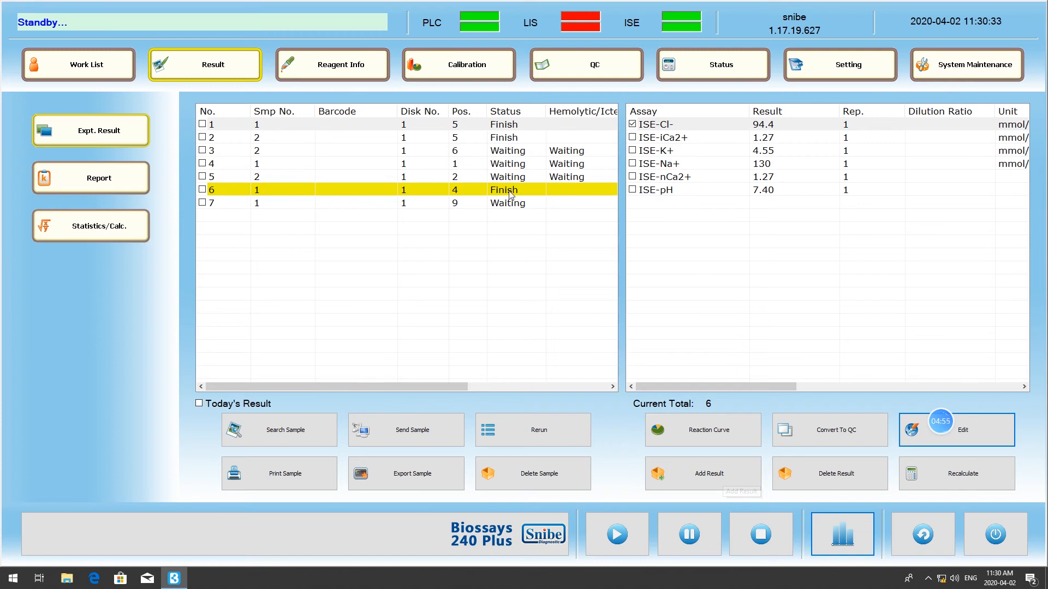
- Add a manual ApoA1 result of 2 to sample No. 7
click(201, 204)
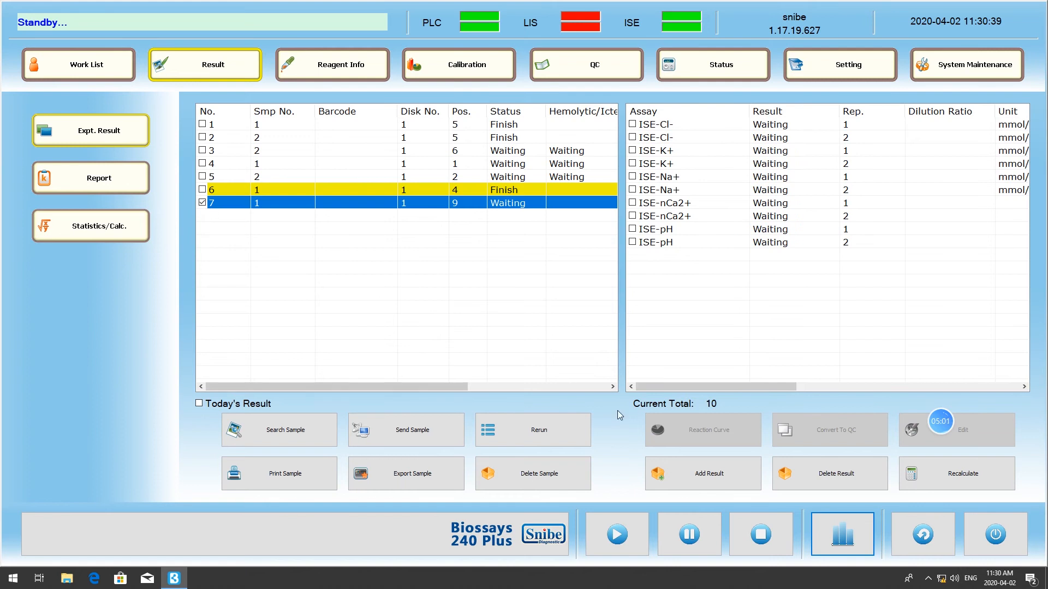
click(737, 484)
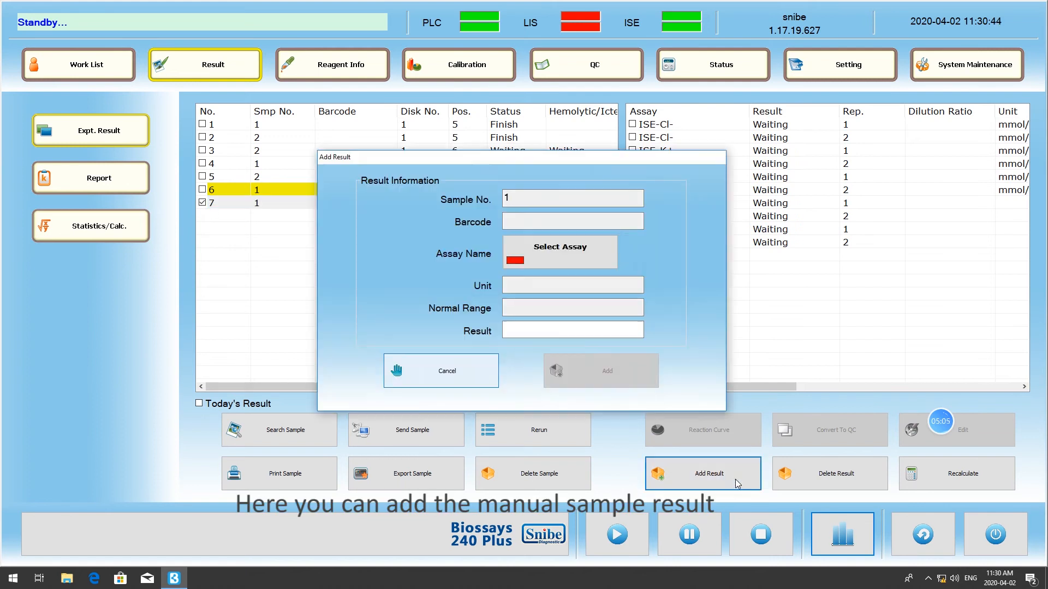
click(567, 260)
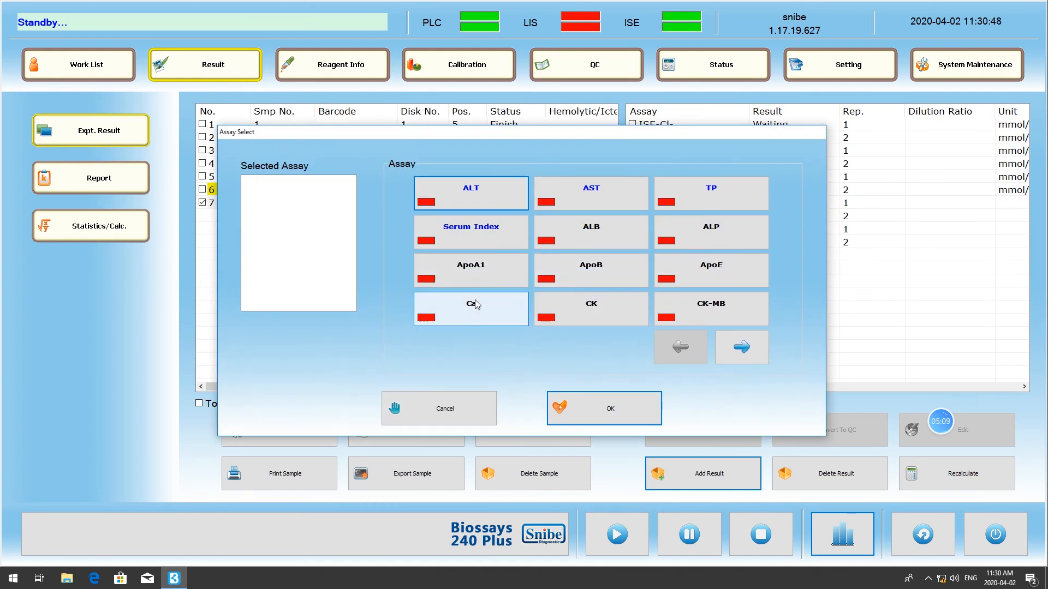
click(456, 283)
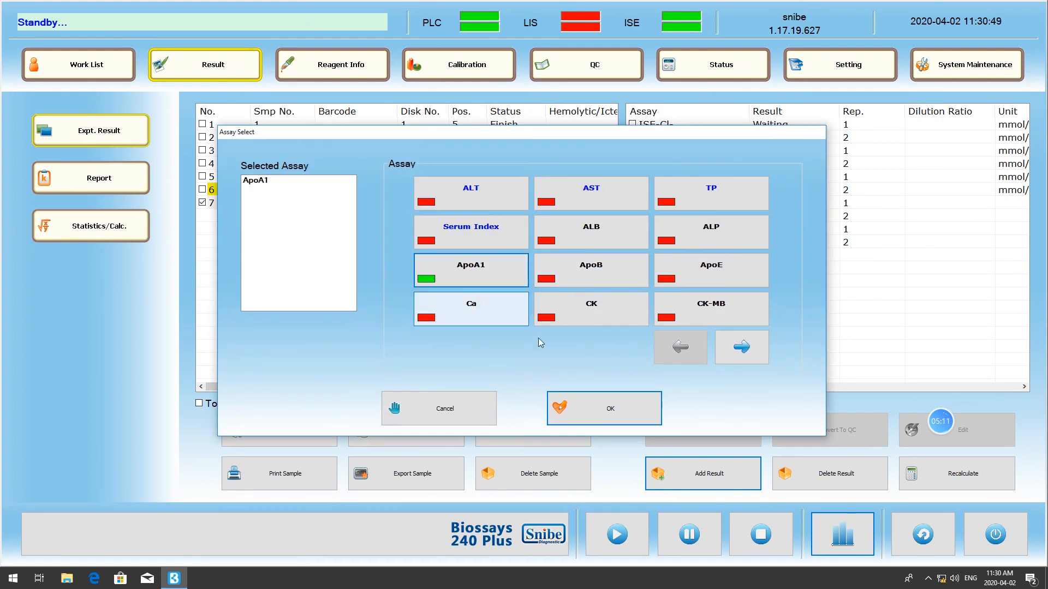
click(602, 409)
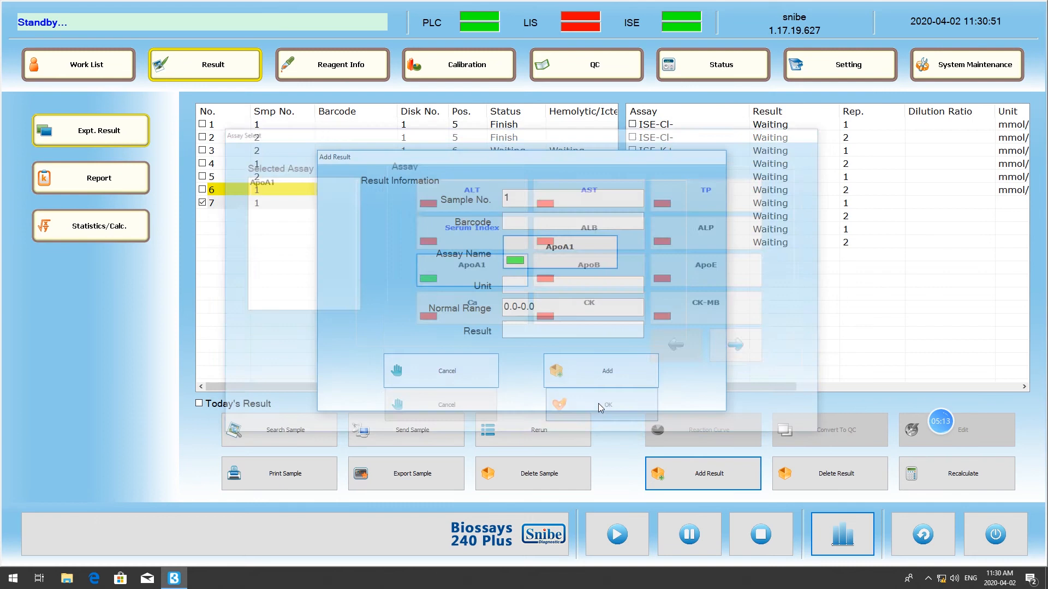
click(522, 331)
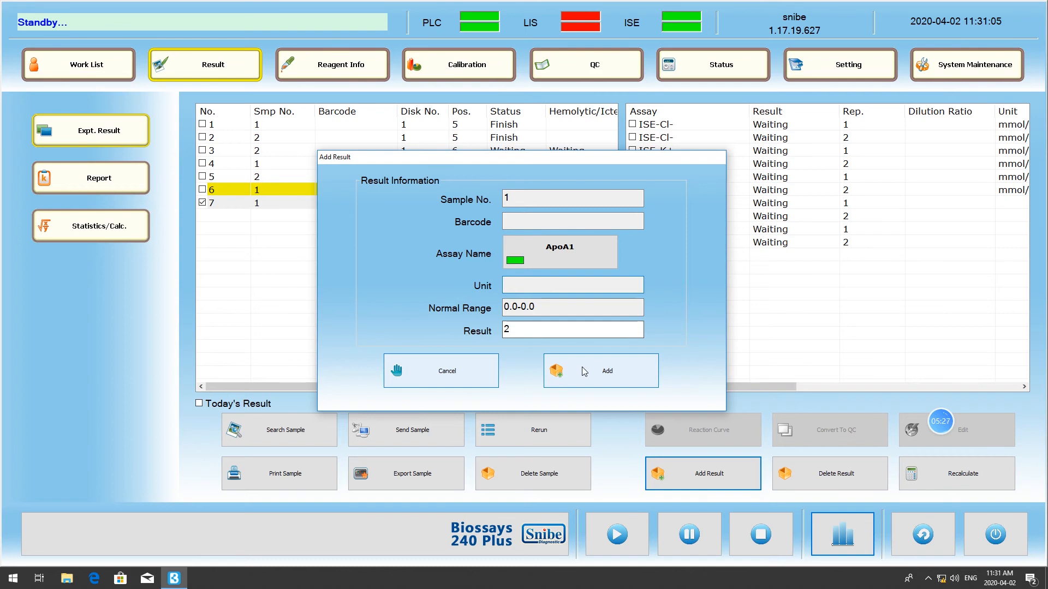
click(582, 372)
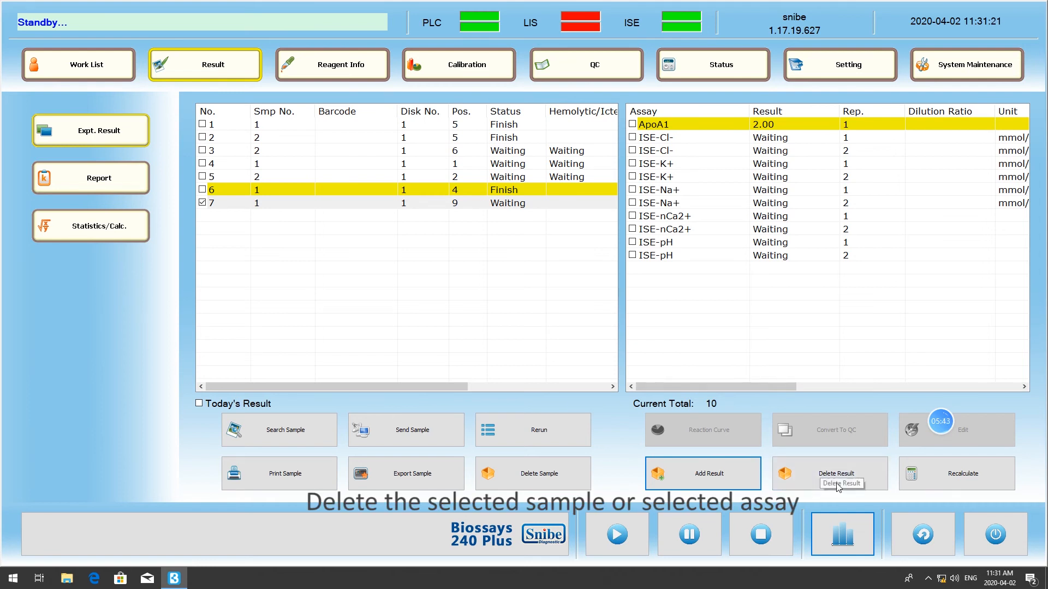
click(870, 489)
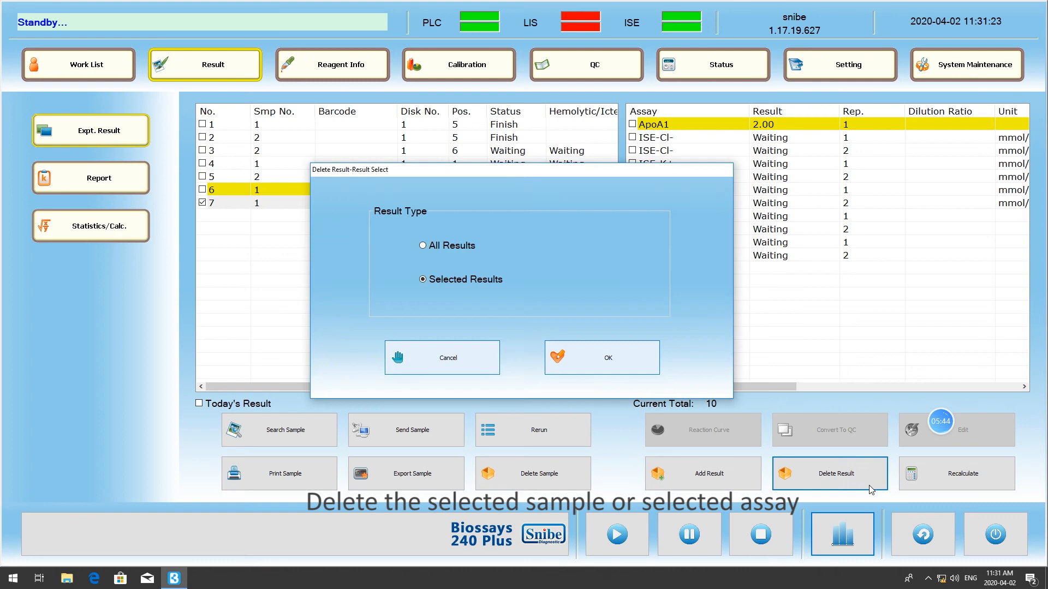
click(459, 355)
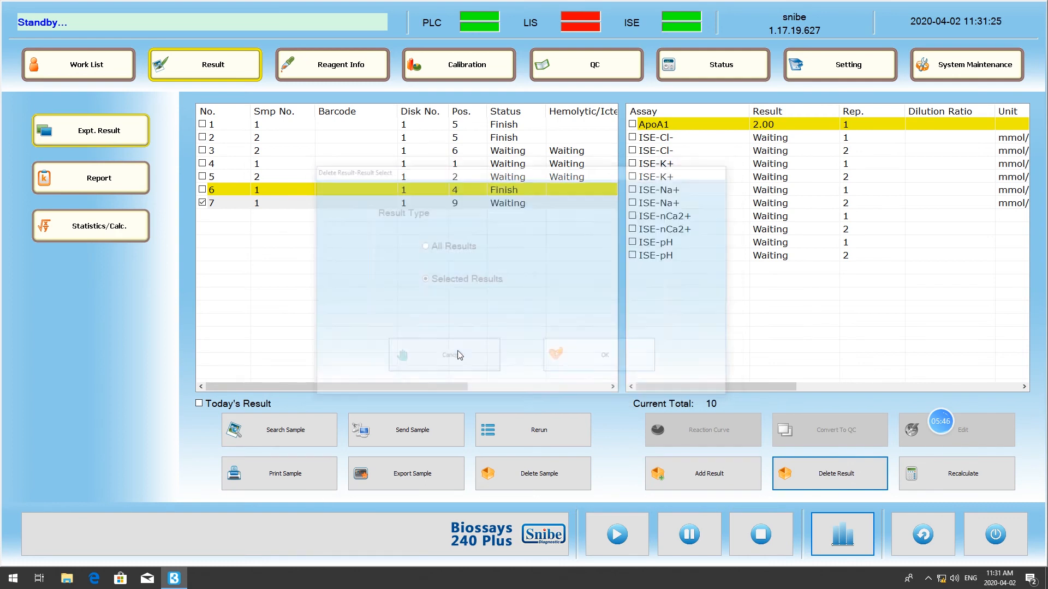
click(812, 482)
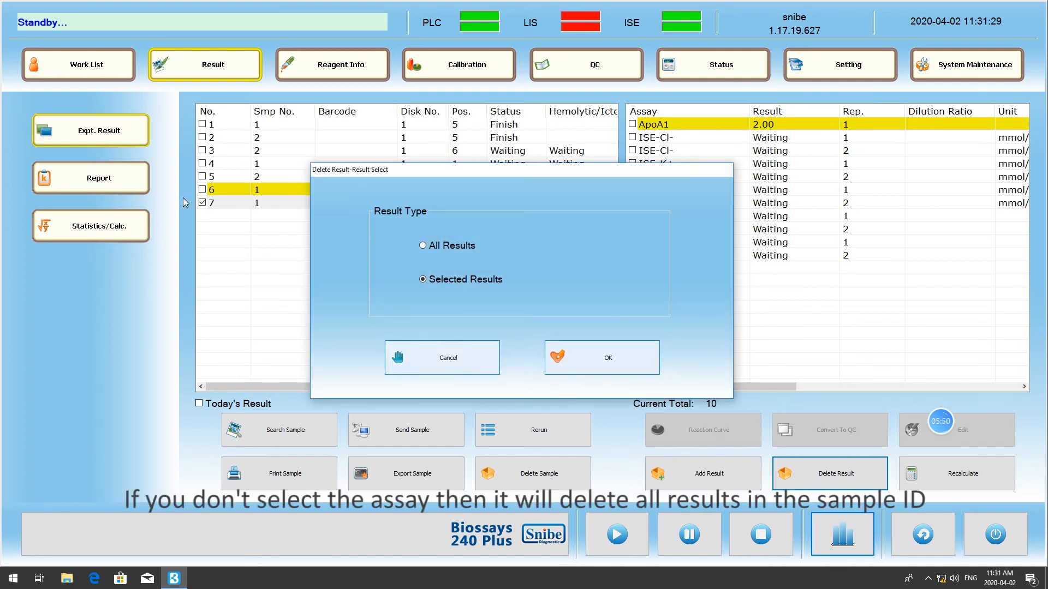
click(433, 357)
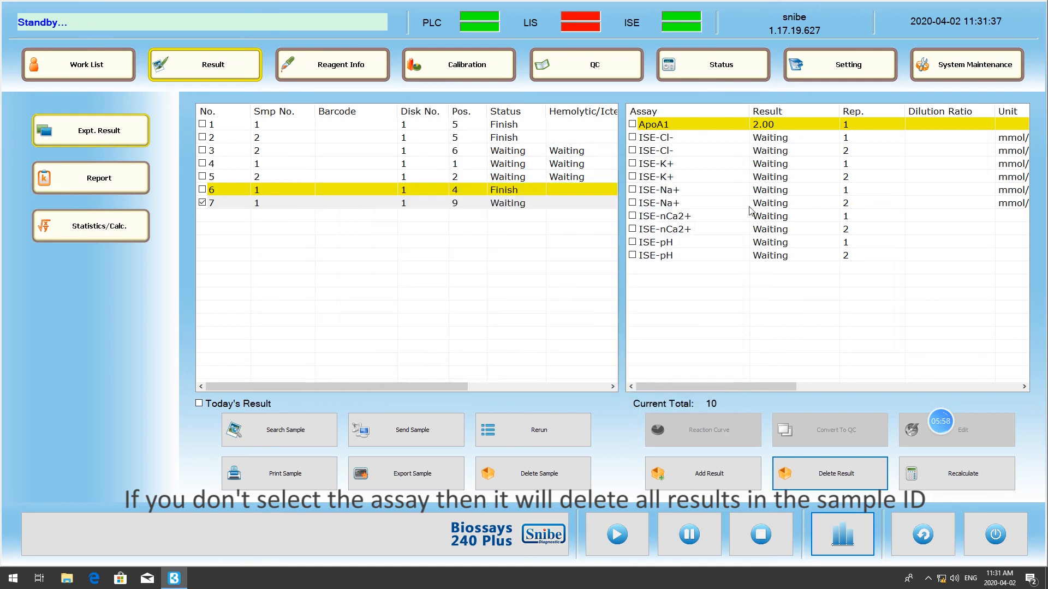
- Delete only the selected ApoA1 result of sample No. 7 and confirm the deletion
click(633, 124)
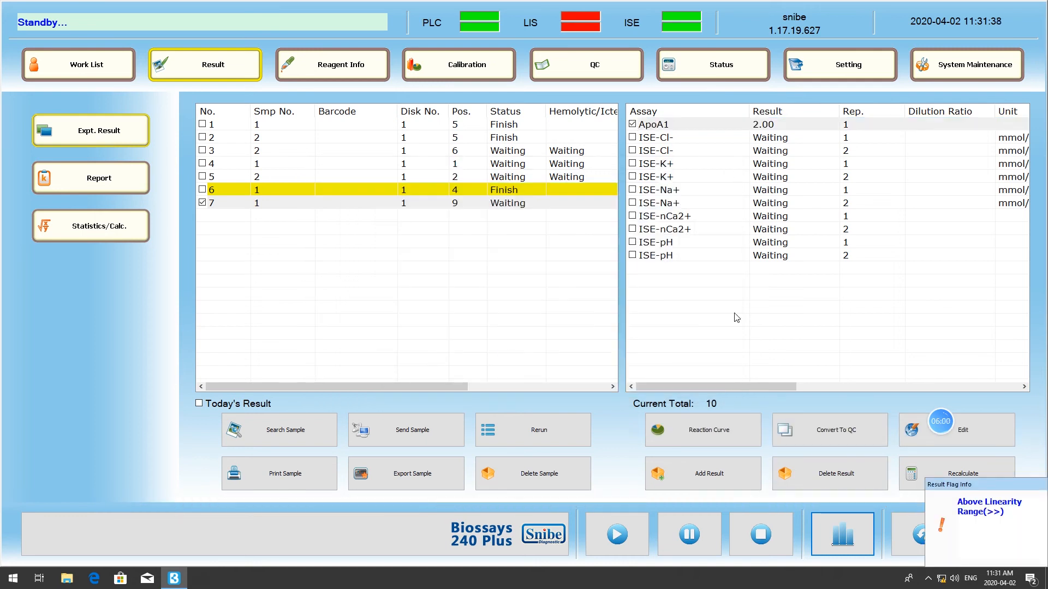
click(823, 473)
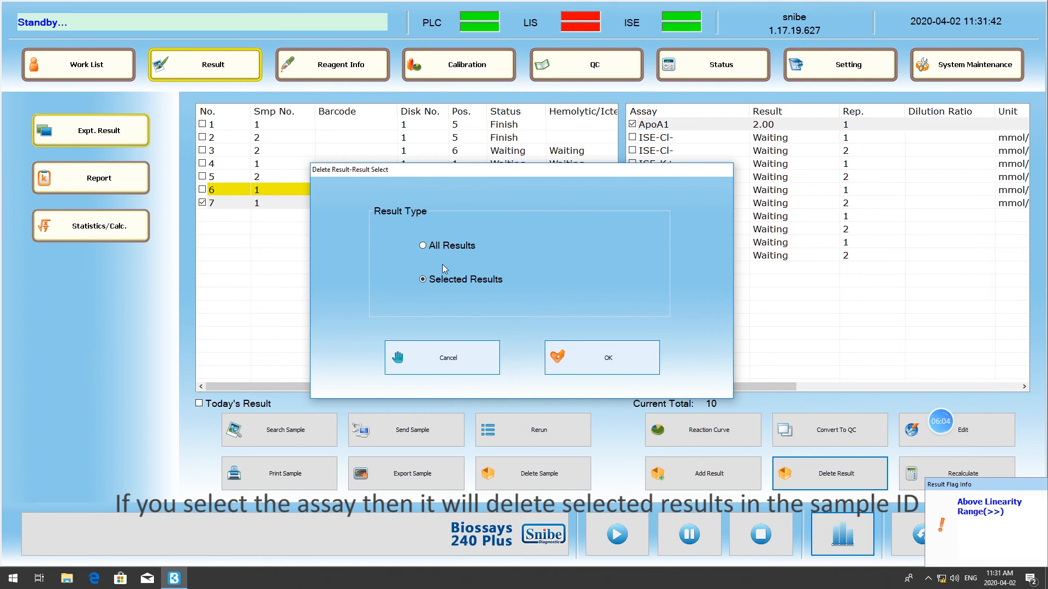
click(622, 371)
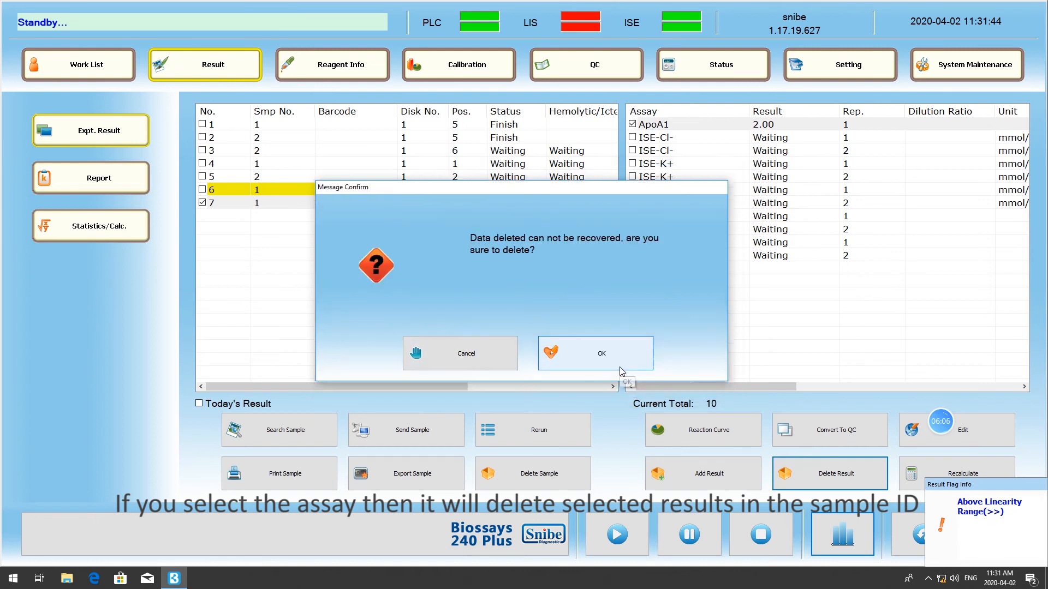
click(621, 370)
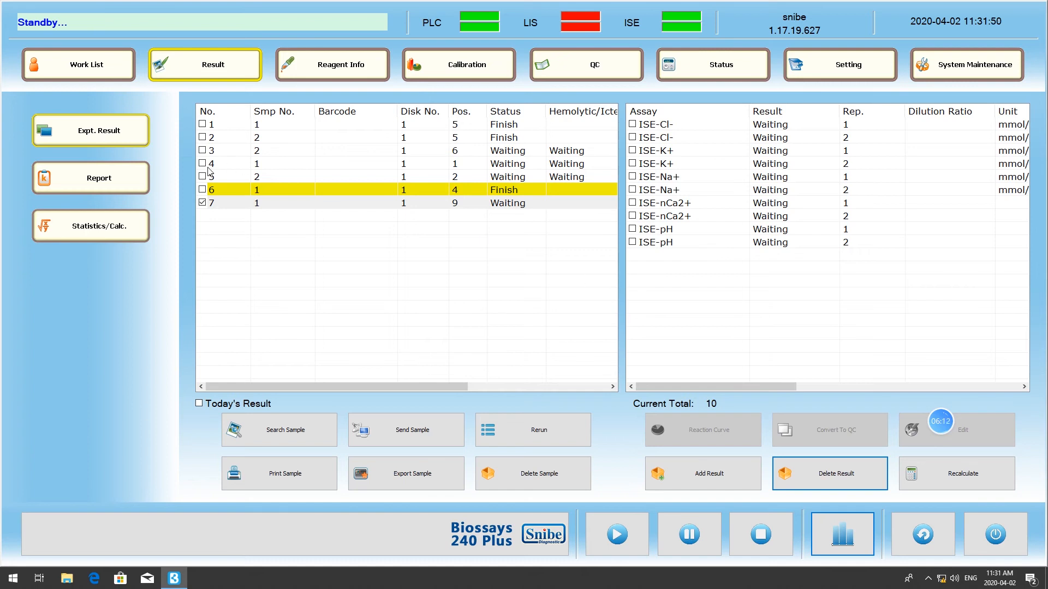
- Look at the recalculation options for the results of sample No. 7 and close them without recalculating
click(203, 202)
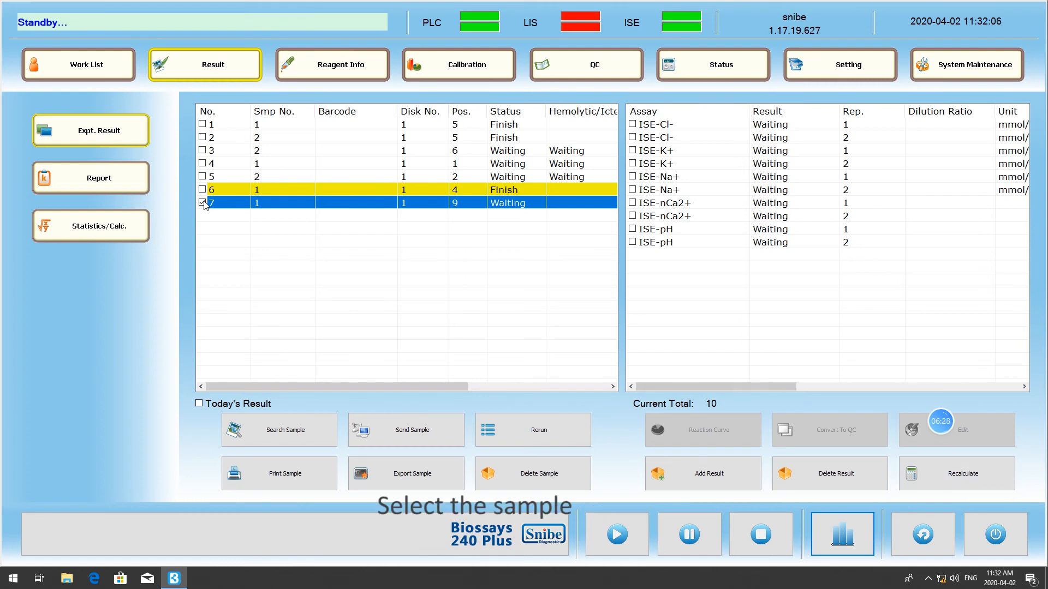
click(988, 487)
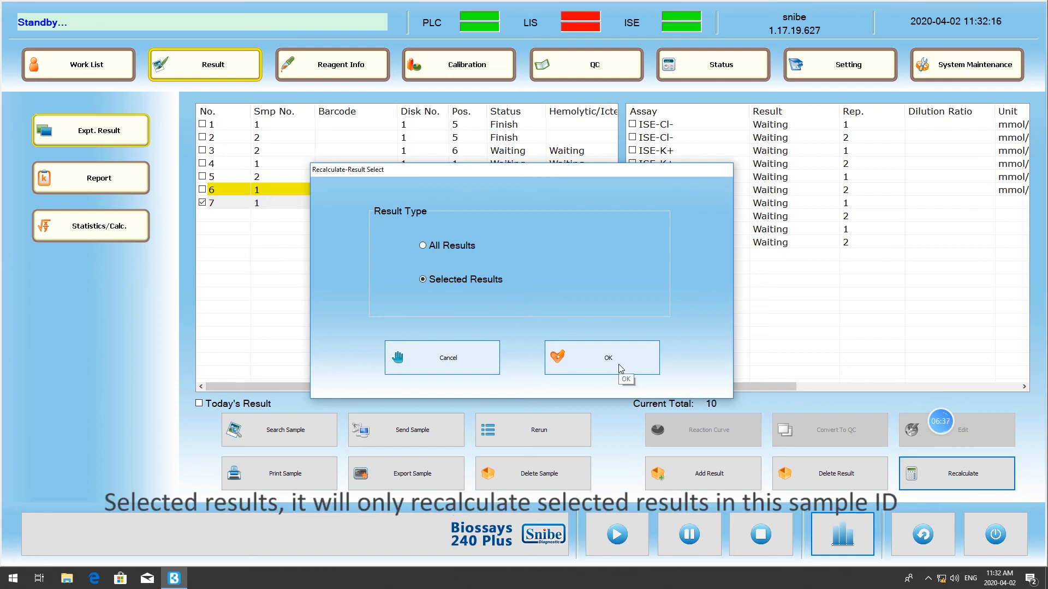
click(479, 358)
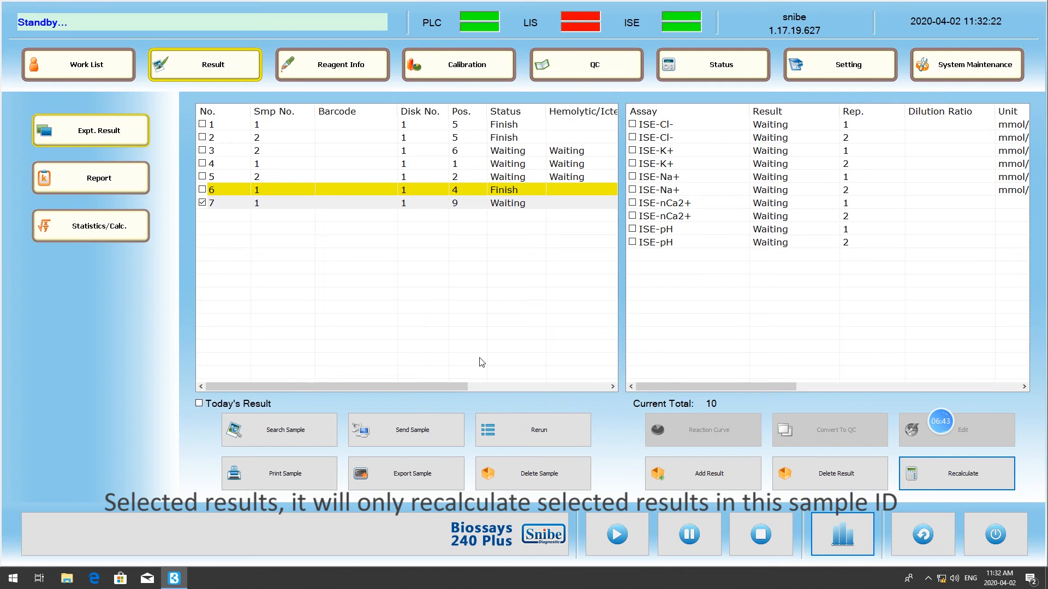
- Open the patient report view and filter the samples by the test date 2020-02-24
click(137, 178)
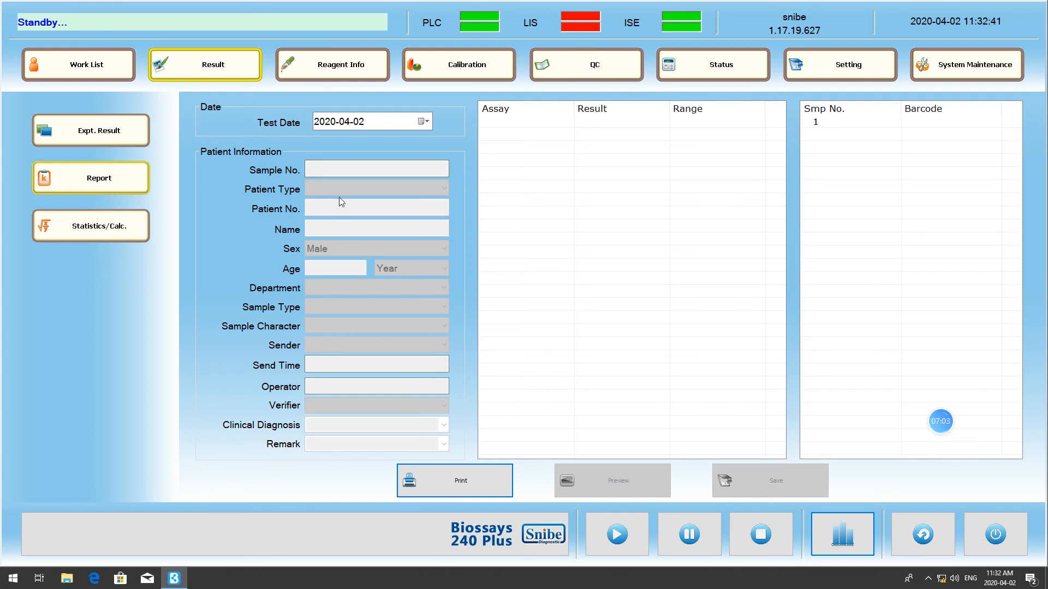
click(338, 174)
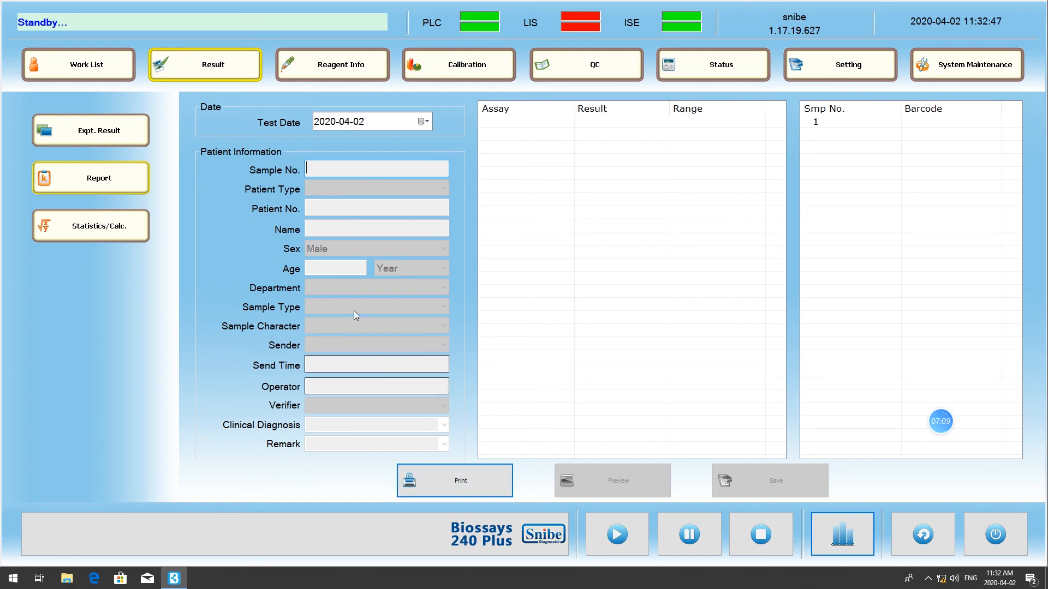
click(127, 186)
click(419, 122)
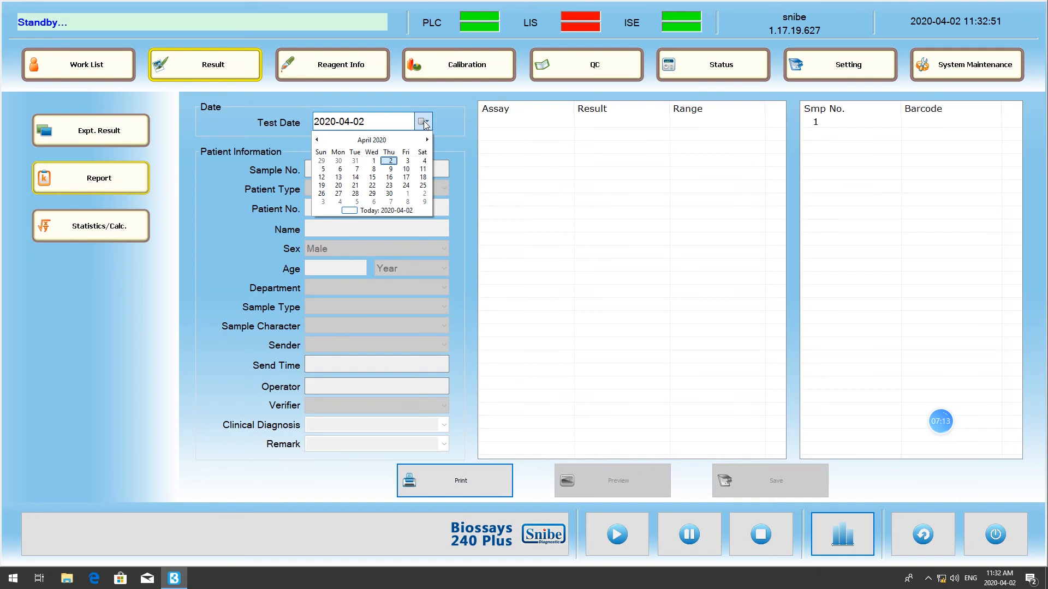
click(316, 139)
click(344, 162)
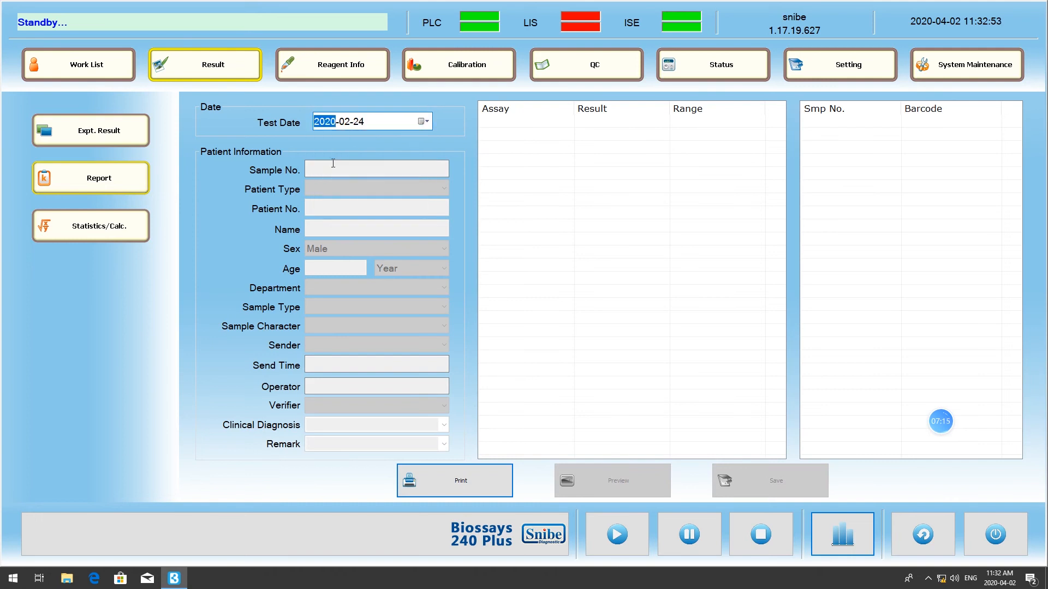
- Change the test date of the report view to 2020-02-14
click(421, 123)
click(340, 169)
click(422, 121)
click(406, 177)
- Return to the experiment results and view the assay results of sample No. 6
click(100, 139)
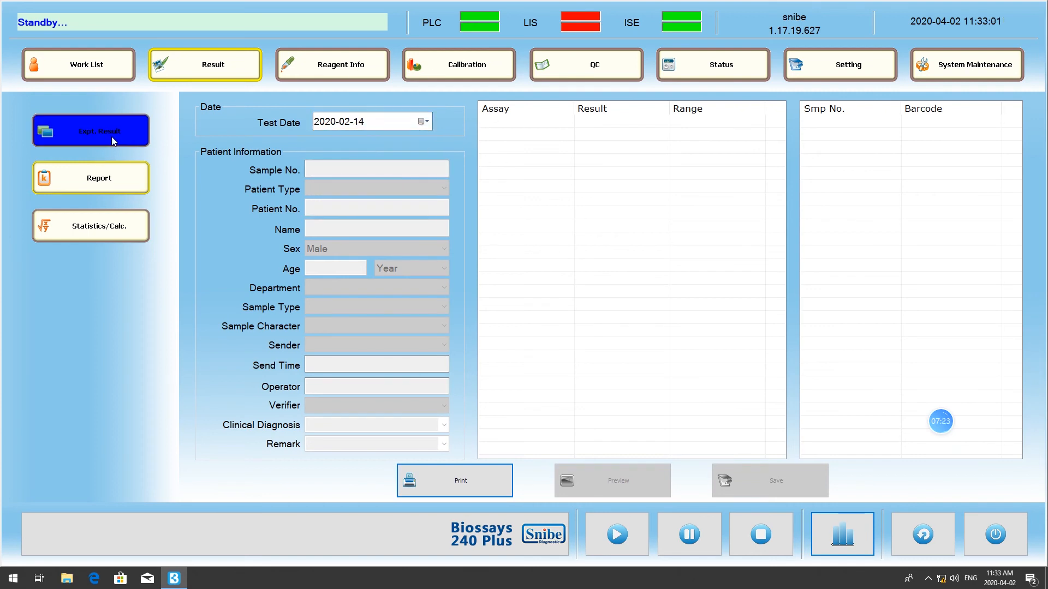
click(364, 193)
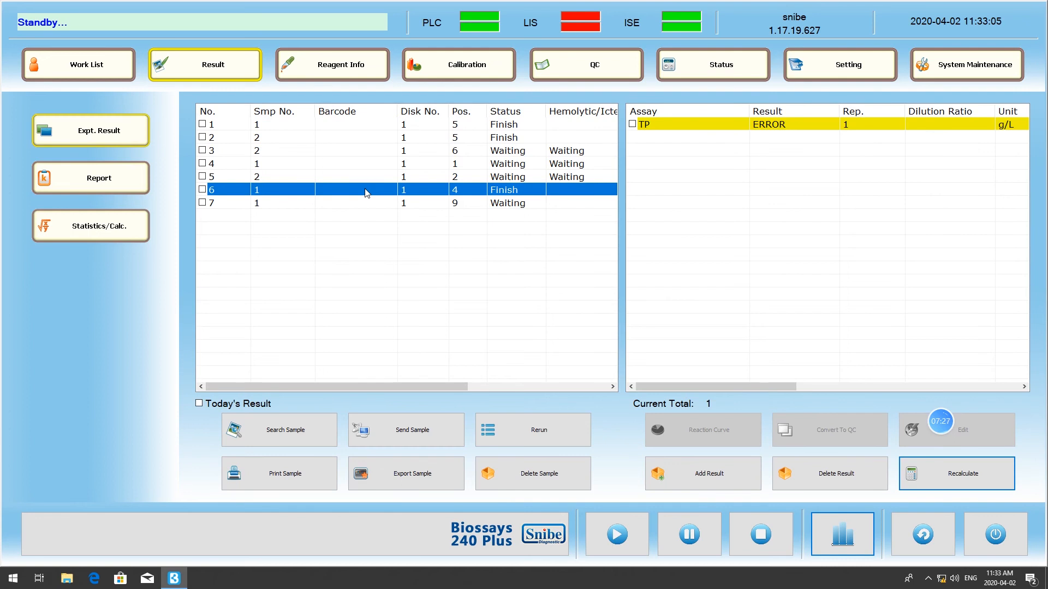
- View the reaction curve of sample No. 1's ISE-iCa2+ result, then close it
click(762, 126)
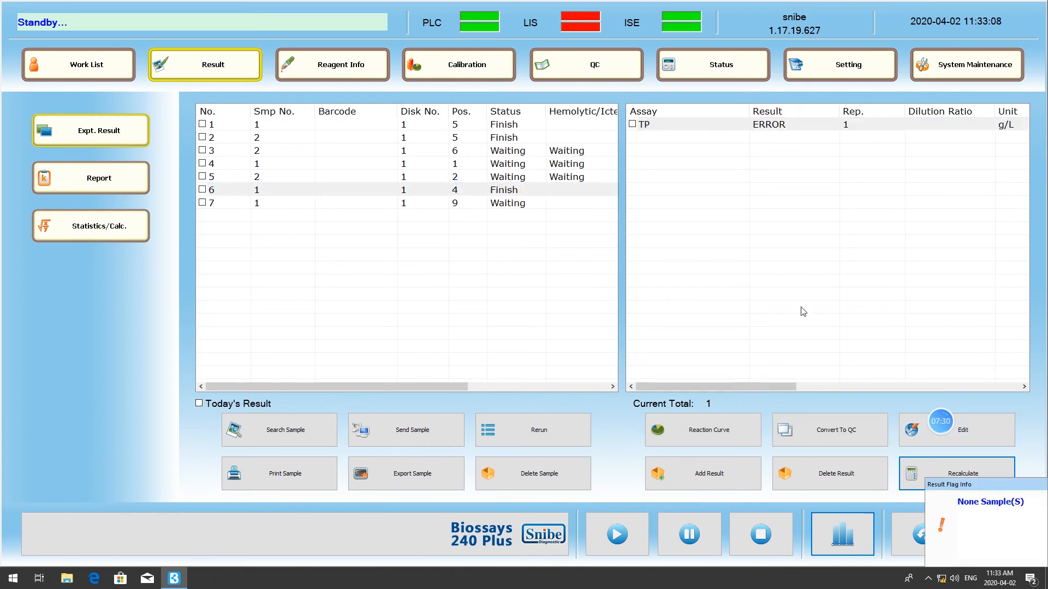
click(428, 130)
click(729, 137)
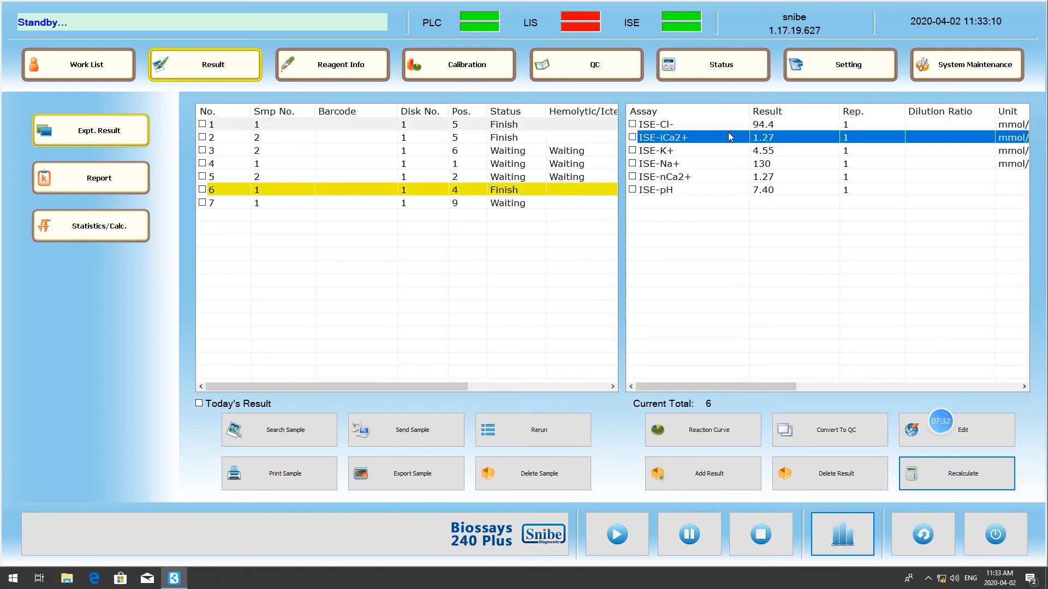
double_click(726, 142)
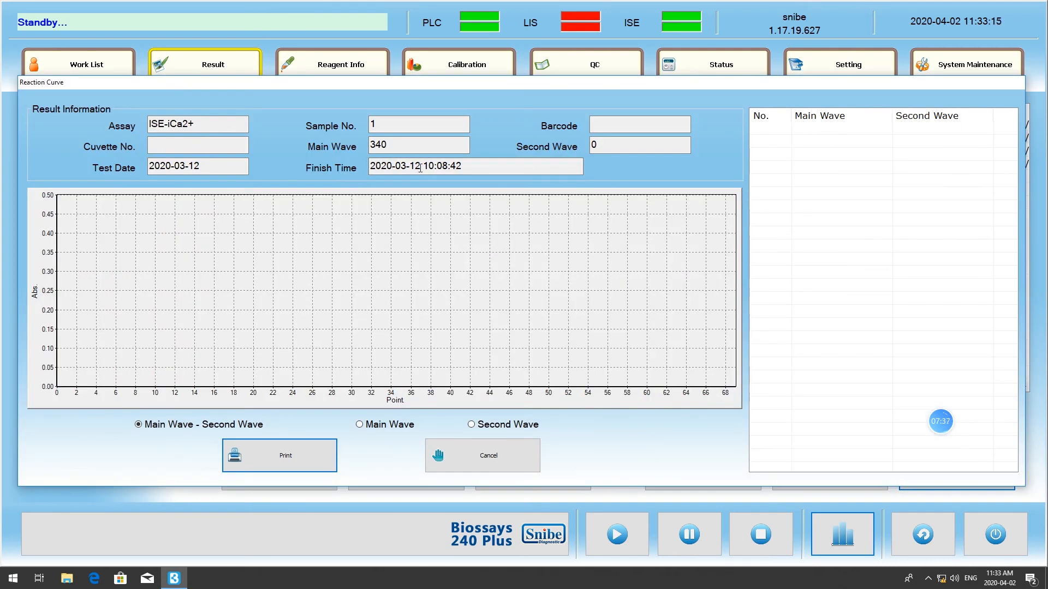
click(507, 458)
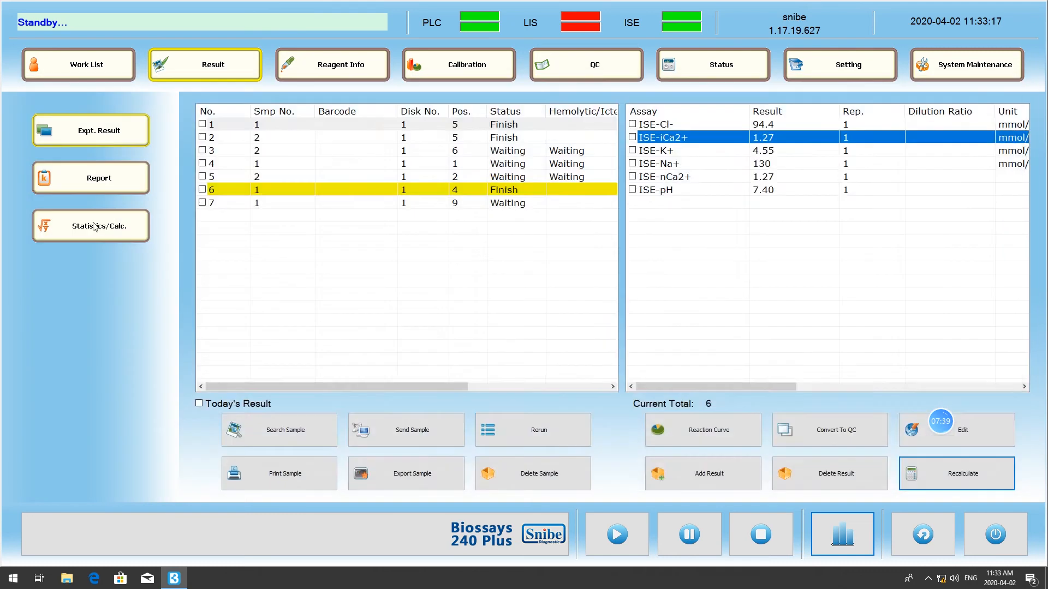
- Open the patient report view, set the test date to 2020-03-12 and show the report of sample No. 1
click(98, 178)
click(423, 121)
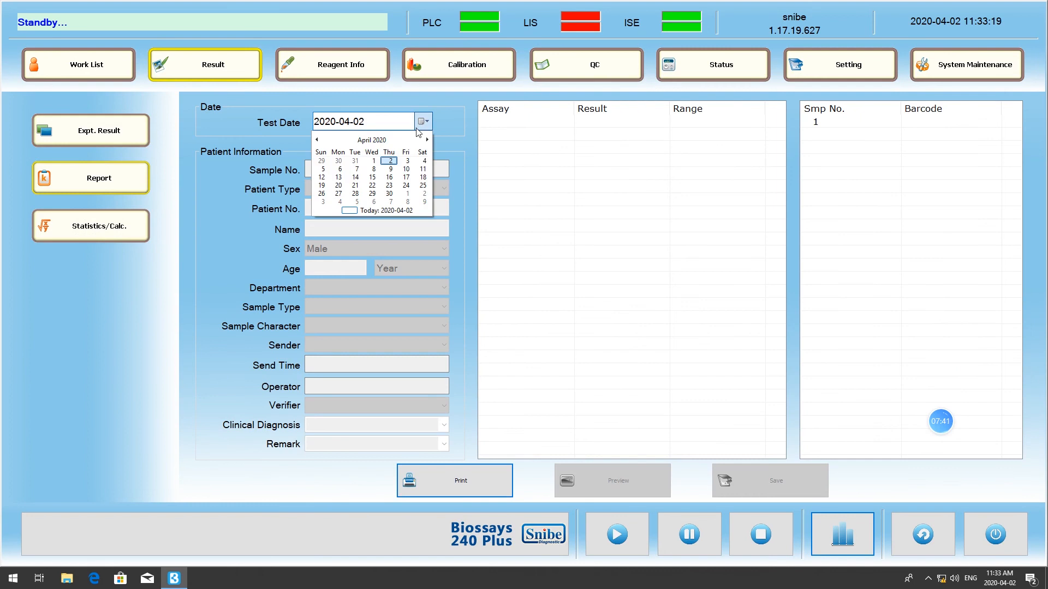
click(317, 140)
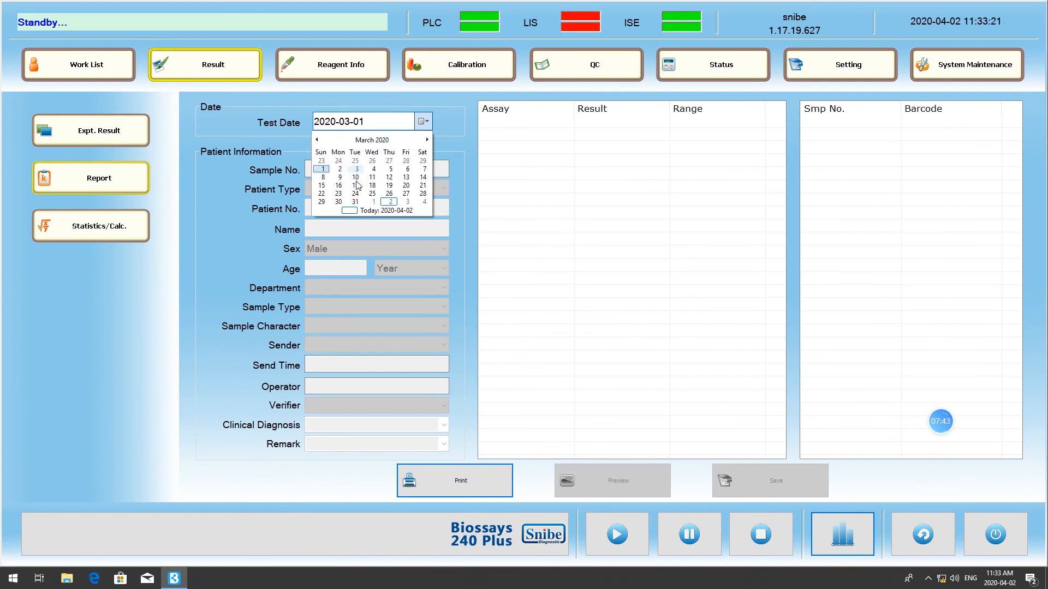
click(390, 178)
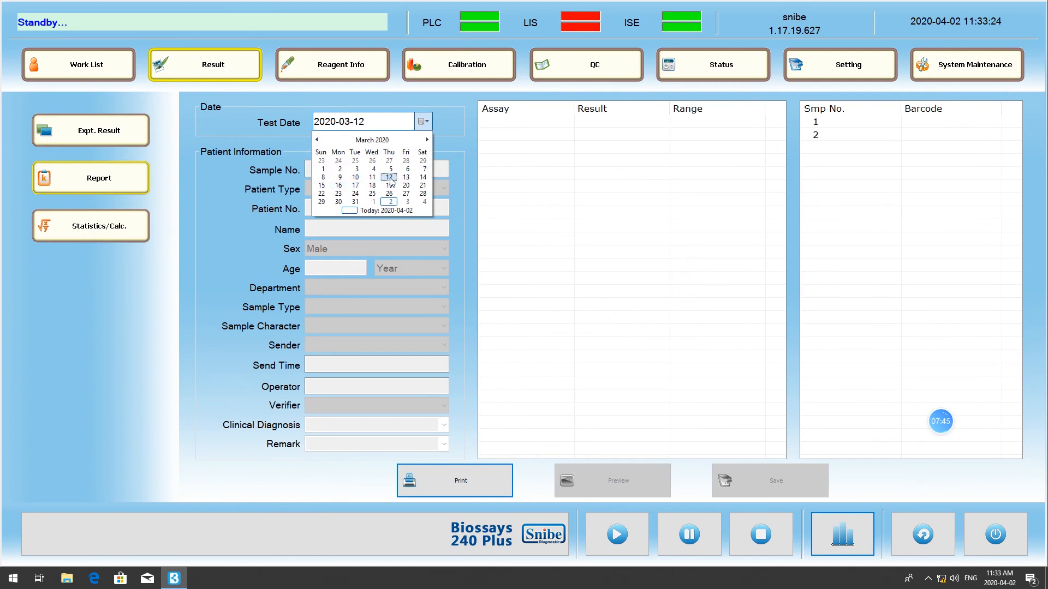
click(841, 127)
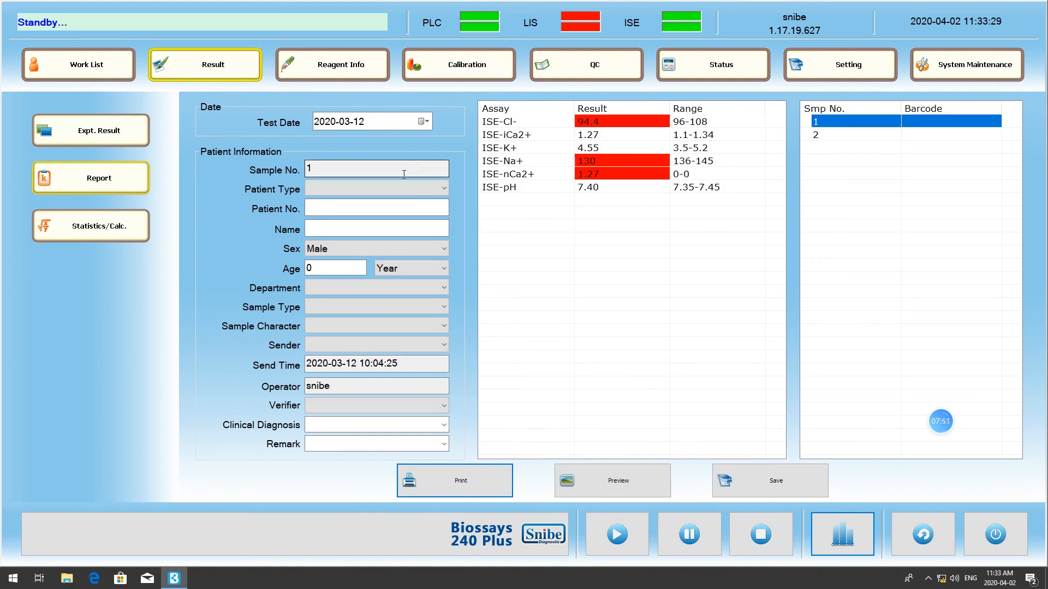
- Enter the patient number and patient name for sample No. 1, with the sex set to Male
click(348, 203)
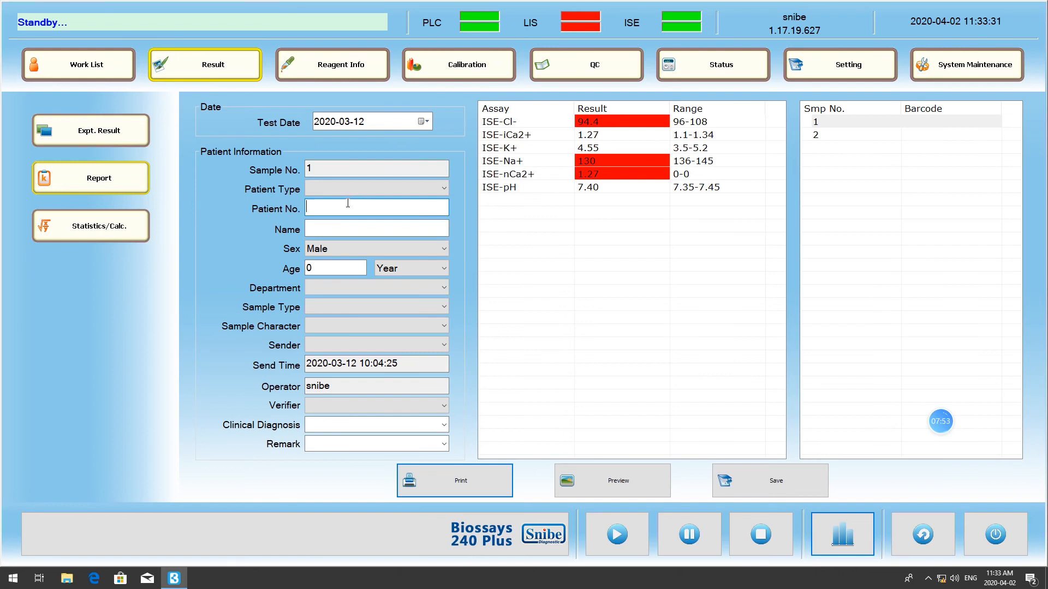
text(121)
click(345, 225)
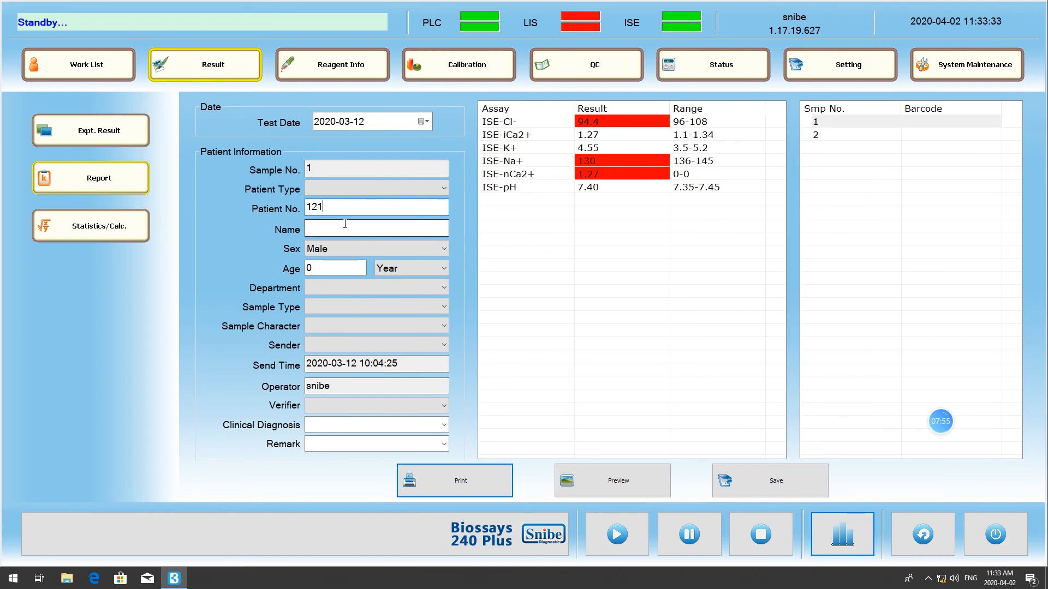
text(nnn)
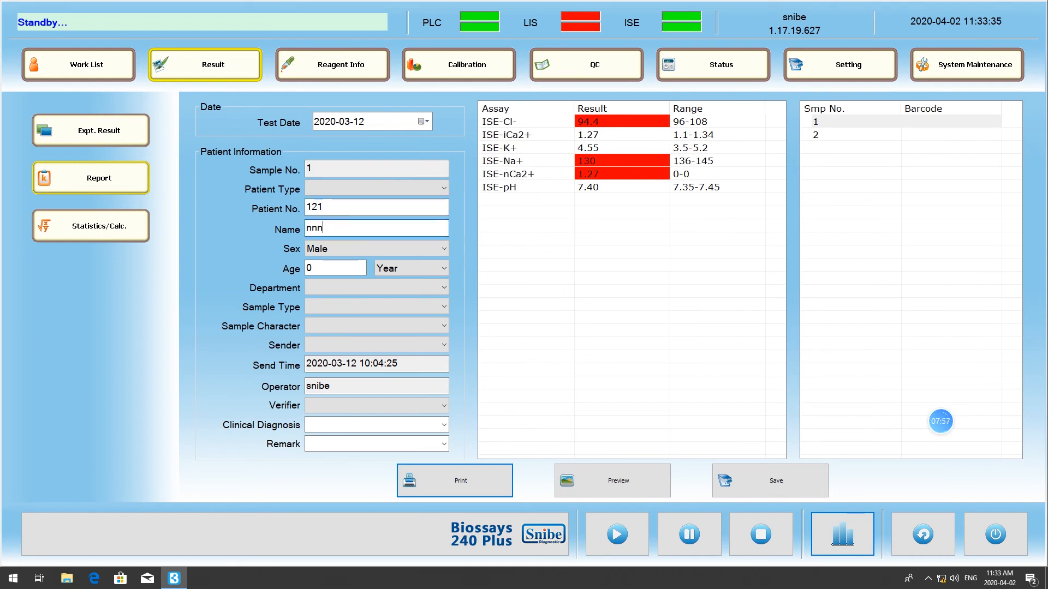
click(344, 245)
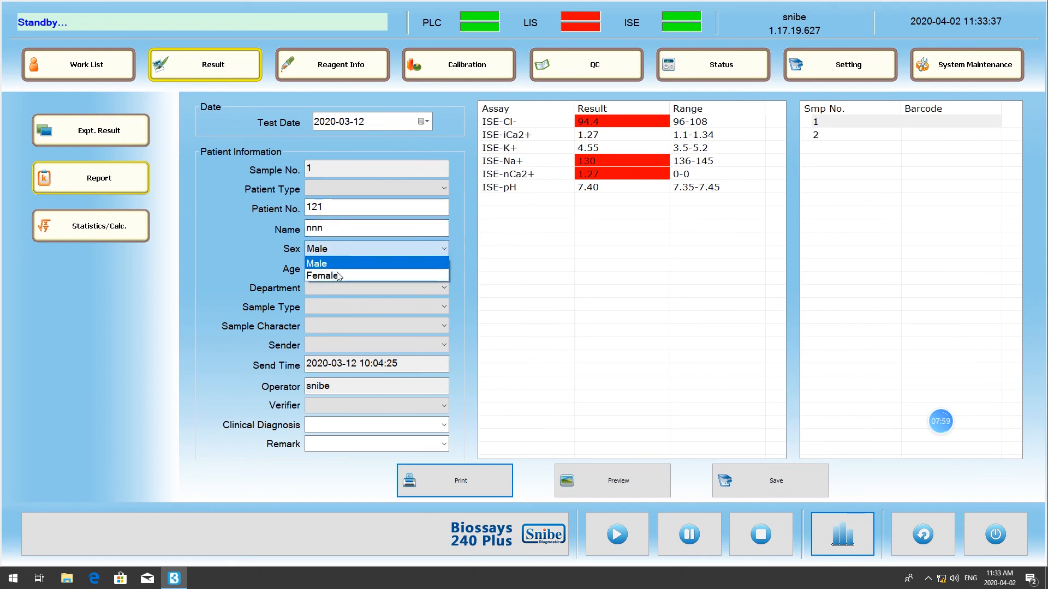
click(336, 275)
click(342, 252)
click(334, 264)
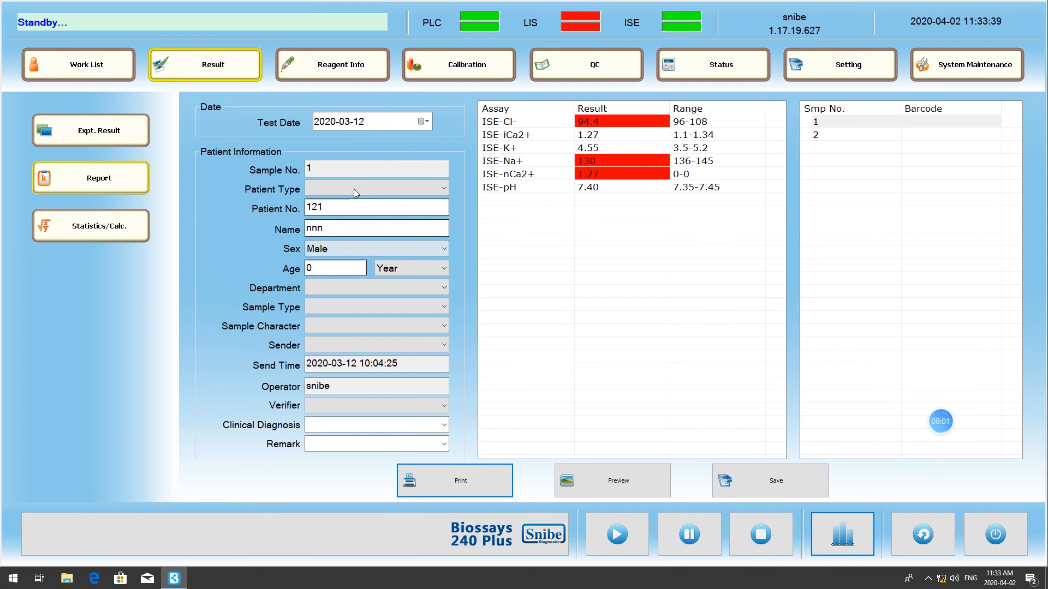
- Leave the patient type blank, set the department to HP hosptail and the sample type to serum, and choose the sender
click(354, 189)
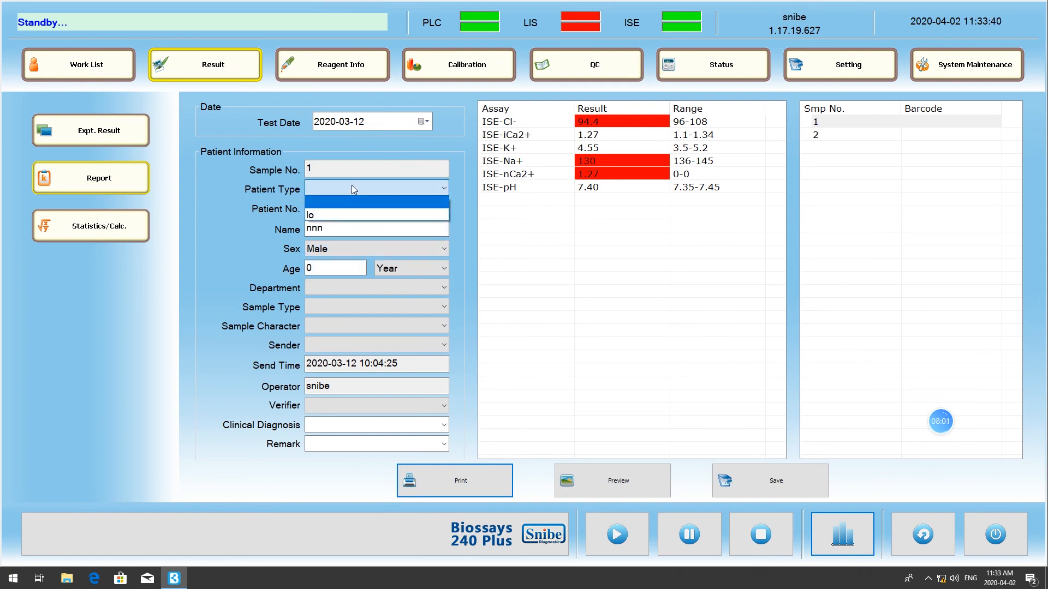
click(331, 205)
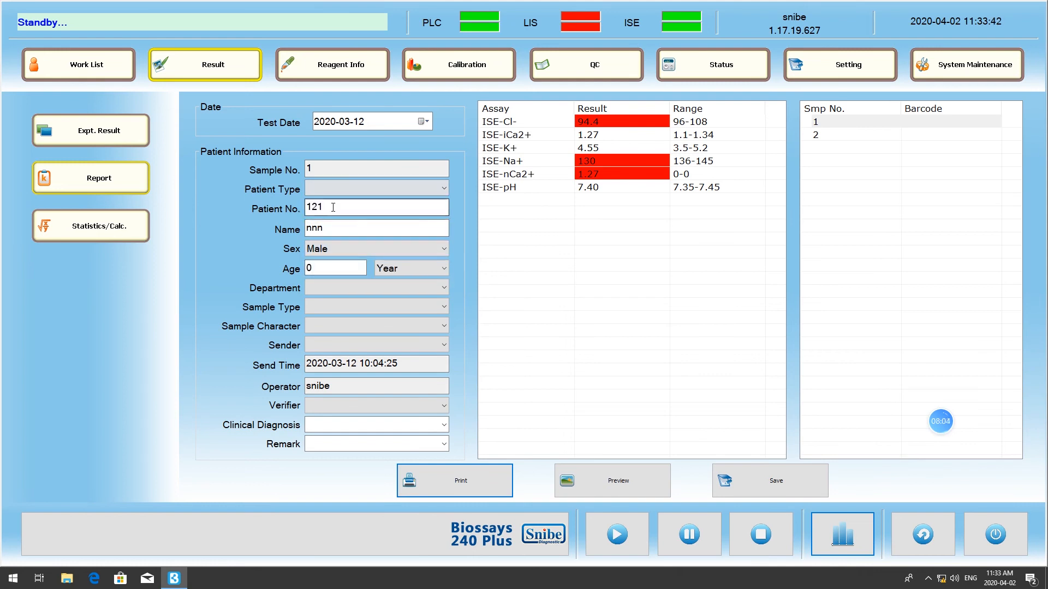
click(335, 288)
click(336, 288)
click(335, 289)
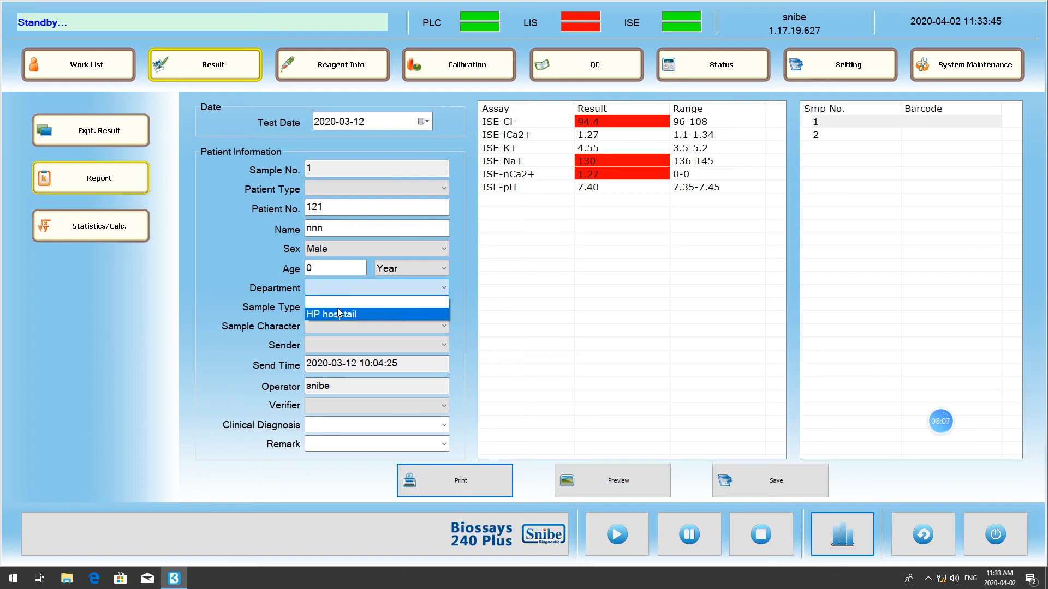
click(337, 313)
click(345, 308)
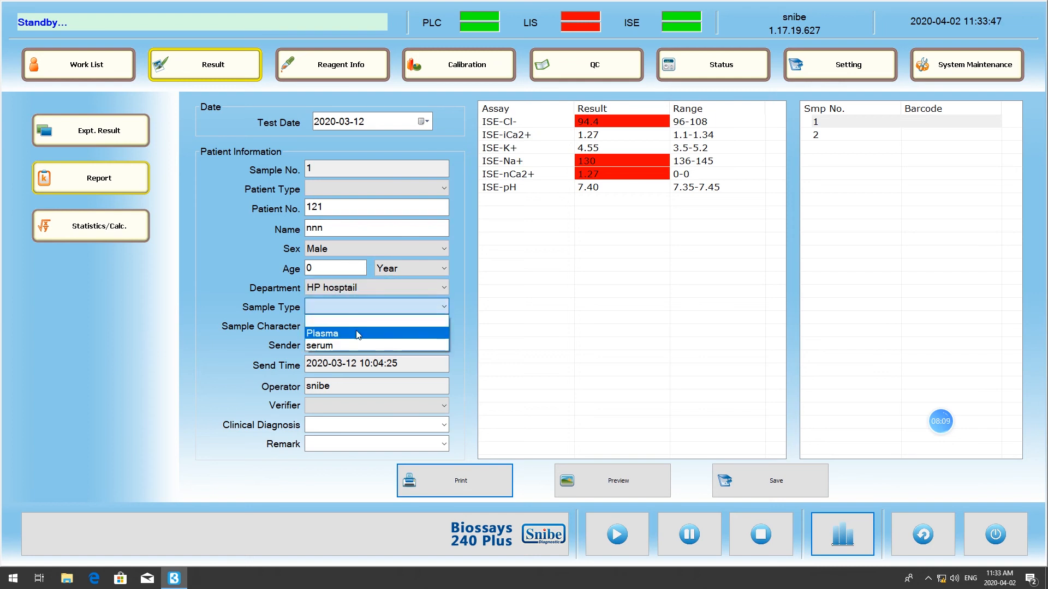
click(352, 346)
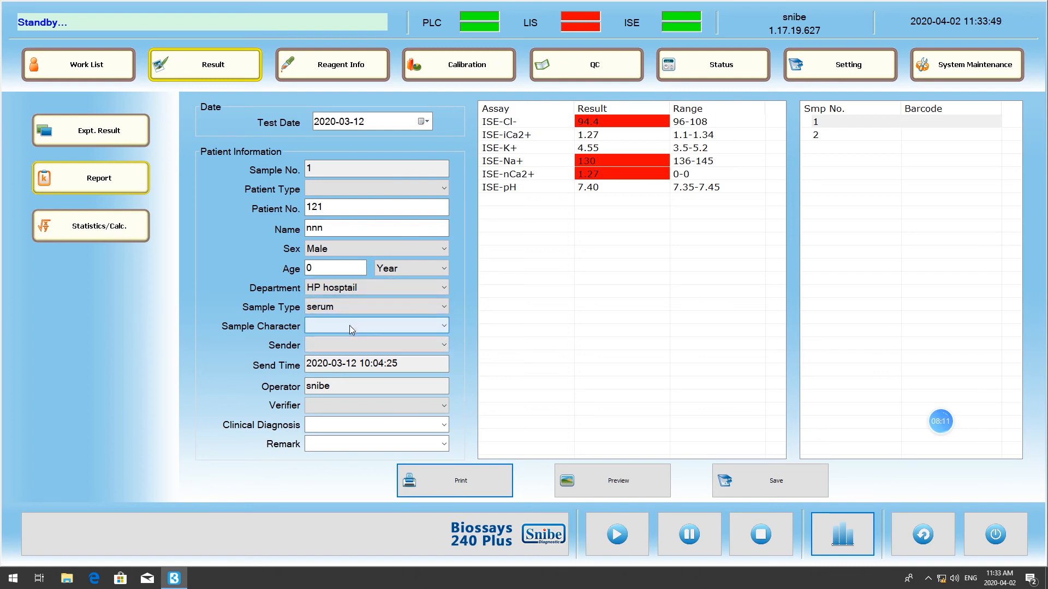
click(349, 325)
click(350, 332)
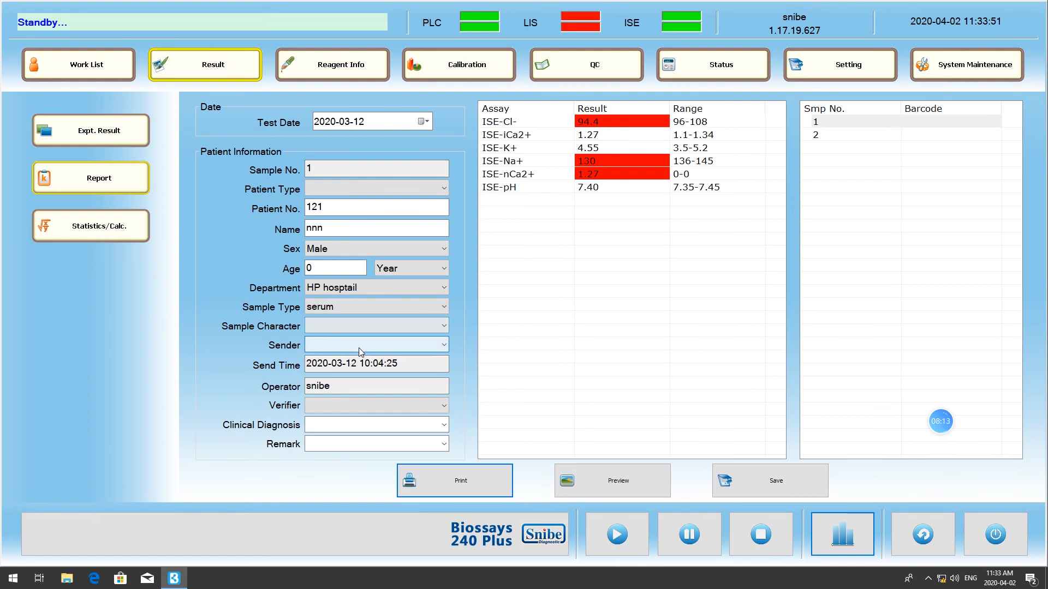
click(359, 348)
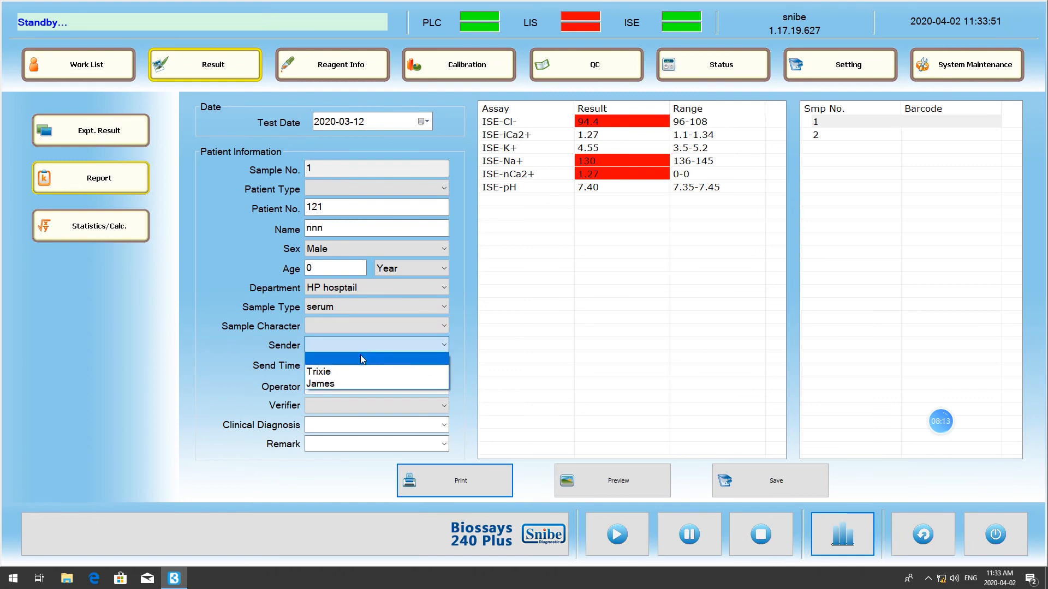
click(362, 384)
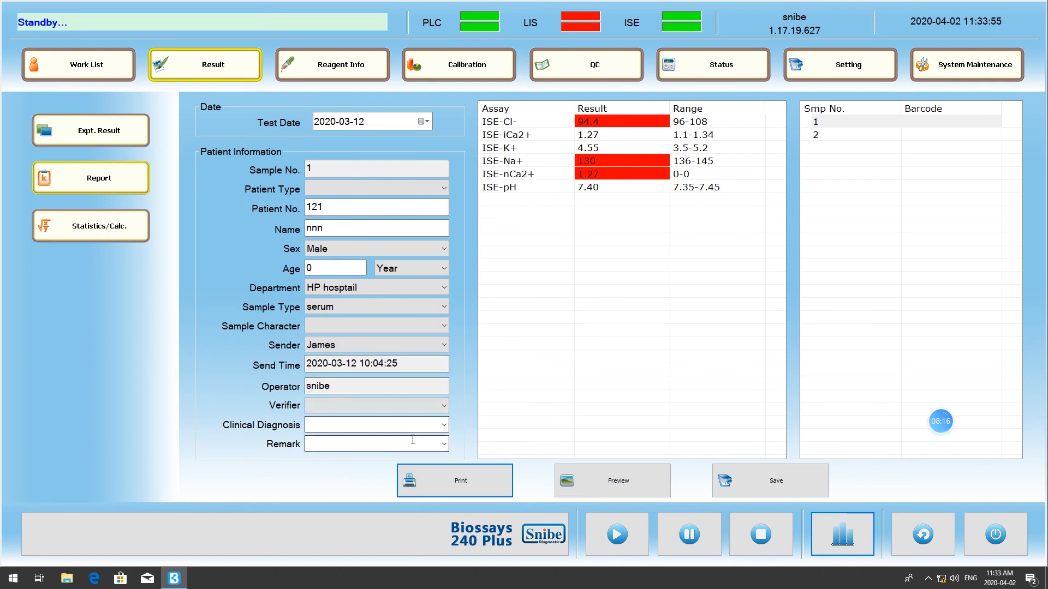
- Preview the testing report of sample No. 1 and close it without printing
click(619, 493)
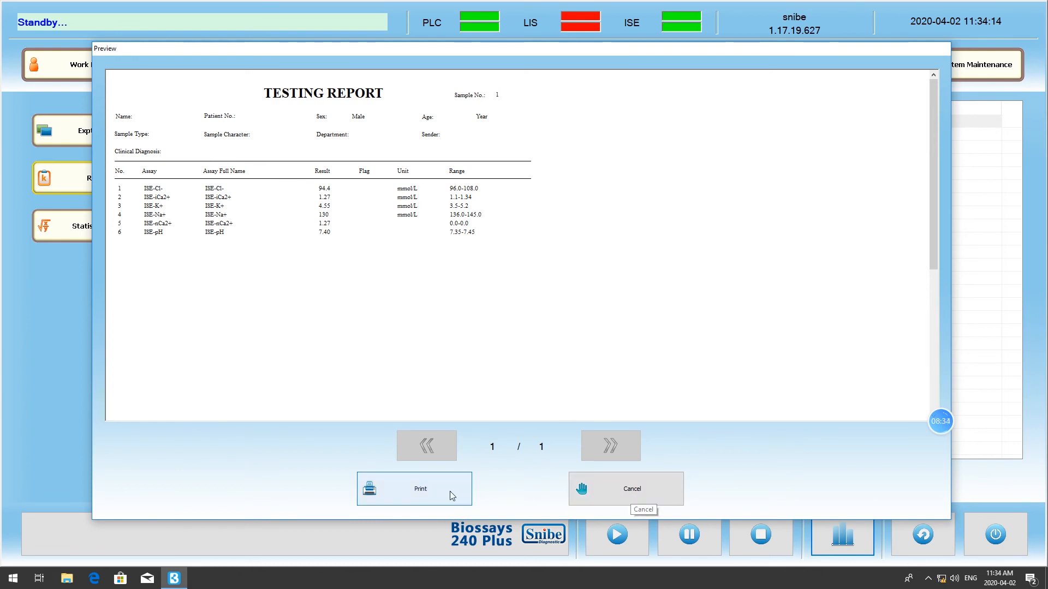
click(603, 481)
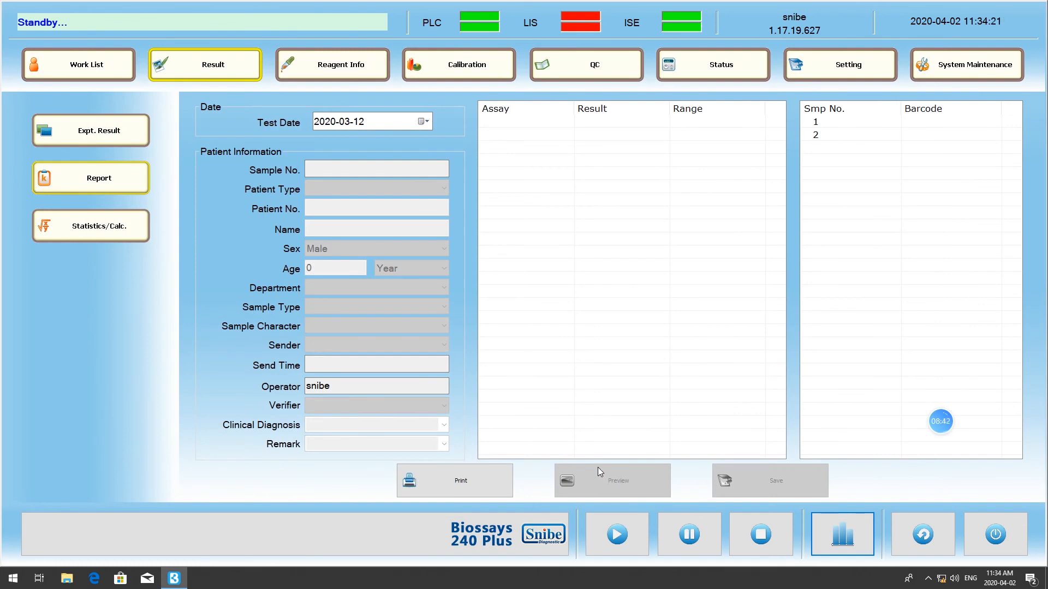
- Open the statistics and calculation view and set the search's test date range from 2020-03-12 to 2020-04-02
click(71, 215)
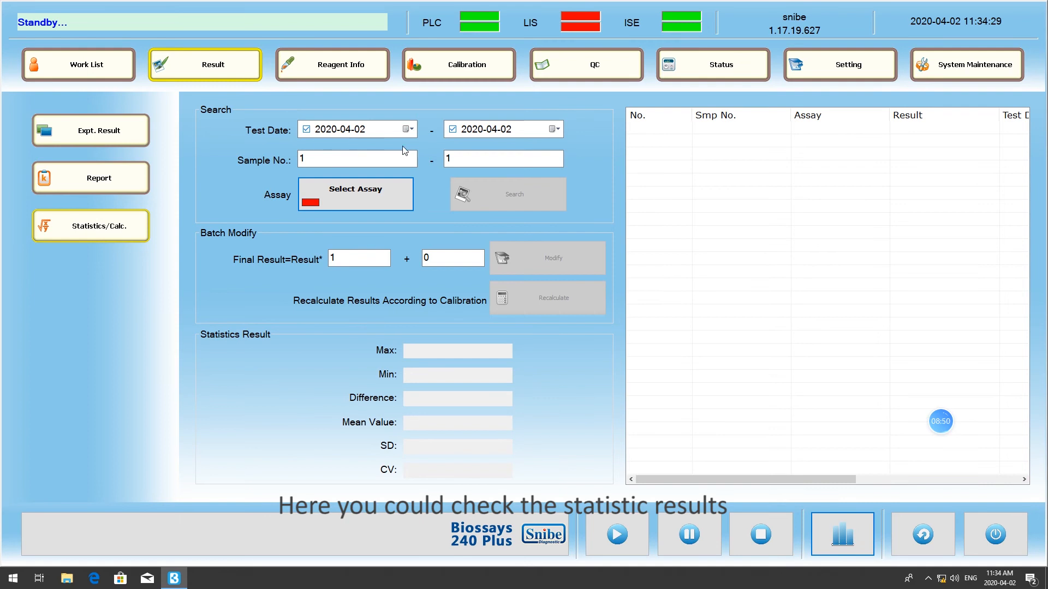
click(408, 128)
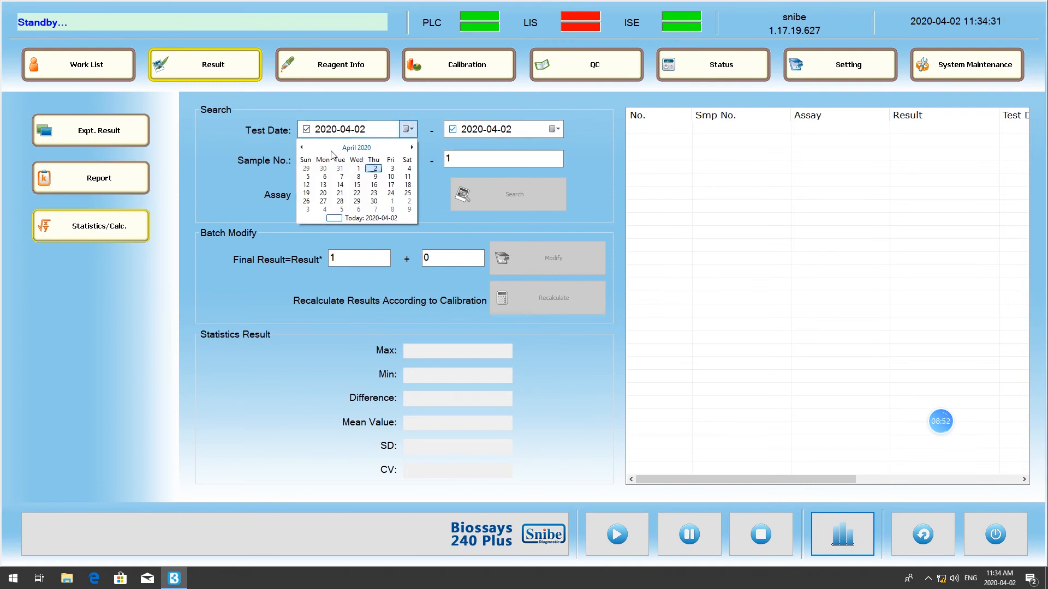
click(301, 147)
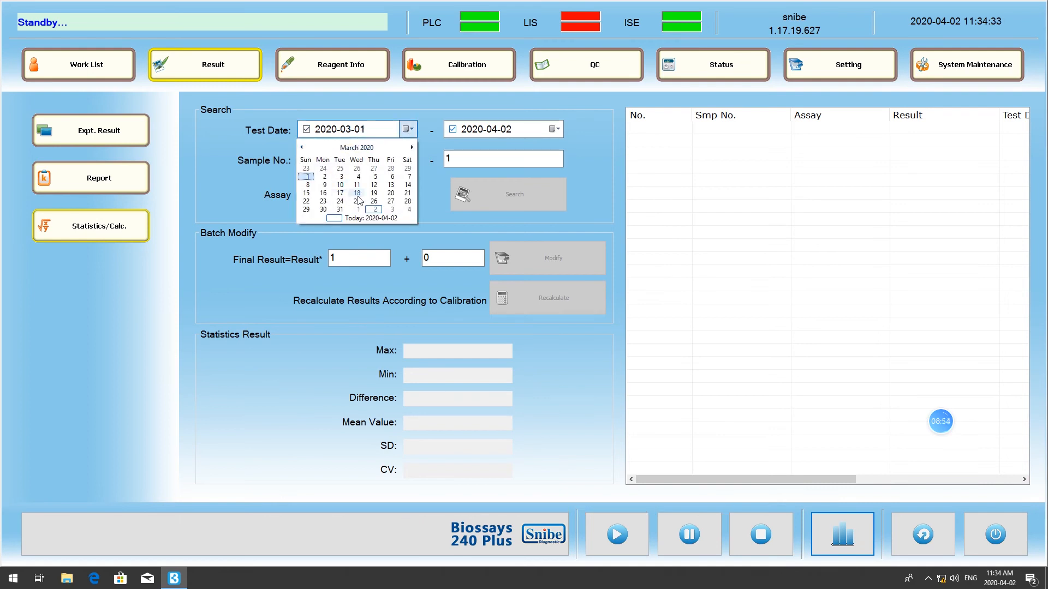
click(373, 185)
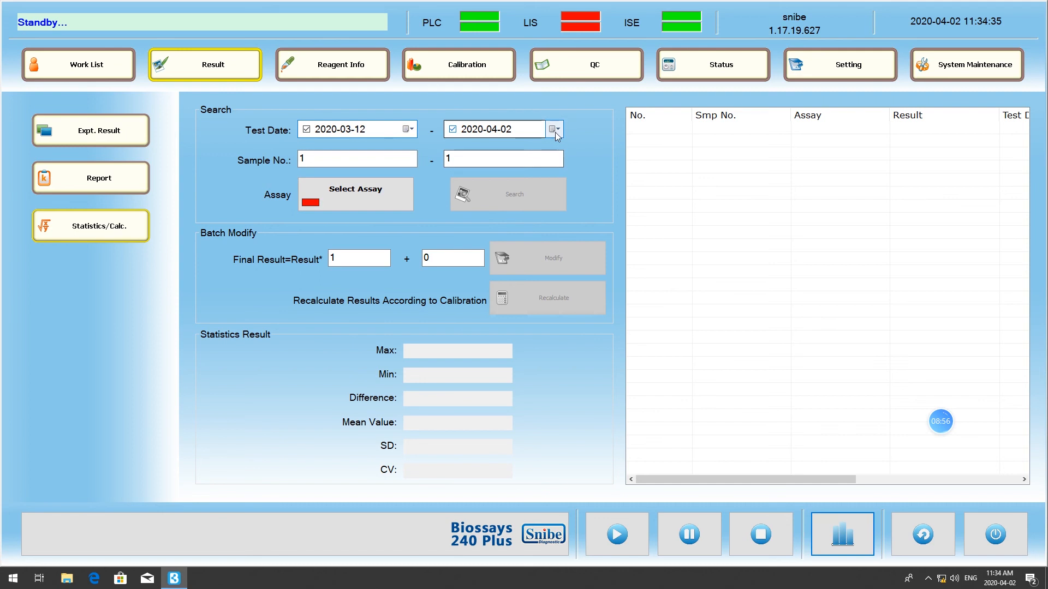
click(553, 131)
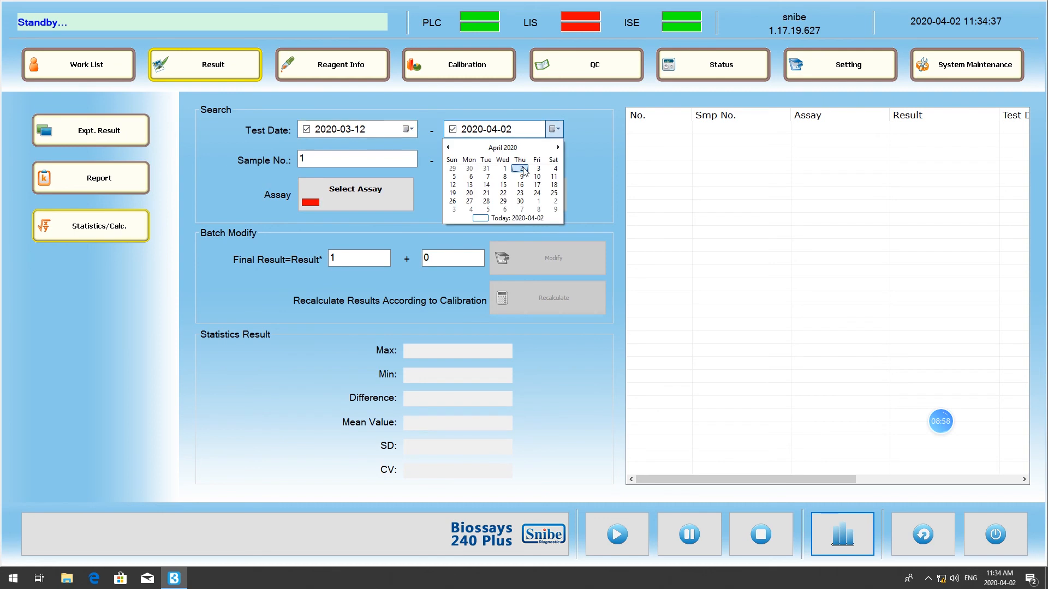
click(521, 168)
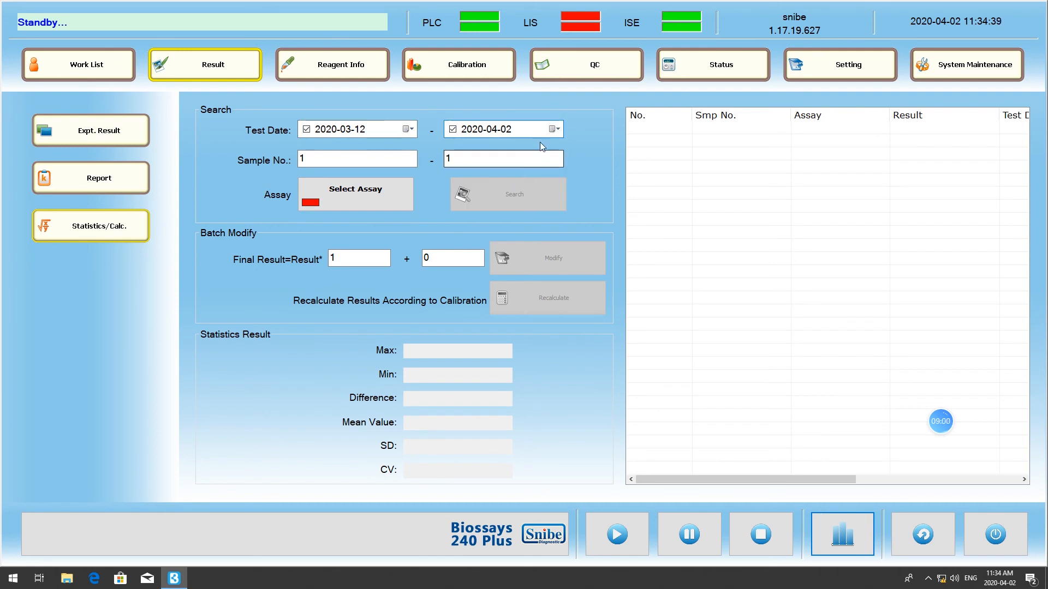
- Change the start date of the statistics search to 2020-01-27
click(408, 130)
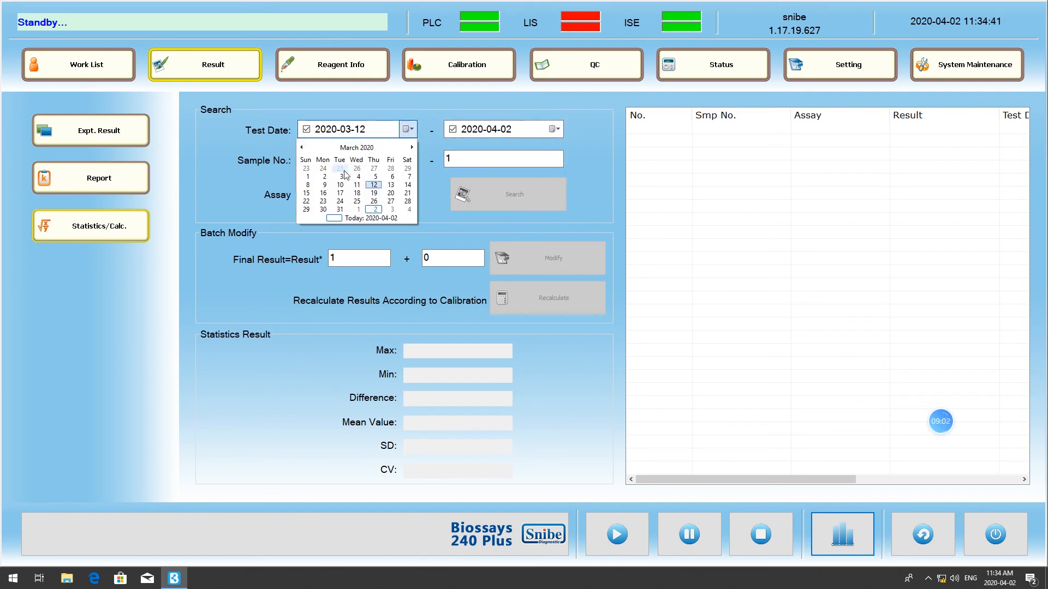
click(301, 149)
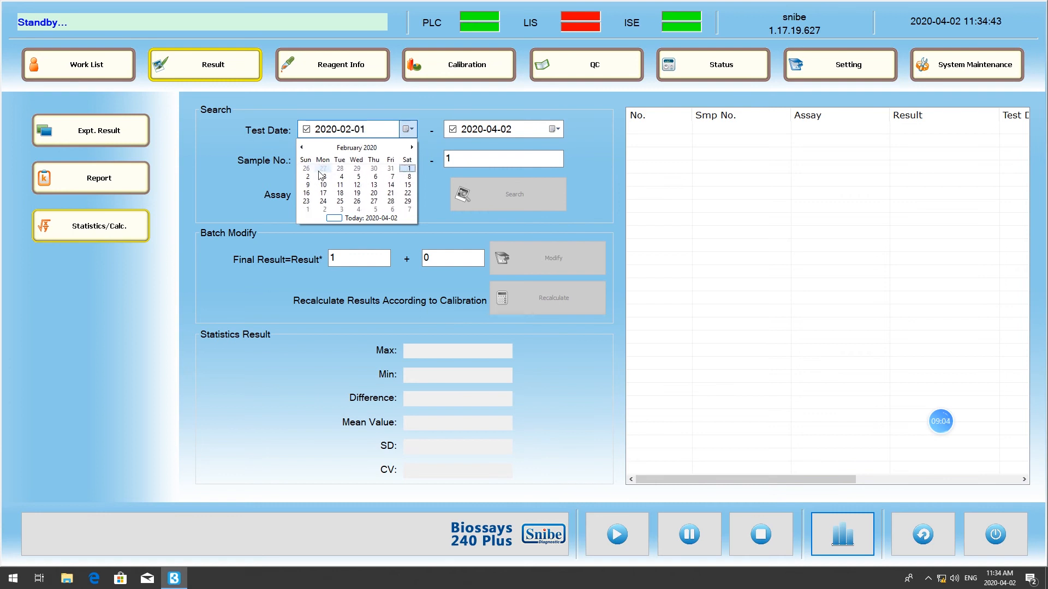
click(330, 169)
- Select the ISE-iCa2+ assay for the statistics search
click(349, 198)
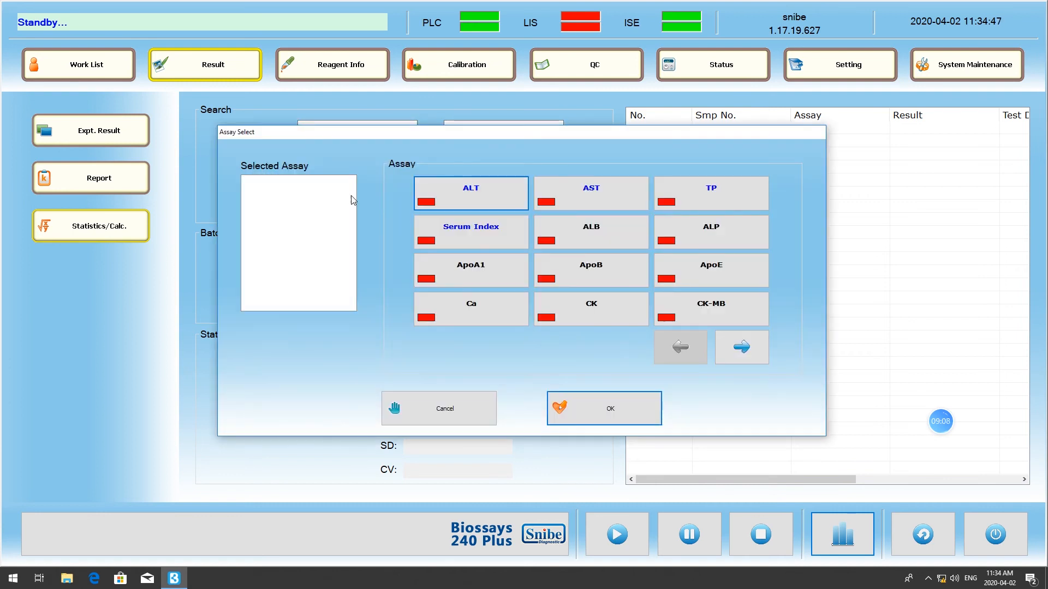
click(741, 349)
click(742, 352)
click(743, 354)
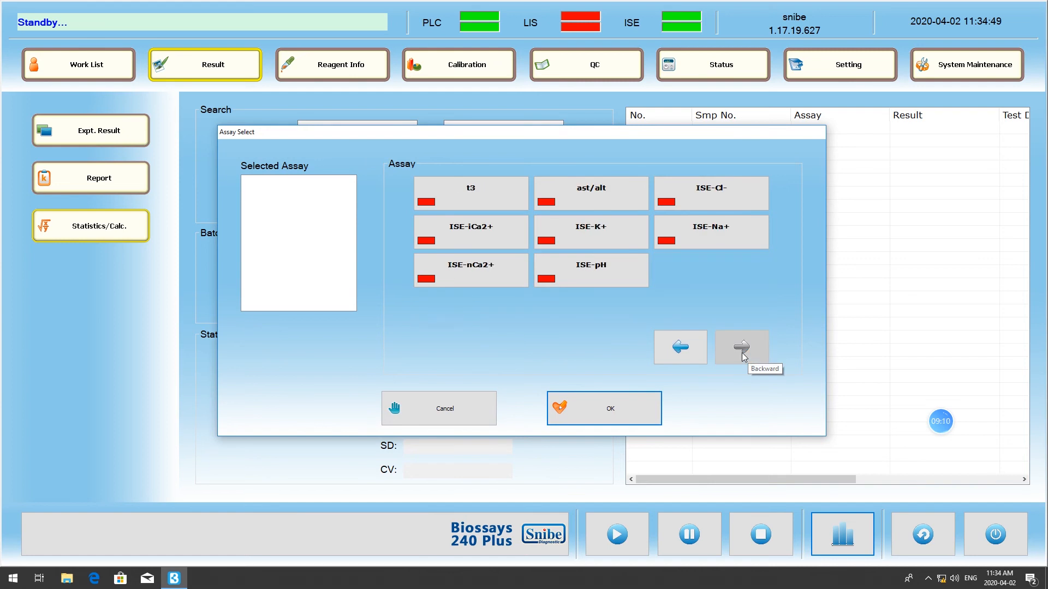
click(510, 248)
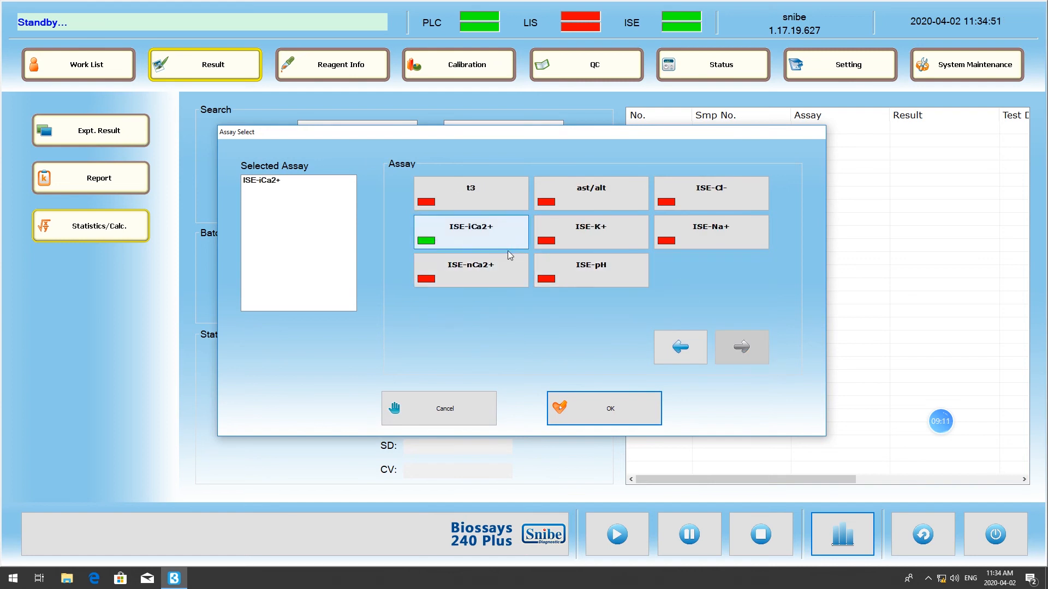
click(590, 413)
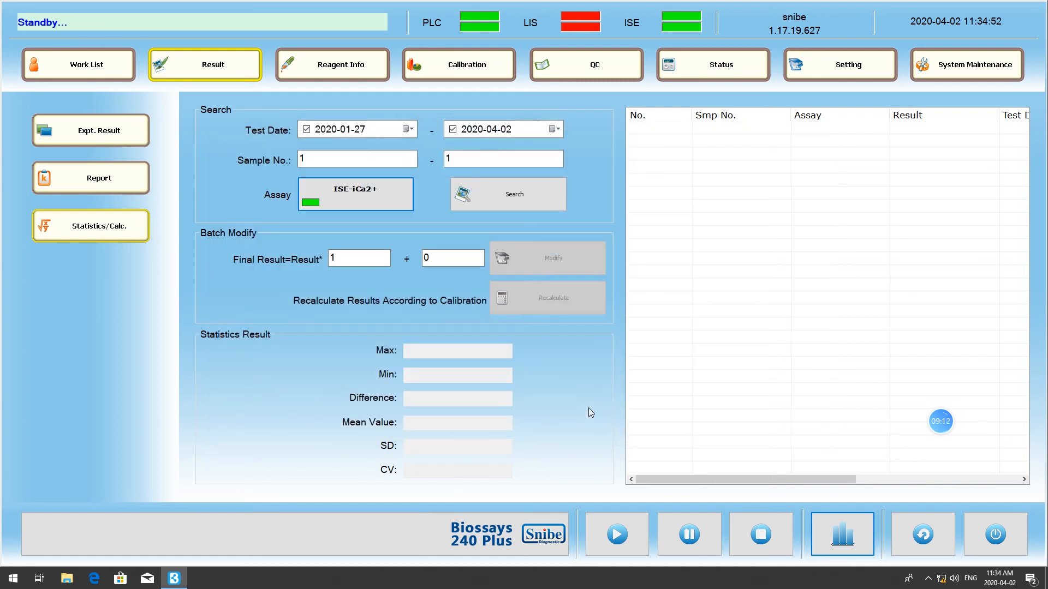
- Run the statistics search for the ISE-iCa2+ results of sample No. 1 and review the batch modification factors
click(489, 191)
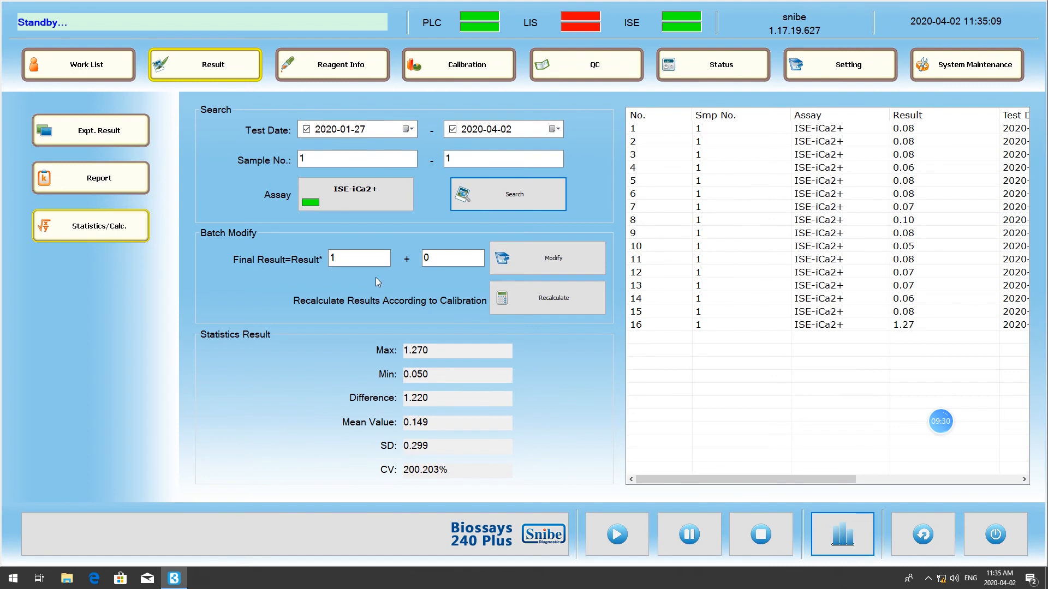
click(357, 258)
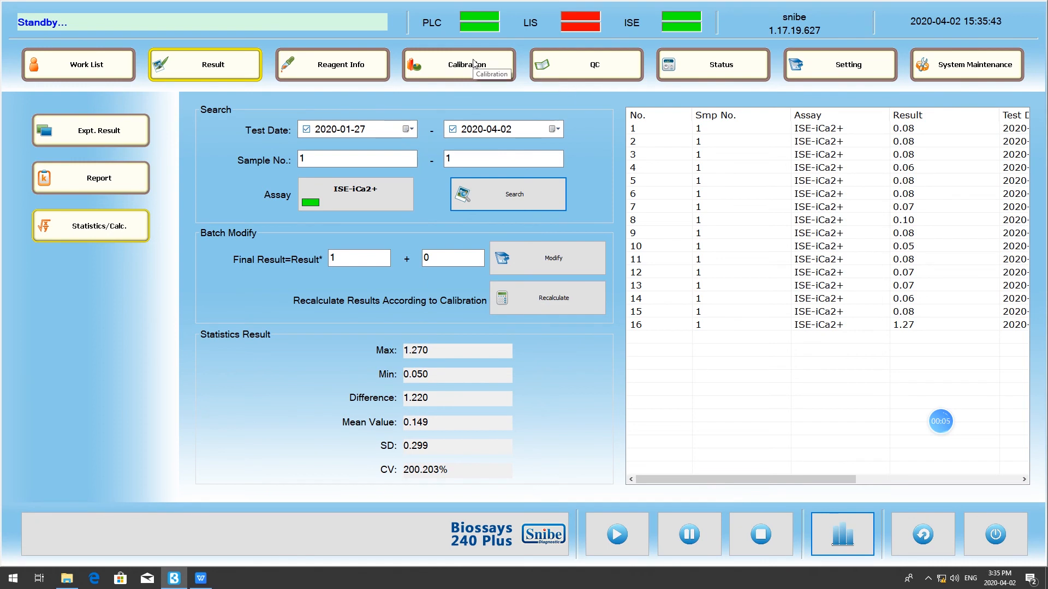
- Open the ISE calibration view, consult the ISE calibration rules slide in WPS Office, and return to the analyzer software
click(473, 63)
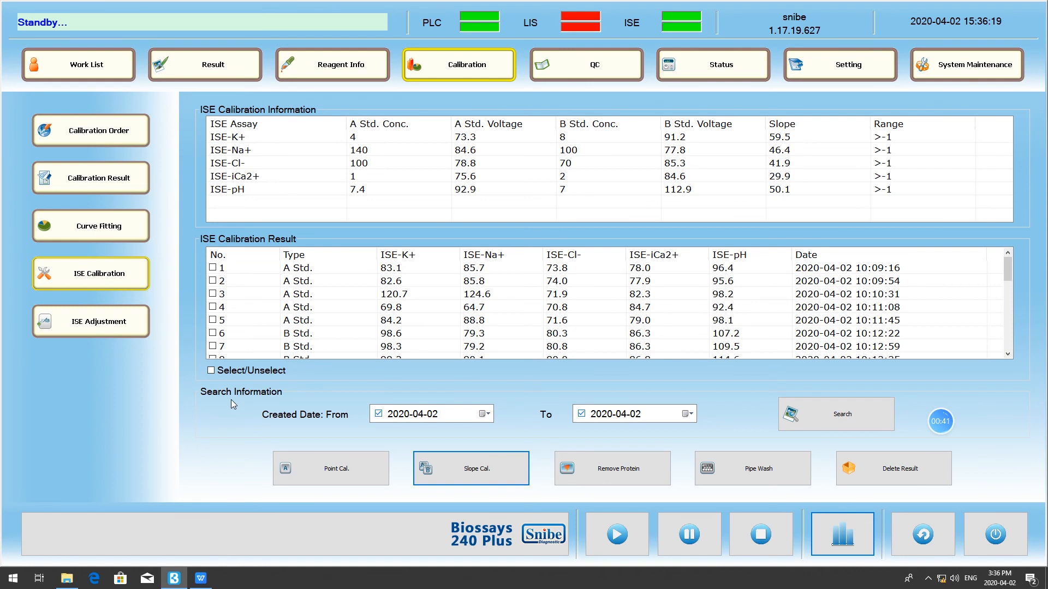
click(206, 581)
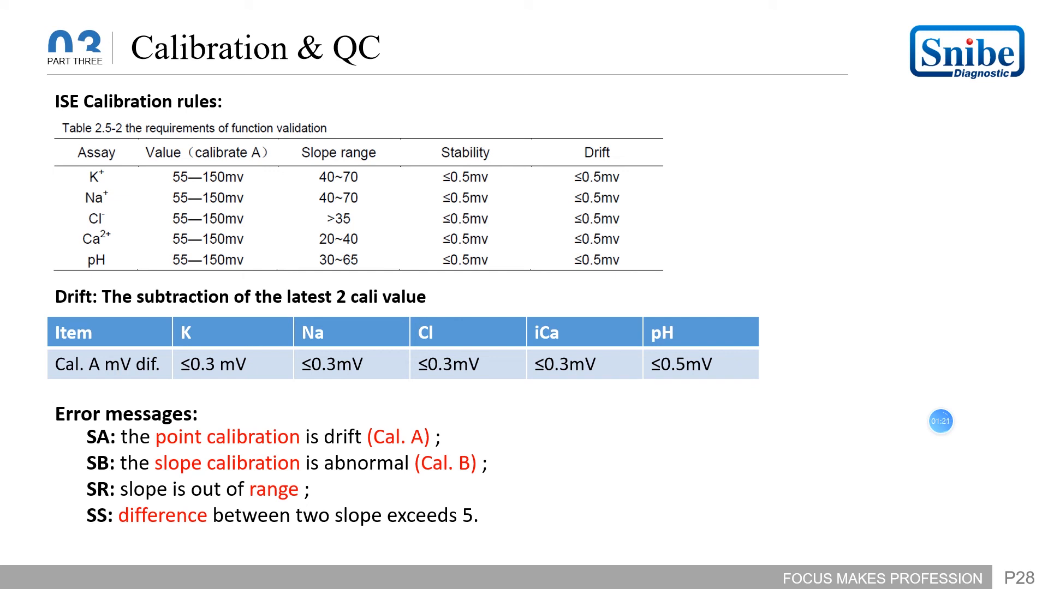
key(Escape)
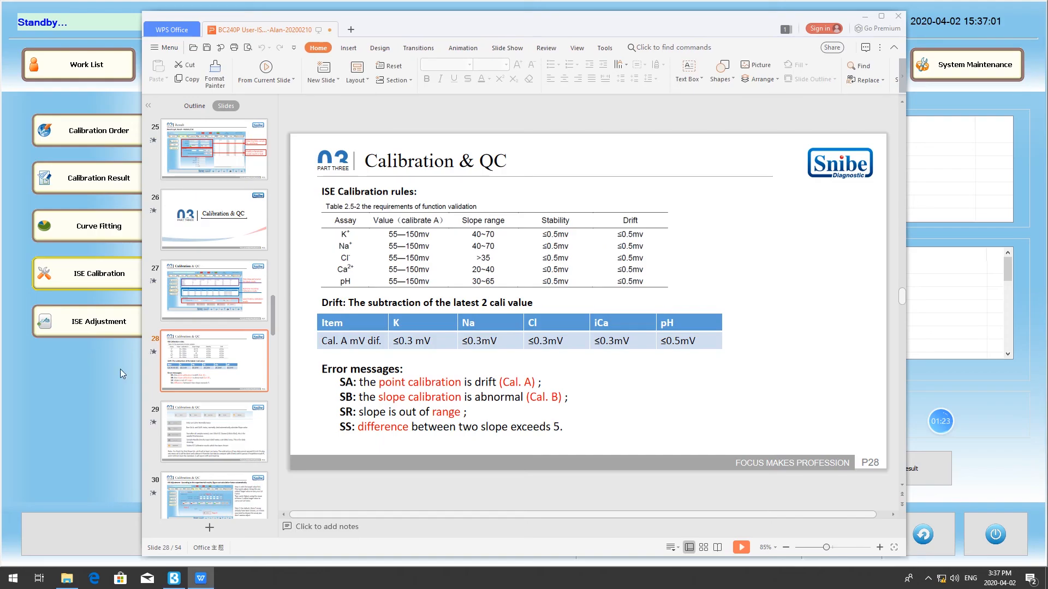
click(869, 18)
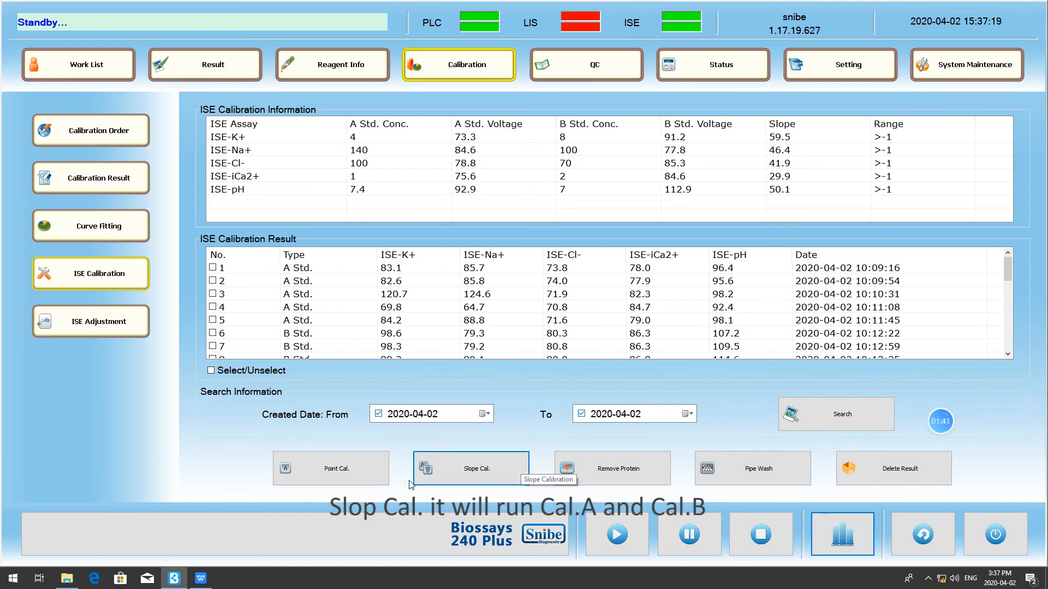
- Choose position 28 for the ISE cleaner in the Remove Protein function and cancel without running it
click(485, 467)
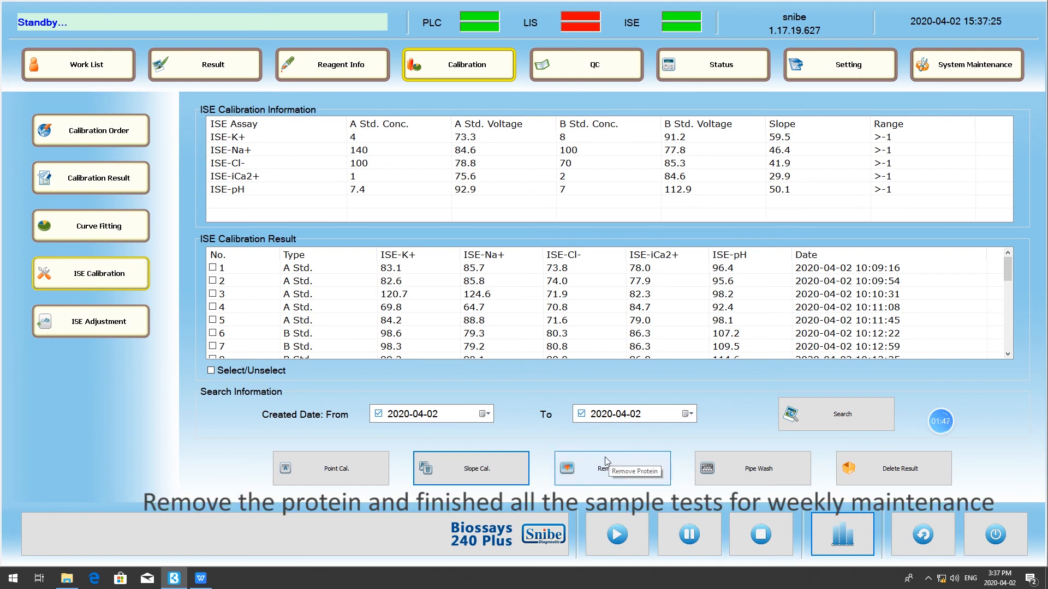
click(658, 476)
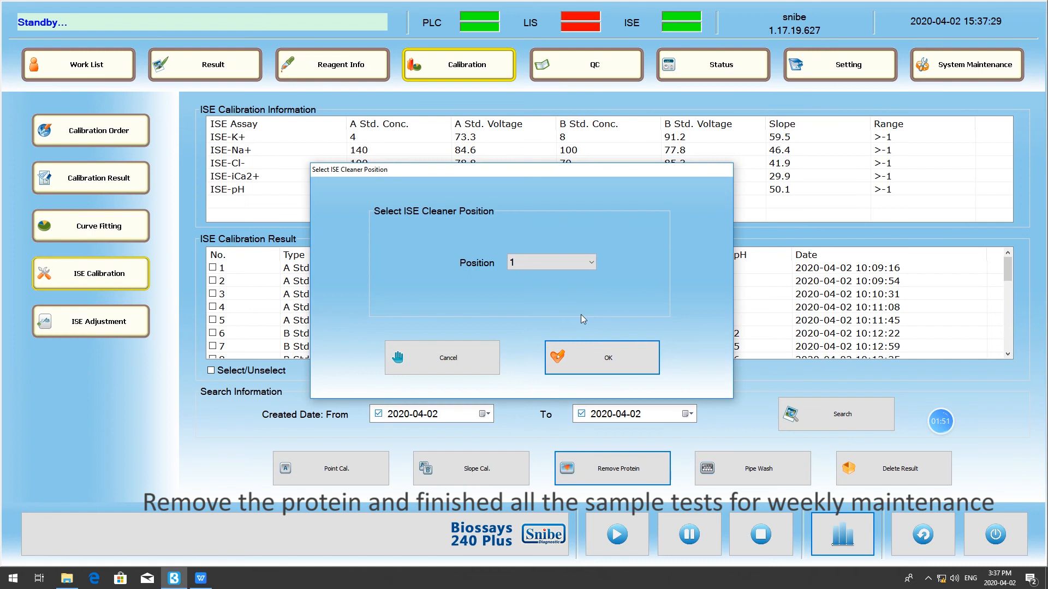
click(558, 267)
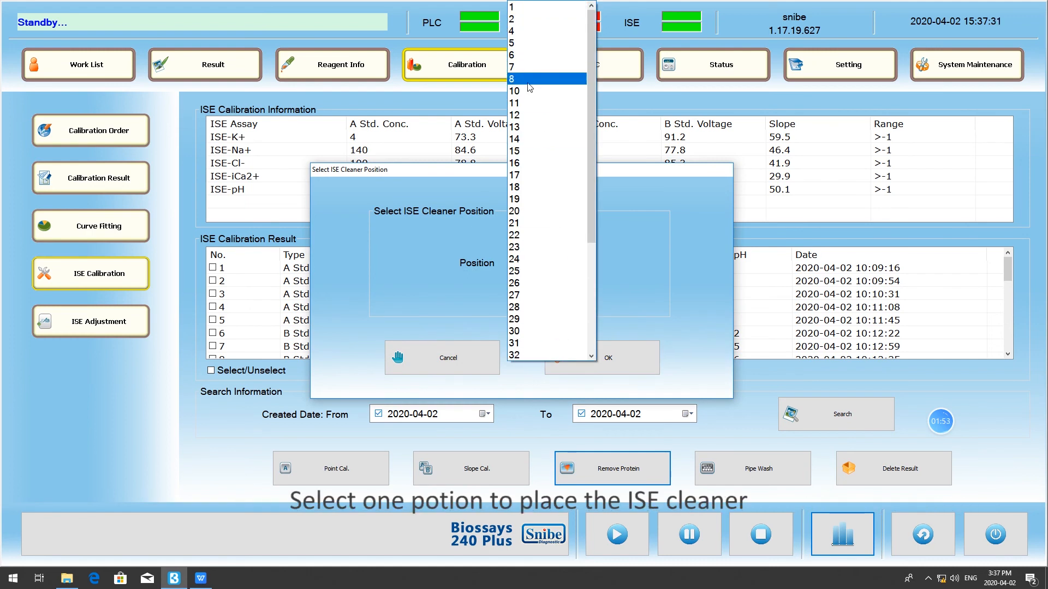
click(527, 309)
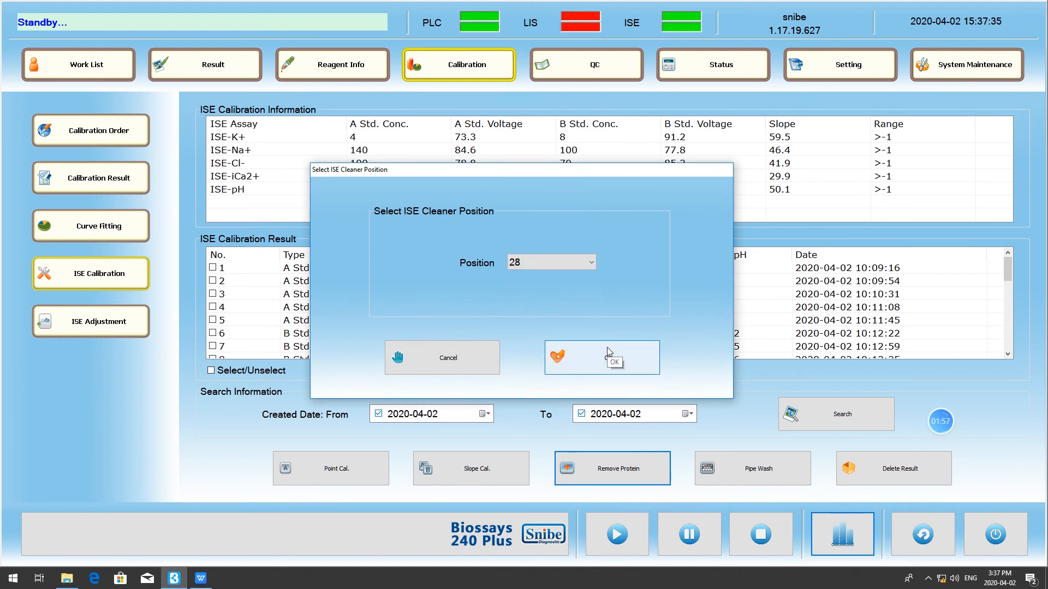
click(478, 359)
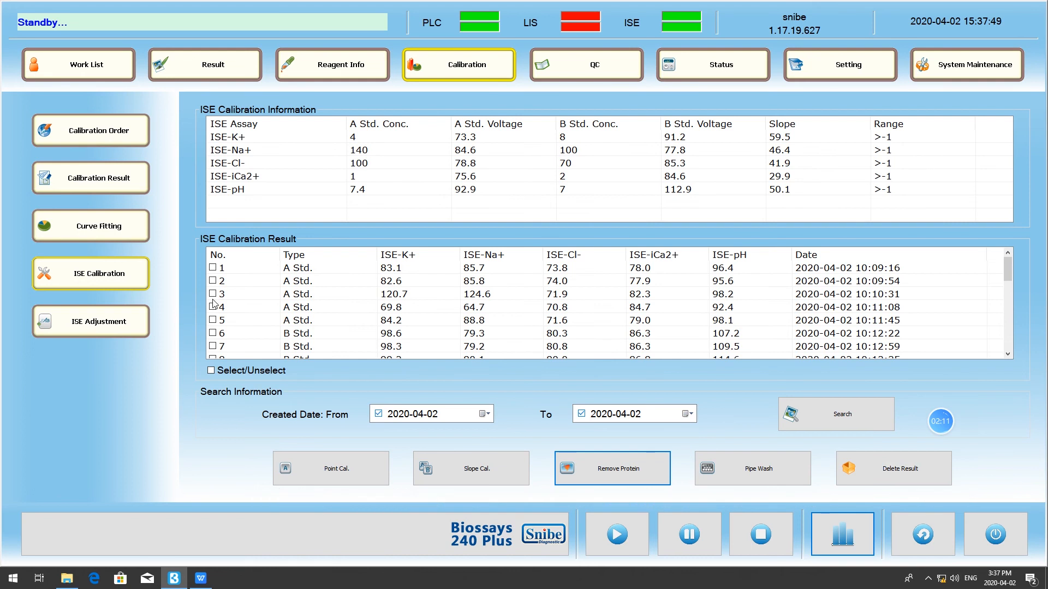
- In the ISE adjustment order, set the one-point adjust iCa2+ target to 2 and the repetition to 2
click(96, 326)
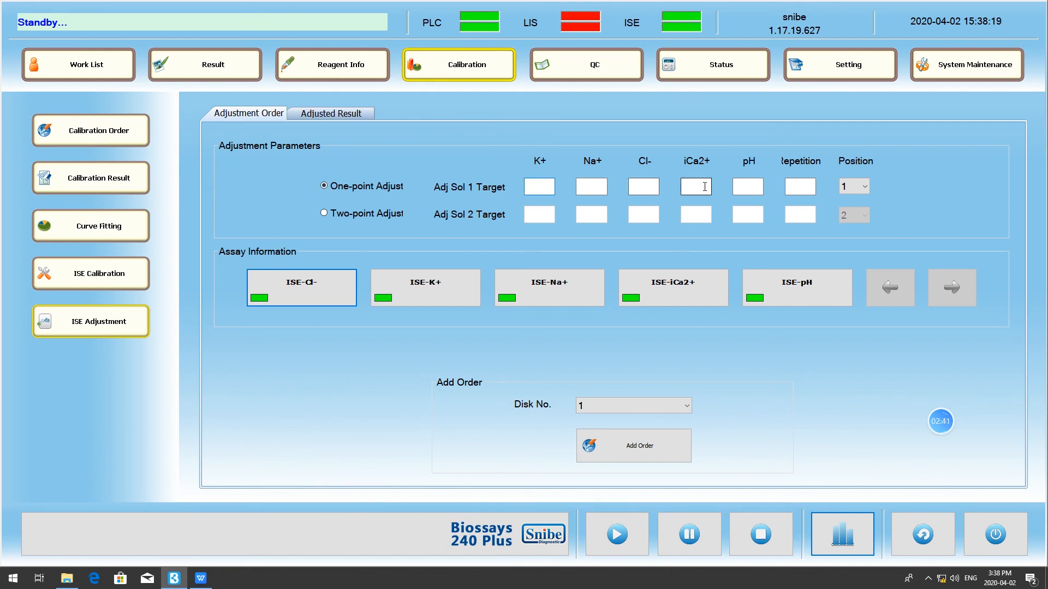
click(857, 195)
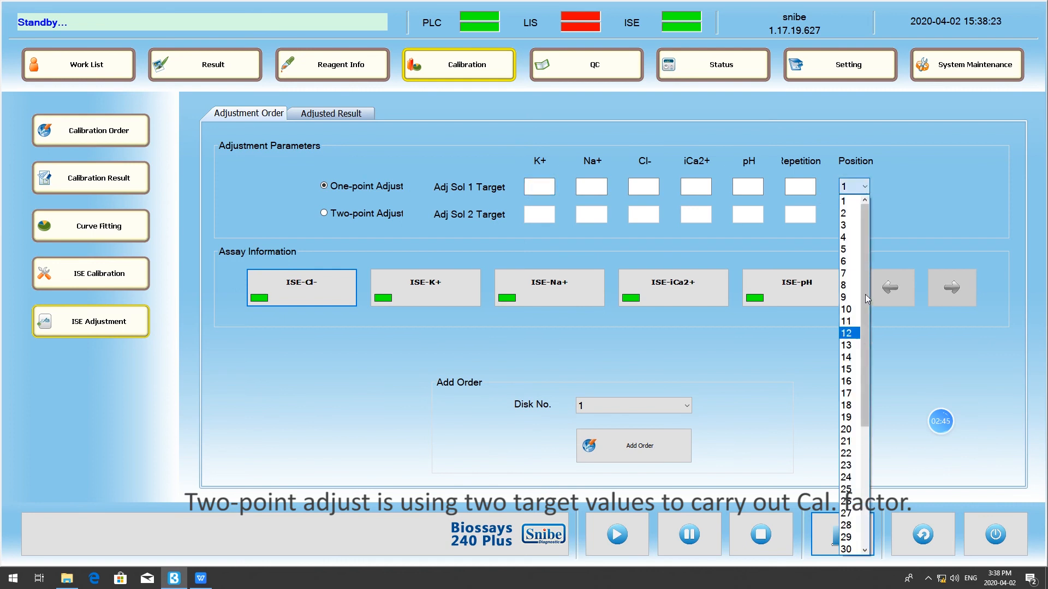
click(907, 202)
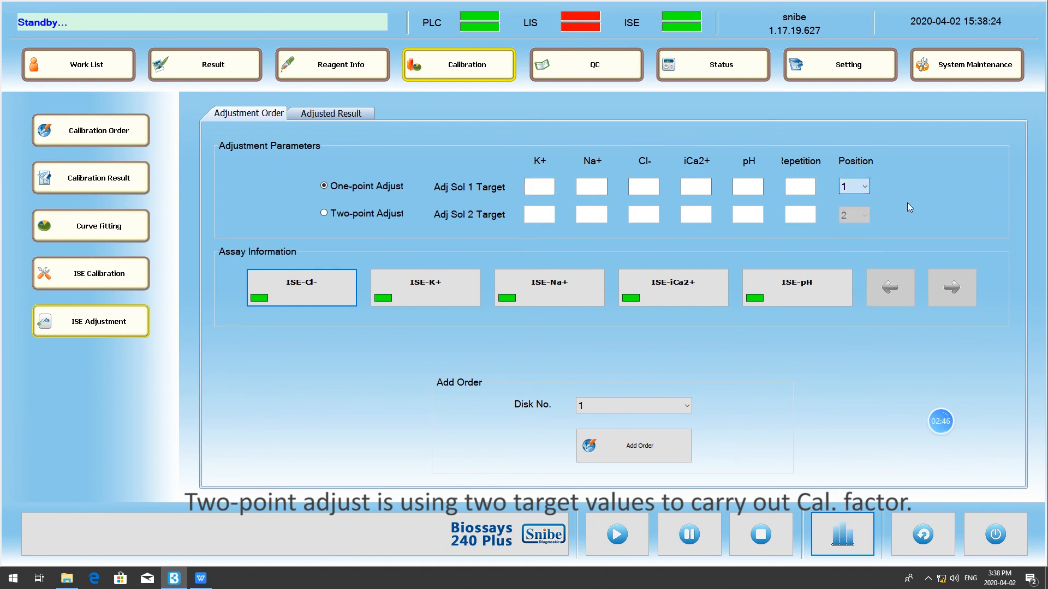
click(684, 187)
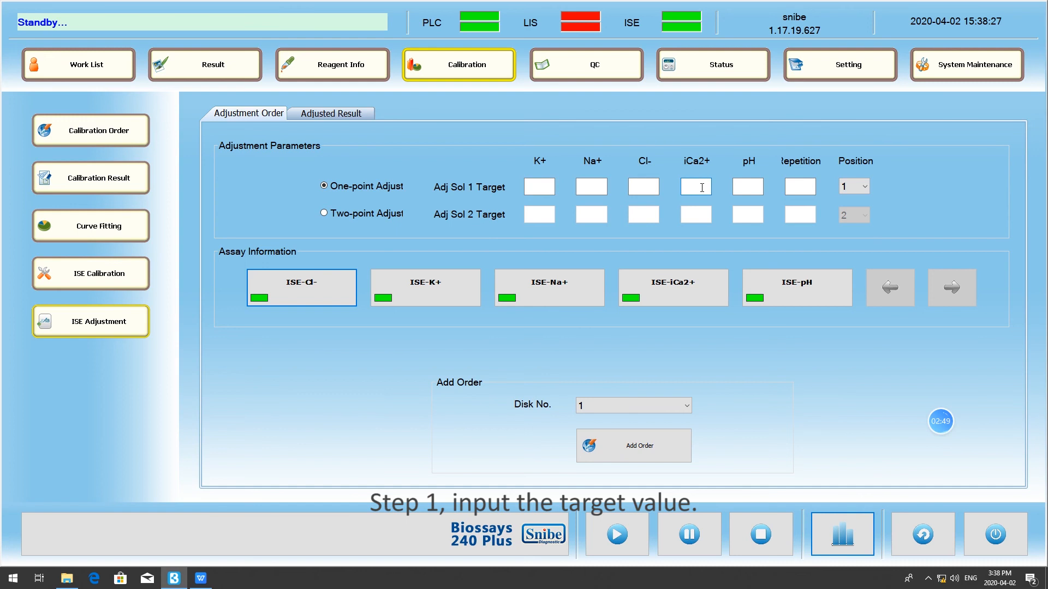
text(2)
click(807, 194)
text(2)
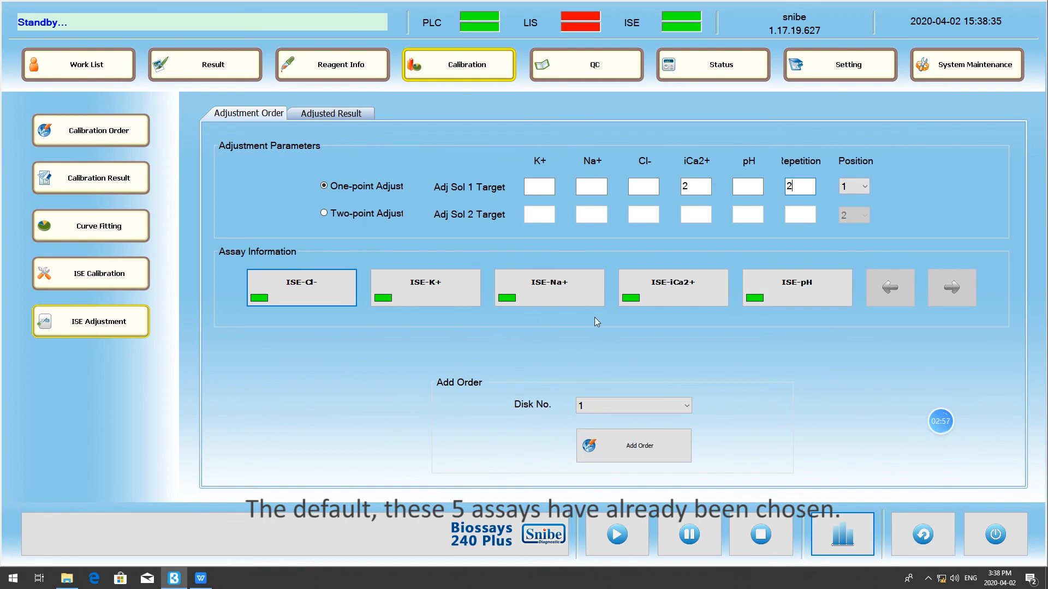
- Deselect the ISE-Na+, ISE-Cl-, ISE-K+ and ISE-pH assays and add the adjustment order for ISE-iCa2+ on disk 1
click(573, 297)
click(301, 294)
click(426, 295)
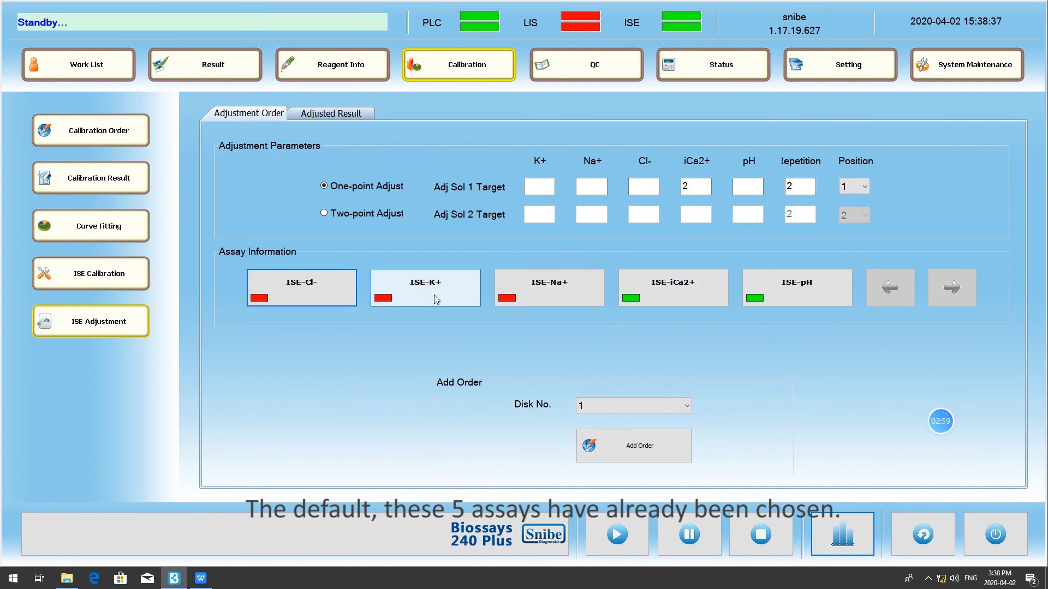
click(788, 300)
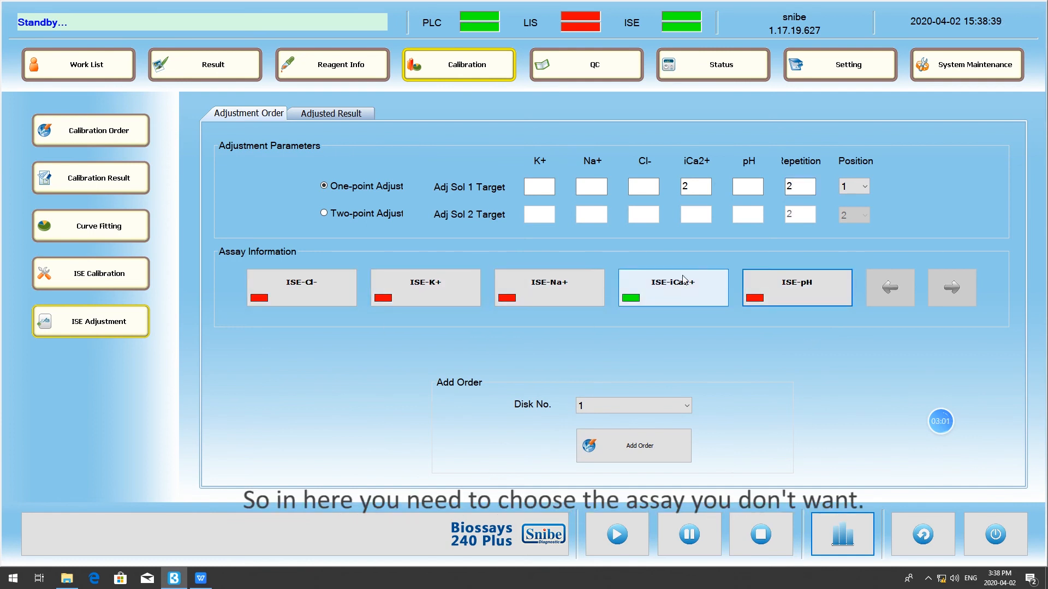
click(672, 451)
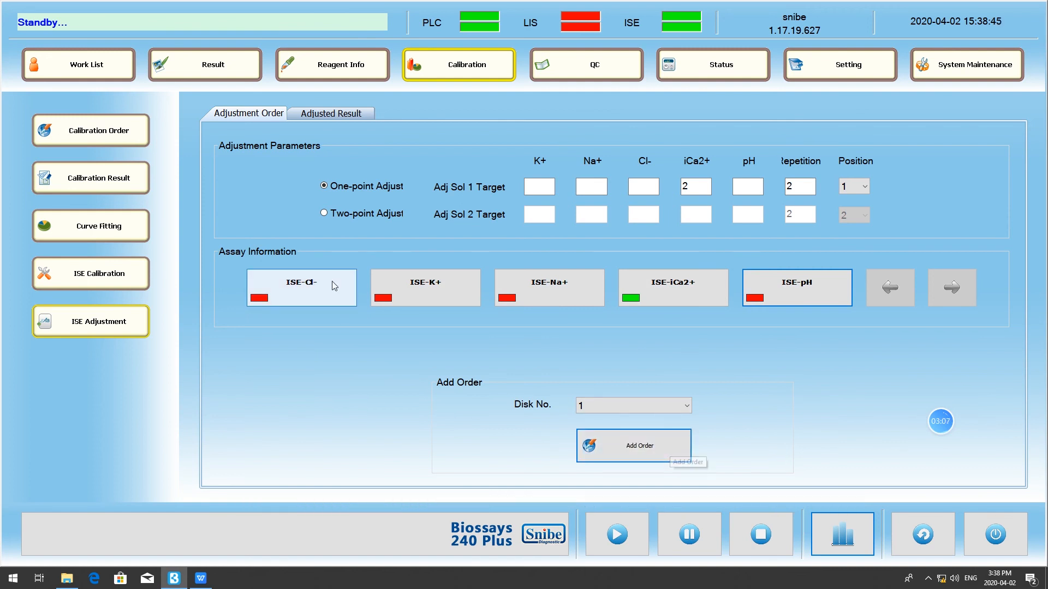
- View the one-point adjust order in the adjusted results and search for orders created from 2020-02-24 to 2020-04-02
click(352, 116)
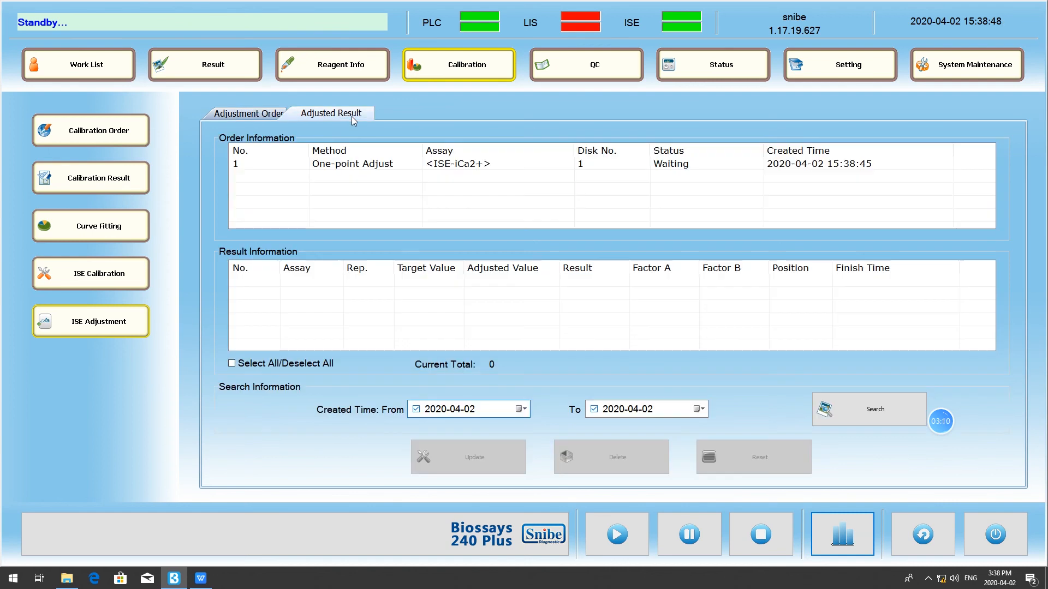
click(380, 168)
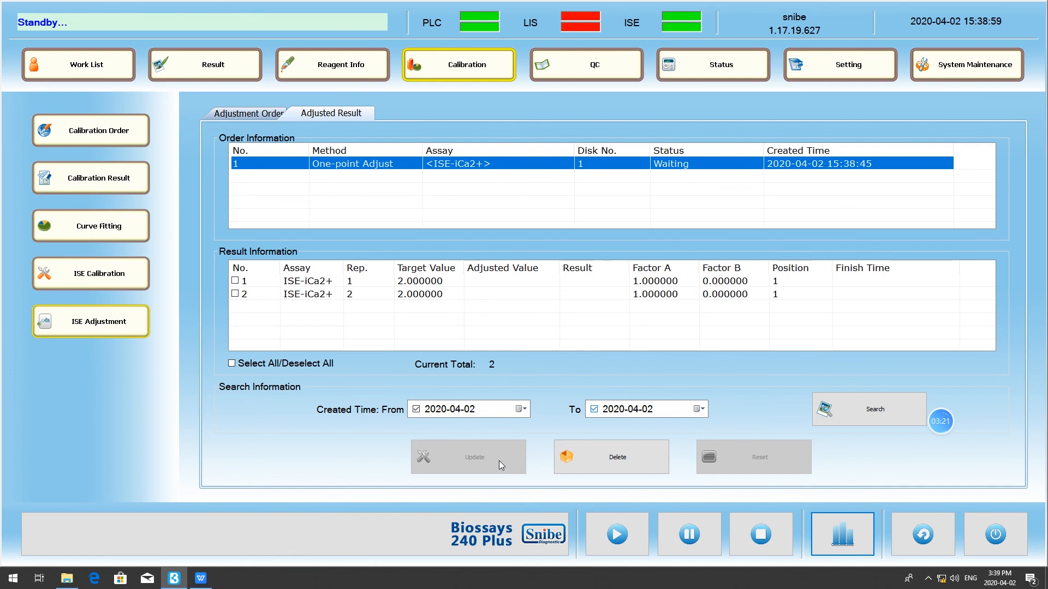
click(520, 408)
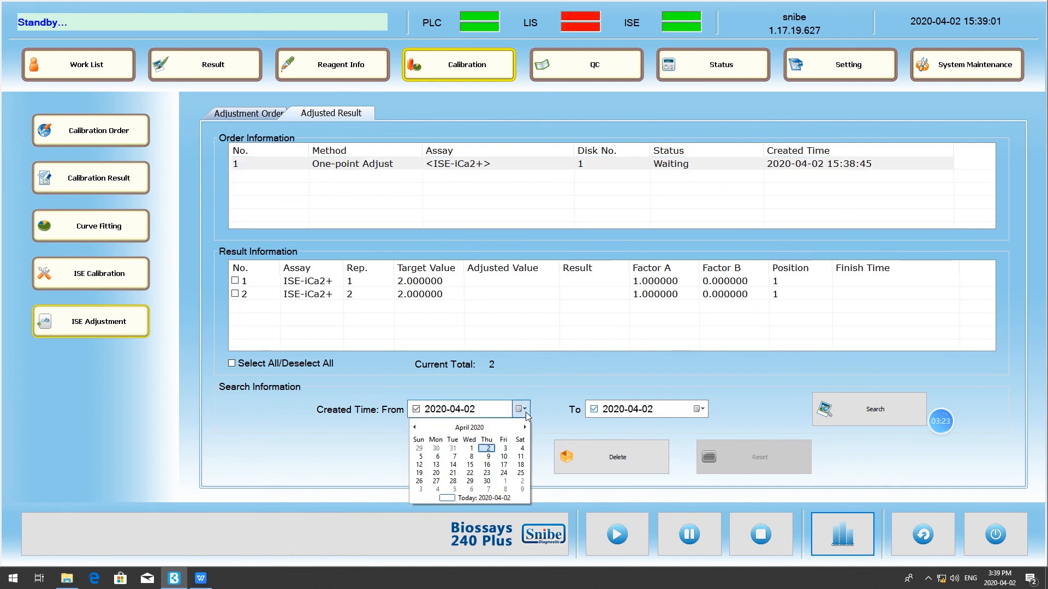
click(414, 428)
click(436, 449)
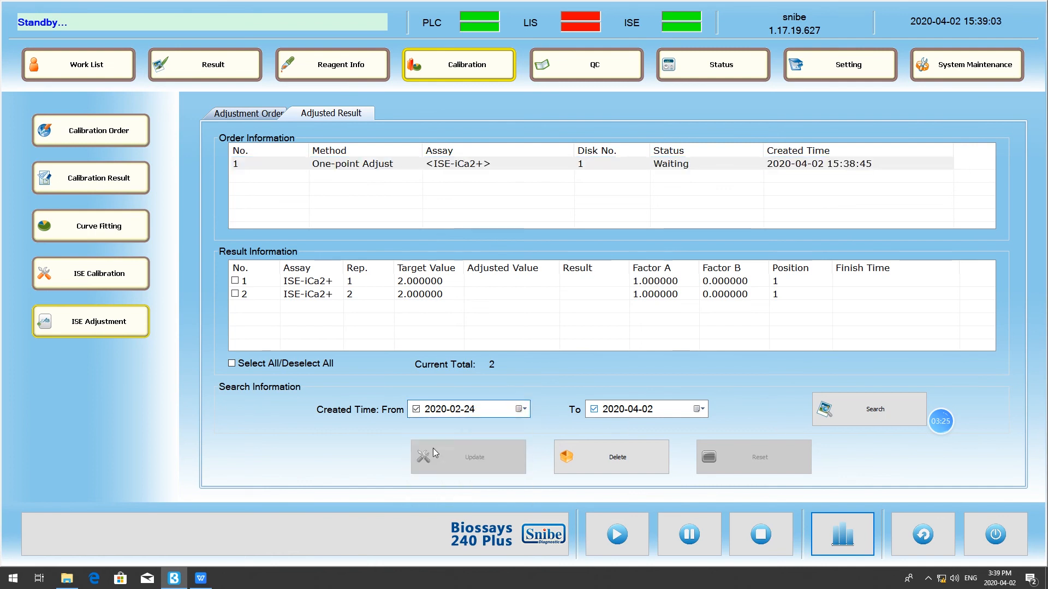
click(871, 423)
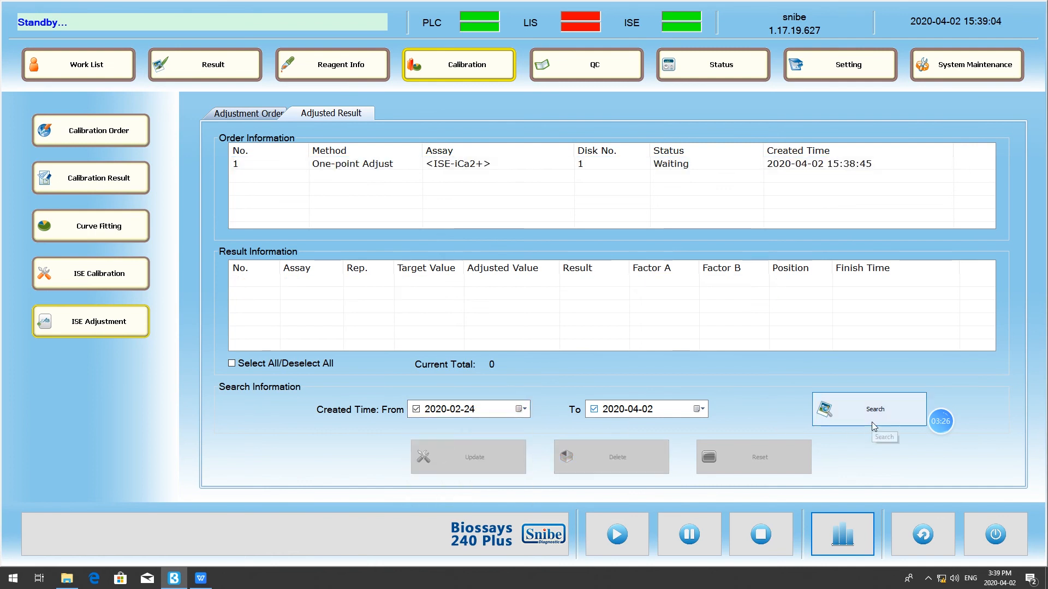
- Select both ISE-iCa2+ repetitions of the one-point adjust order and update the adjustment with them
click(394, 165)
click(233, 281)
click(235, 294)
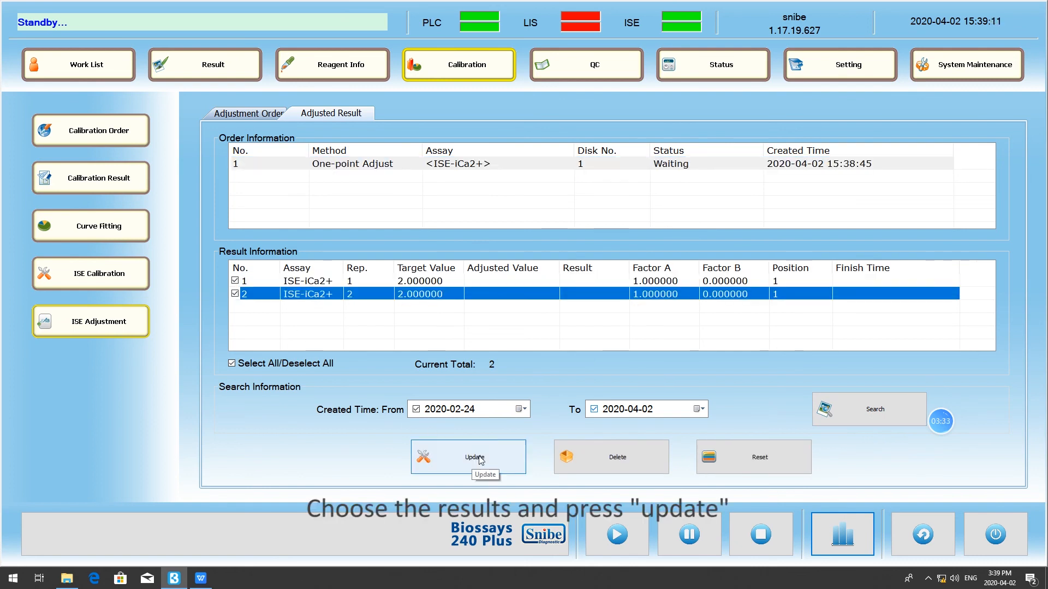
click(515, 470)
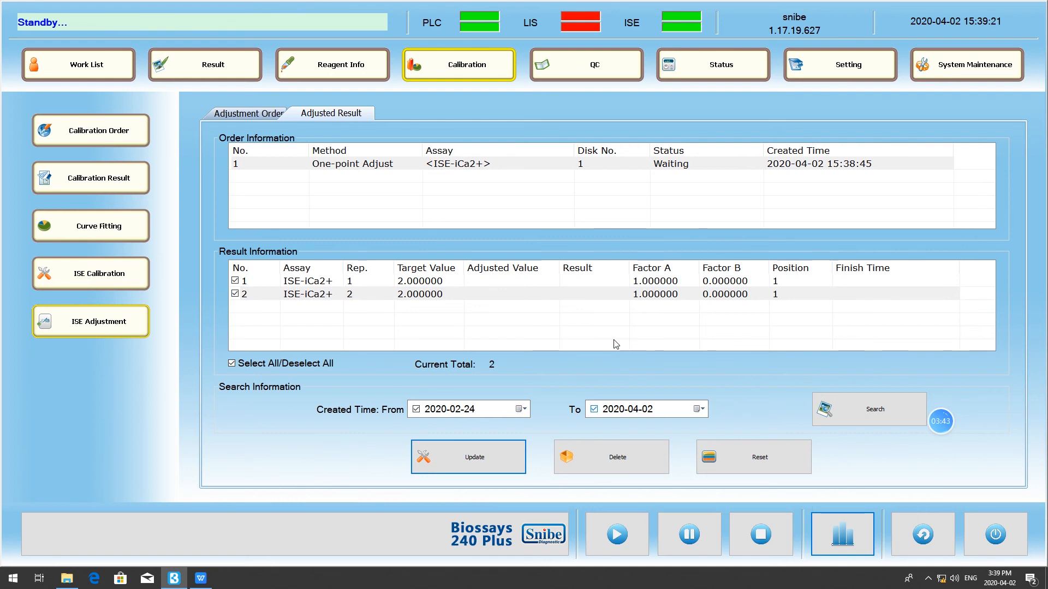
- Check the calculation factors a and b of ISE-iCa2+ in the ISE assay settings and return to the adjusted results
click(832, 69)
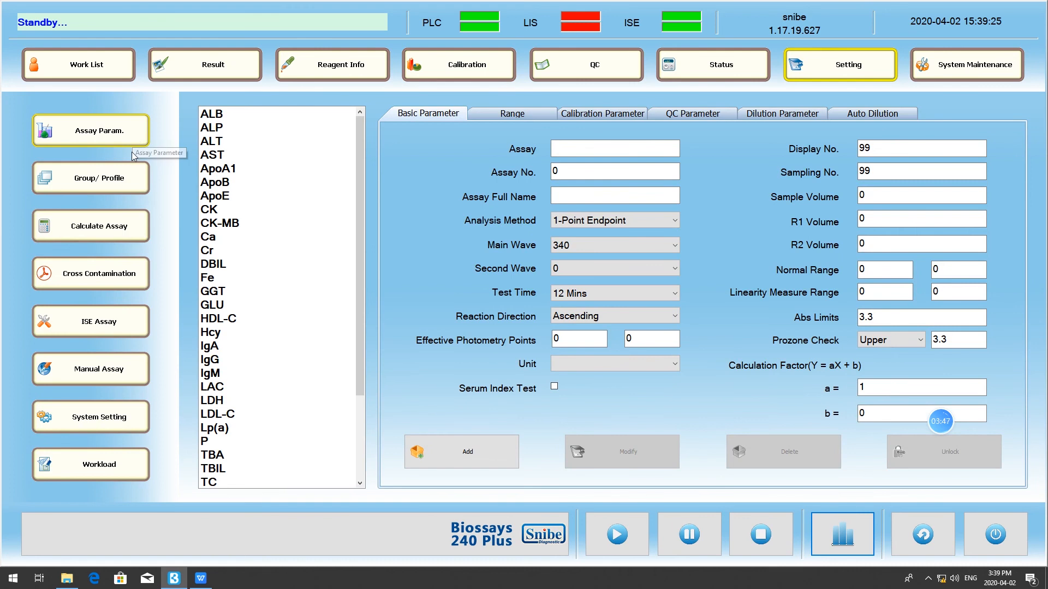
click(122, 331)
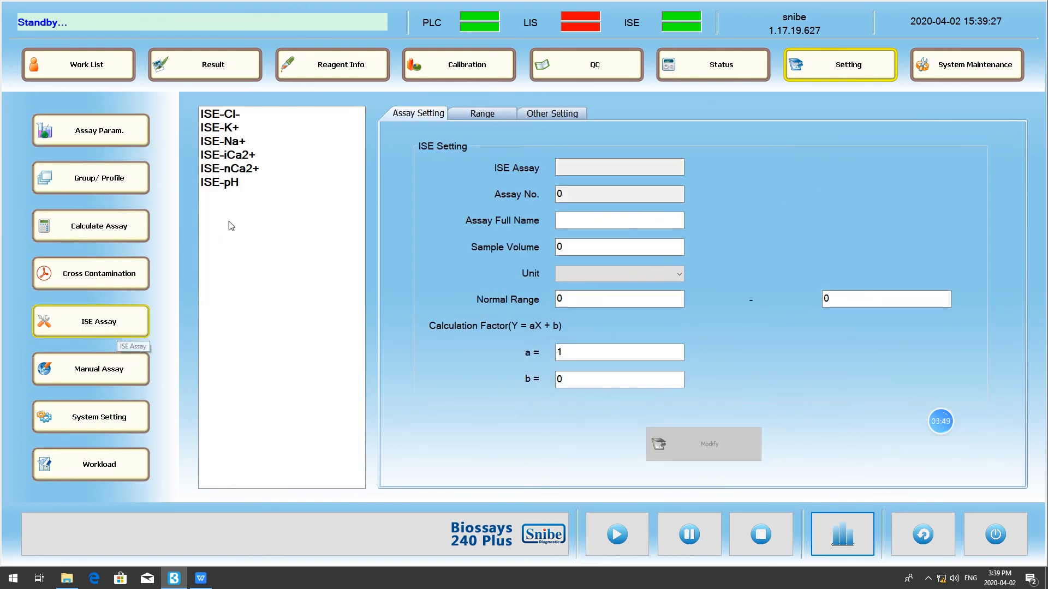
click(264, 157)
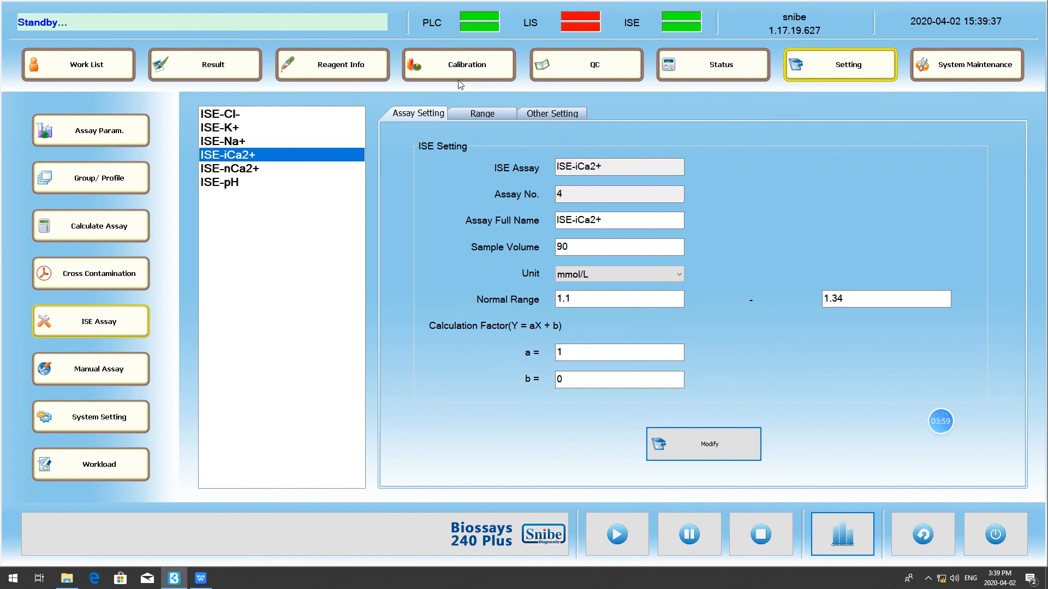
click(462, 66)
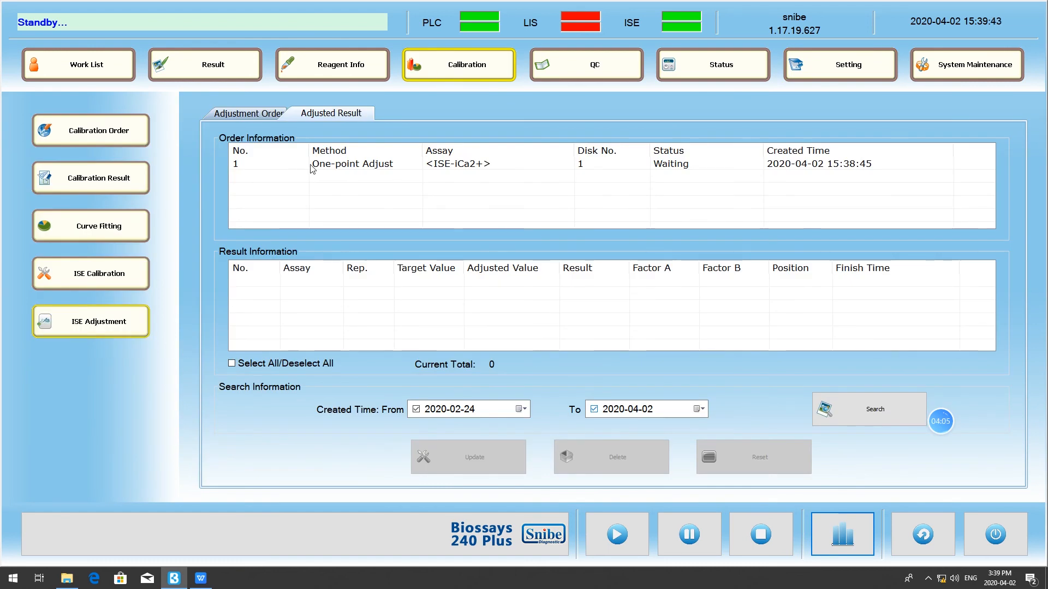
- Open the QC order list and select the TP control of lot 981UE together with its TP assay
click(590, 66)
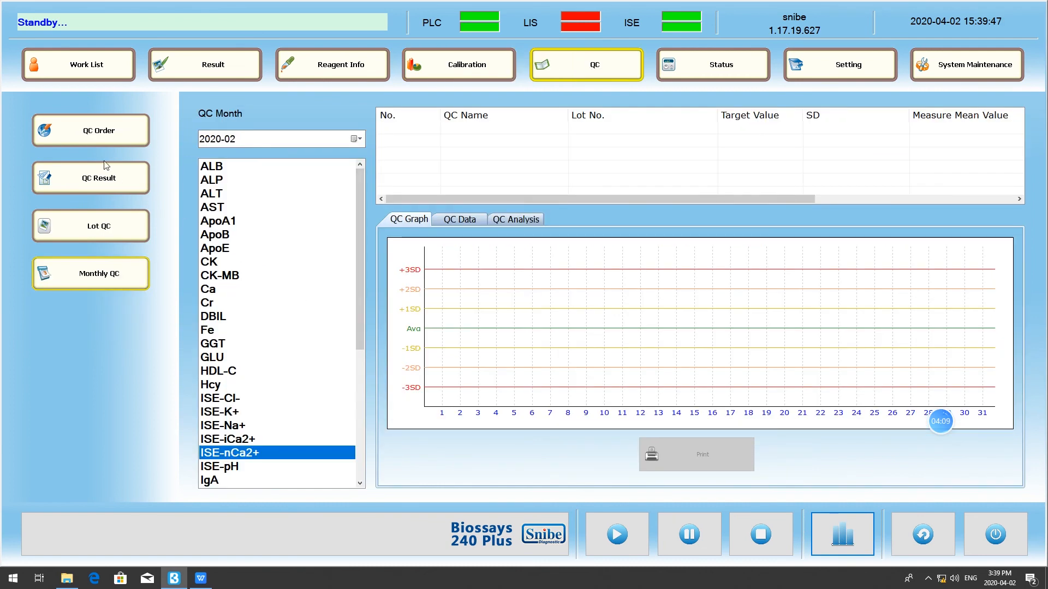
click(102, 140)
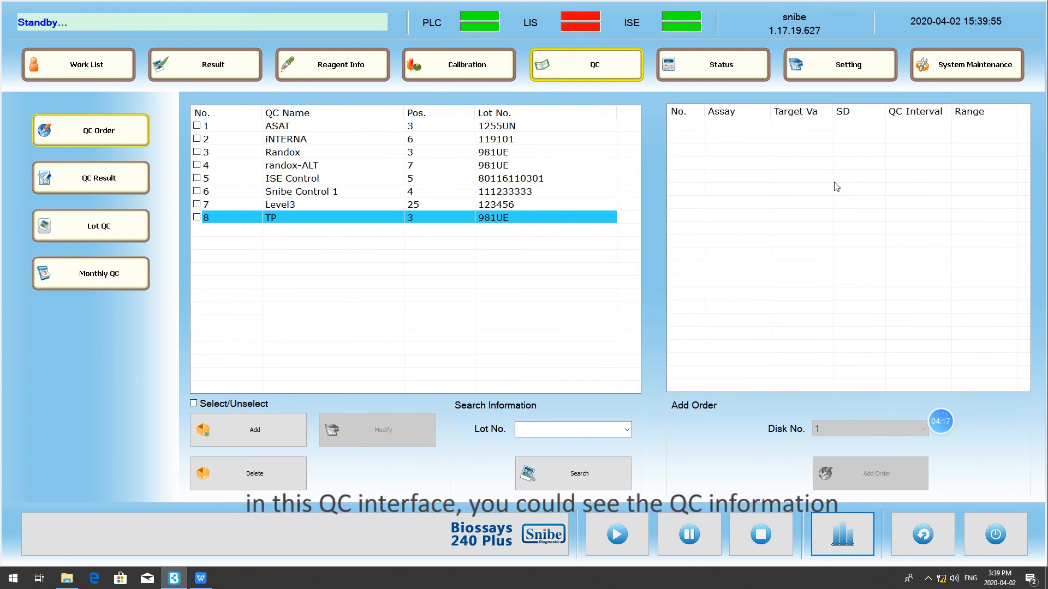
click(500, 214)
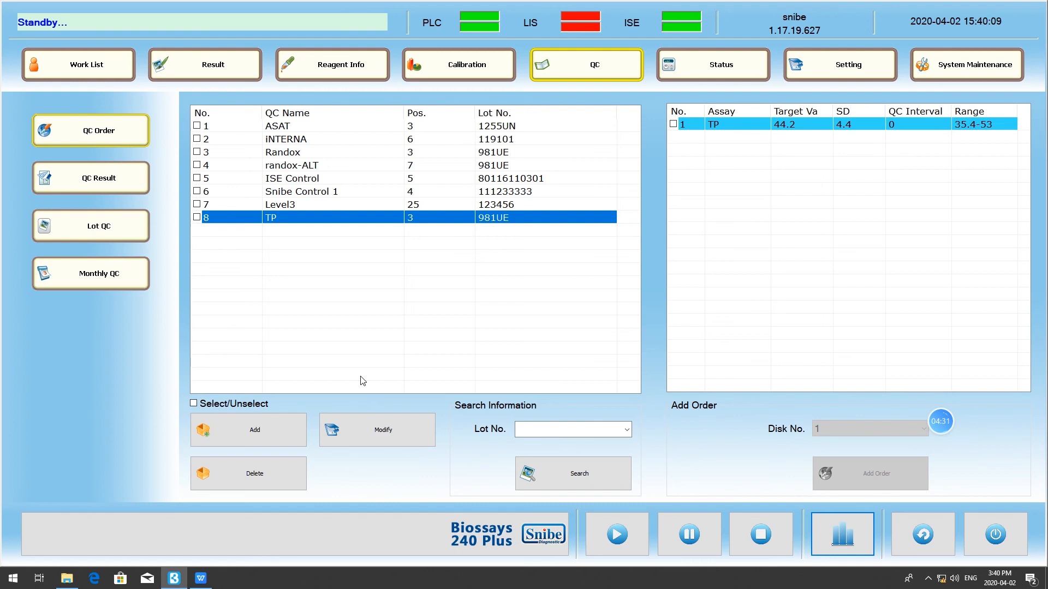
click(197, 217)
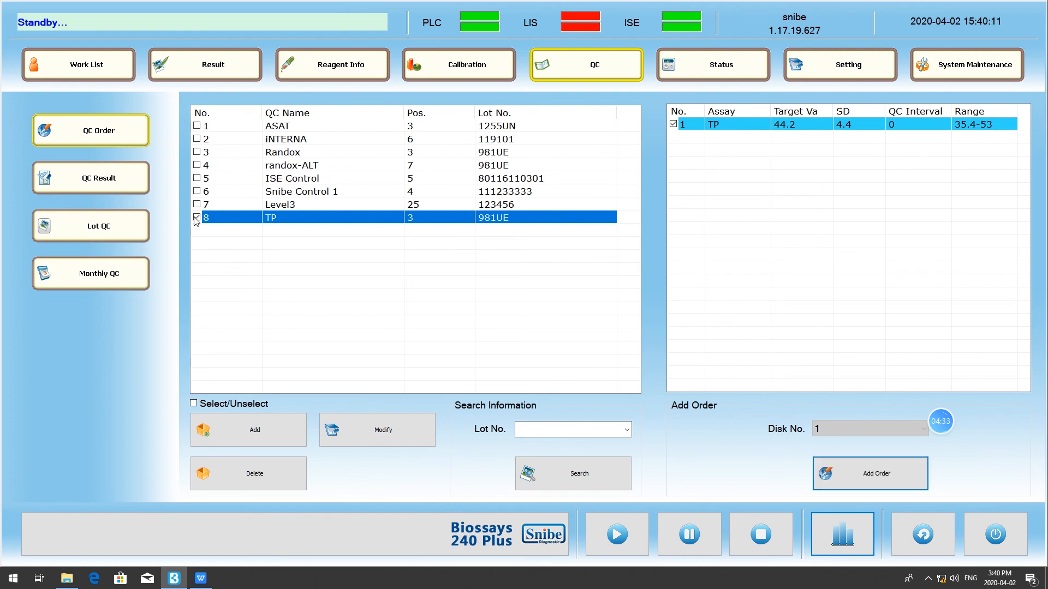
- Review the target value, SD and lower limit in the TP control's QC settings and accept the settings
click(397, 436)
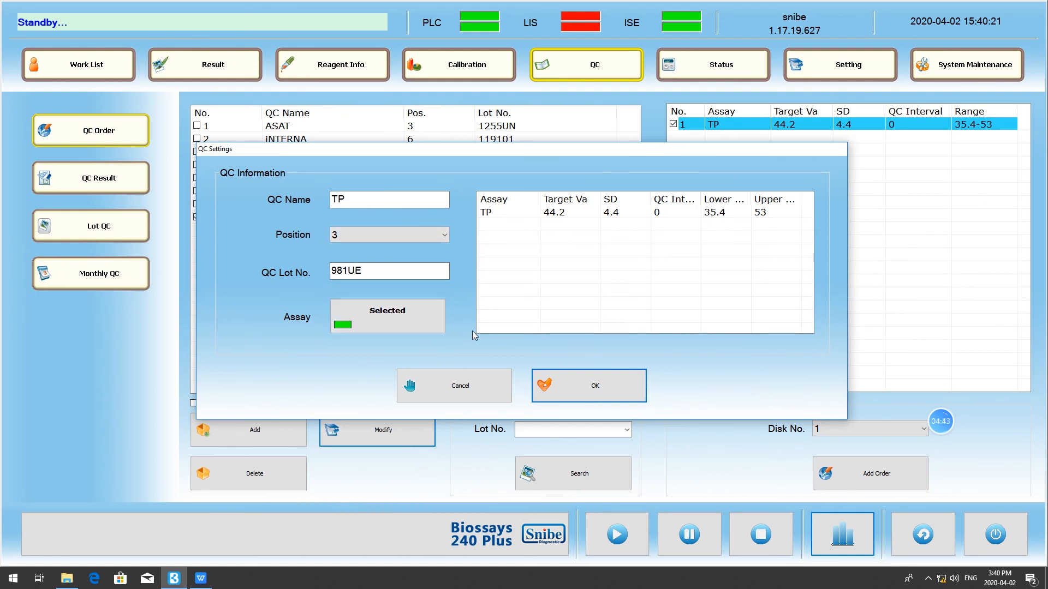
double_click(567, 211)
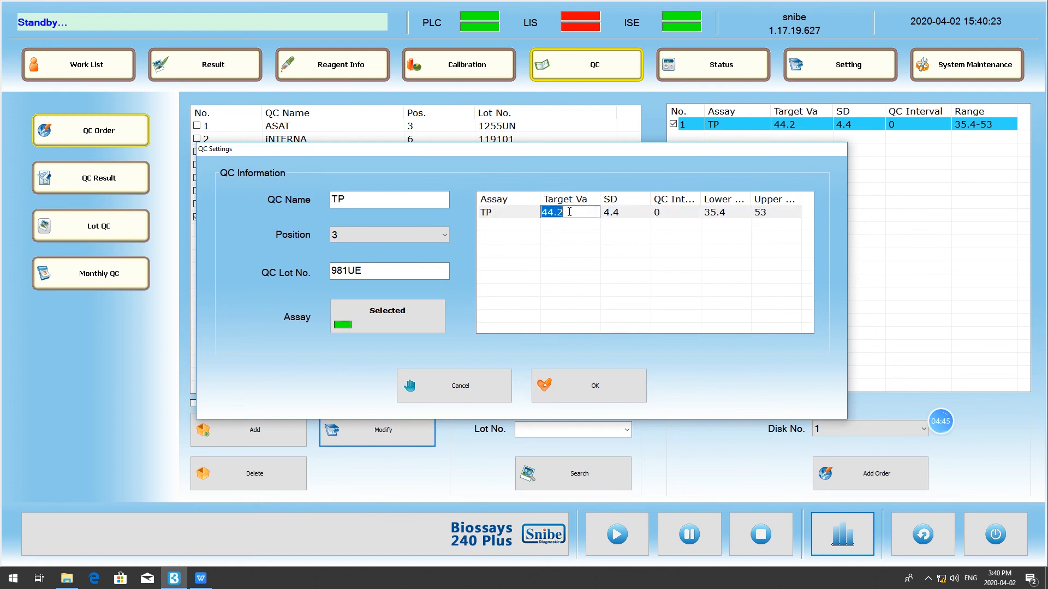
click(614, 213)
click(633, 212)
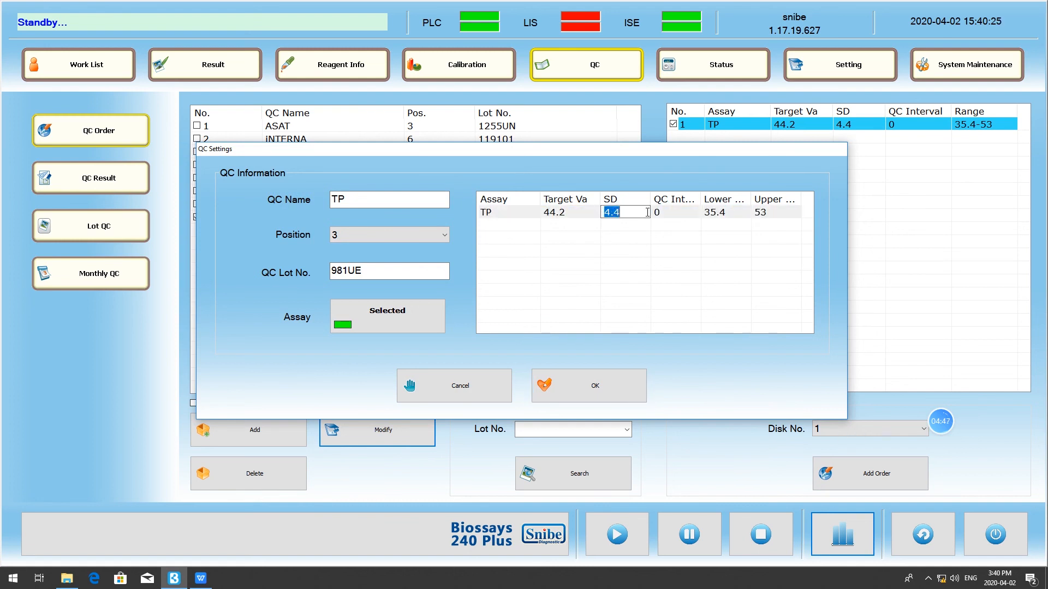
click(710, 219)
click(714, 214)
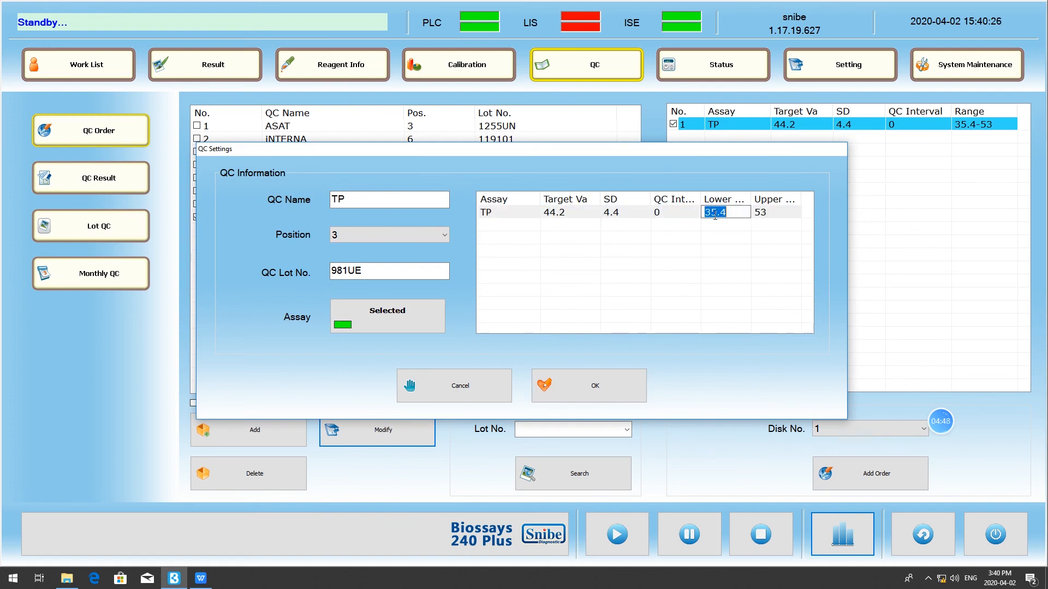
click(595, 386)
click(580, 358)
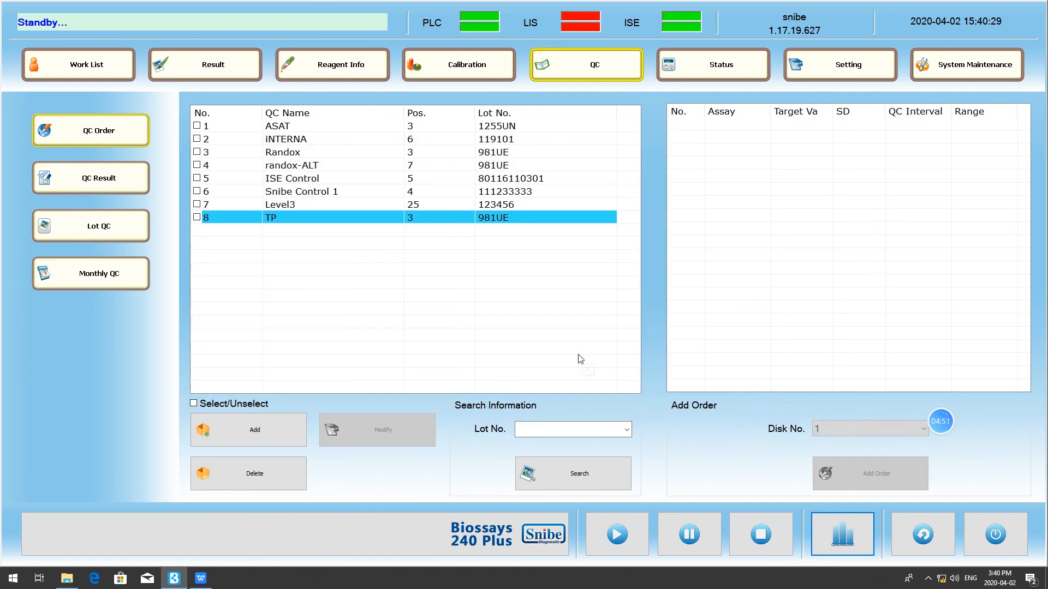
click(381, 222)
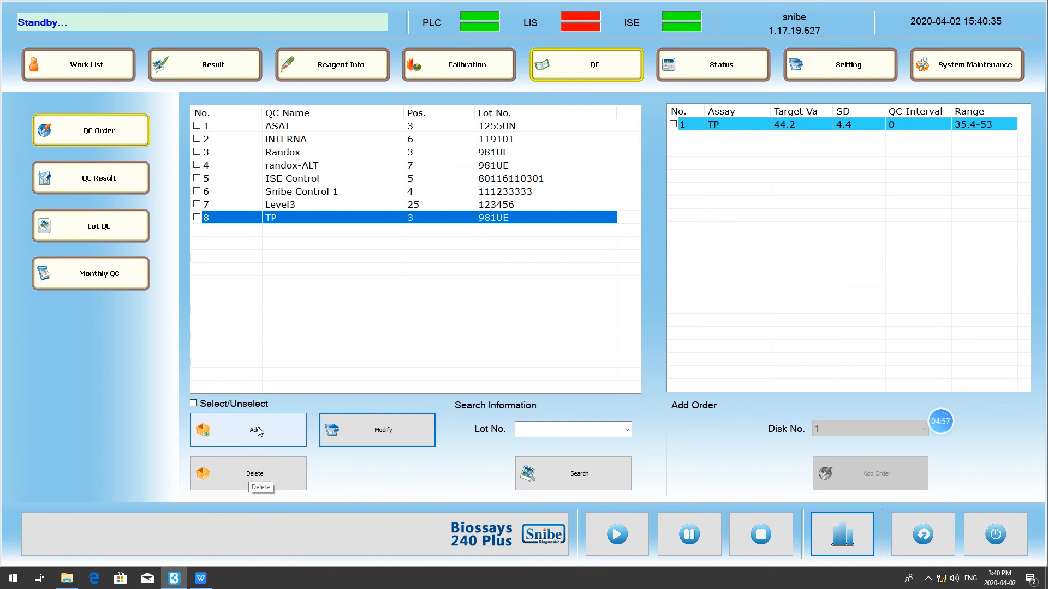
click(197, 218)
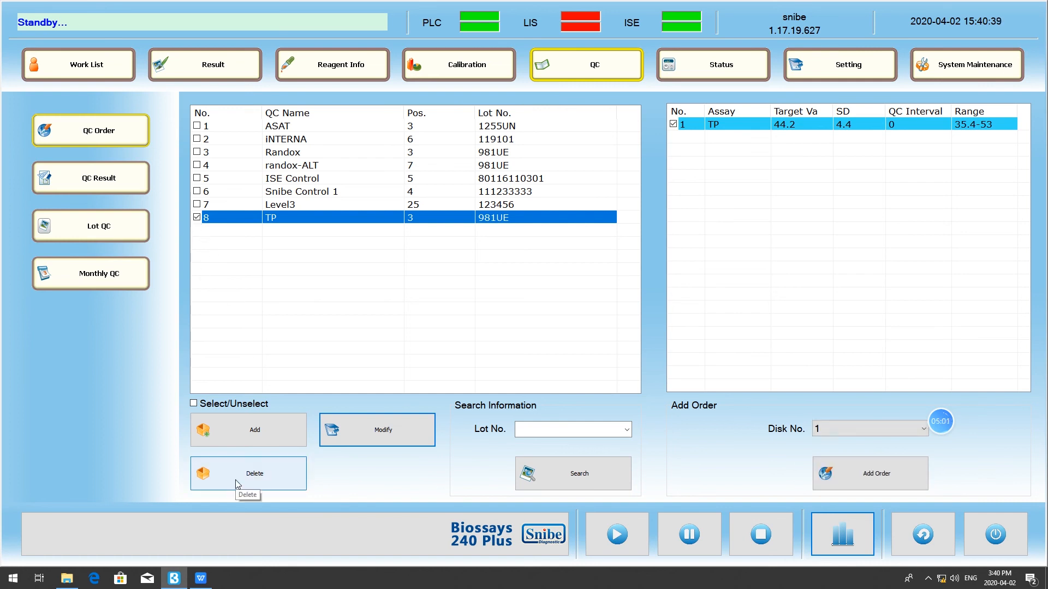
click(197, 218)
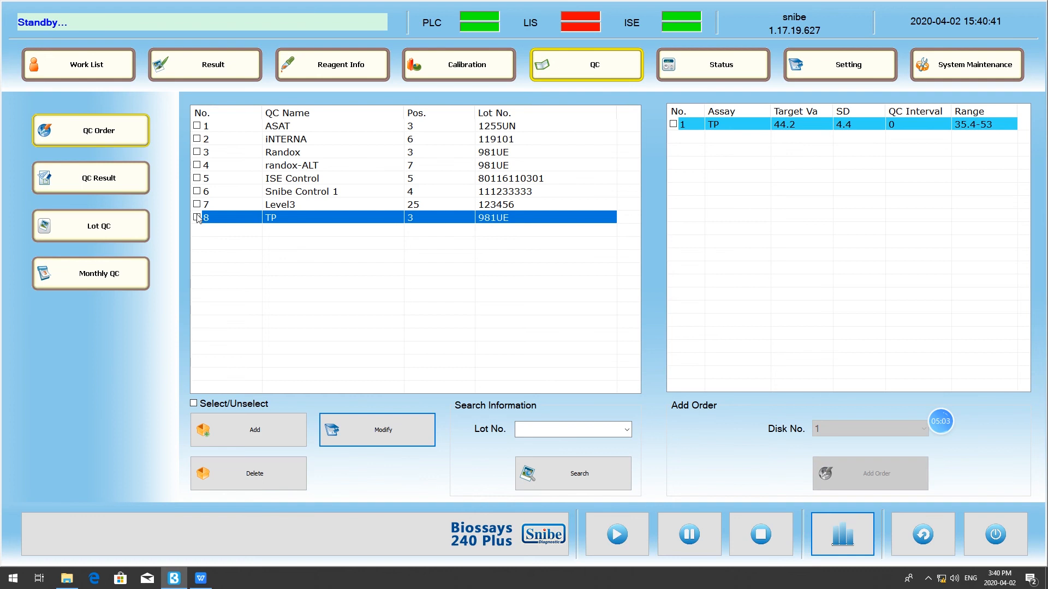
- Start a new QC named asd at position 25 with lot number 123
click(244, 430)
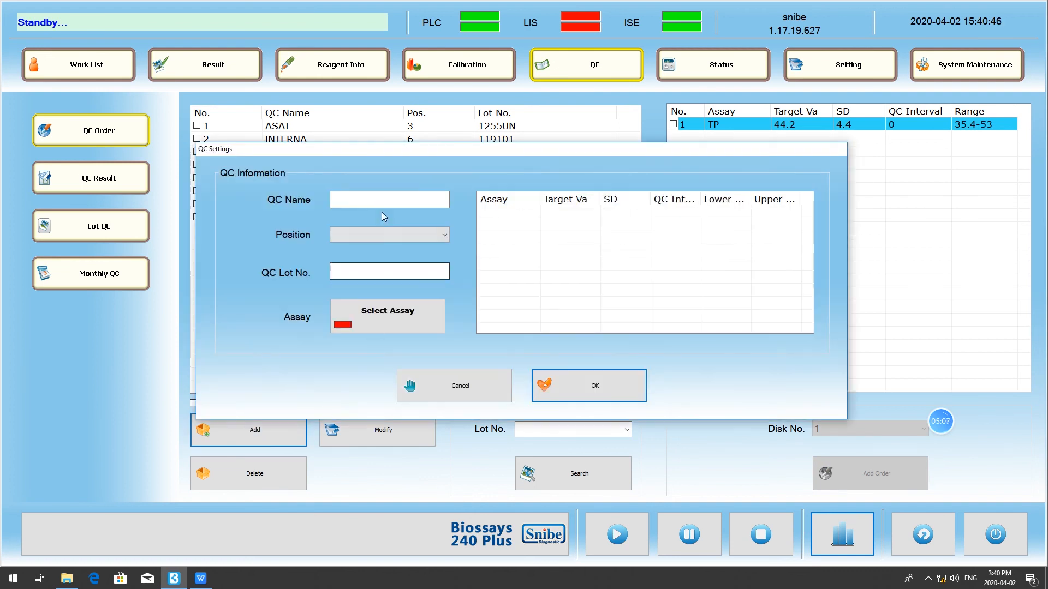
click(334, 199)
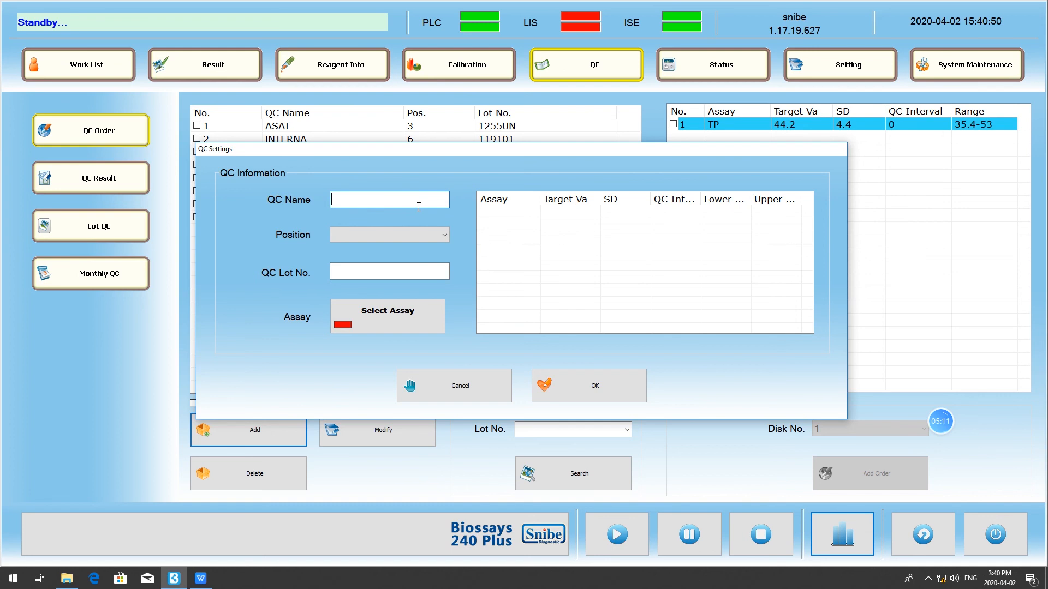
text(asd)
click(381, 235)
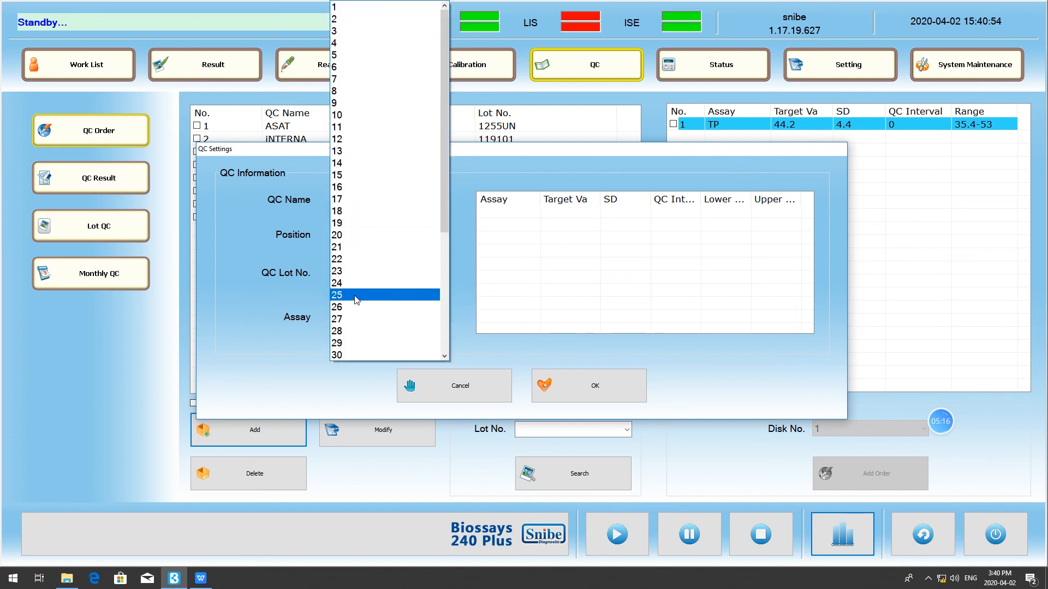
click(354, 296)
click(370, 269)
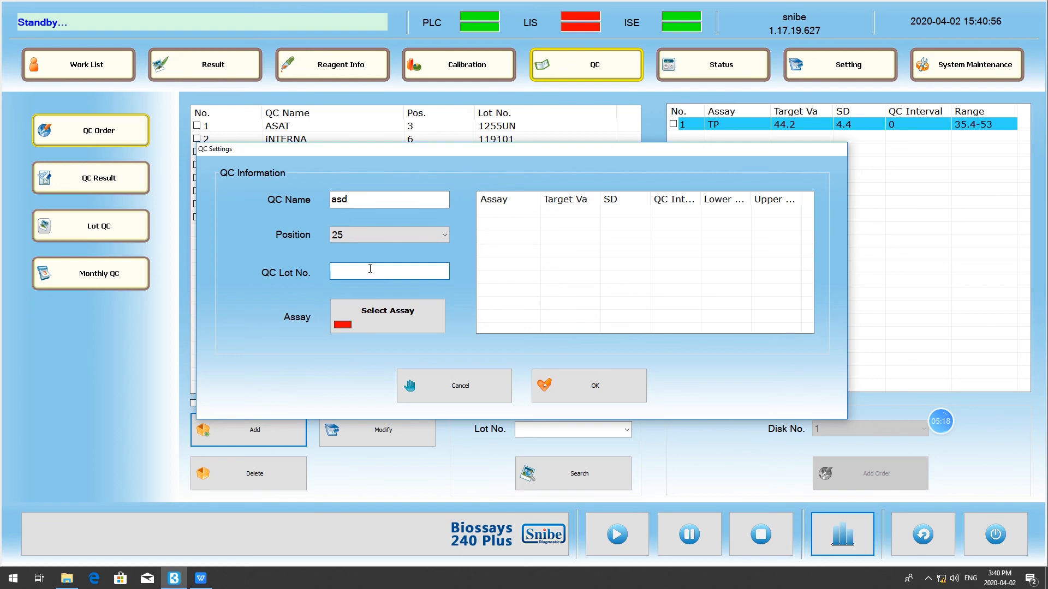
- Assign the ALB assay to the new QC, set its target value to 22 and save the QC
click(332, 322)
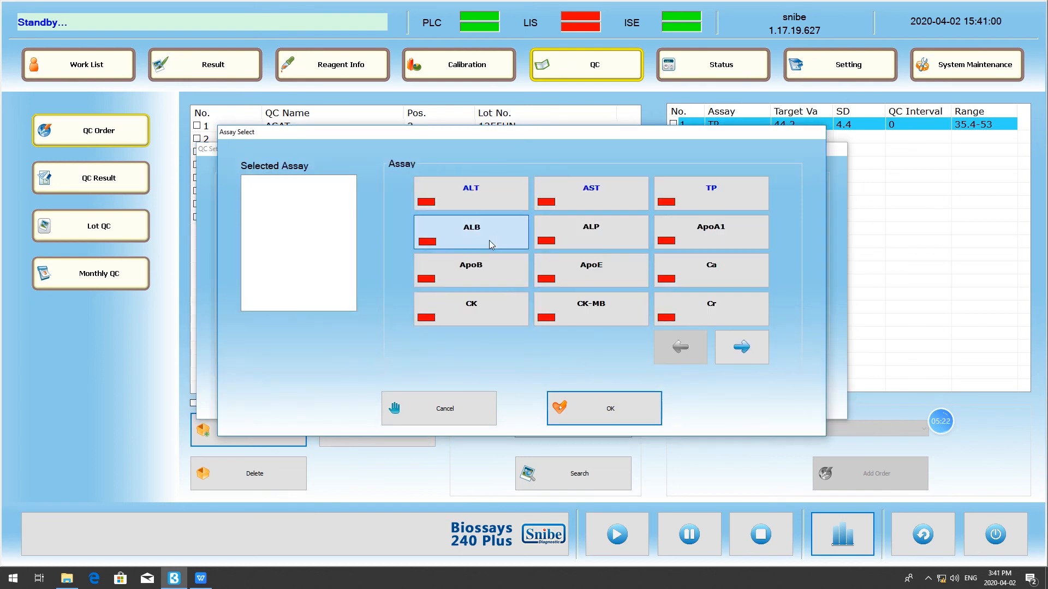
click(489, 240)
click(614, 406)
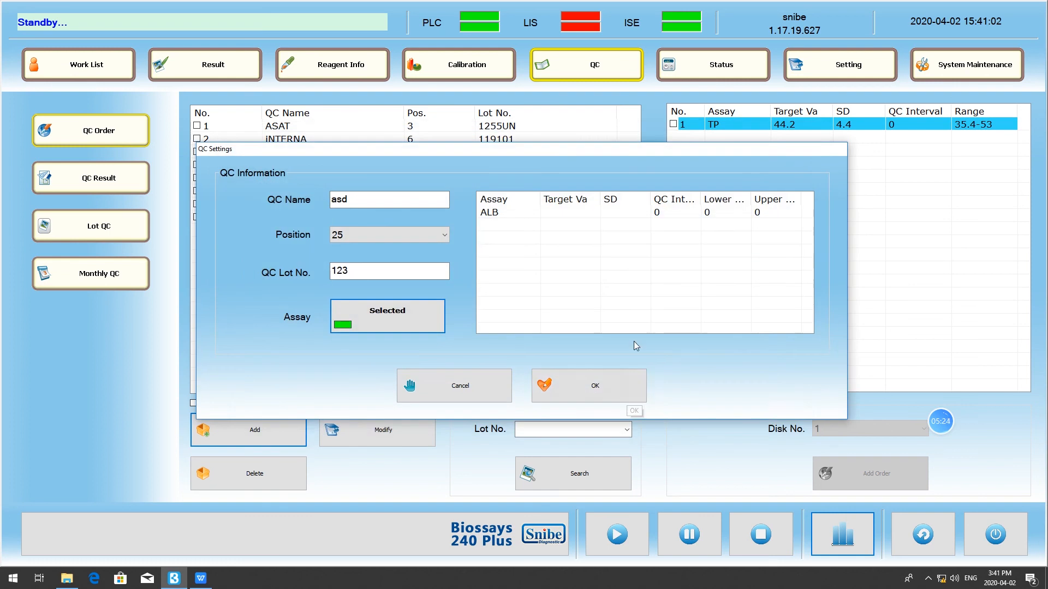
click(560, 211)
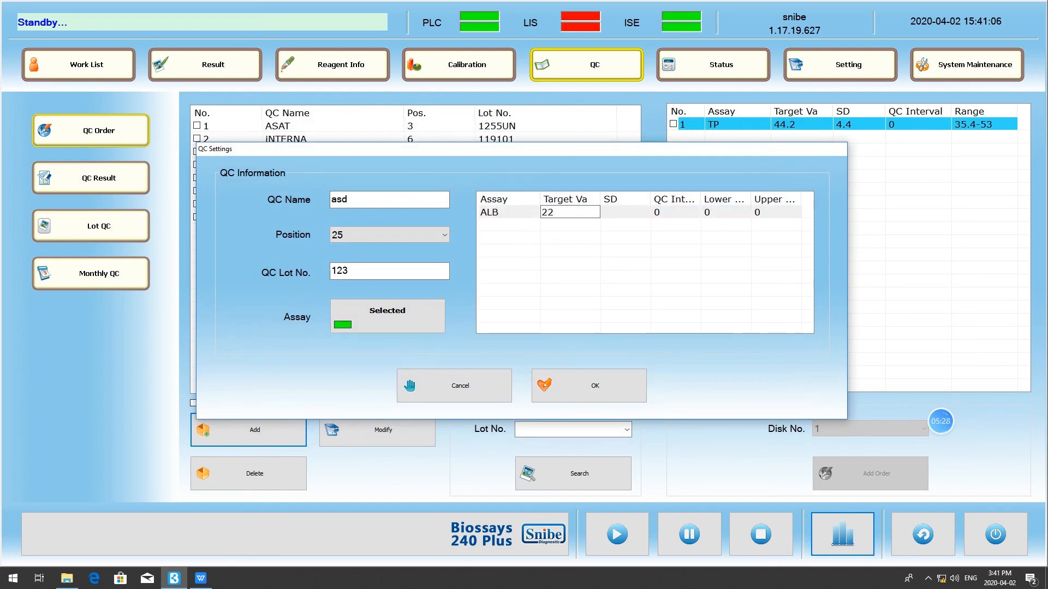
click(644, 212)
click(691, 211)
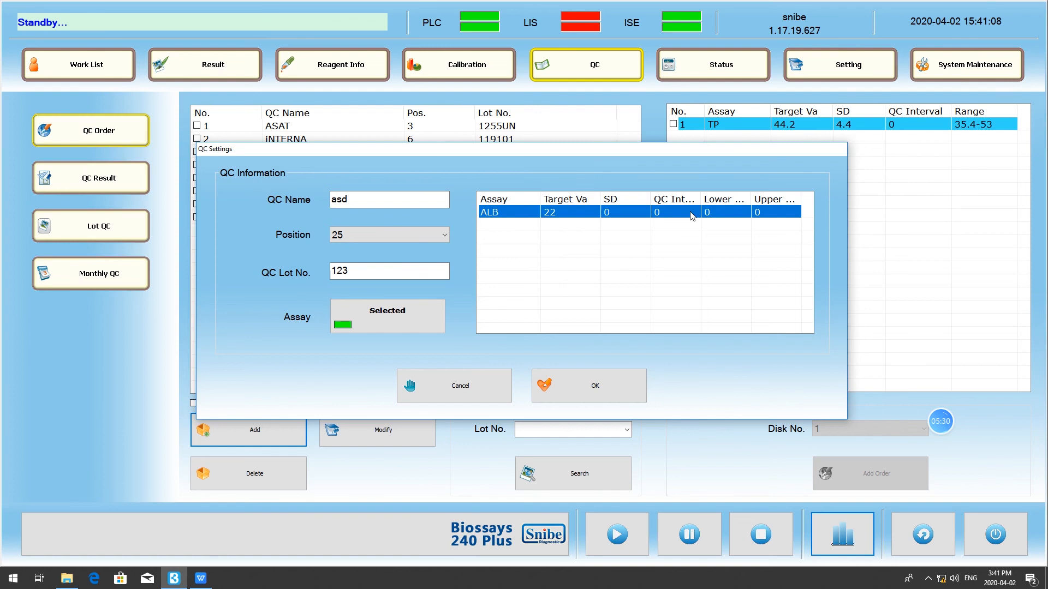
click(714, 213)
click(770, 213)
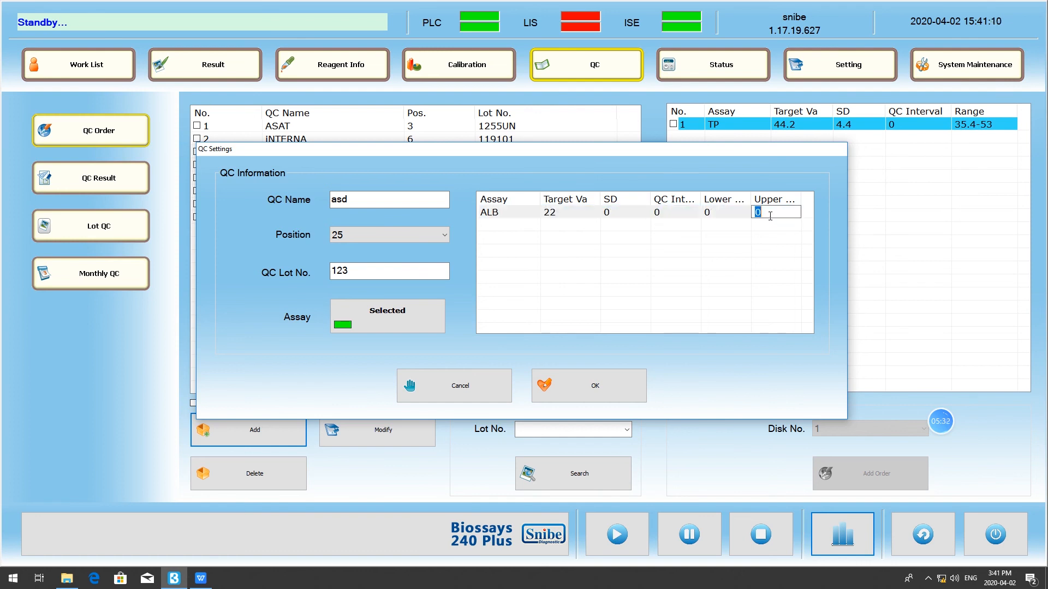
click(586, 392)
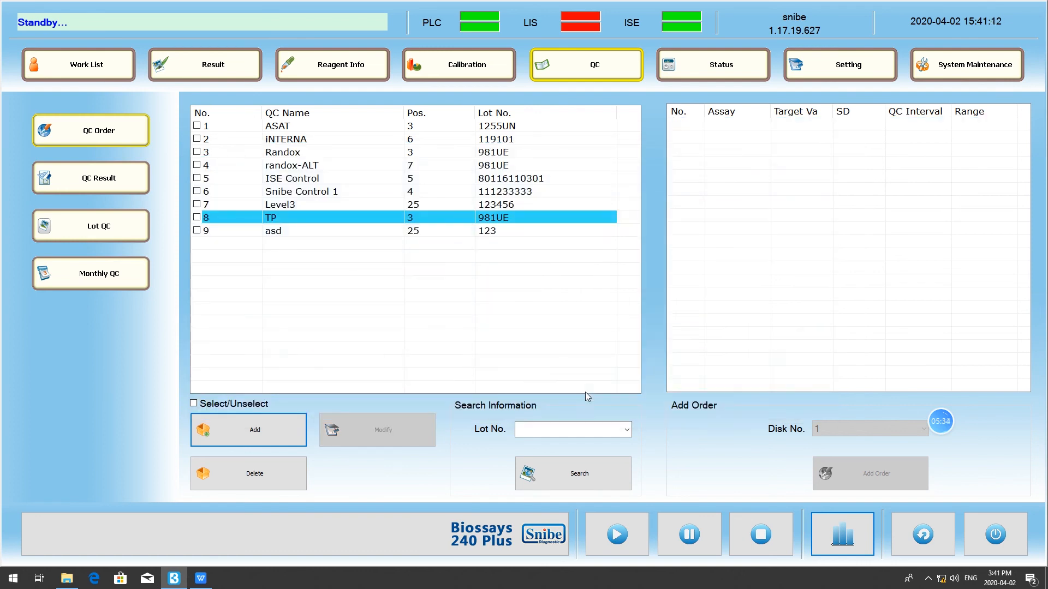
- Delete the asd control from the QC list
click(301, 233)
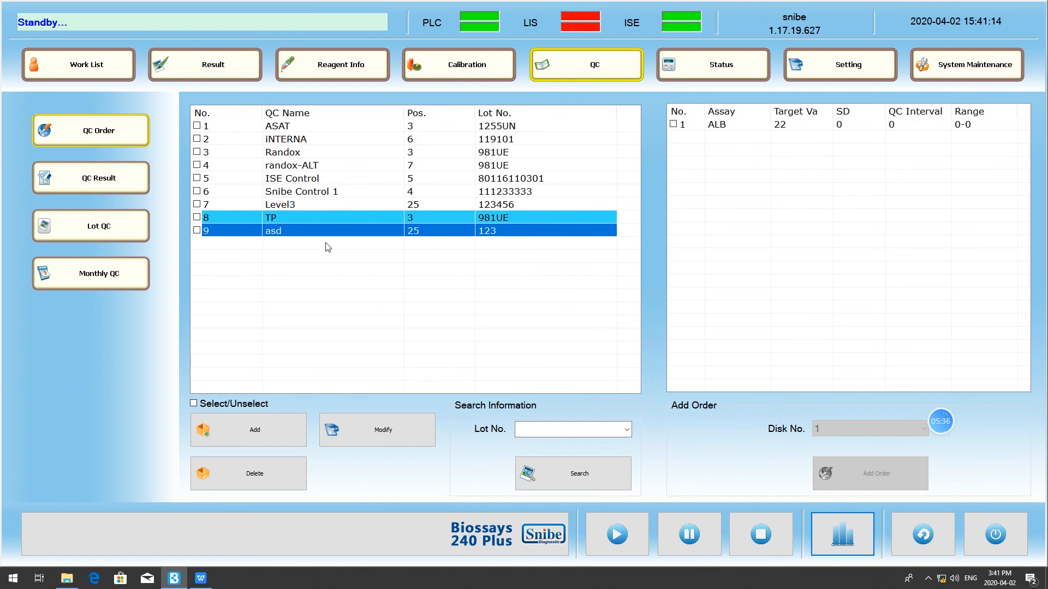
click(197, 231)
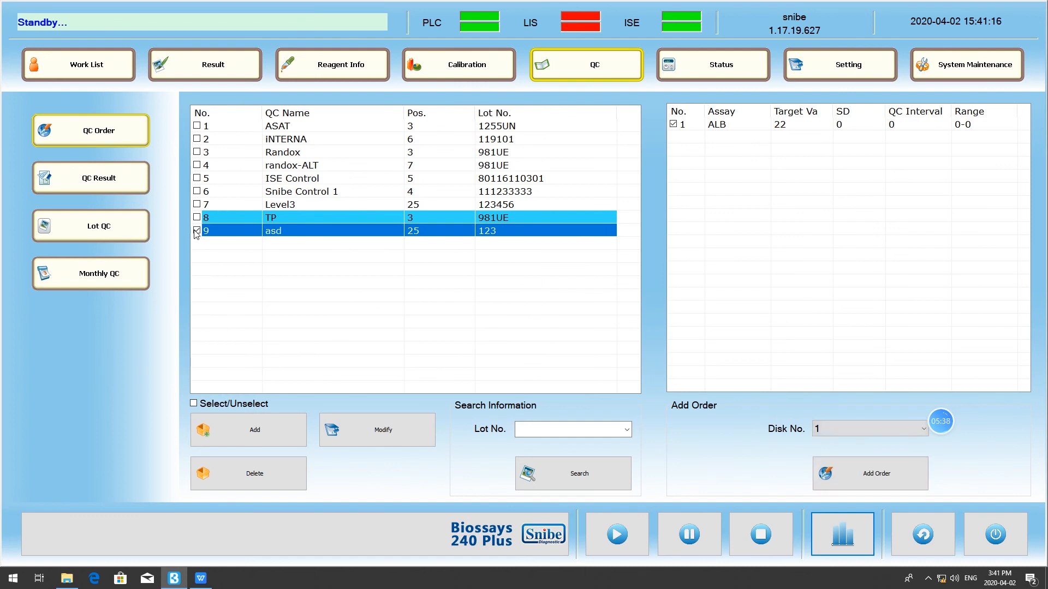
click(288, 488)
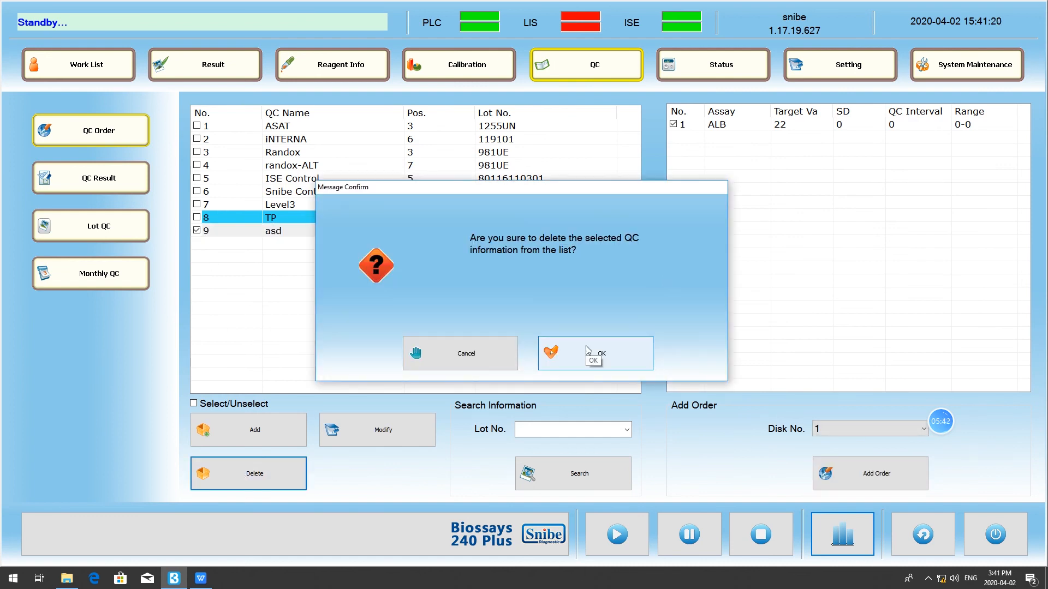
click(587, 351)
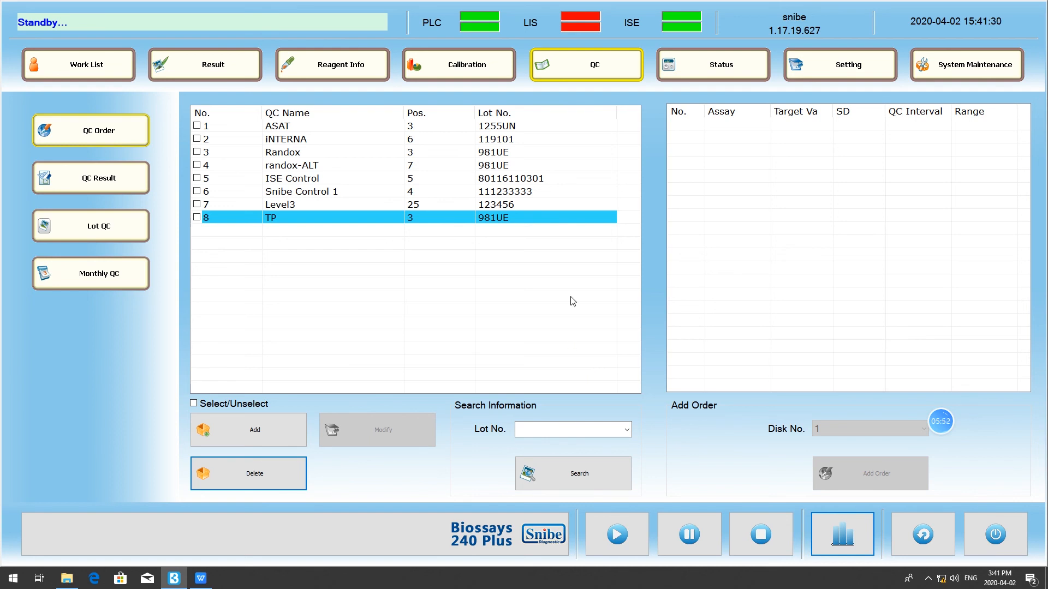
- Order all ISE assays of the ISE Control on disk 1 and open the QC results
click(197, 178)
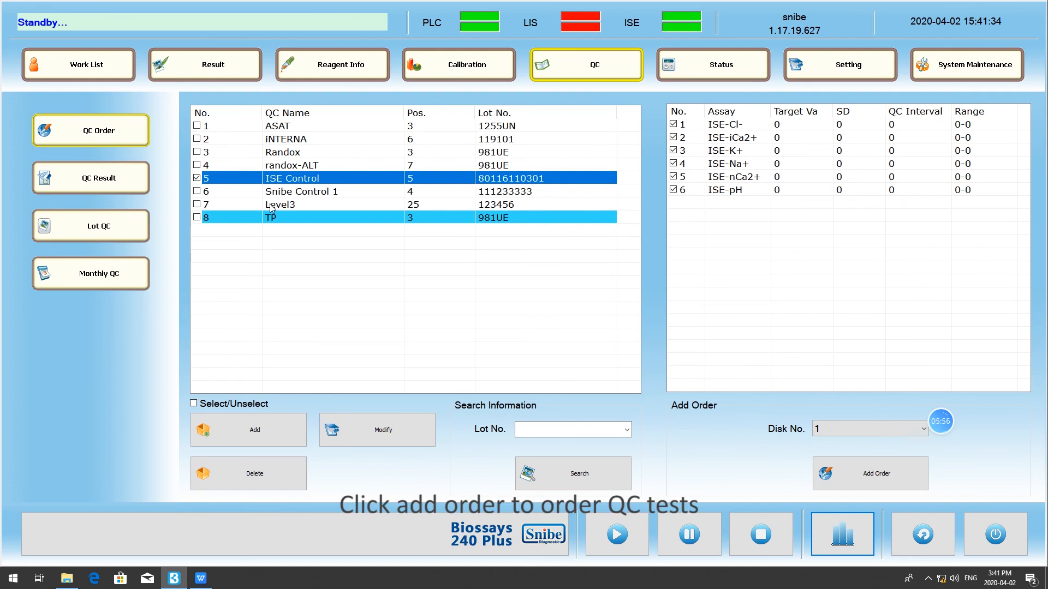
click(855, 475)
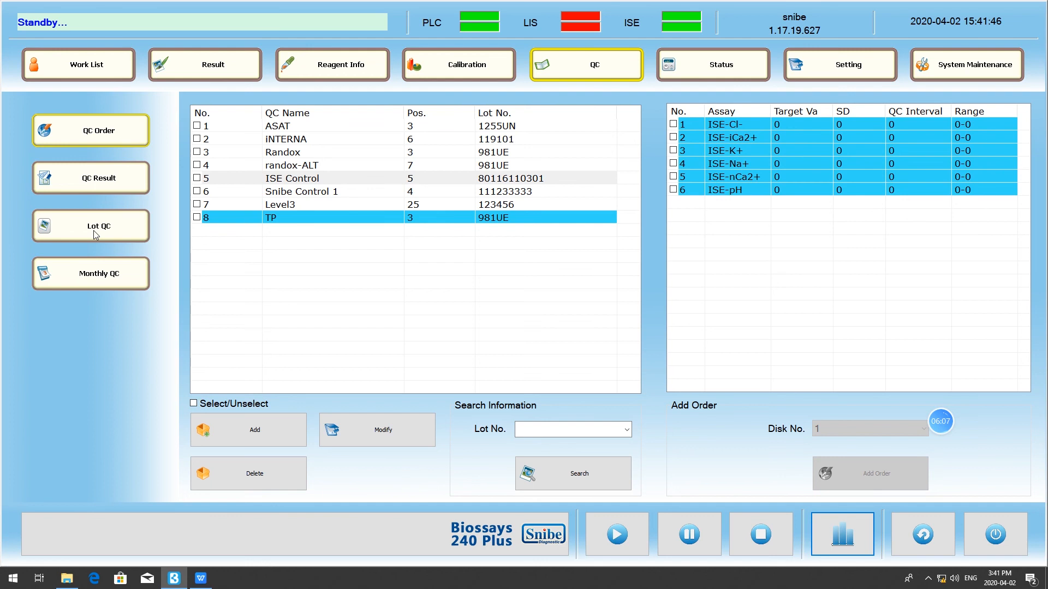
click(81, 188)
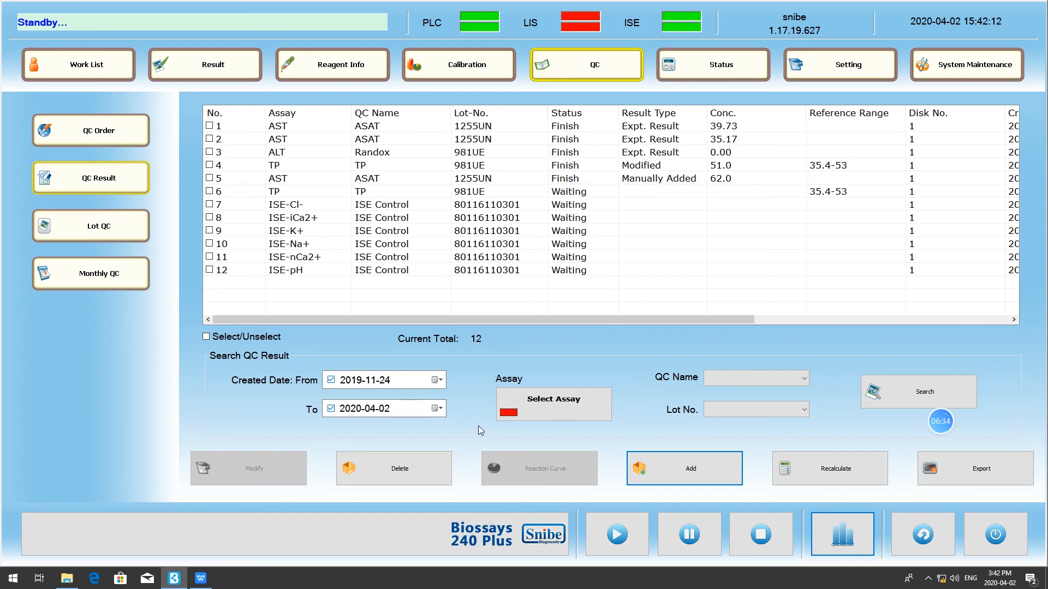
- Start adding a manual QC result for the ALT assay
mouse_move(969, 428)
click(662, 459)
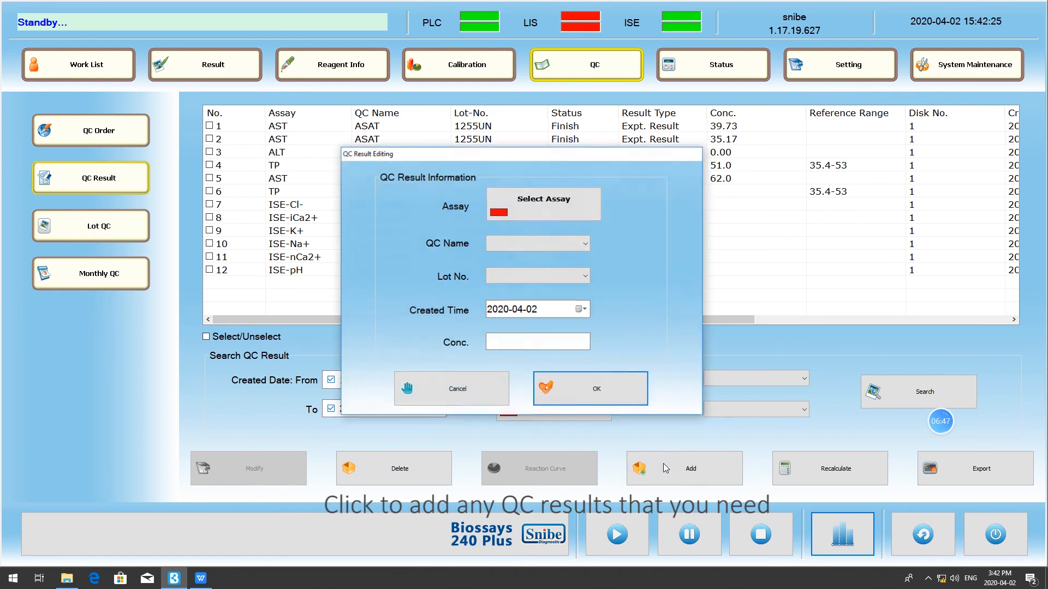
click(543, 204)
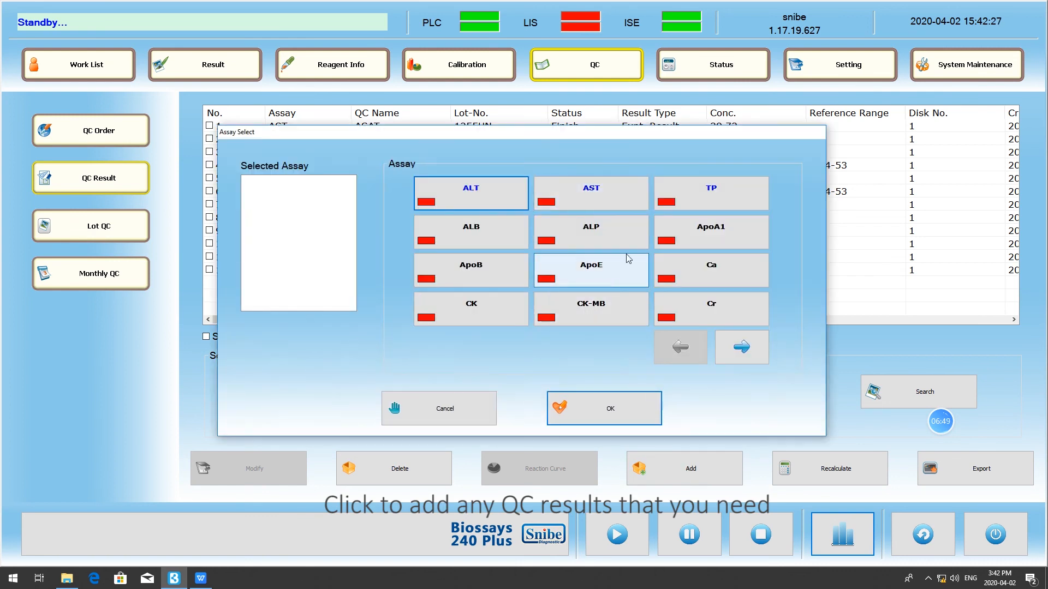
click(487, 200)
click(603, 409)
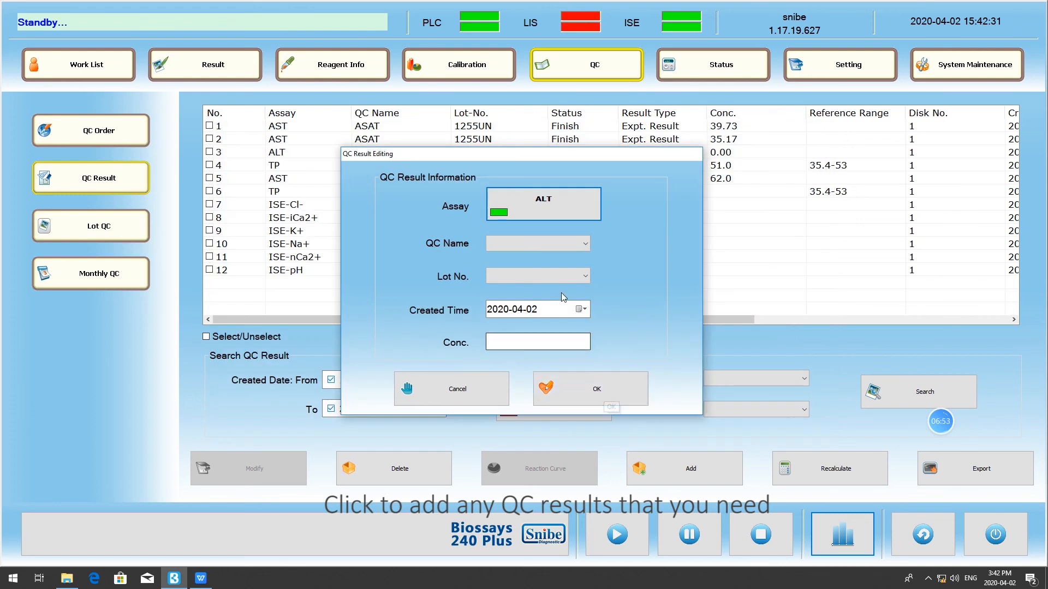
- Assign the new ALT result to QC randox-ALT, lot 981UE, with a concentration of 3, and save it
click(546, 244)
click(543, 286)
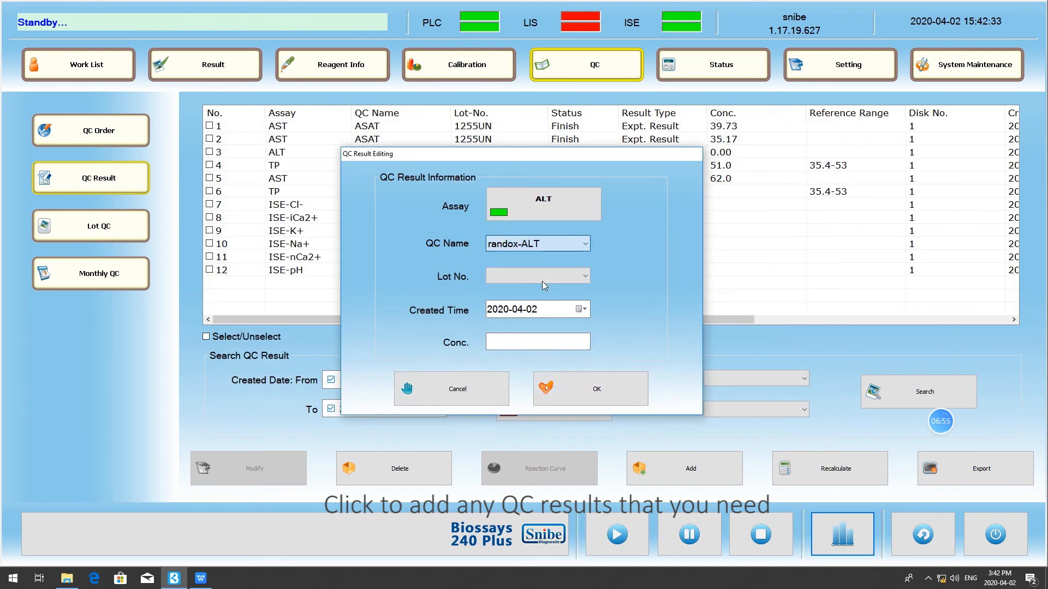
click(543, 285)
click(533, 300)
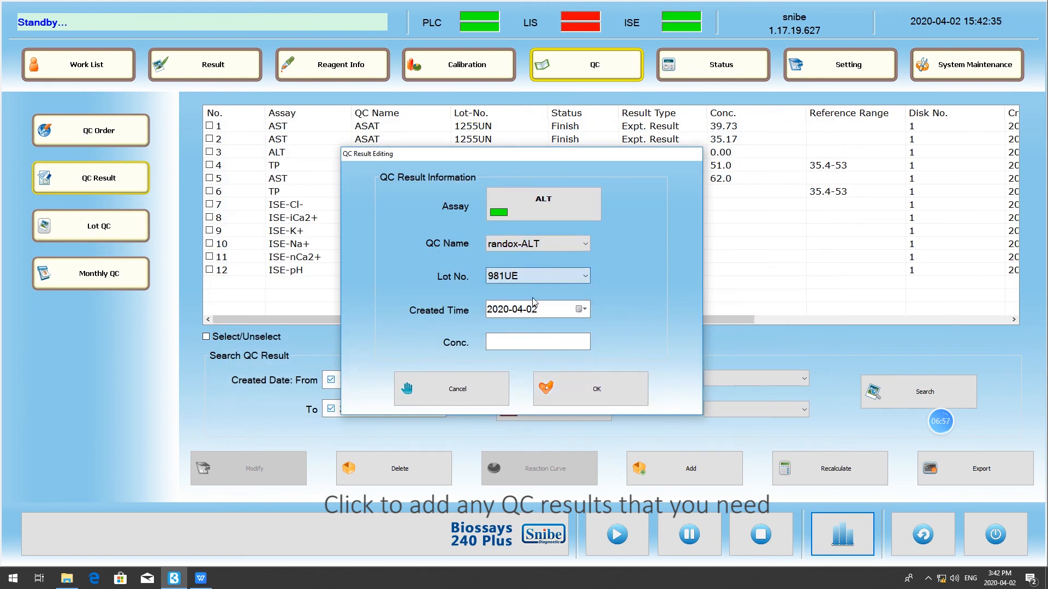
click(551, 342)
text(3)
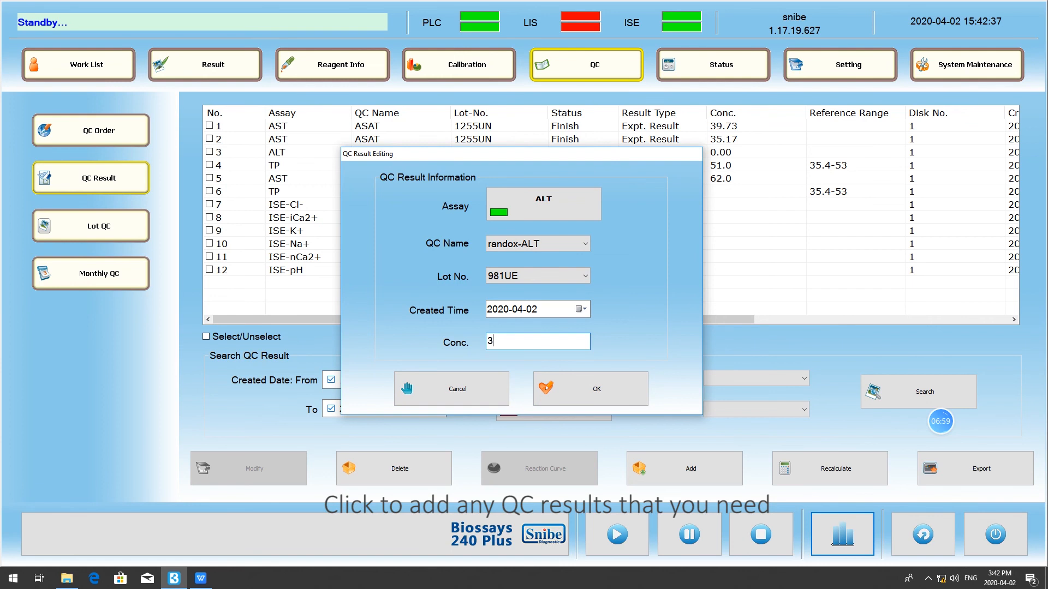
click(579, 392)
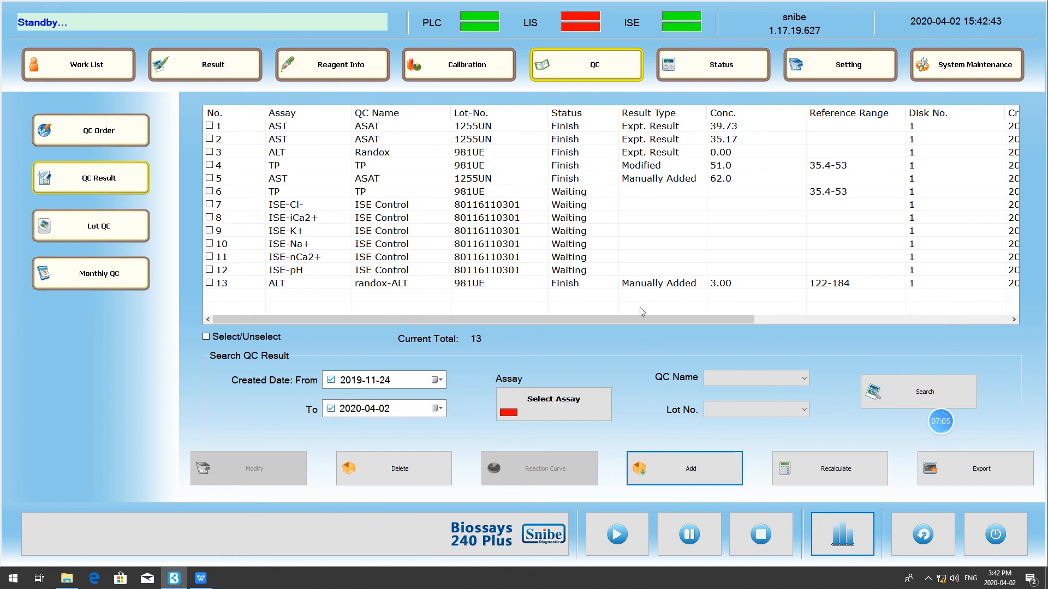
- Delete the manually added randox-ALT result from the QC result list
click(649, 285)
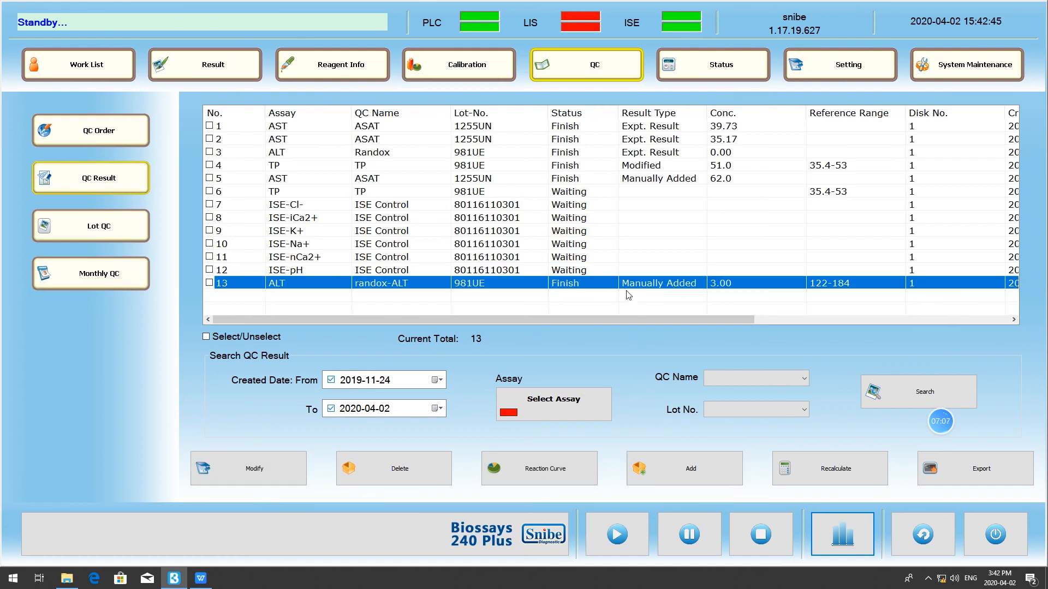
click(209, 284)
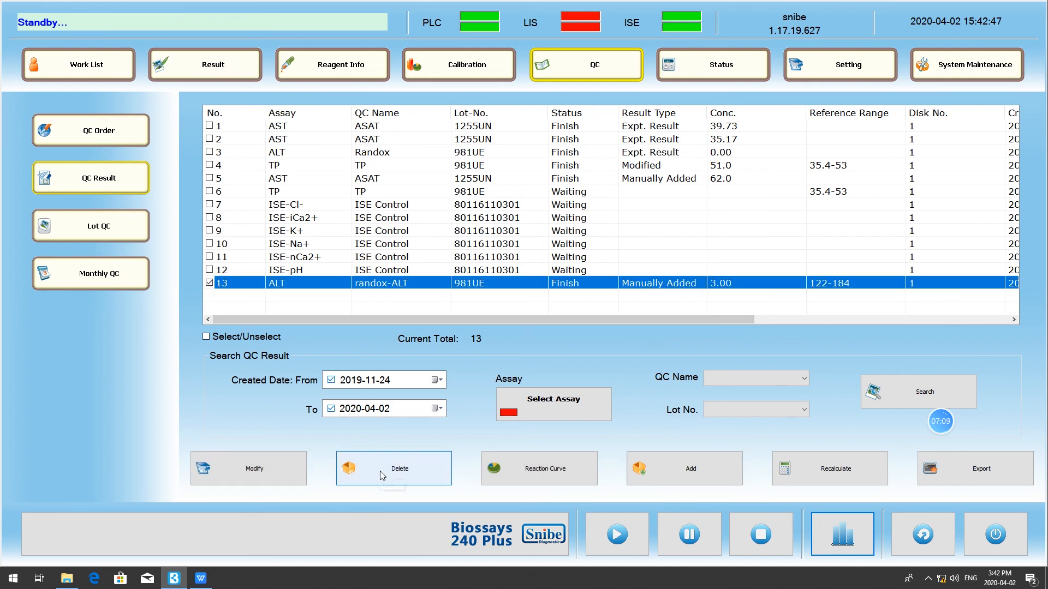
click(382, 474)
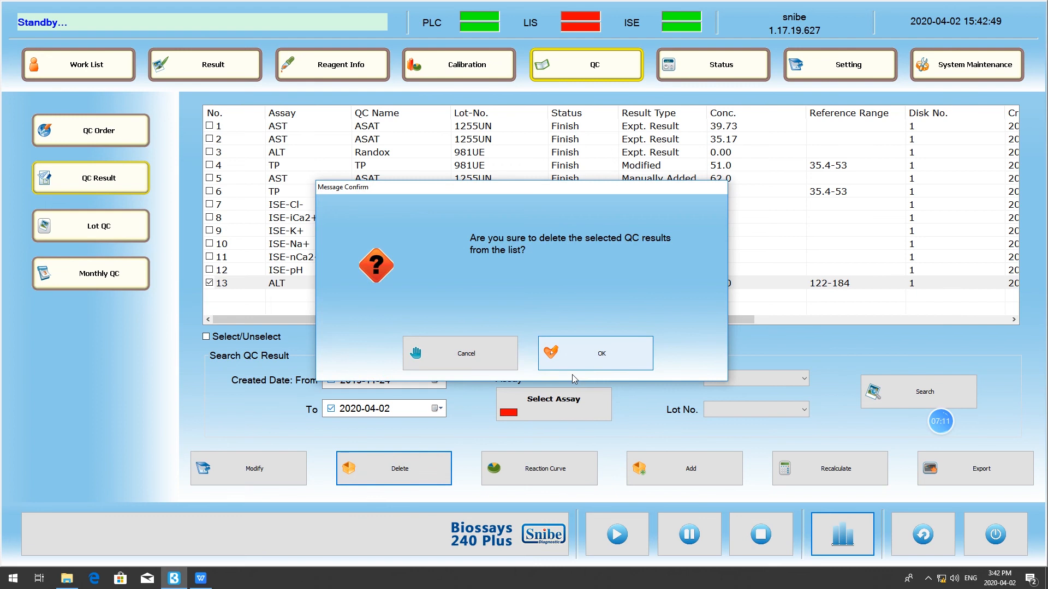
click(586, 360)
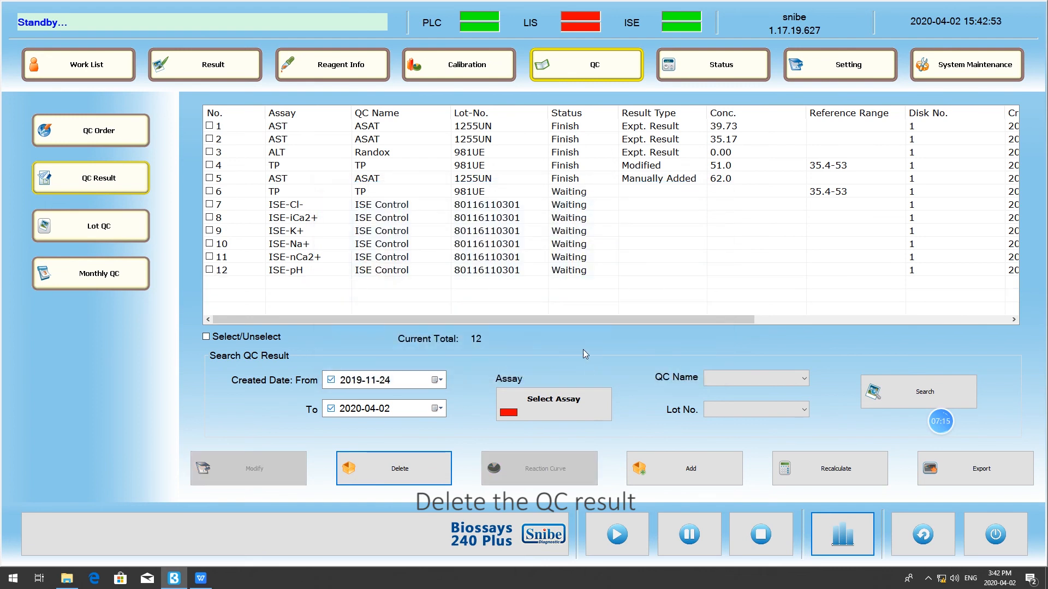
- Change the concentration of the manually added AST result of QC ASAT to 3
click(643, 181)
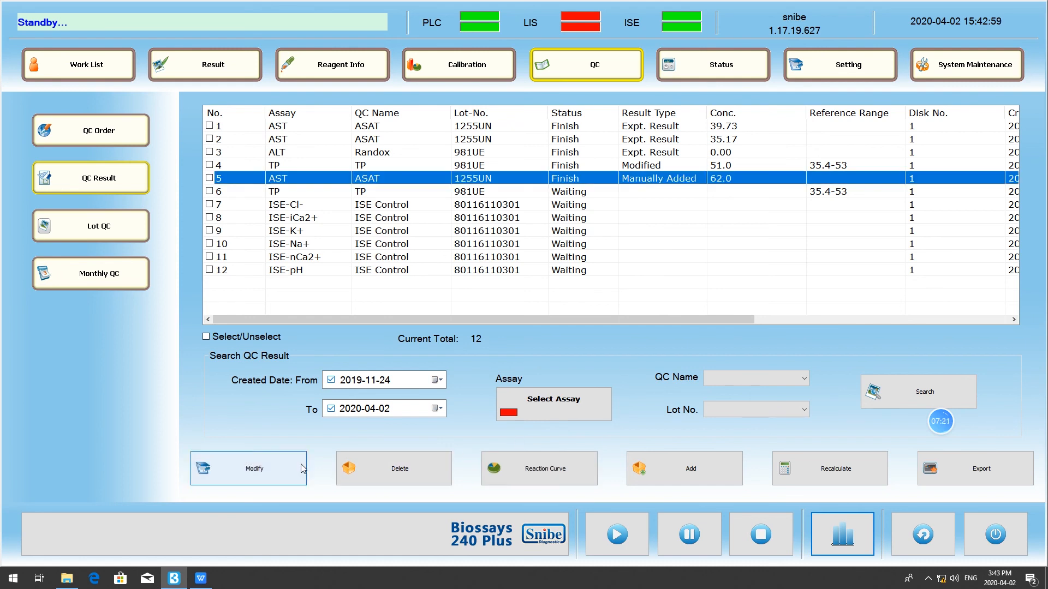
click(285, 471)
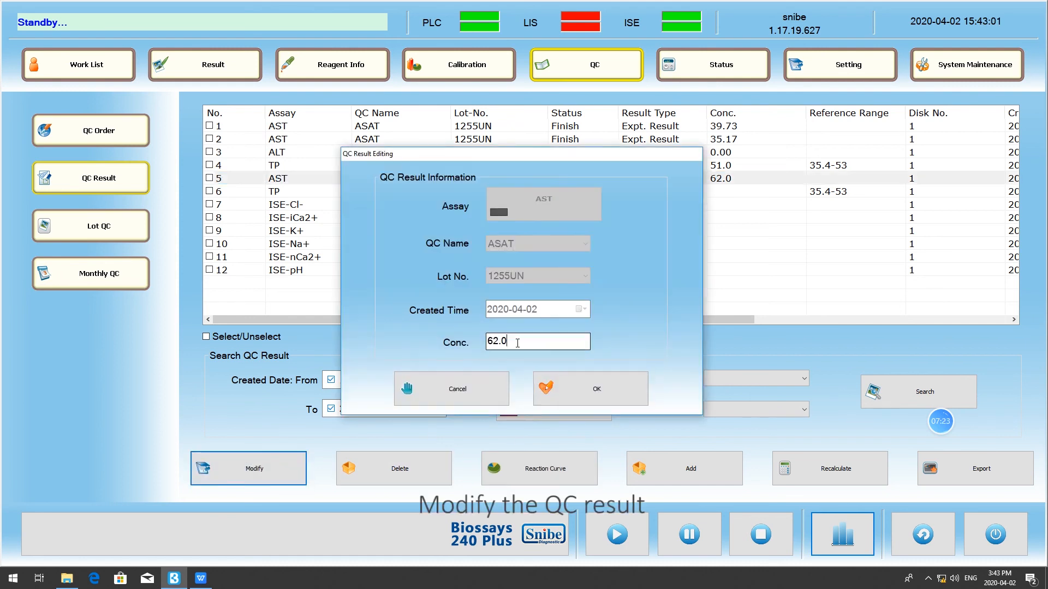
drag(516, 341, 458, 340)
text(3)
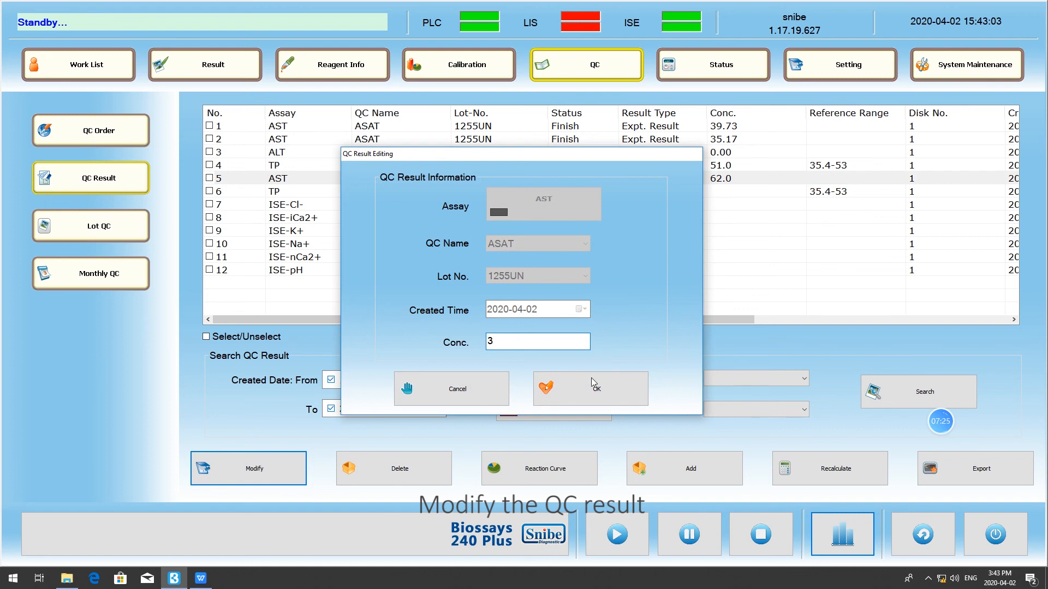
click(615, 386)
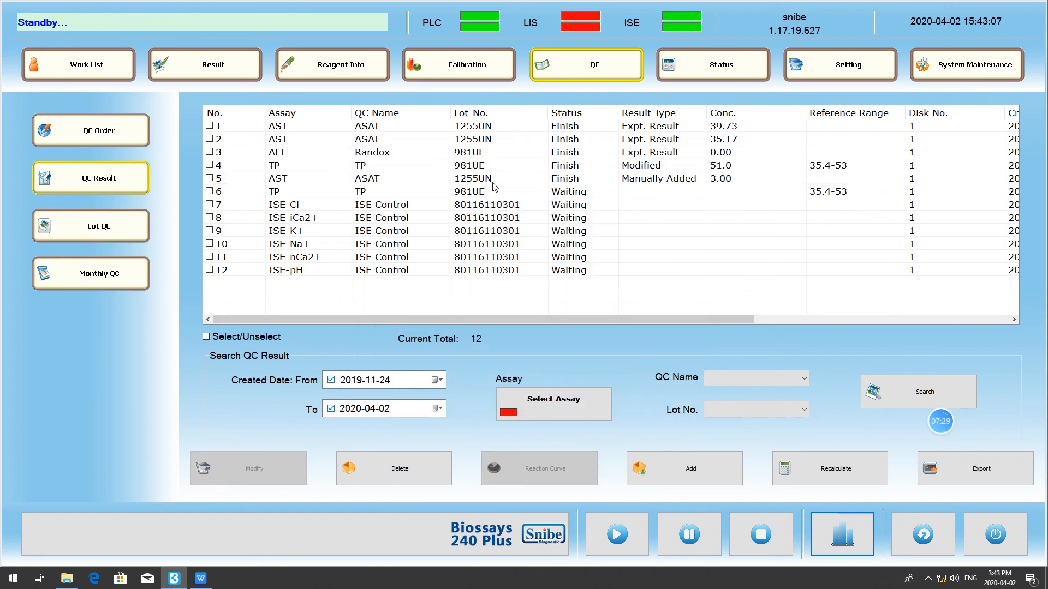
click(710, 180)
click(711, 184)
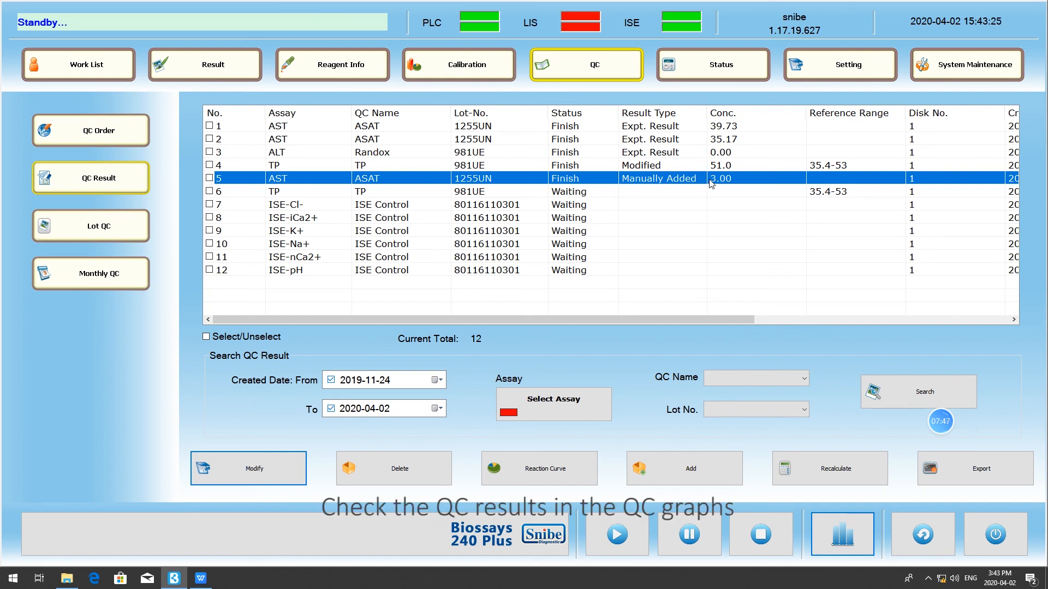
- Check the lot QC graphs of the ISE assays K+, Cl-, Na+, iCa2+, nCa2+ and pH
click(146, 232)
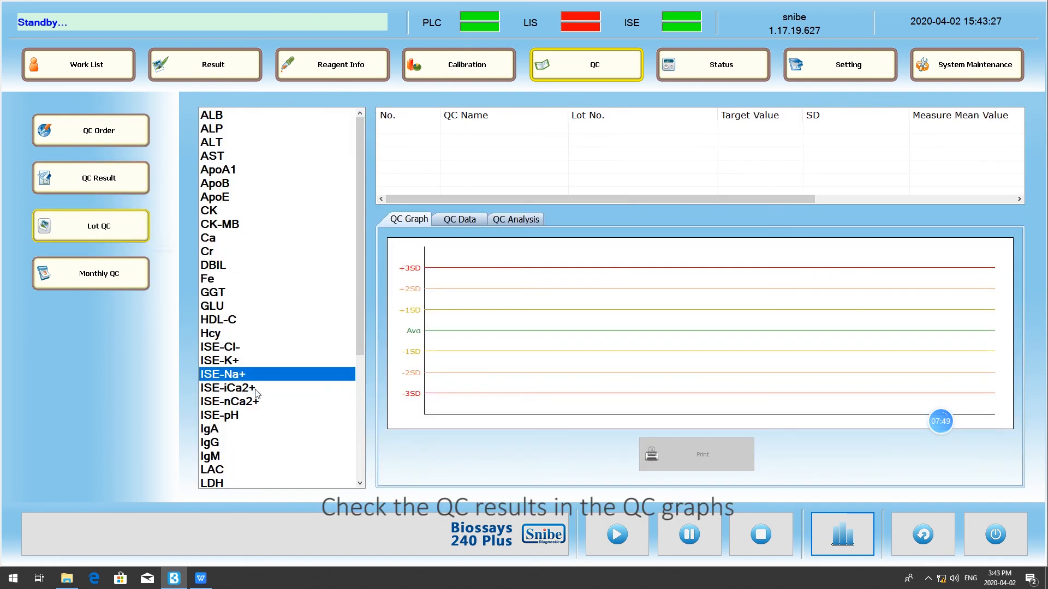
click(241, 361)
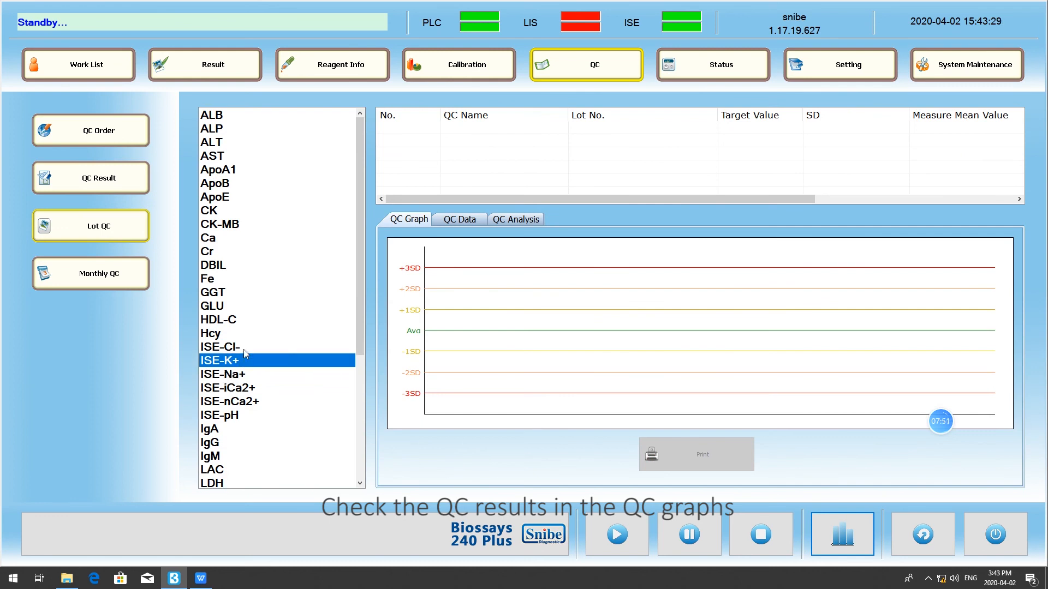
click(243, 350)
click(242, 374)
click(243, 389)
click(246, 402)
click(245, 415)
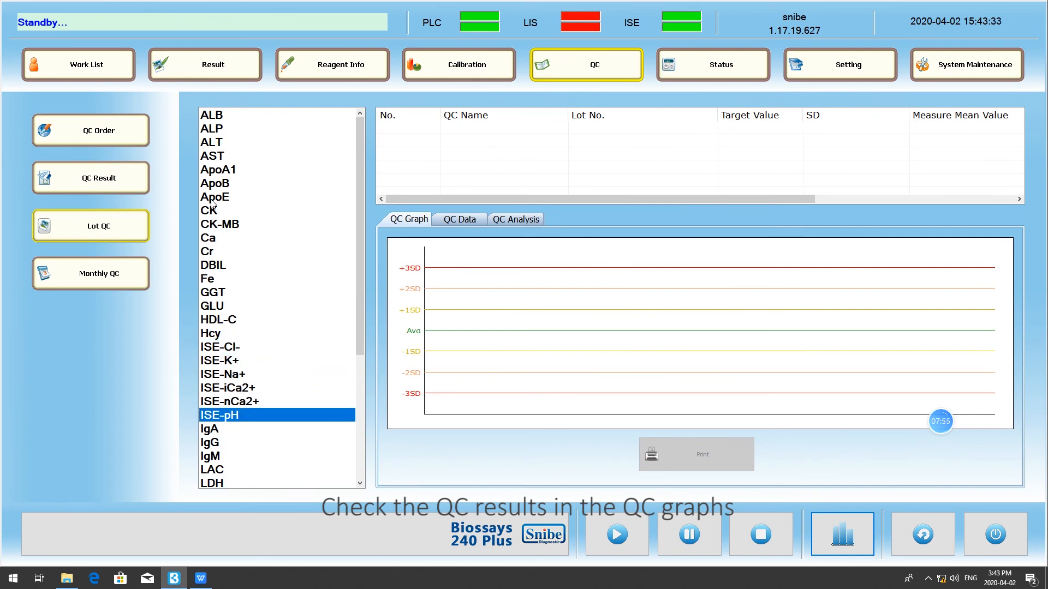
- Plot the Randox control of the ALT assay in the lot QC graph, then deselect it
click(218, 143)
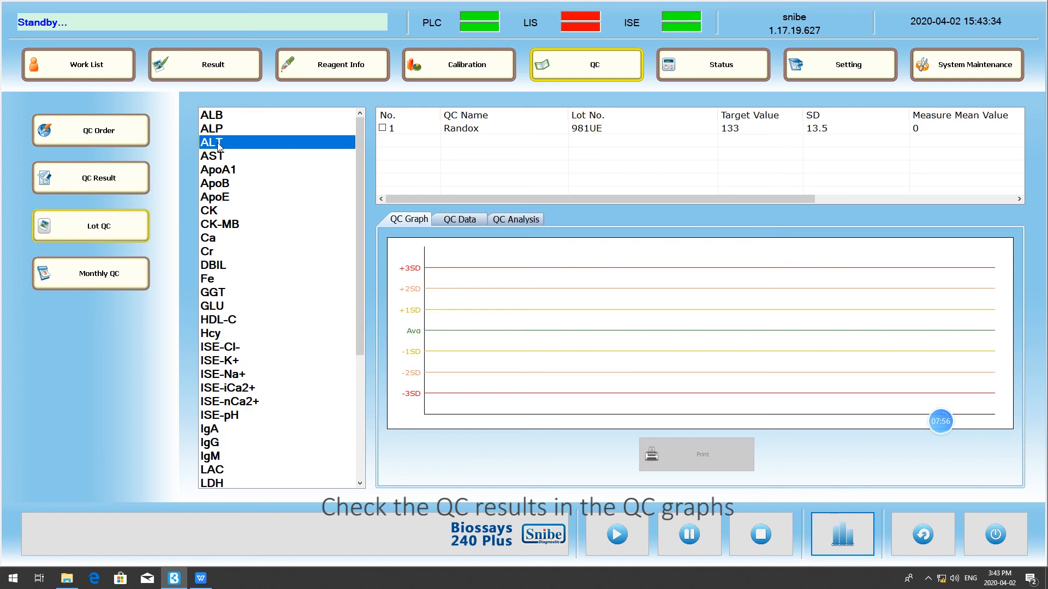
click(382, 127)
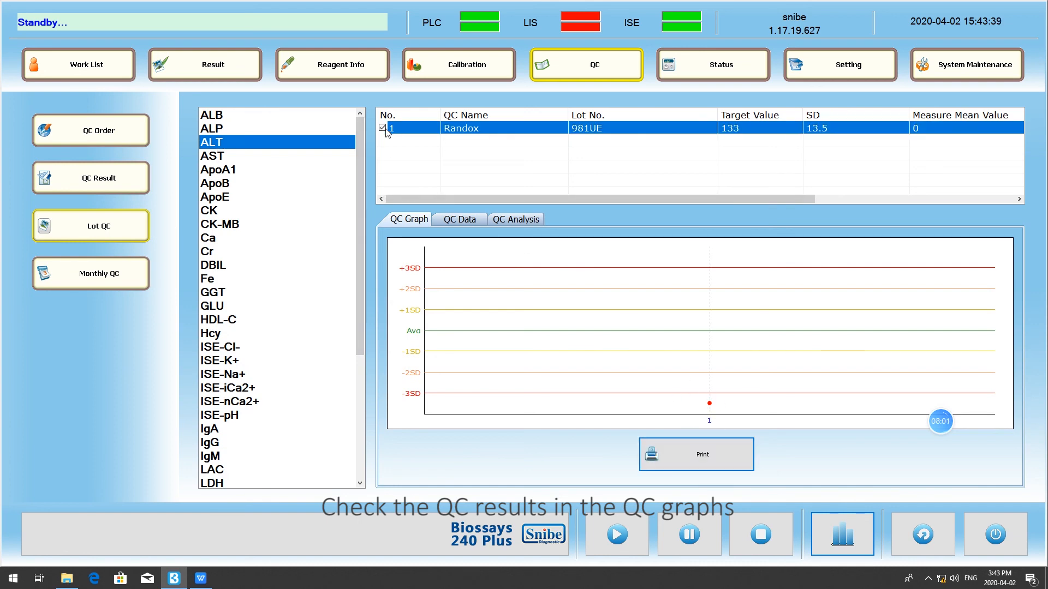
click(382, 128)
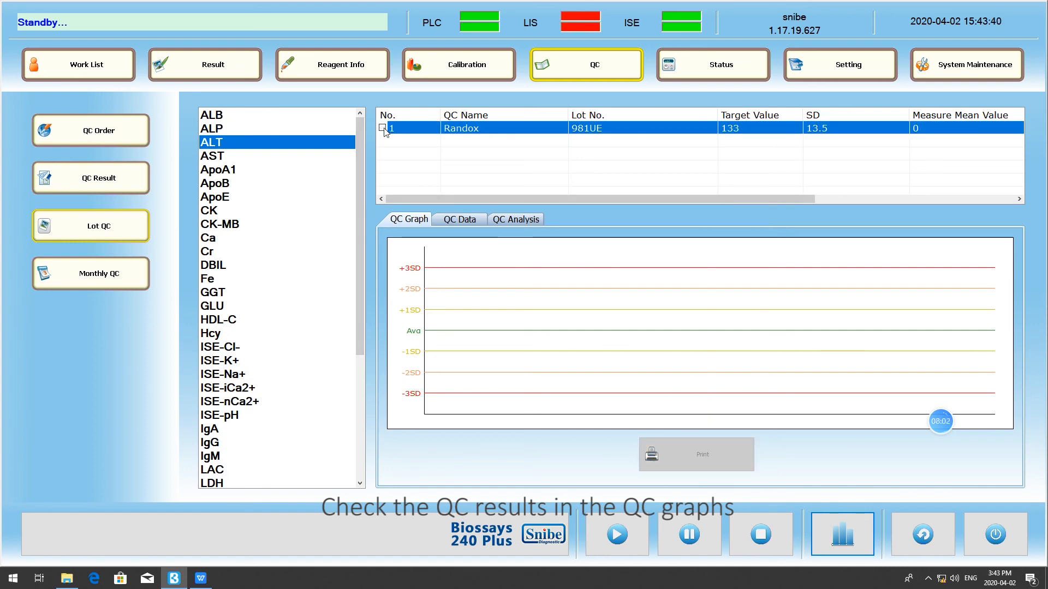
- Look through the assays' monthly QC graphs, ending on ISE-Na+
click(116, 274)
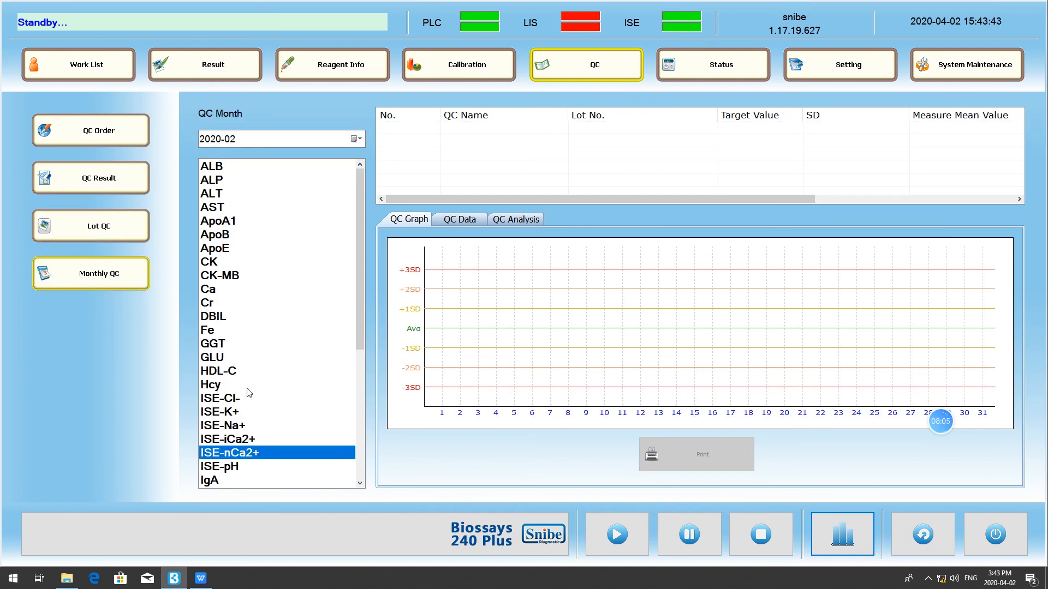
drag(223, 169, 223, 223)
drag(224, 270, 236, 452)
click(240, 427)
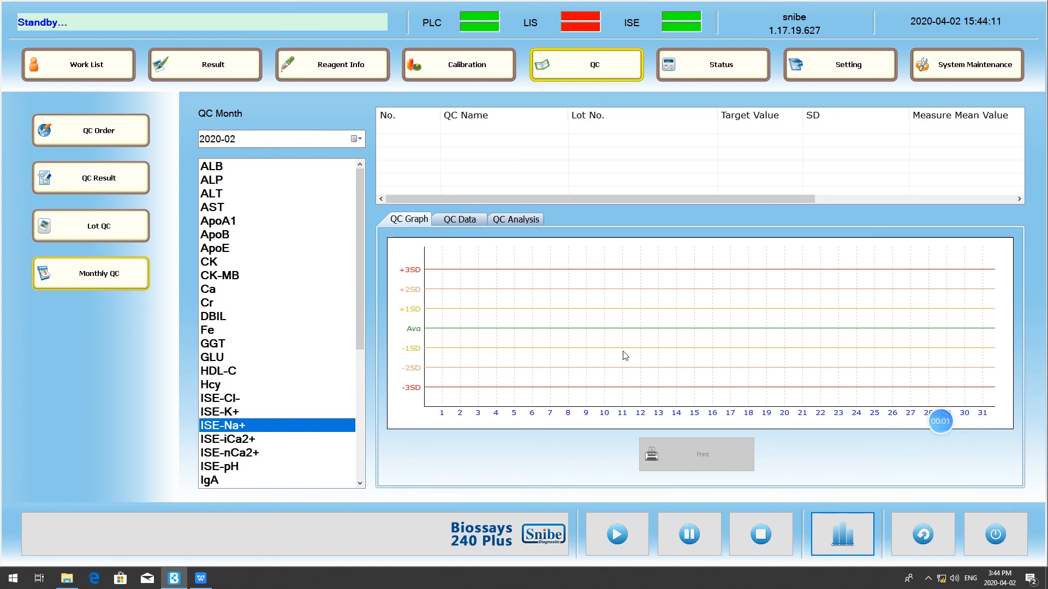
- Open the ISE status to check the running state, A and B standard reagents and electrodes
click(722, 67)
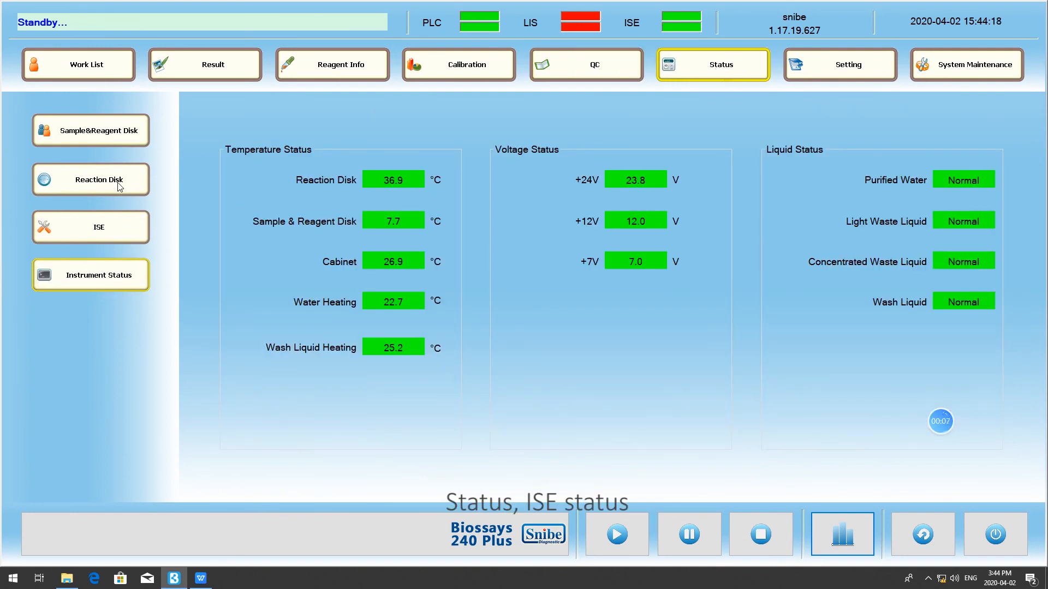
click(134, 239)
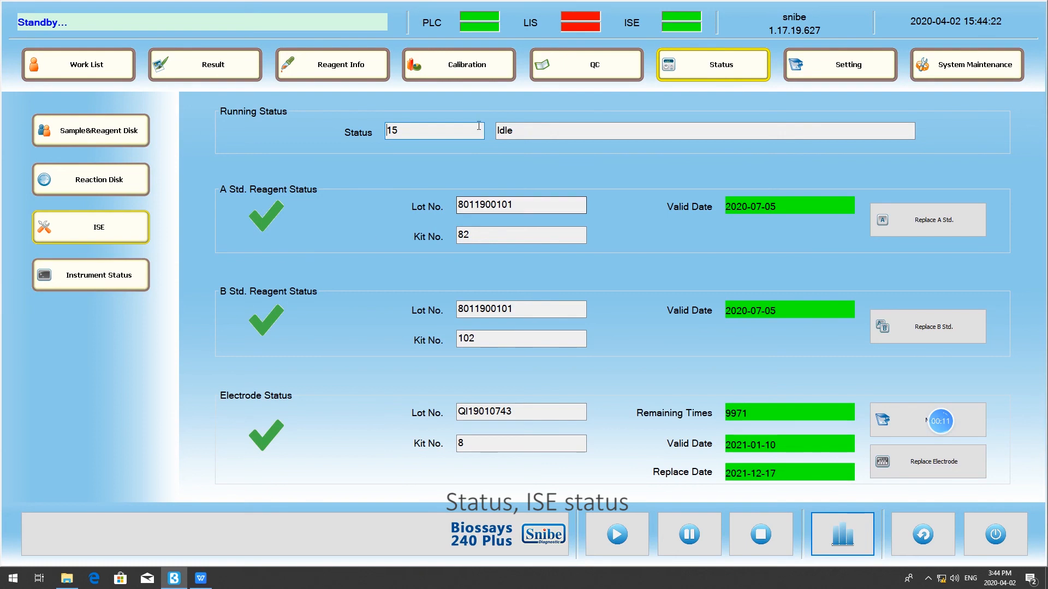
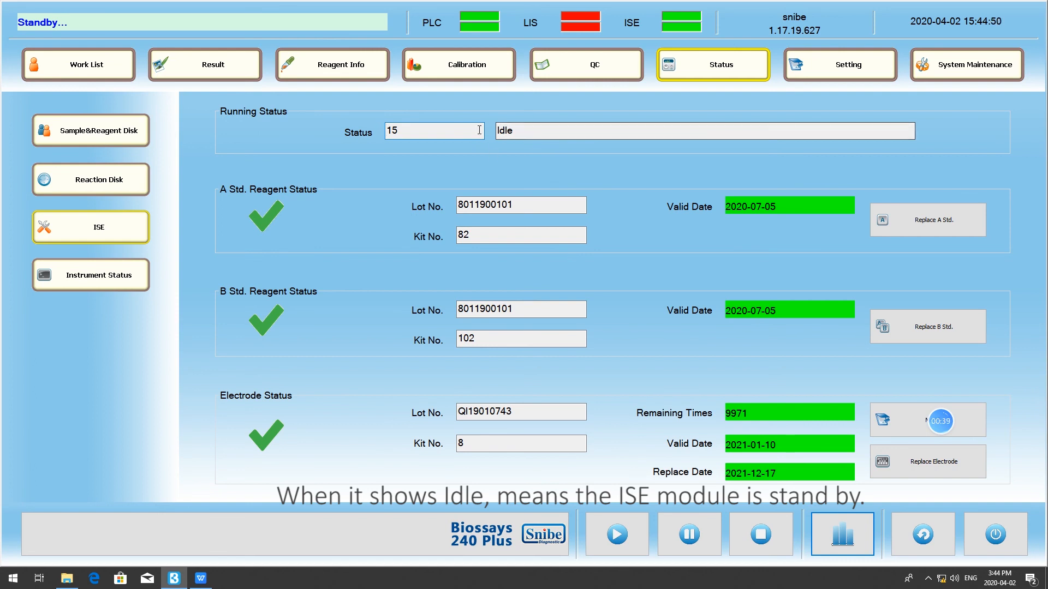
- Open the replacement procedures for the A standard, B standard and electrode in turn, cancelling each at its first prompt
click(955, 227)
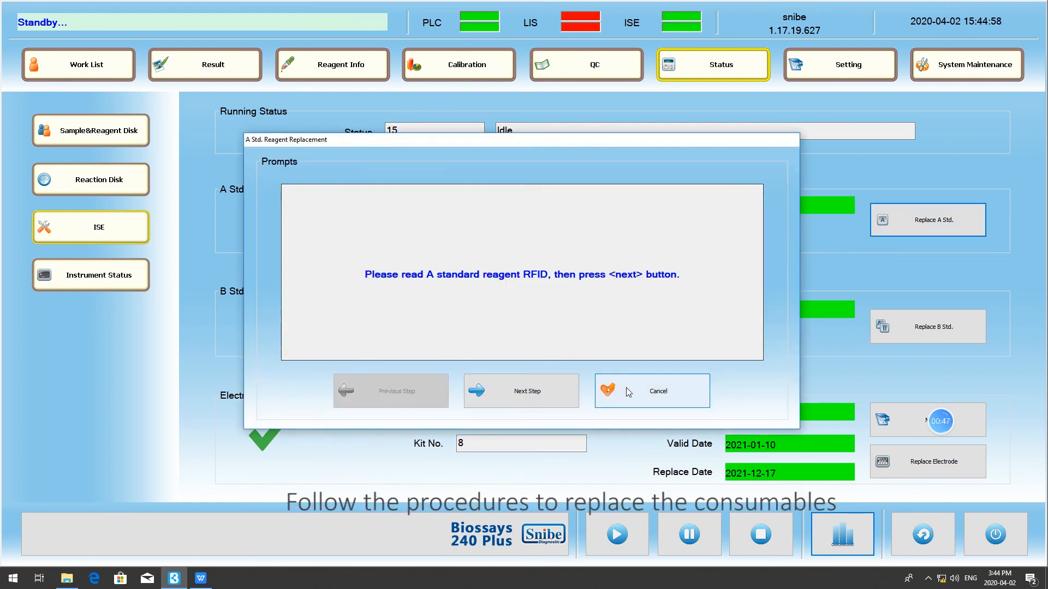
click(659, 393)
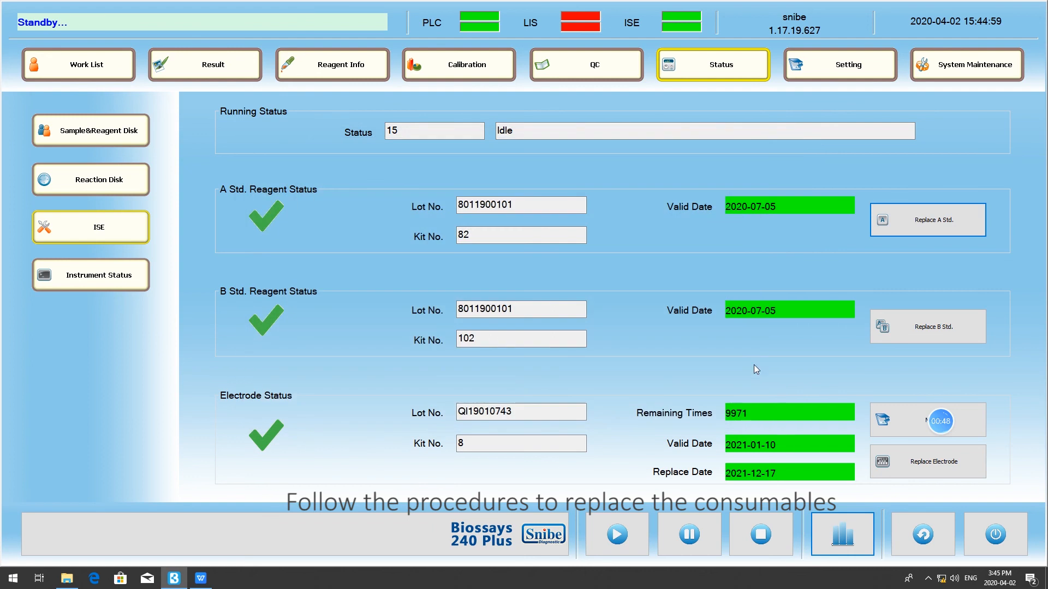
click(919, 327)
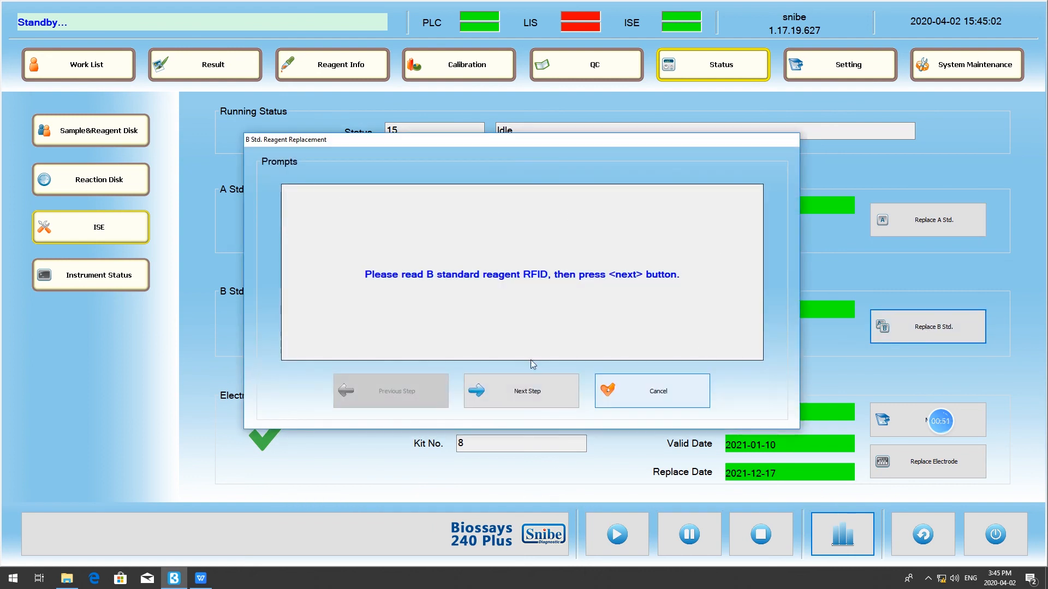
click(676, 408)
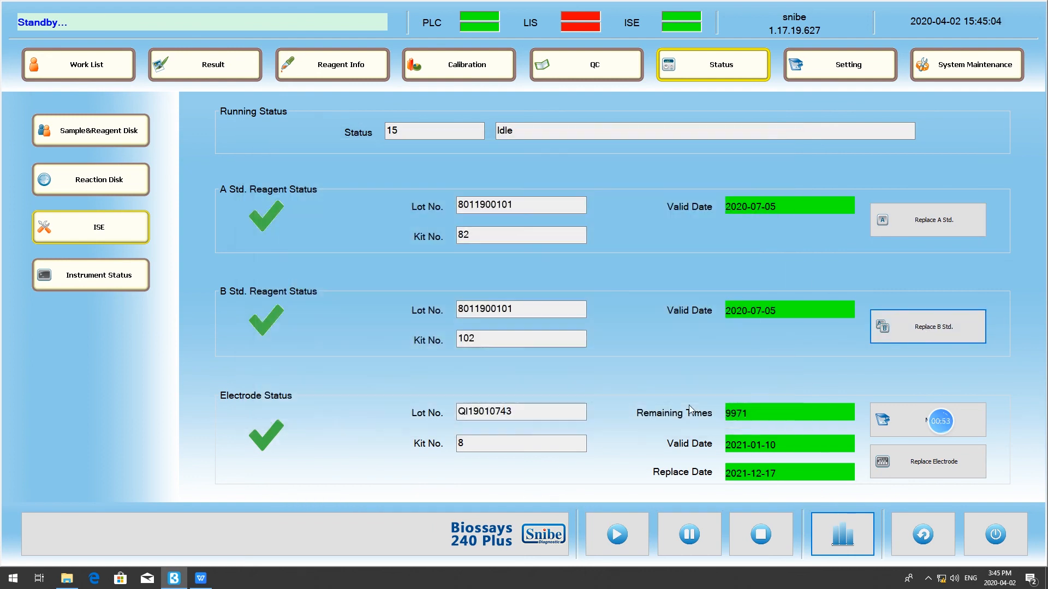
click(915, 472)
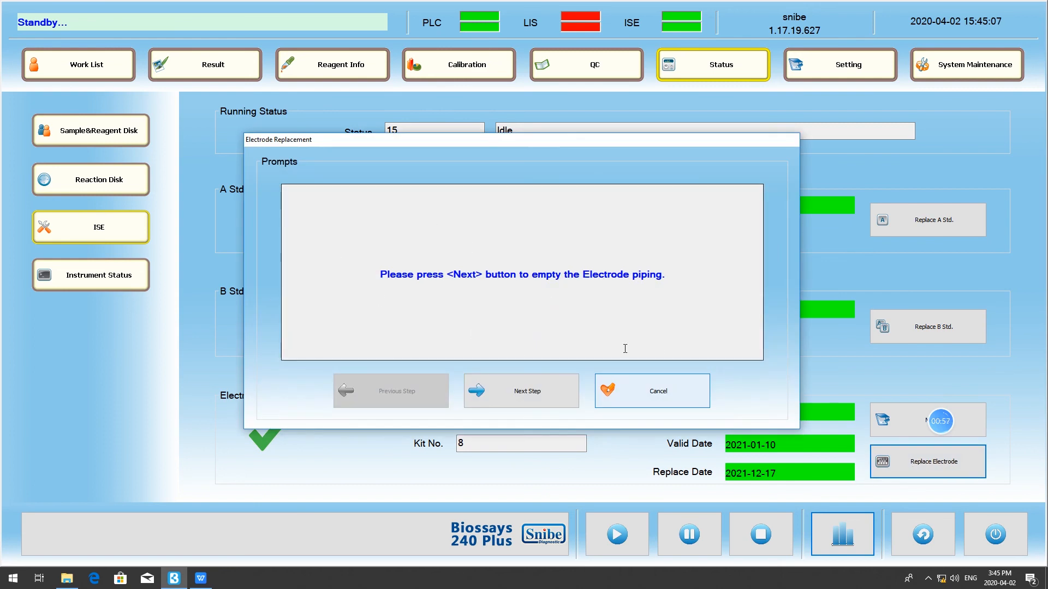
click(674, 397)
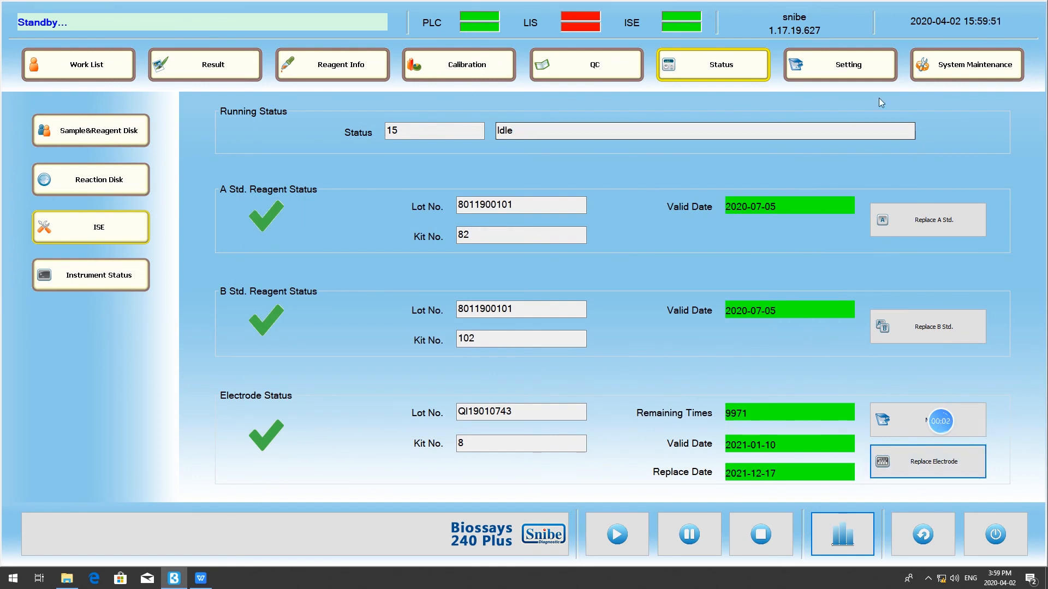
- Open the ISE assay settings and review the editable parameters of ISE-iCa2+, including its normal range
click(871, 70)
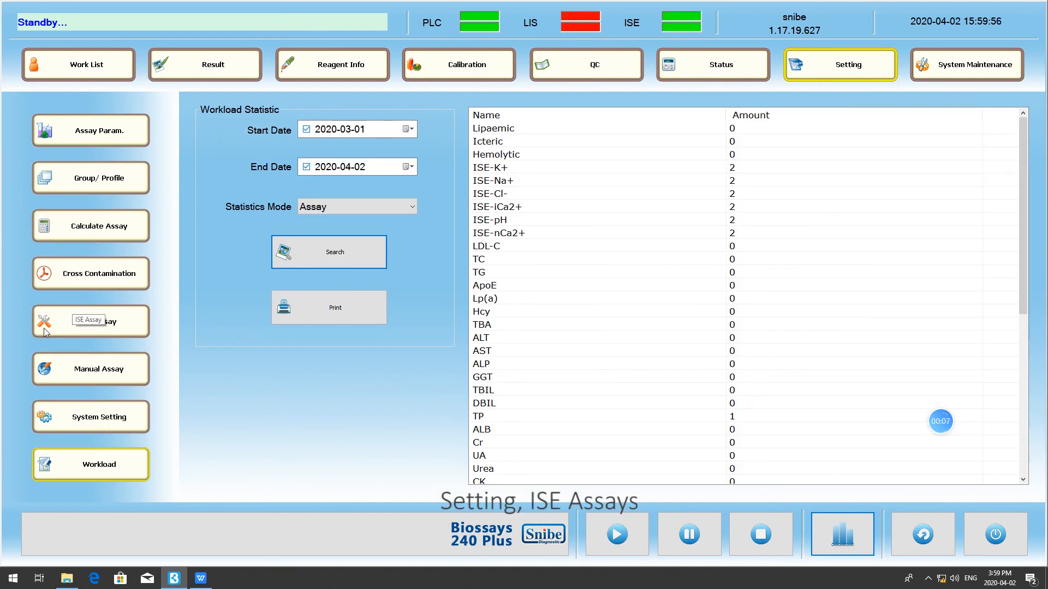
click(129, 330)
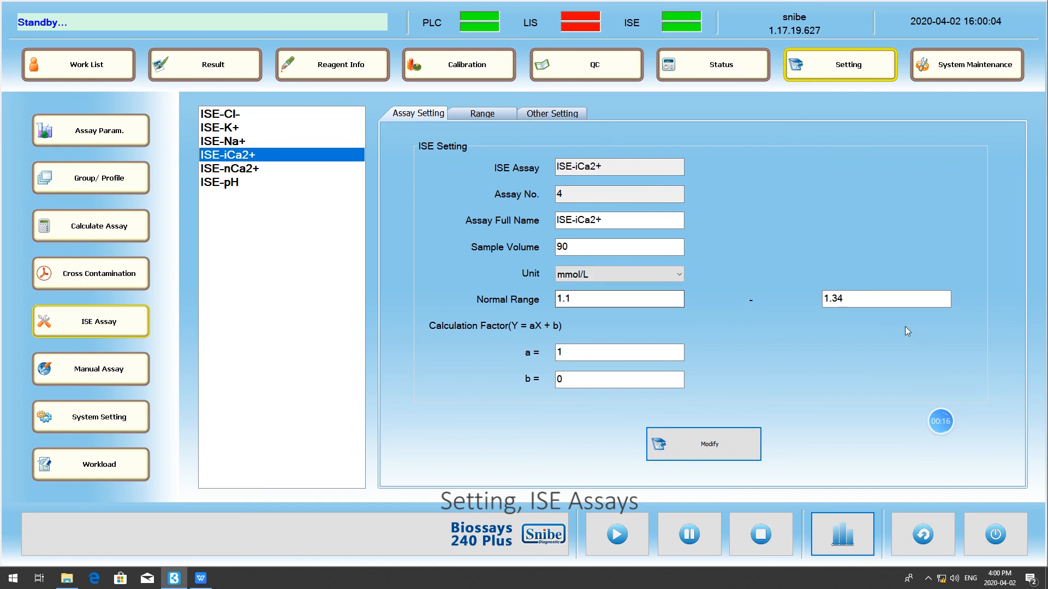
click(695, 440)
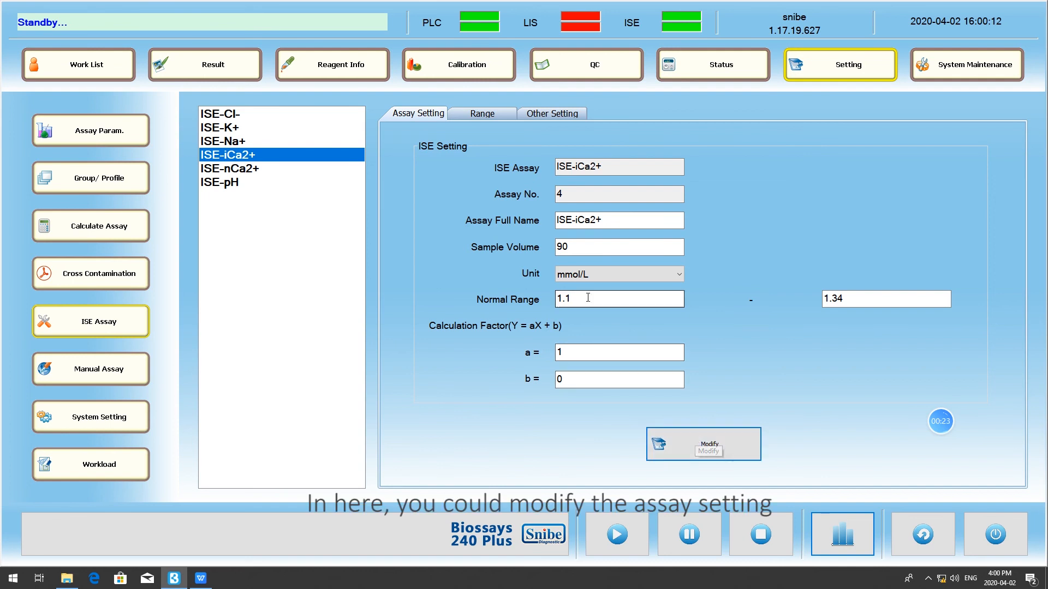
double_click(615, 300)
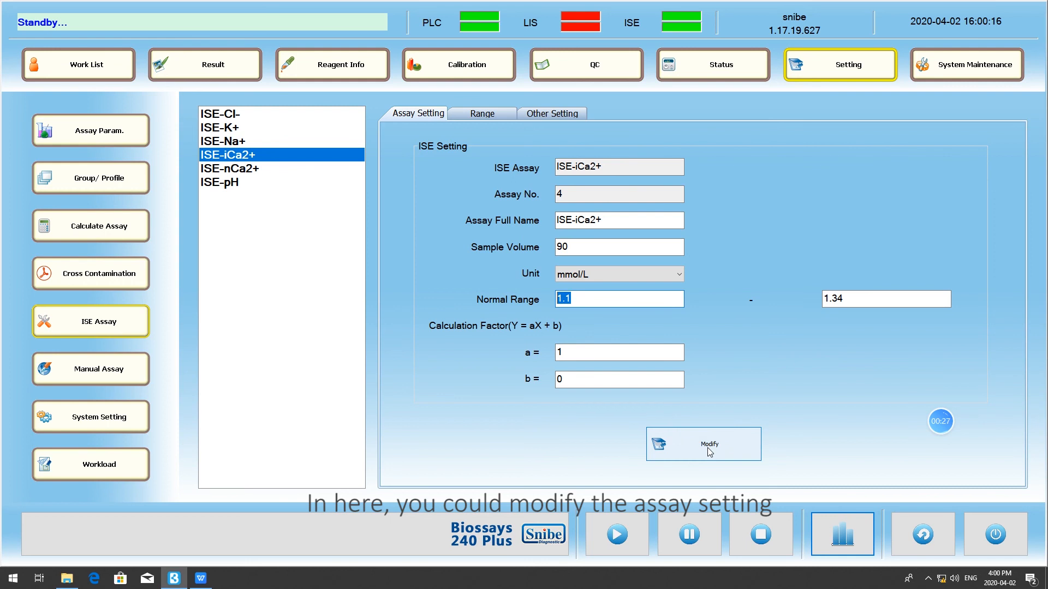
- Start a new reference range for ISE-iCa2+ with sex Male and age 25 to 35 years
click(489, 116)
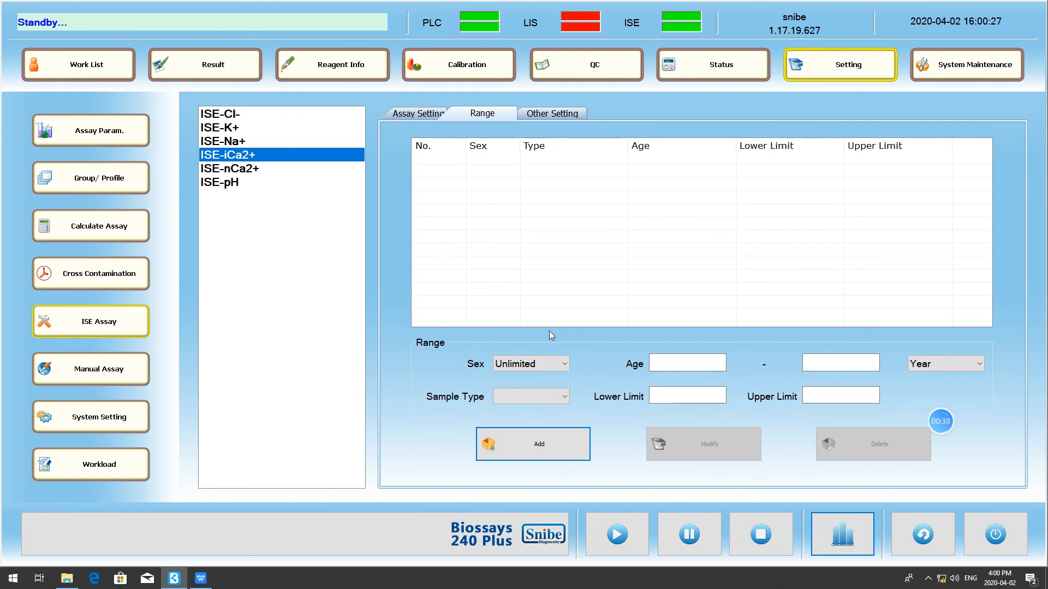
click(564, 364)
click(541, 388)
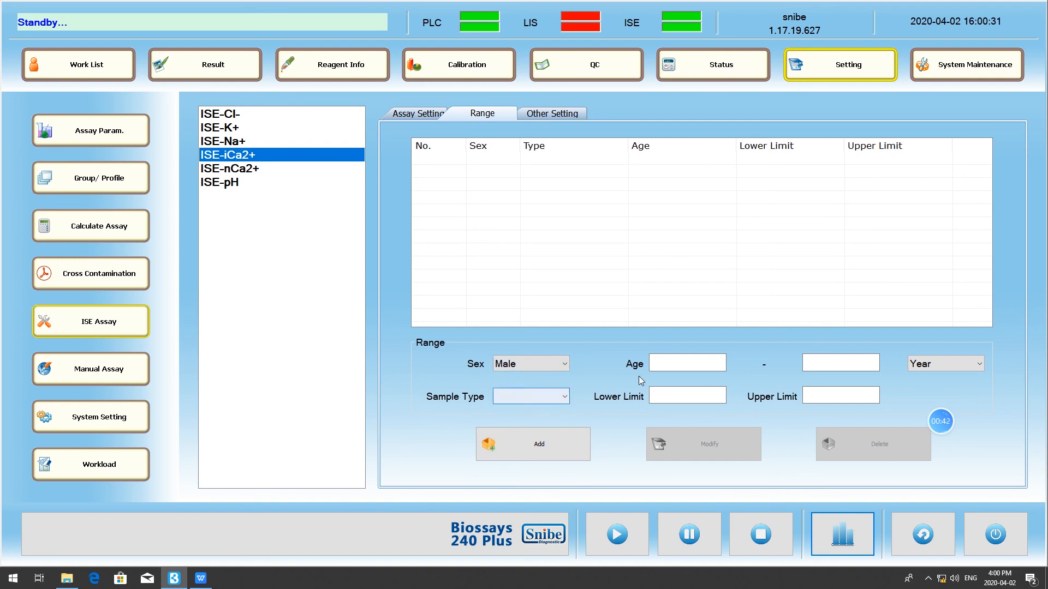
click(678, 363)
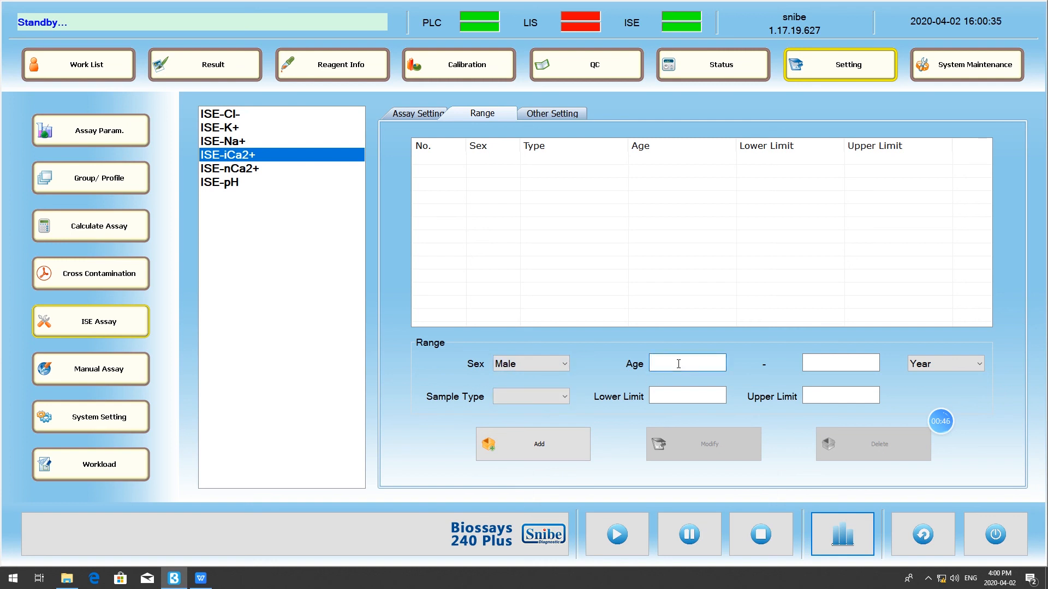
text(25)
click(818, 367)
text(356)
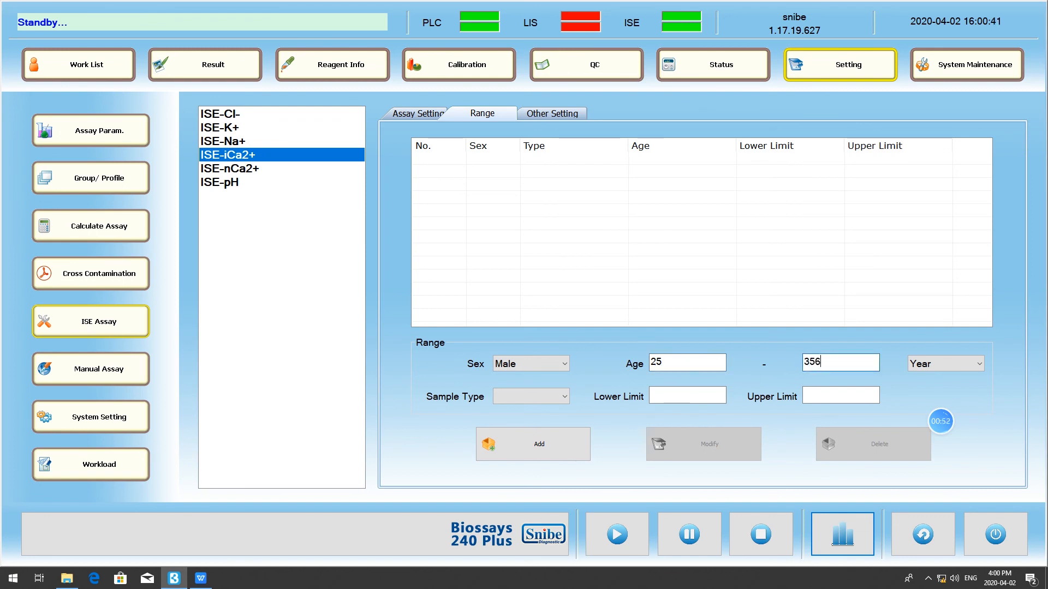
key(BackSpace)
- Set the range's sample type to serum, lower limit to 55 and upper limit to 66, and add it to the list
click(528, 396)
click(527, 424)
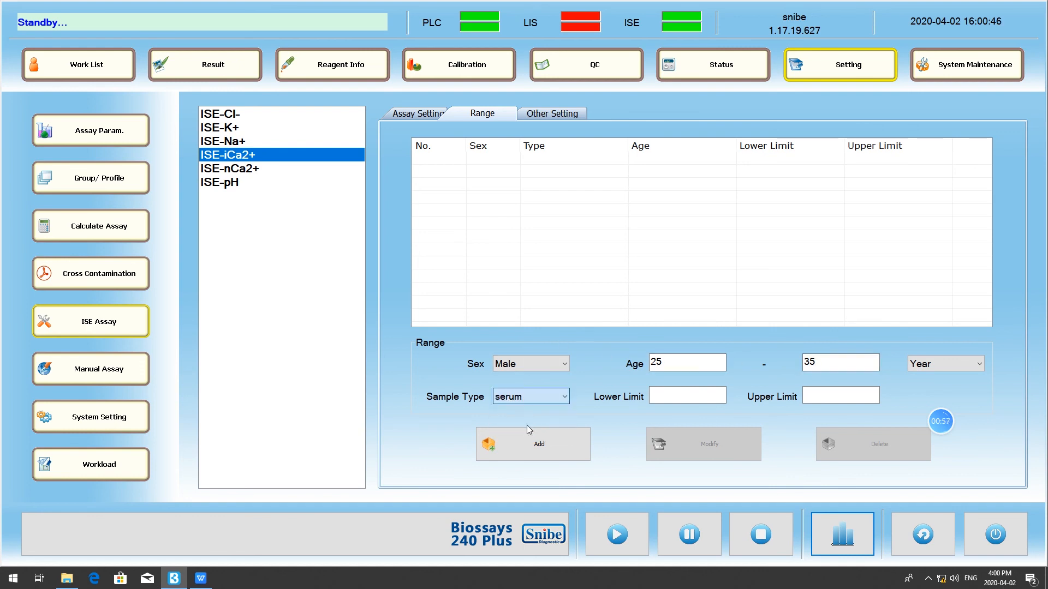
click(671, 396)
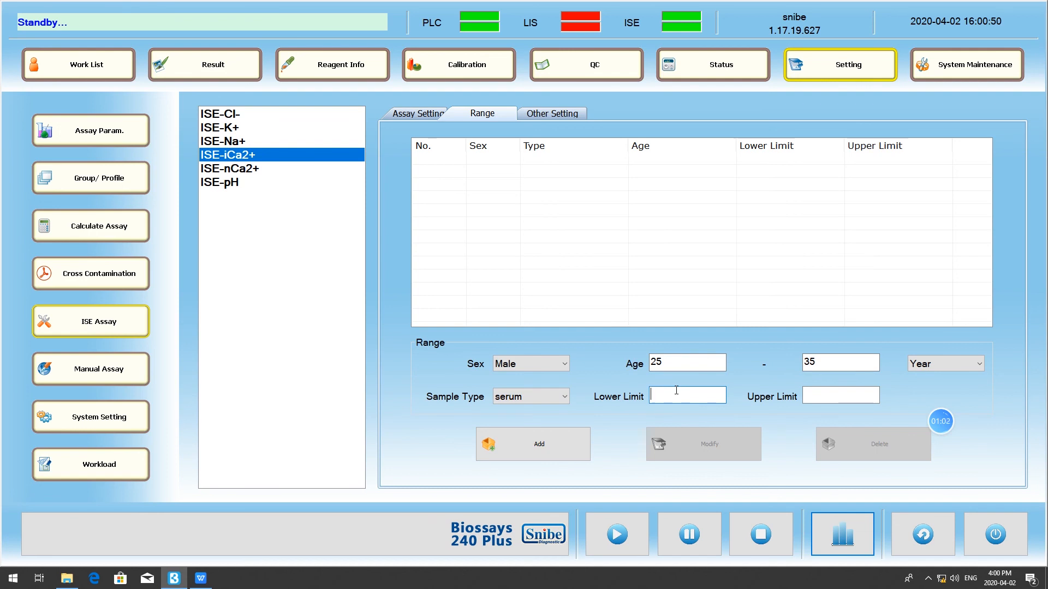
text(55)
text(66)
click(571, 445)
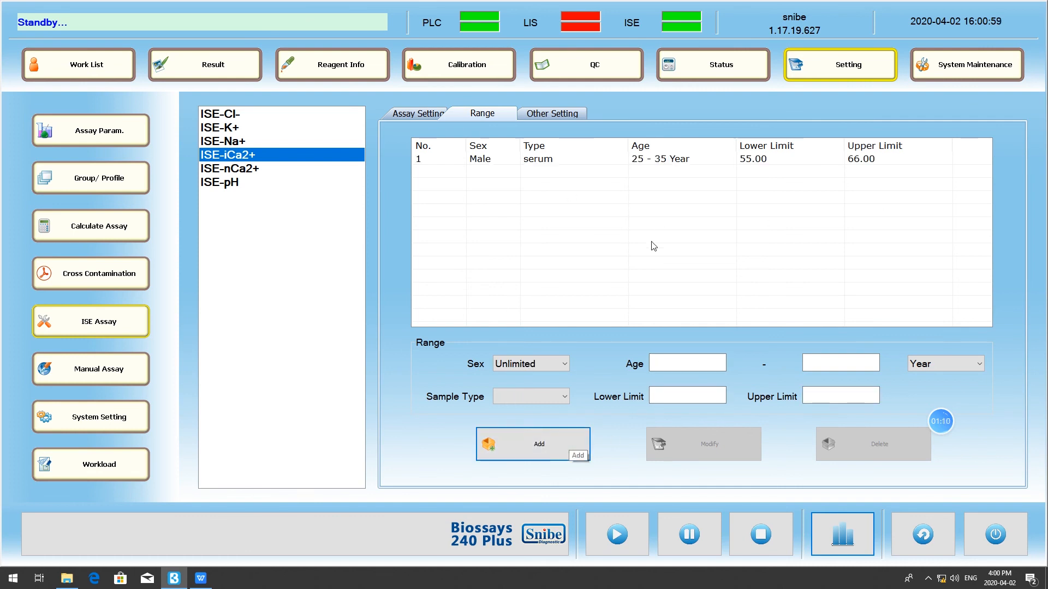
- Change the lower limit of the male serum range for ISE-iCa2+ to 50
click(676, 159)
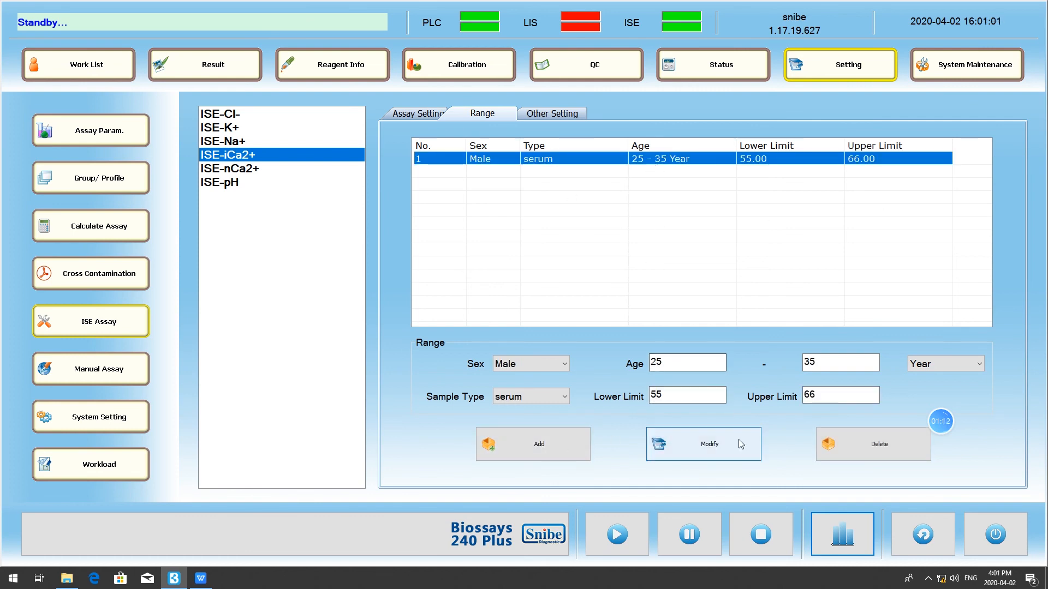
double_click(656, 395)
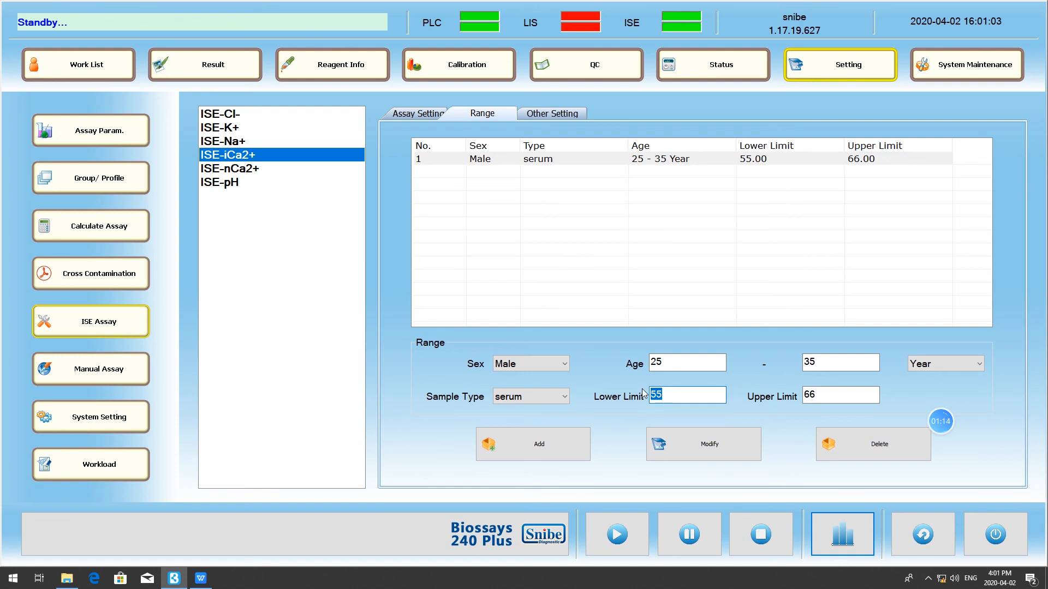
text(50)
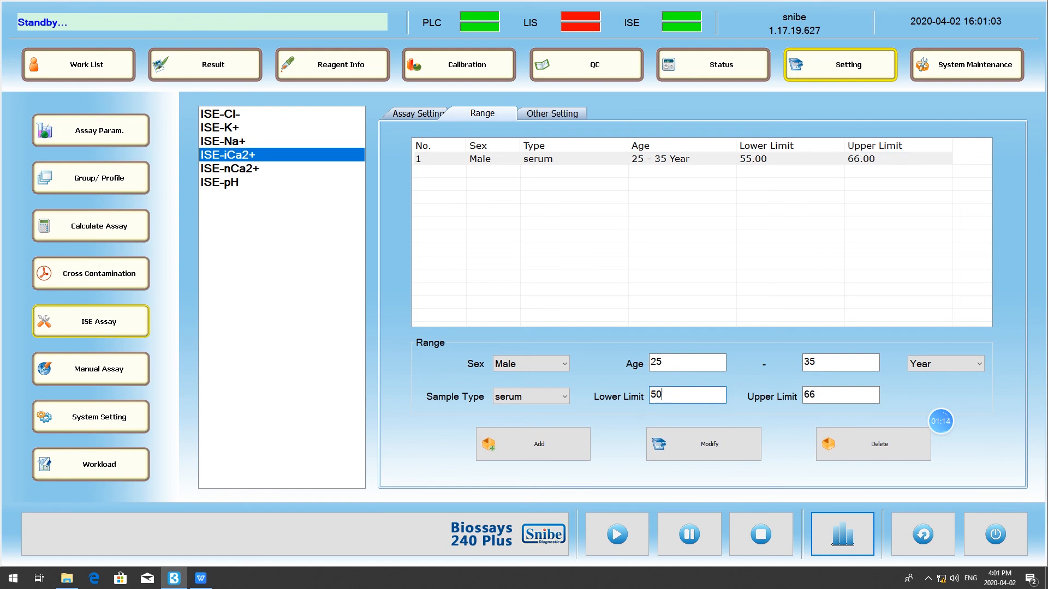
click(708, 455)
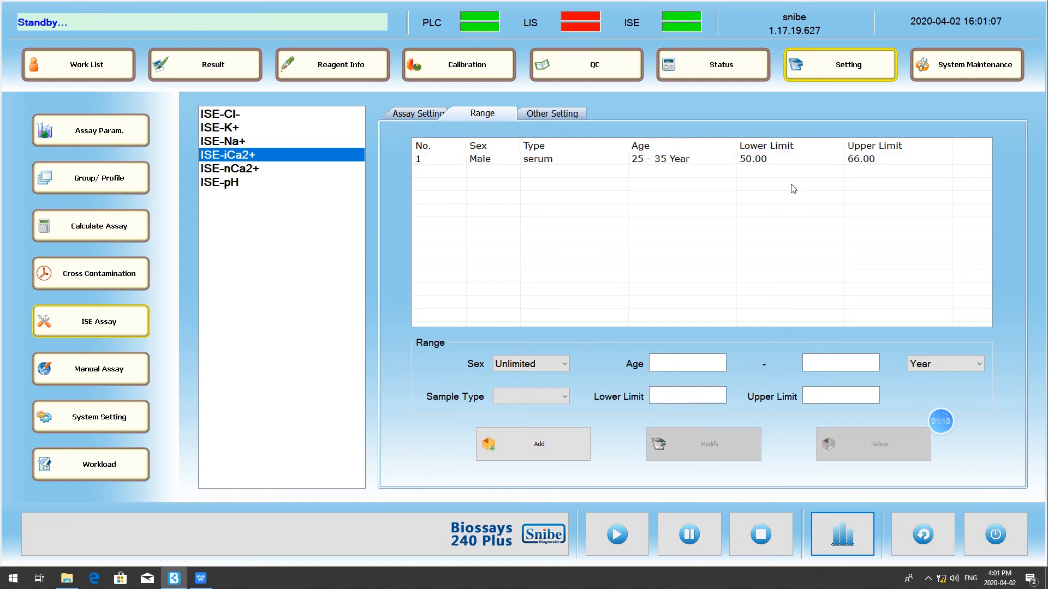
- Delete the male serum range from ISE-iCa2+ and check the other ISE settings
click(535, 160)
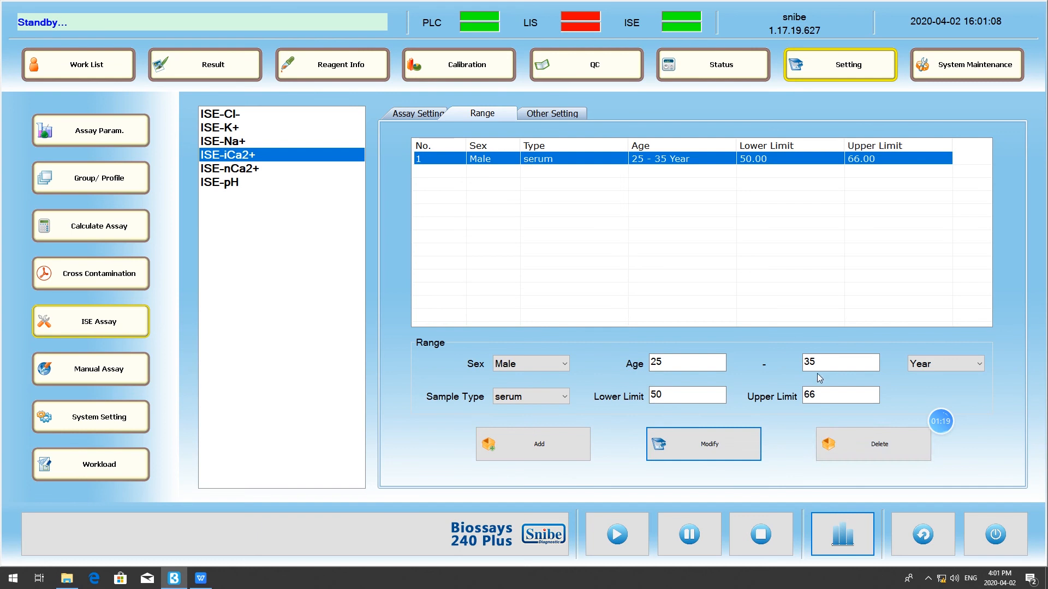
click(853, 442)
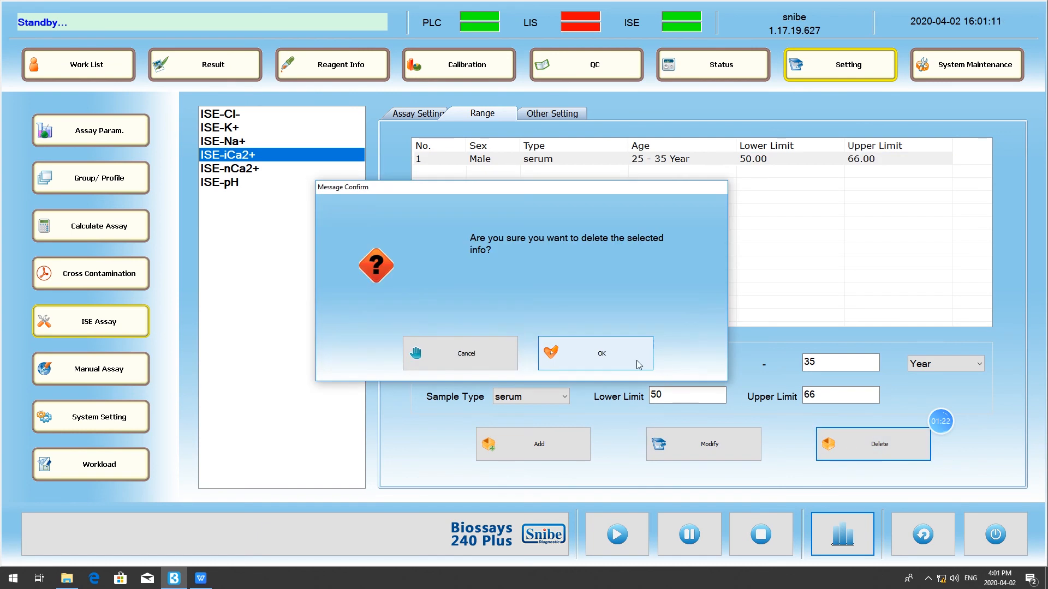
click(639, 365)
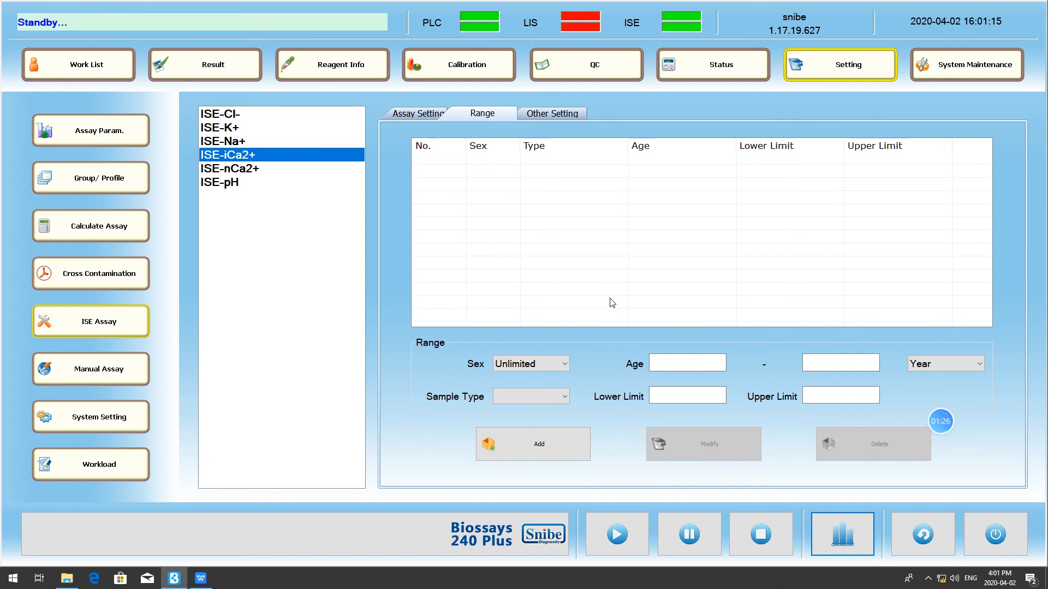
click(584, 116)
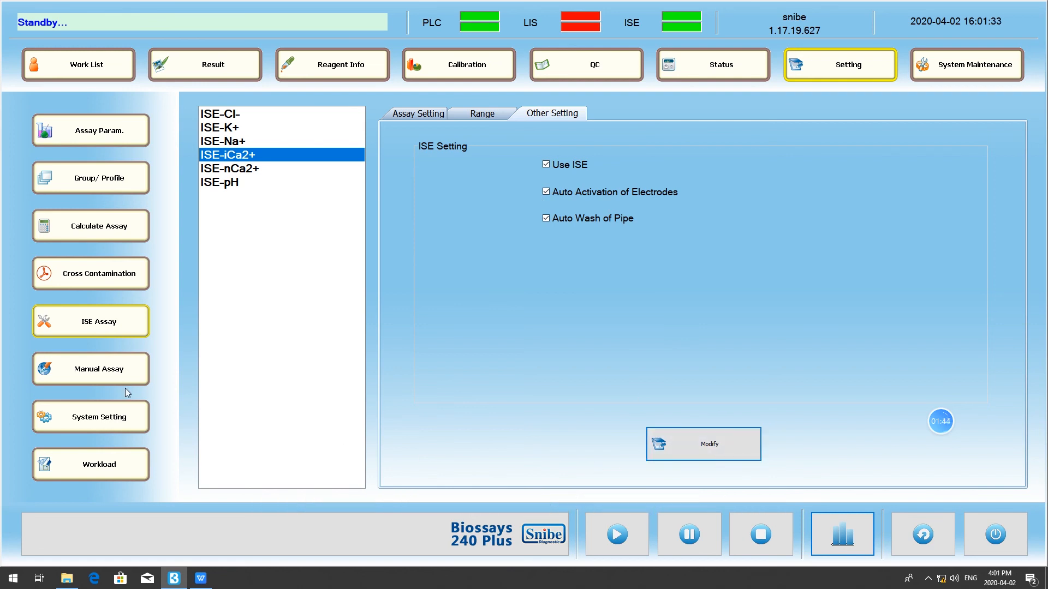
- In the manual assay settings, rename the THS entry to T and try to add it as a new assay numbered 521
click(111, 372)
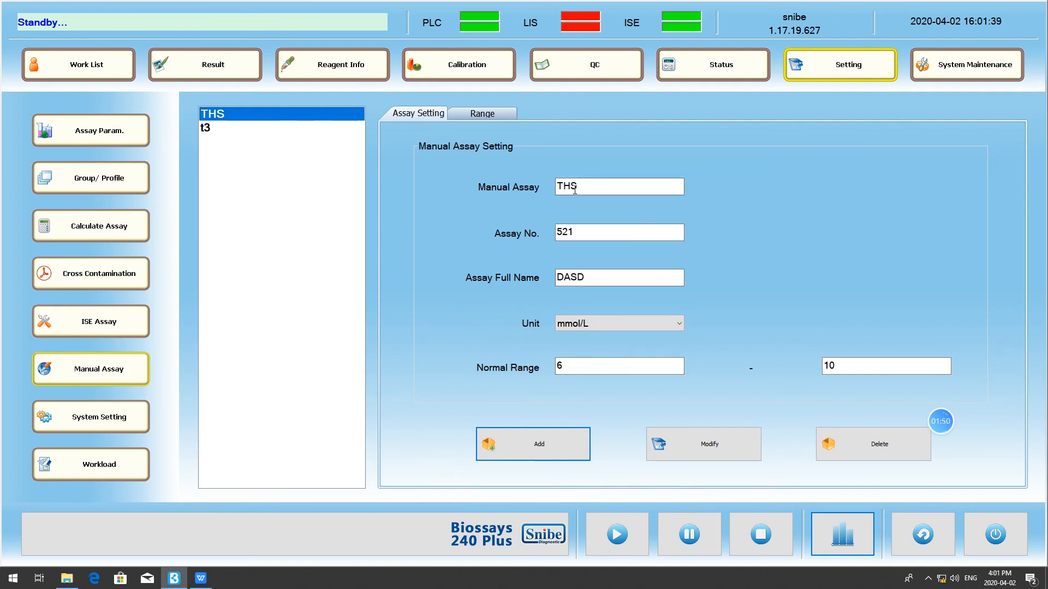
drag(592, 189, 567, 191)
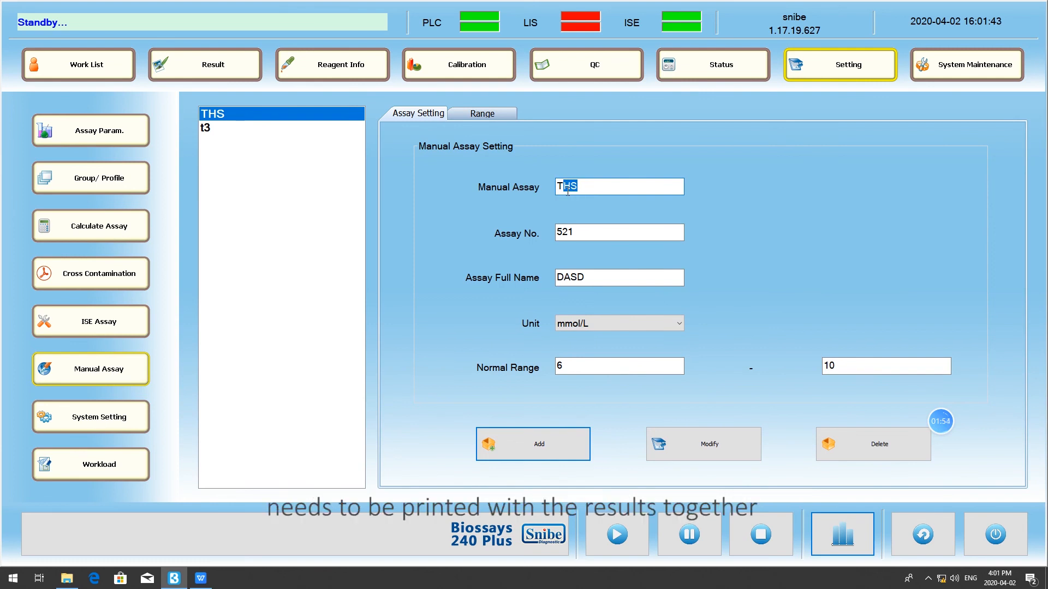
key(BackSpace)
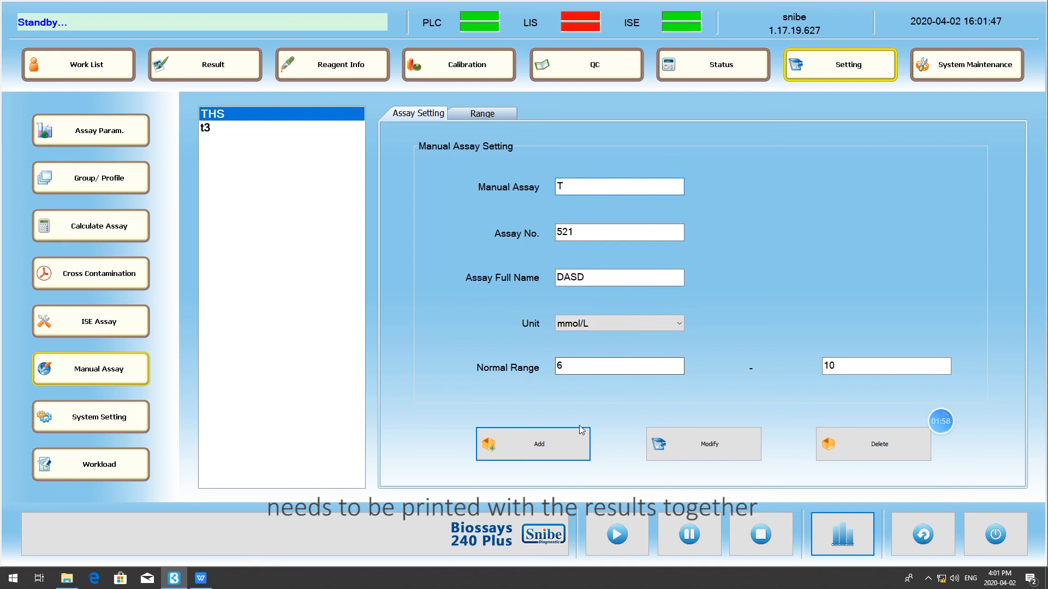
double_click(584, 231)
double_click(568, 277)
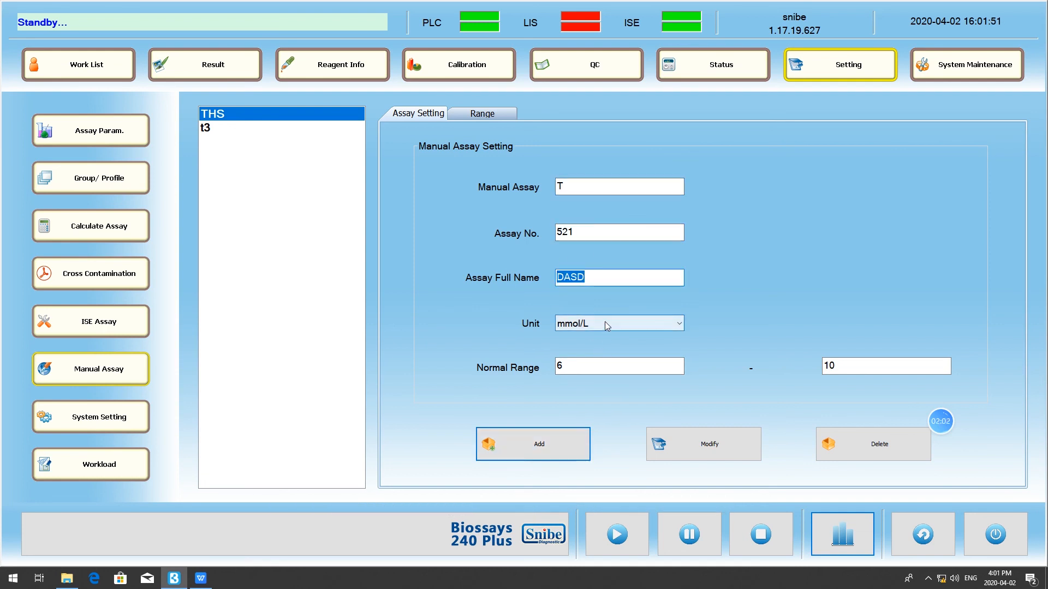
click(606, 325)
click(606, 325)
click(597, 364)
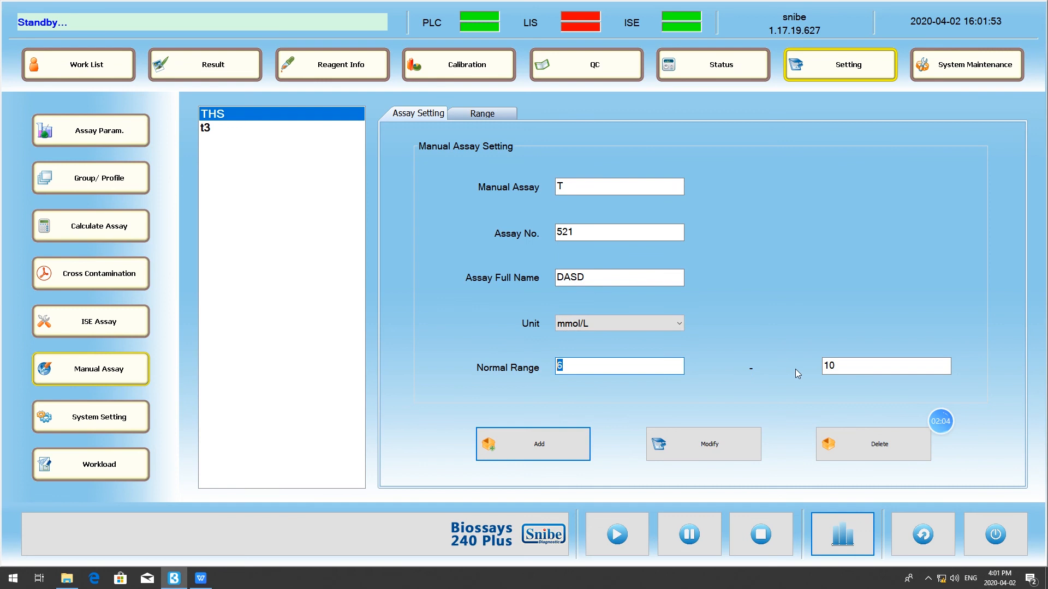
click(849, 365)
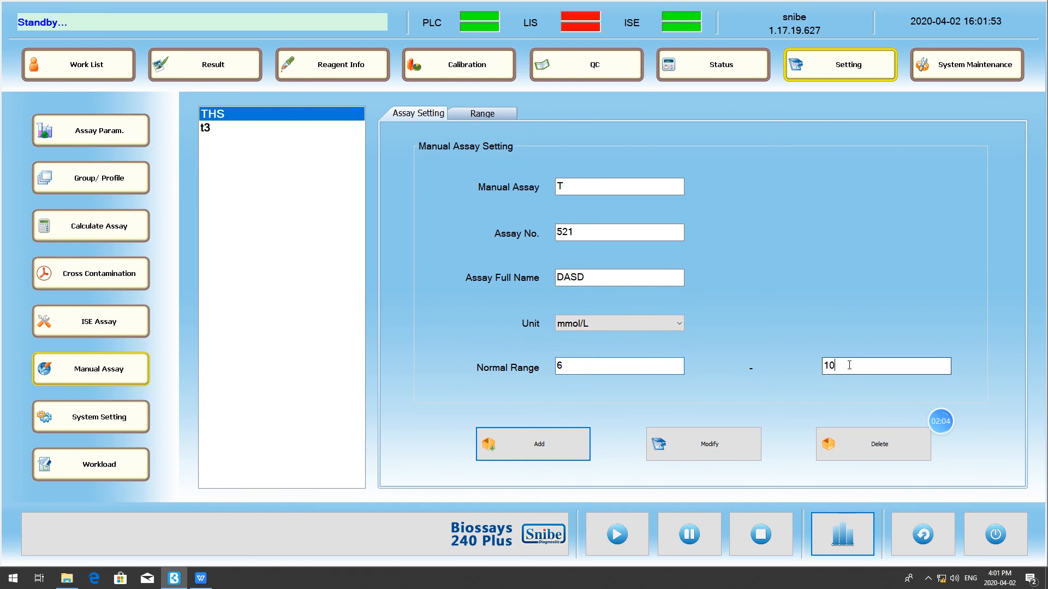
click(528, 451)
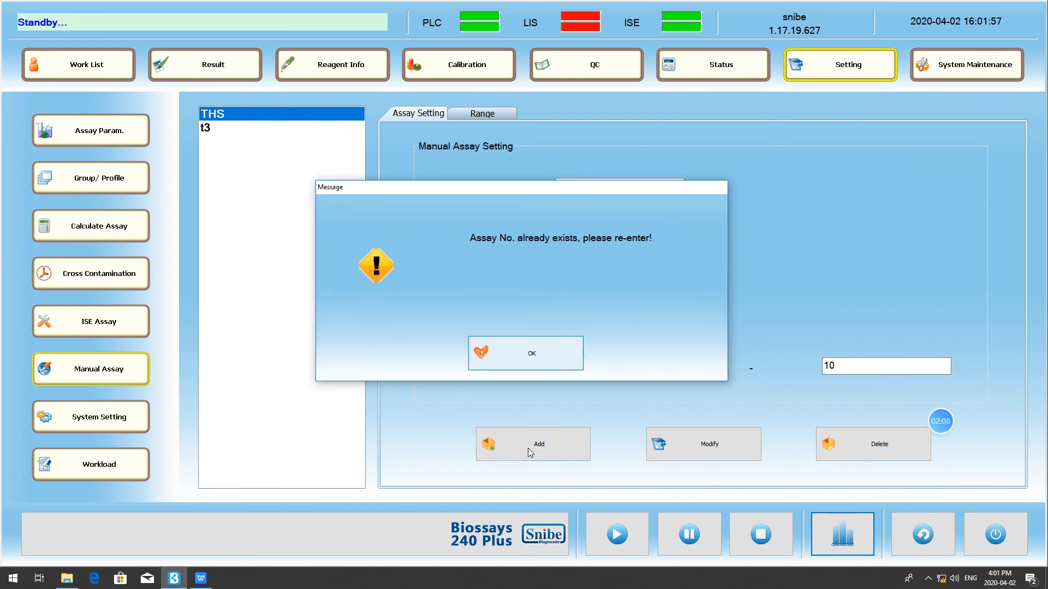
click(516, 367)
- Set the assay number to 520 and add T as a new manual assay
drag(575, 232, 567, 229)
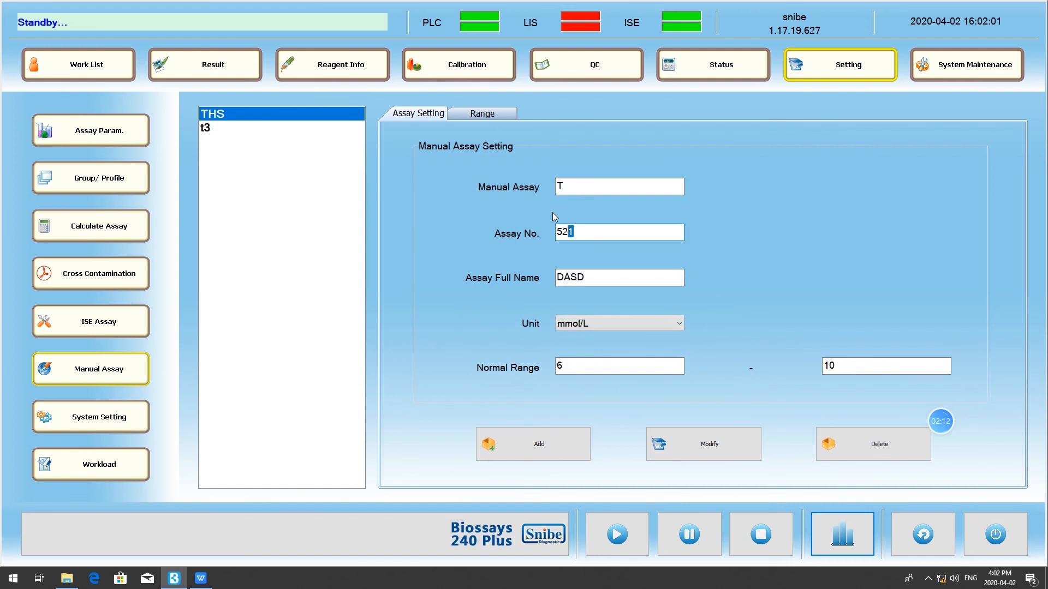
text(0)
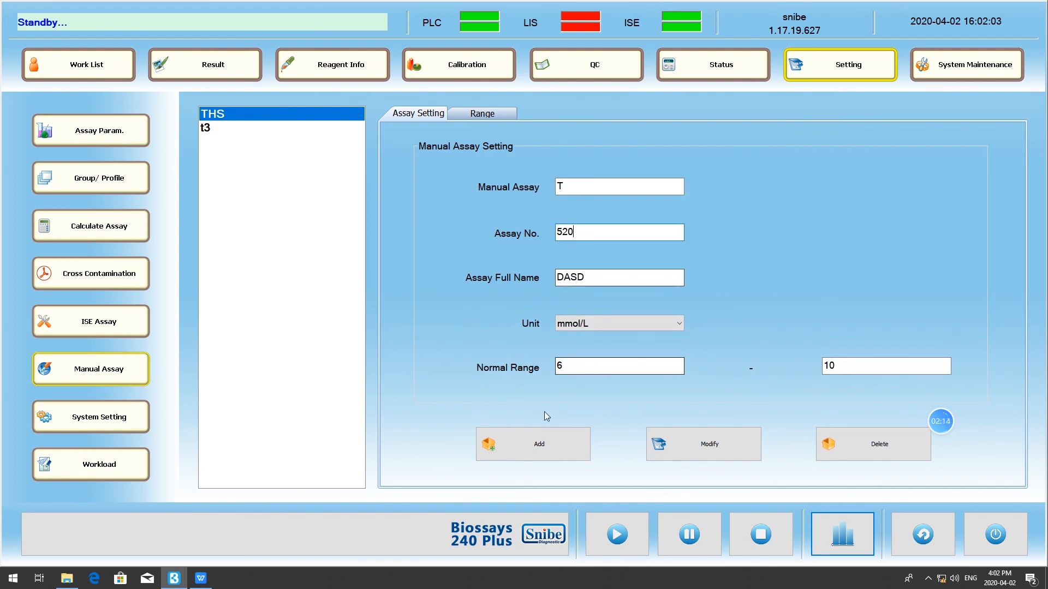
click(539, 450)
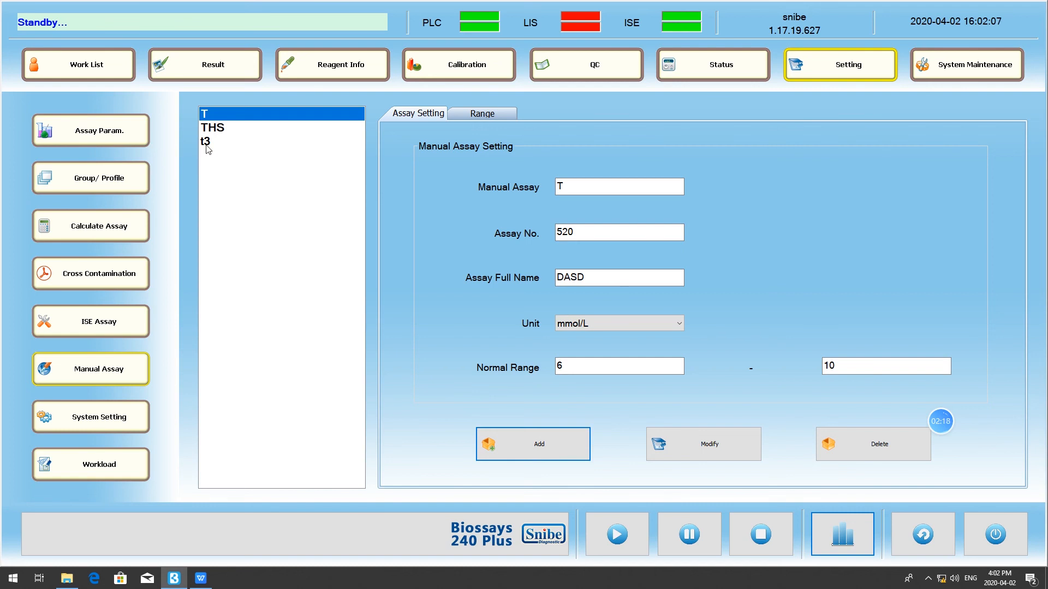
- Open the experiment results and select the waiting sample in row 7, at disk position 9
click(235, 74)
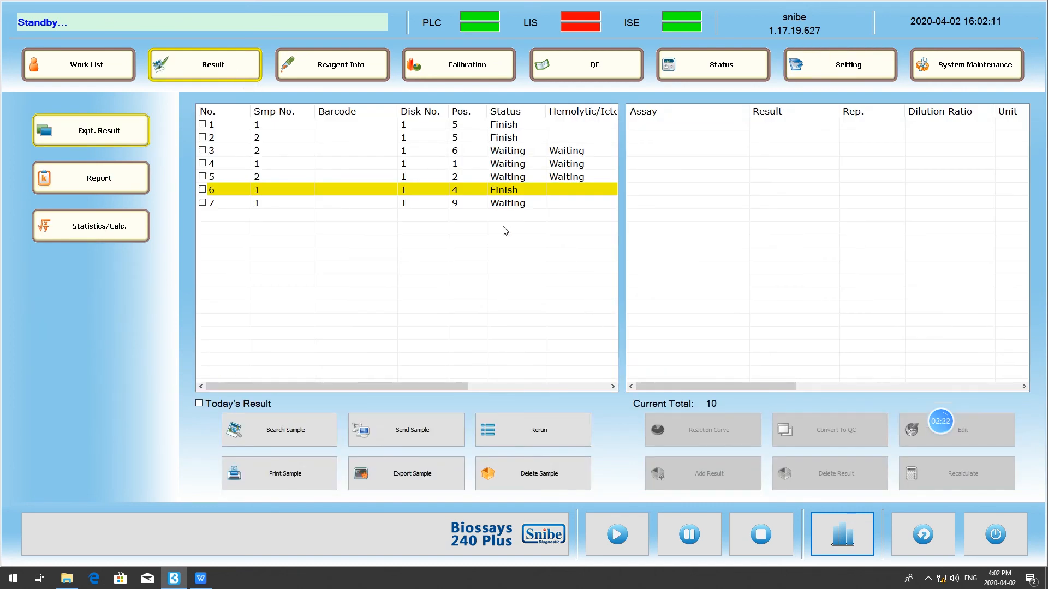
click(216, 206)
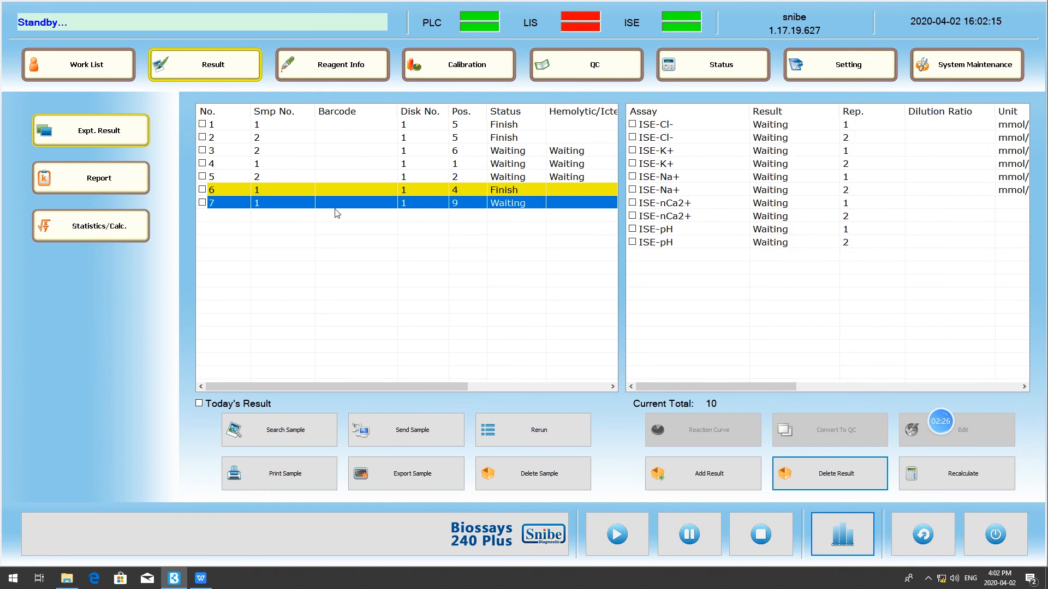
click(722, 474)
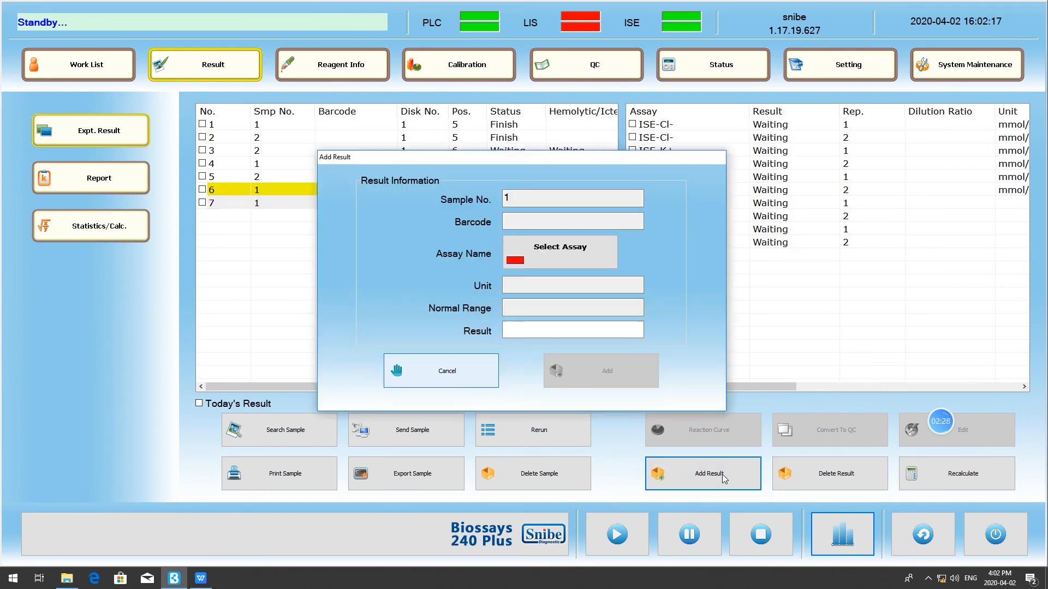
click(462, 362)
click(202, 203)
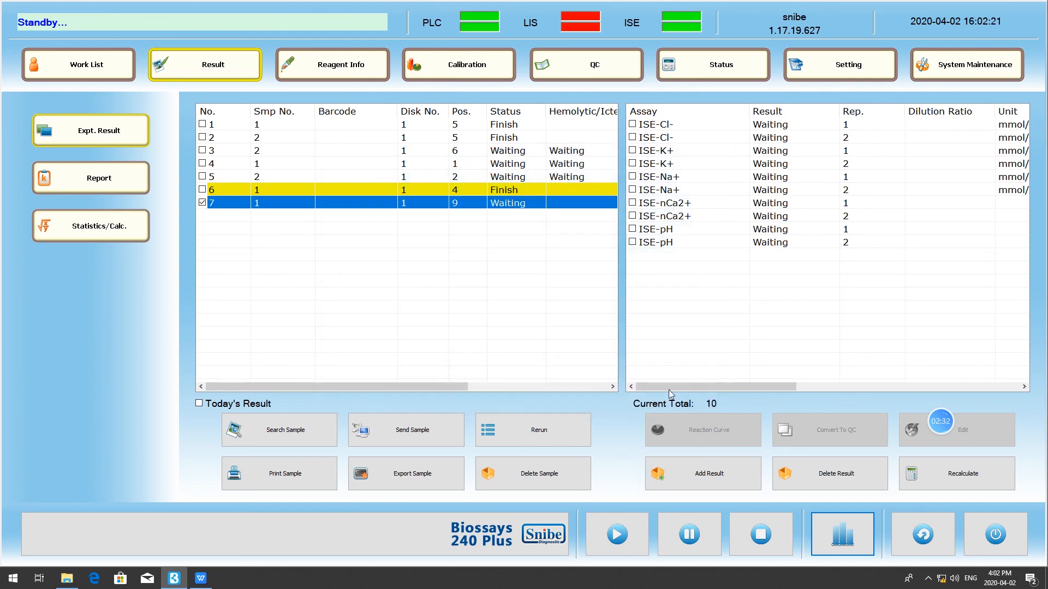
- Add a result of 3 for assay T to the selected sample and check the sample print options without printing
click(711, 473)
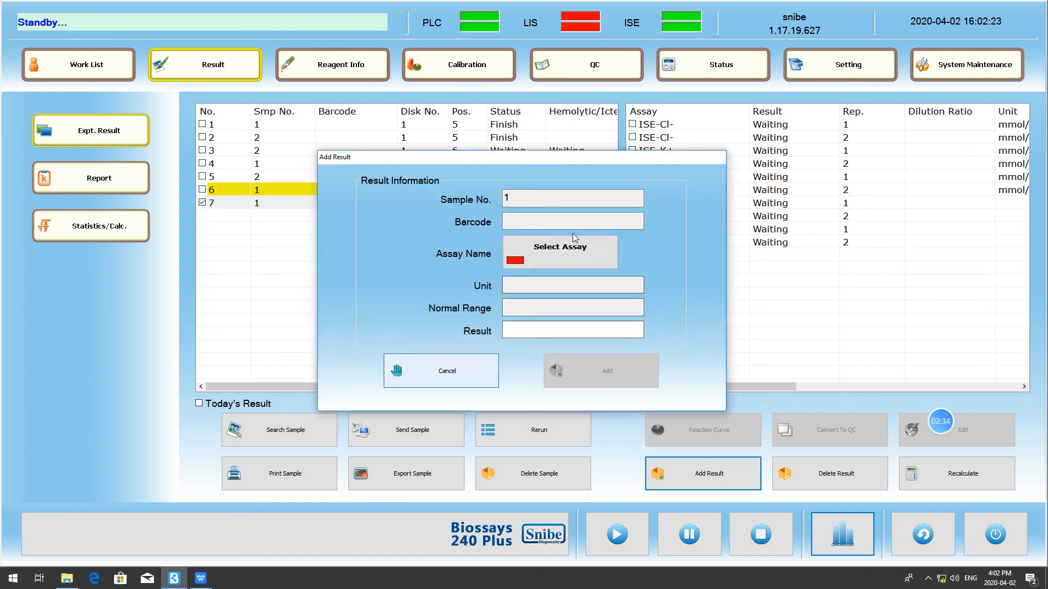
click(565, 255)
click(754, 349)
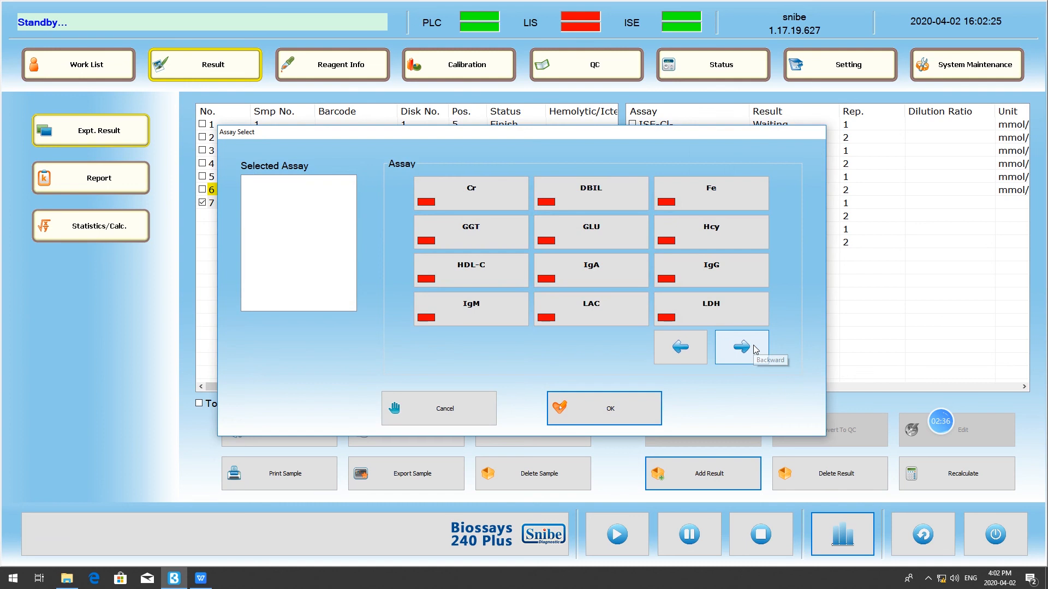
click(755, 349)
click(501, 204)
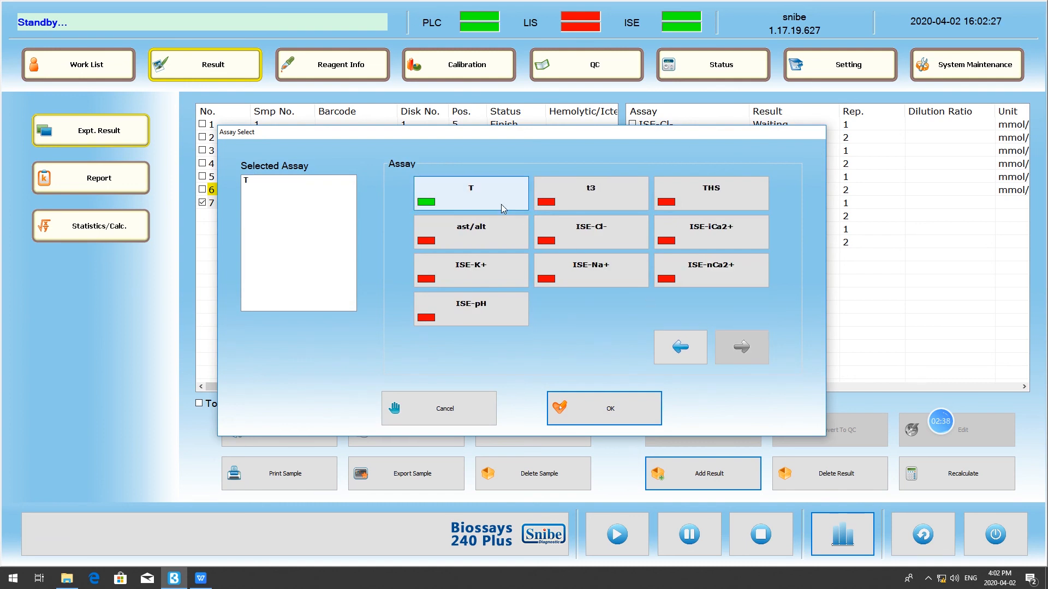
click(612, 410)
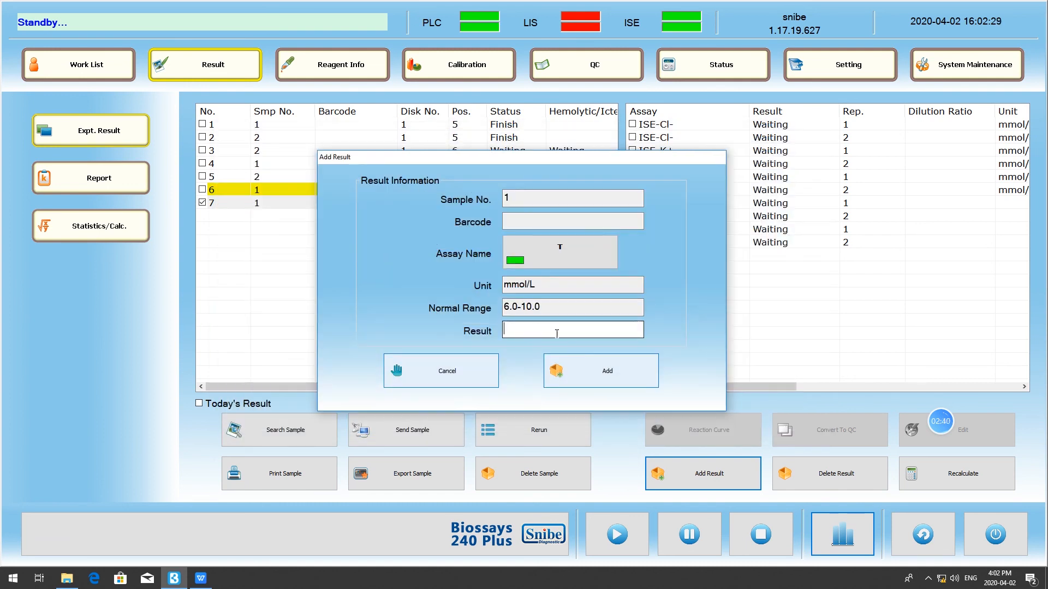
text(3)
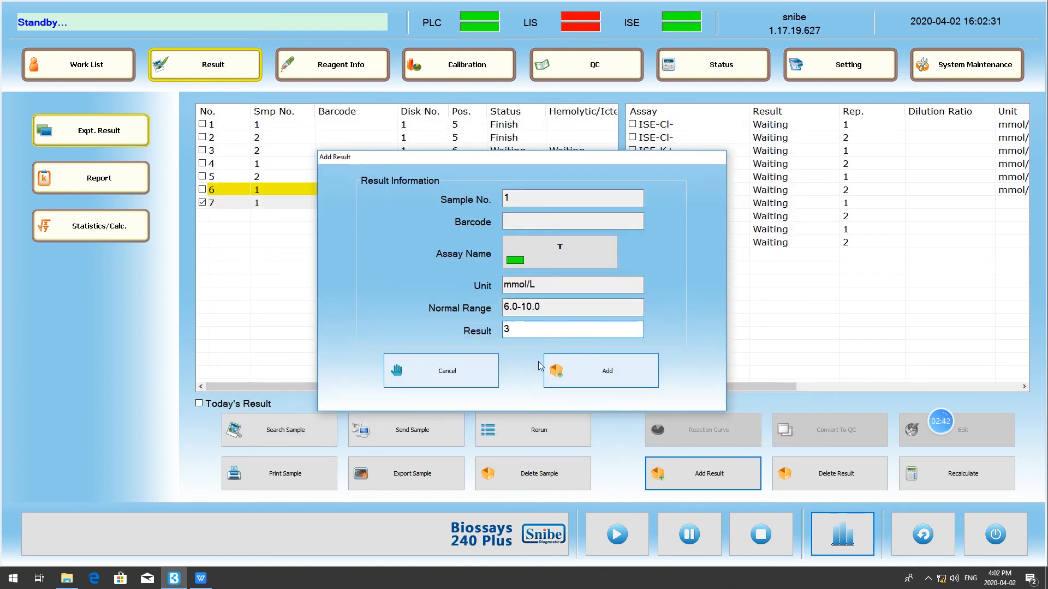
click(577, 379)
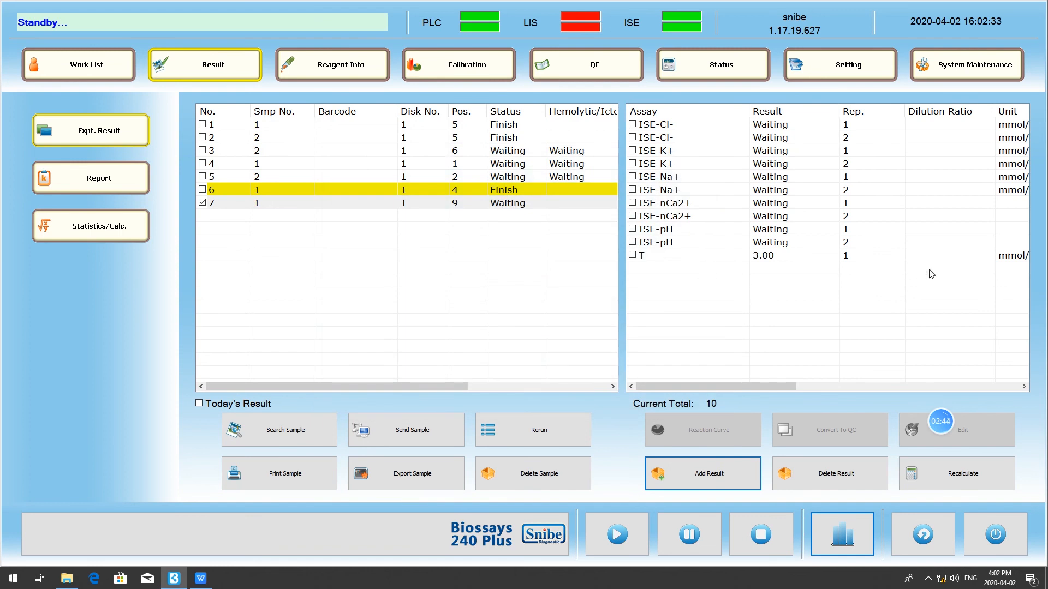
click(319, 478)
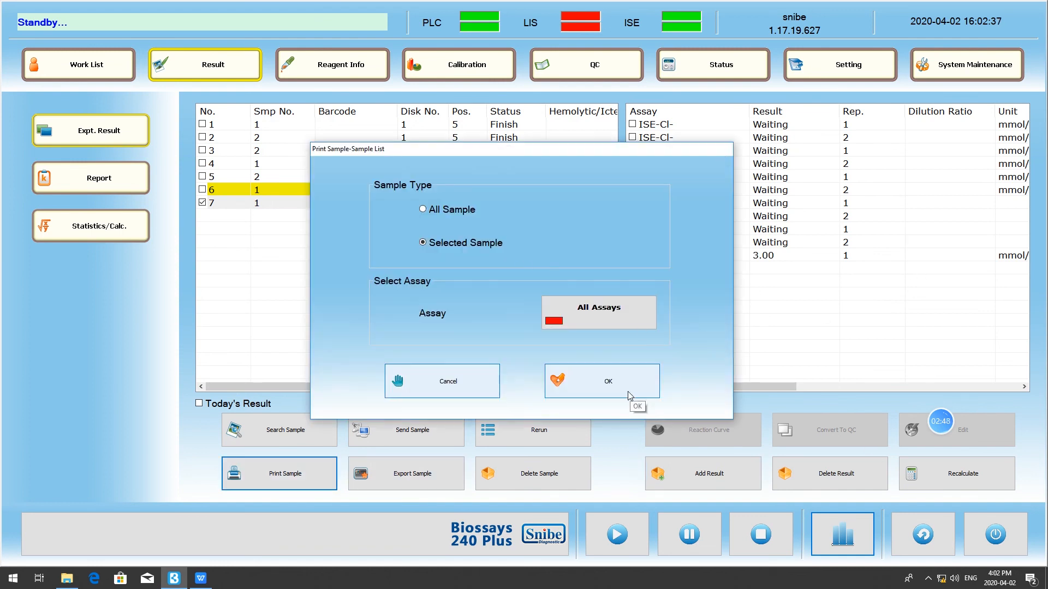
click(471, 390)
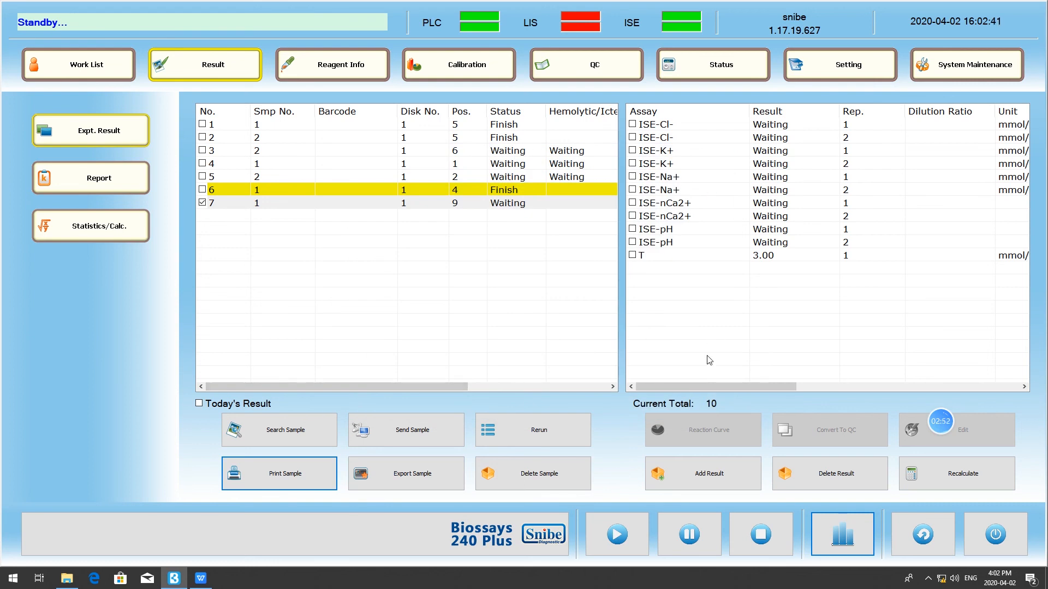
- In the system preferences, mark the ISE message about abnormal pH electrode point calibration as undesired and save
click(838, 69)
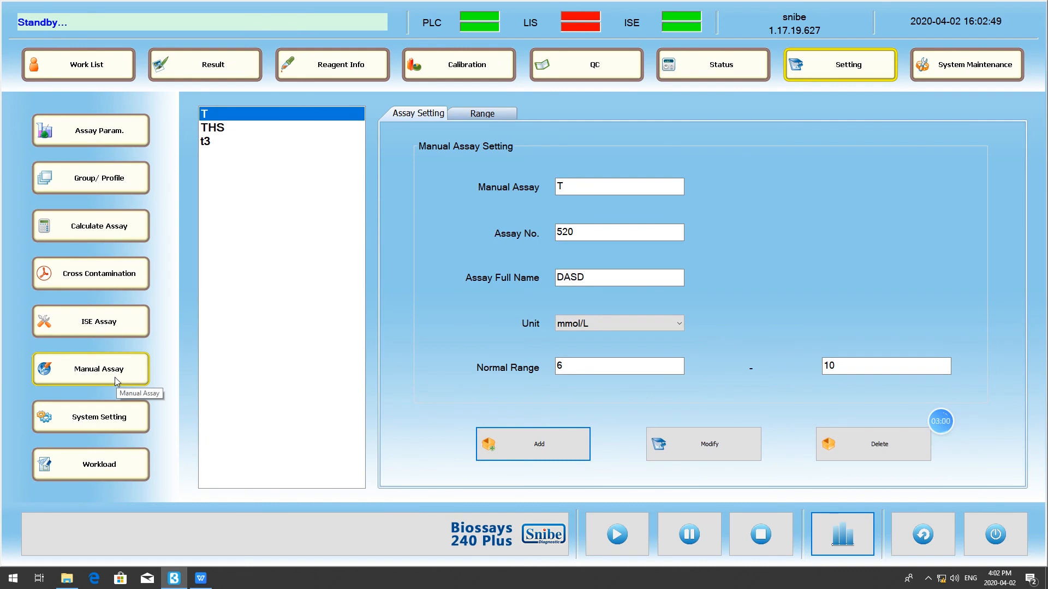
click(54, 423)
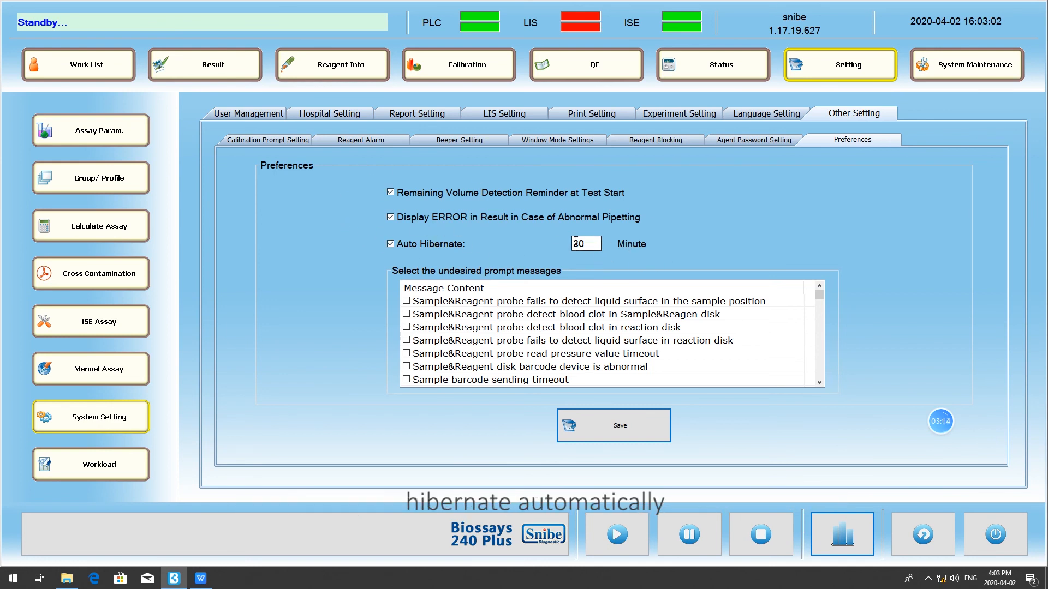
scroll(579, 350, down, 10)
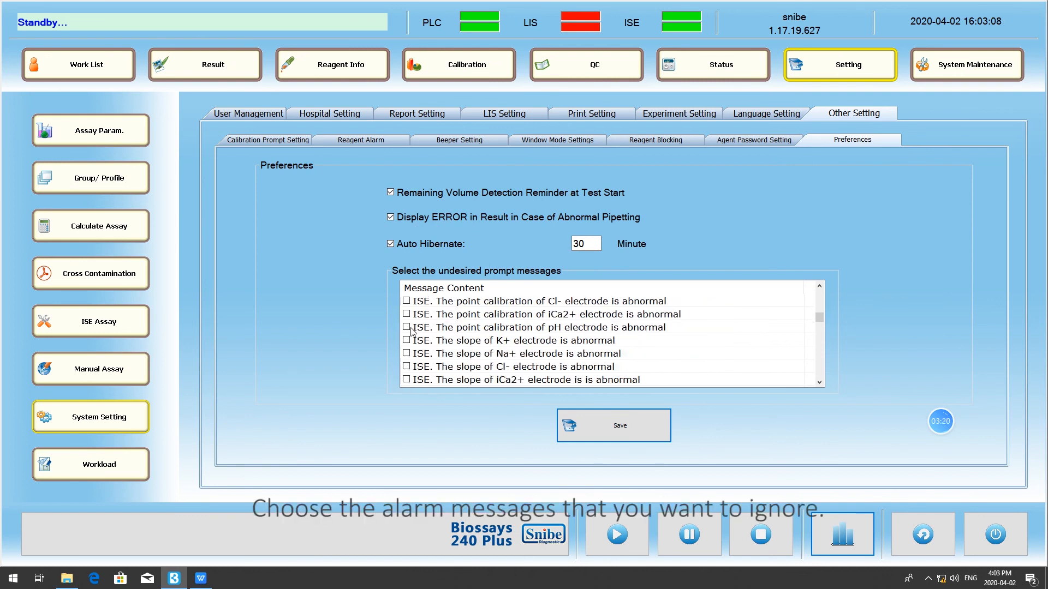
click(411, 331)
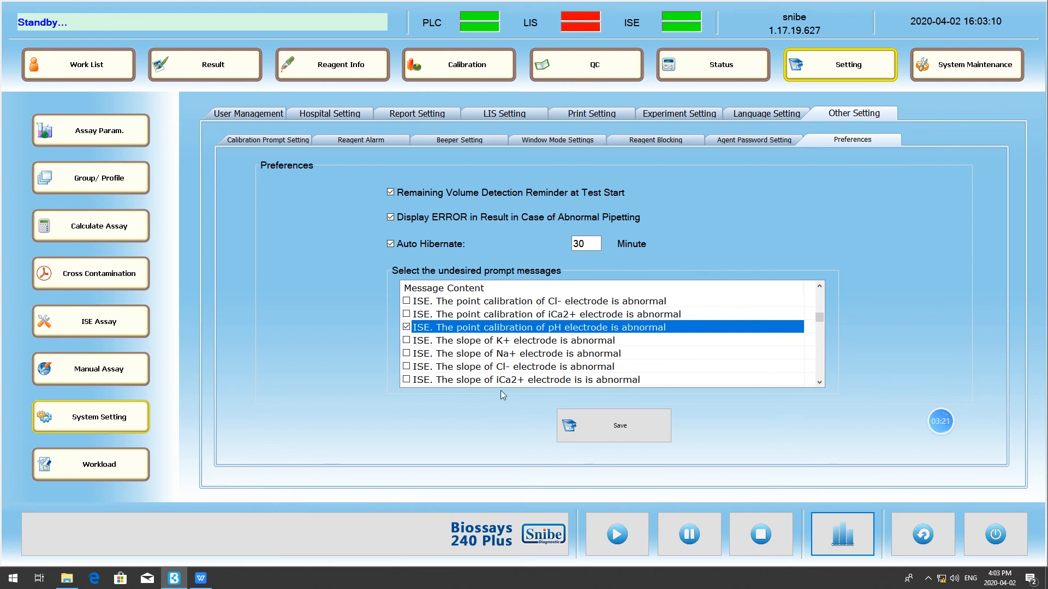
click(603, 422)
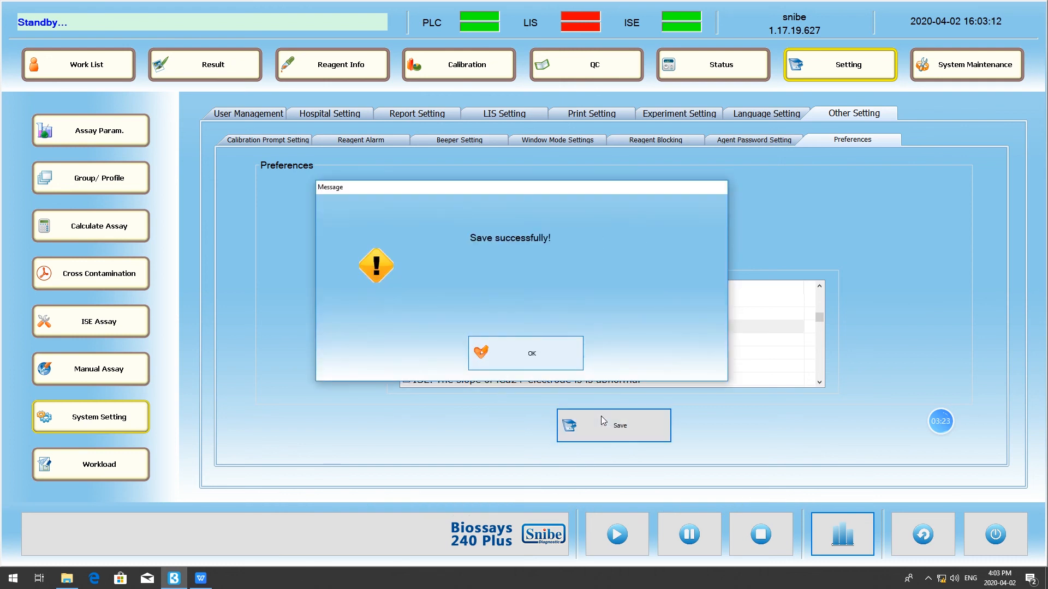
click(532, 358)
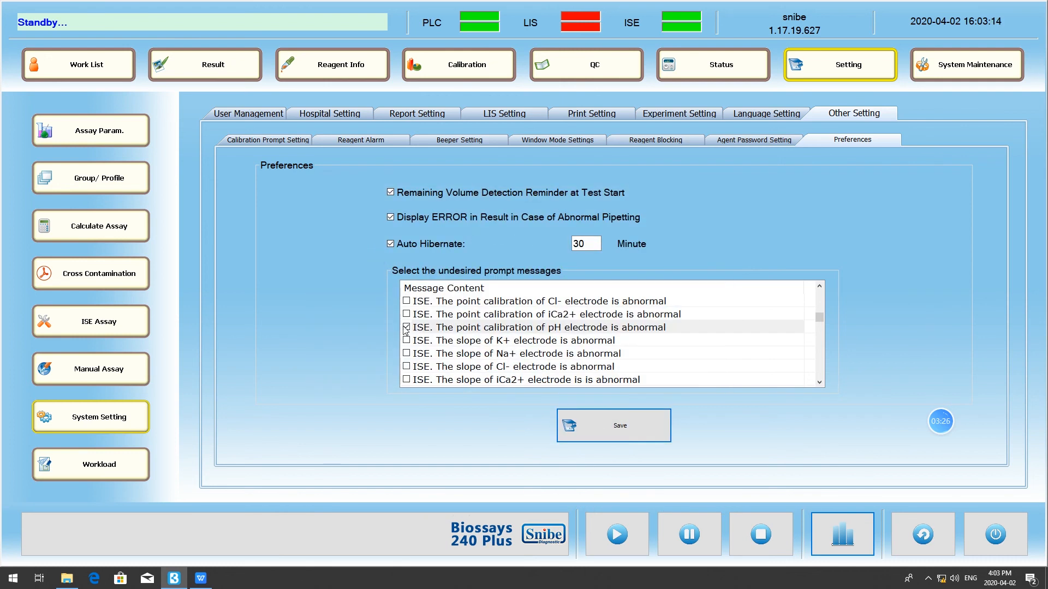
- Remove the abnormal pH electrode point calibration message from the undesired prompts and save the preferences
click(406, 329)
click(595, 424)
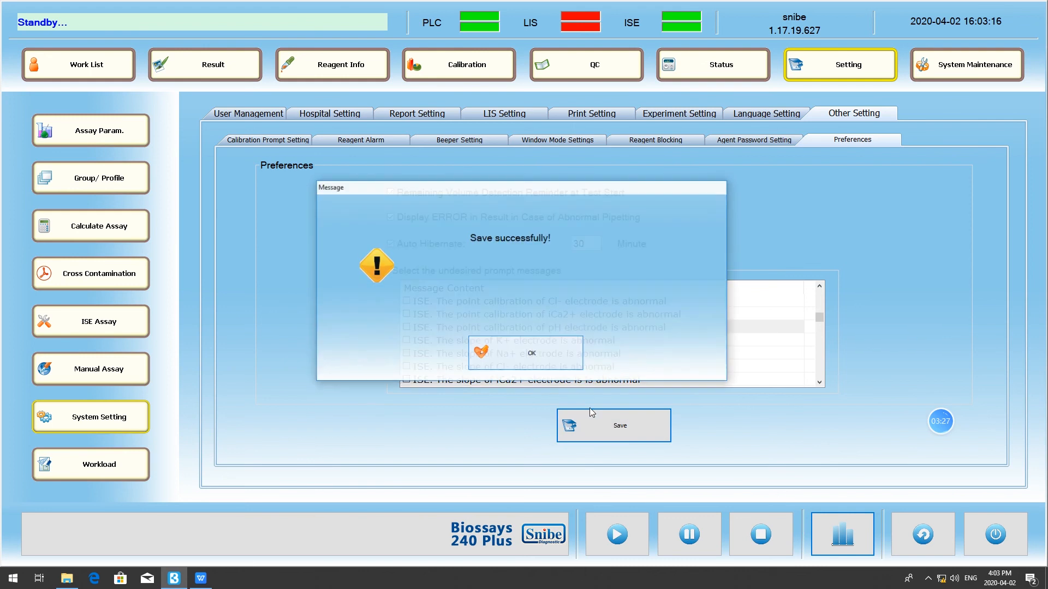
click(553, 370)
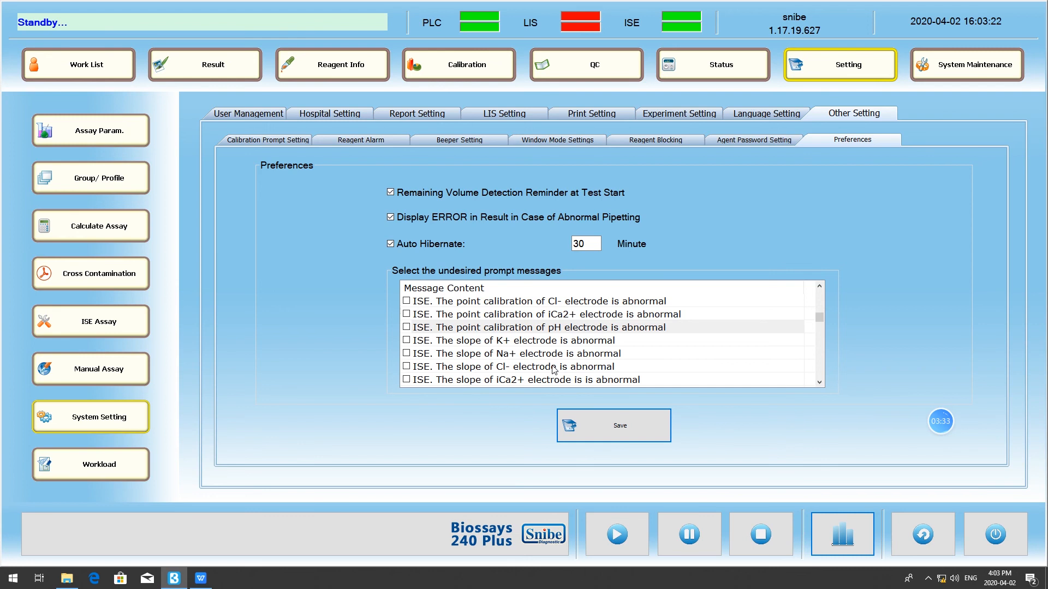
- Search the workload statistics by Assay with start date 2020-02-23, and check the print output without saving a file
click(112, 464)
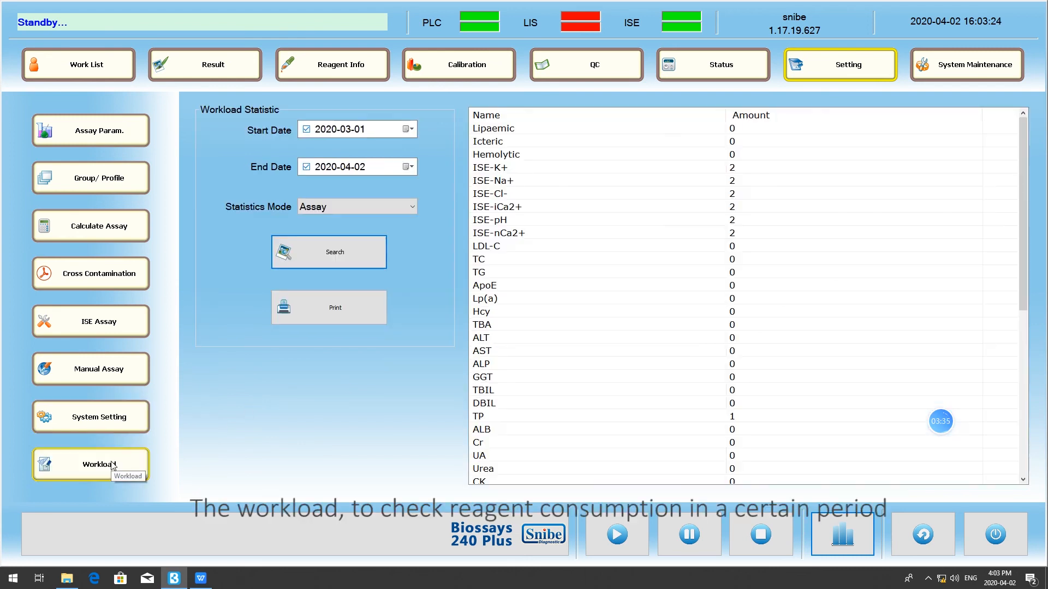
click(407, 129)
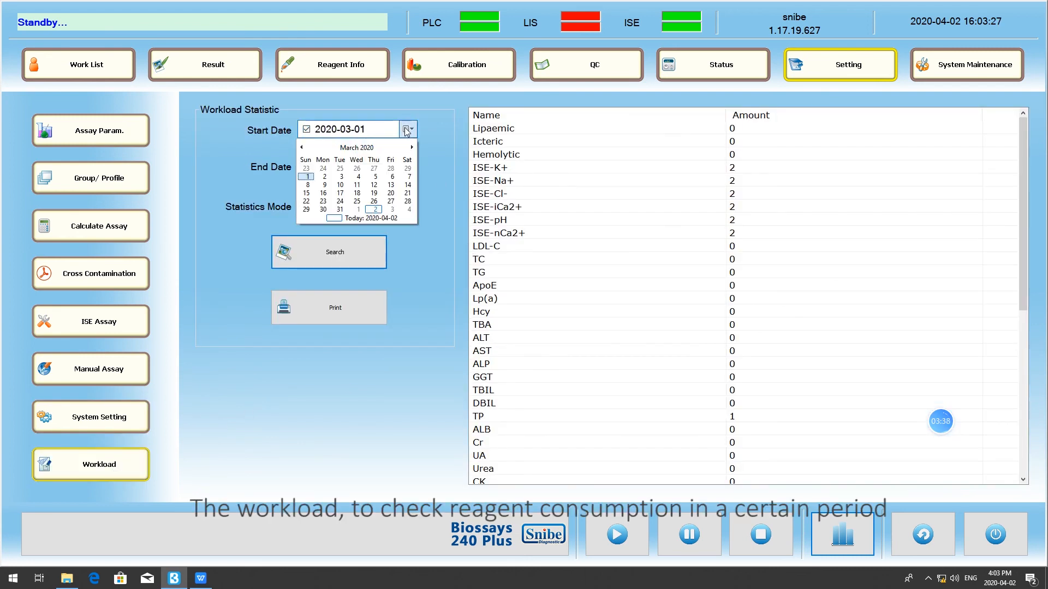
click(306, 168)
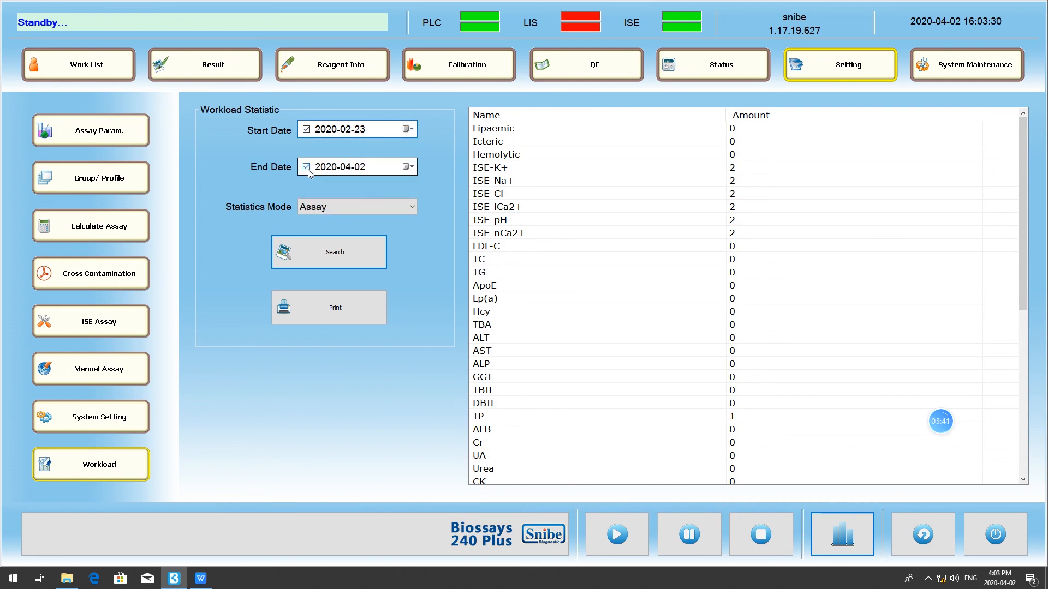
click(330, 206)
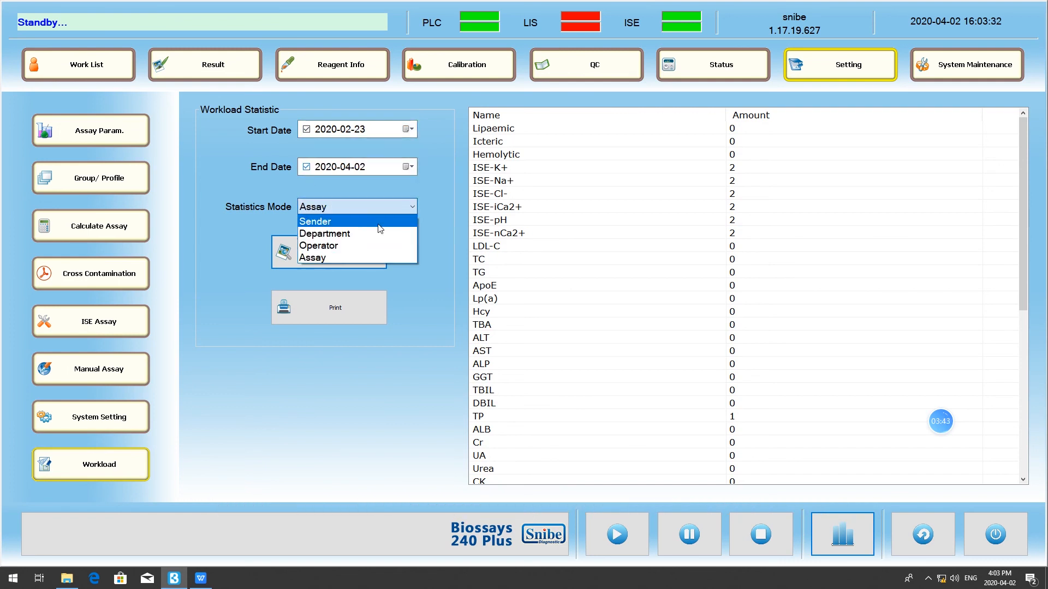
click(371, 256)
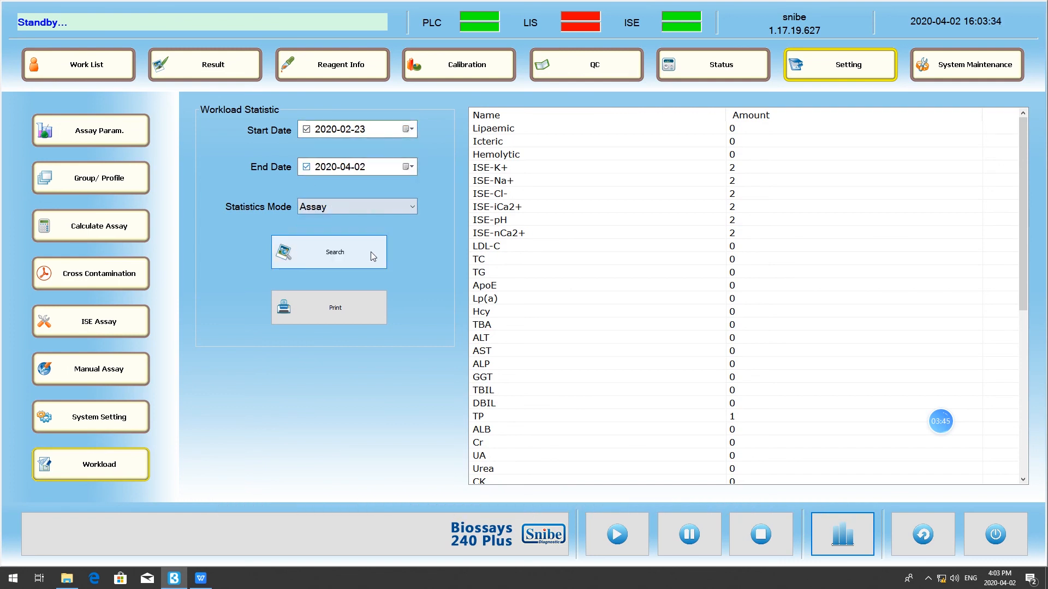
click(362, 257)
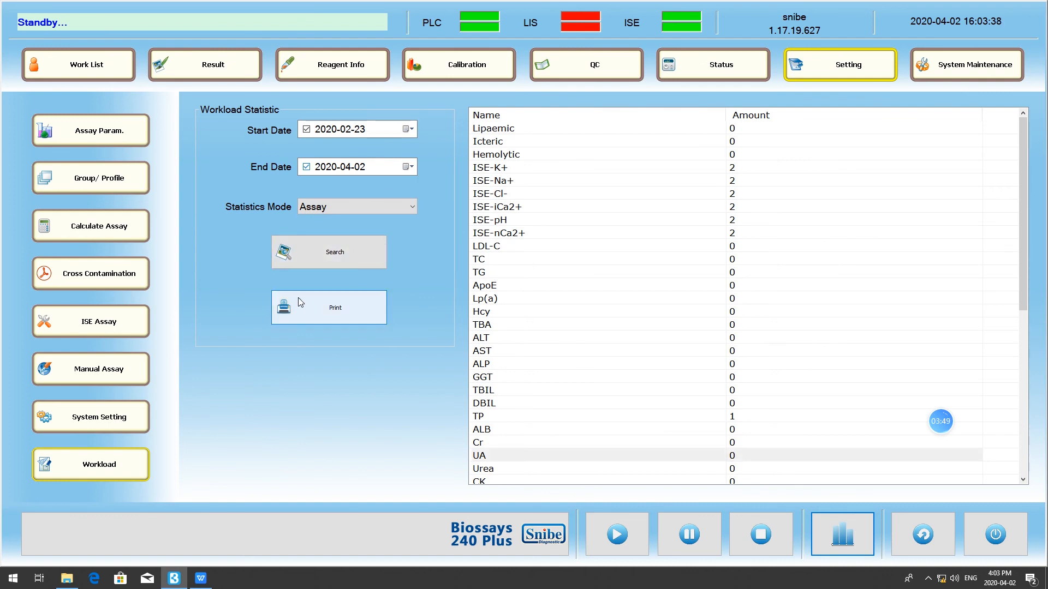
click(329, 307)
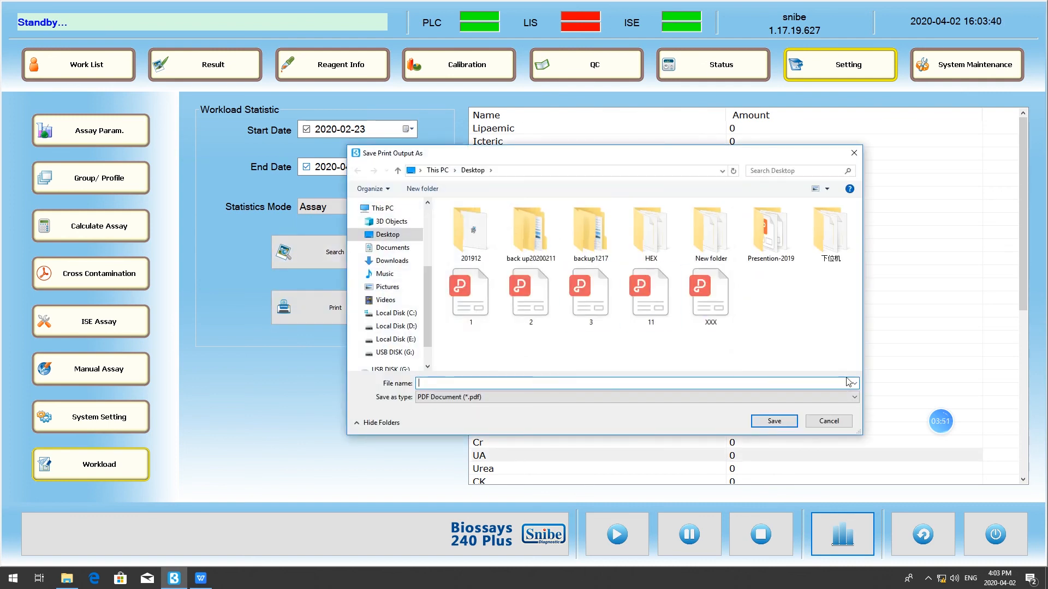
click(839, 422)
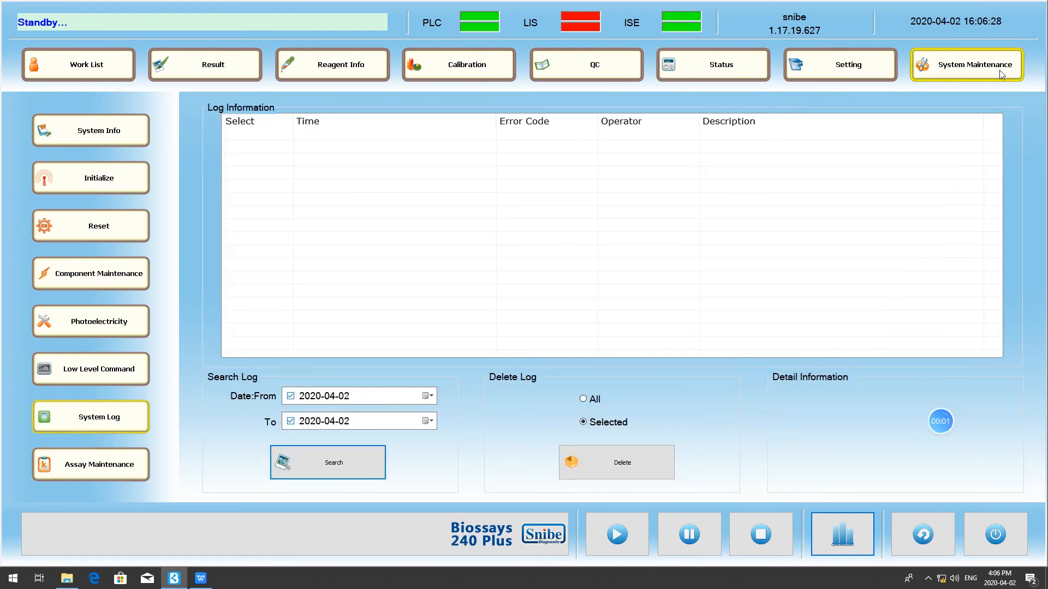
- Examine the system information in system maintenance, including the software and PLC release versions
click(1001, 73)
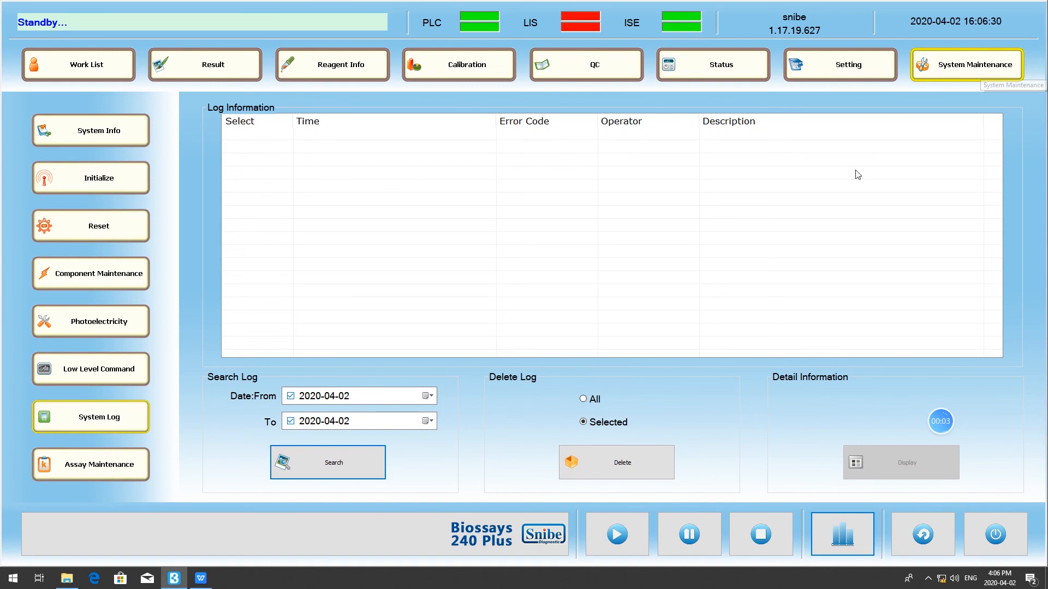
click(146, 135)
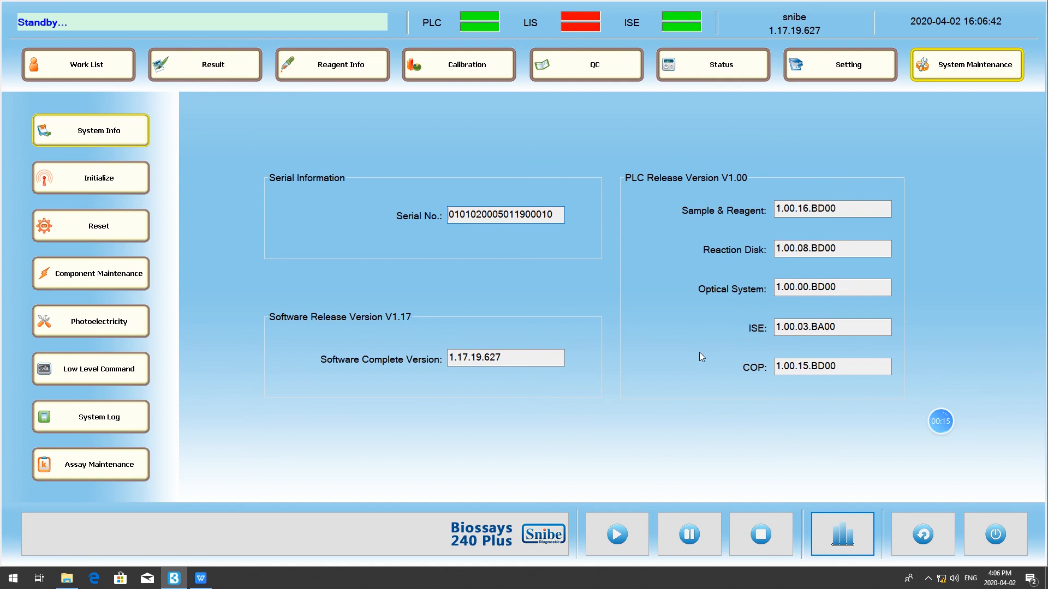
- Start component maintenance, send the initialization for the ISE Module only, and finish the maintenance
click(122, 272)
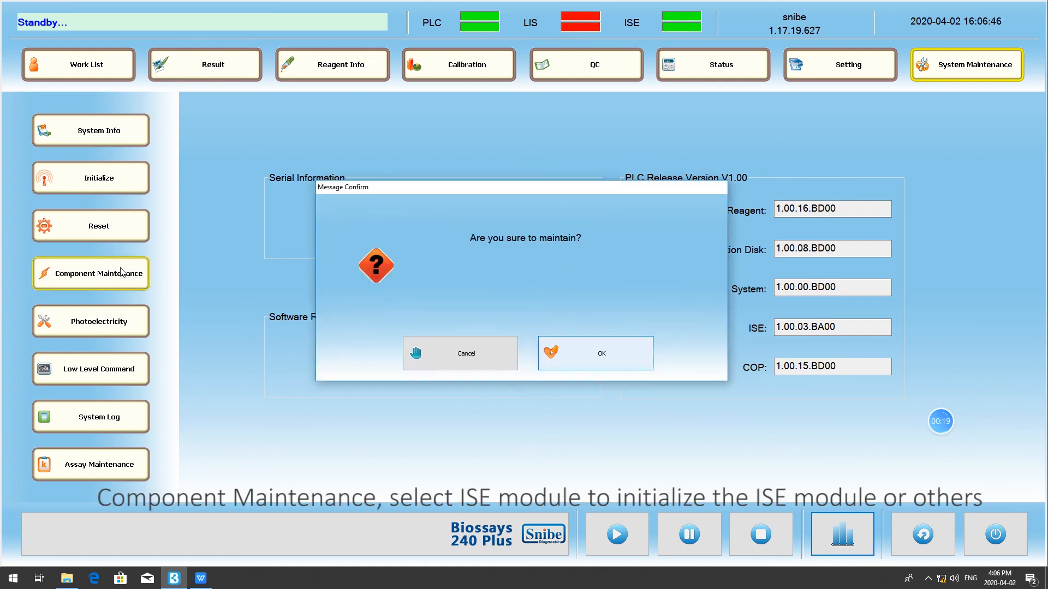
click(580, 360)
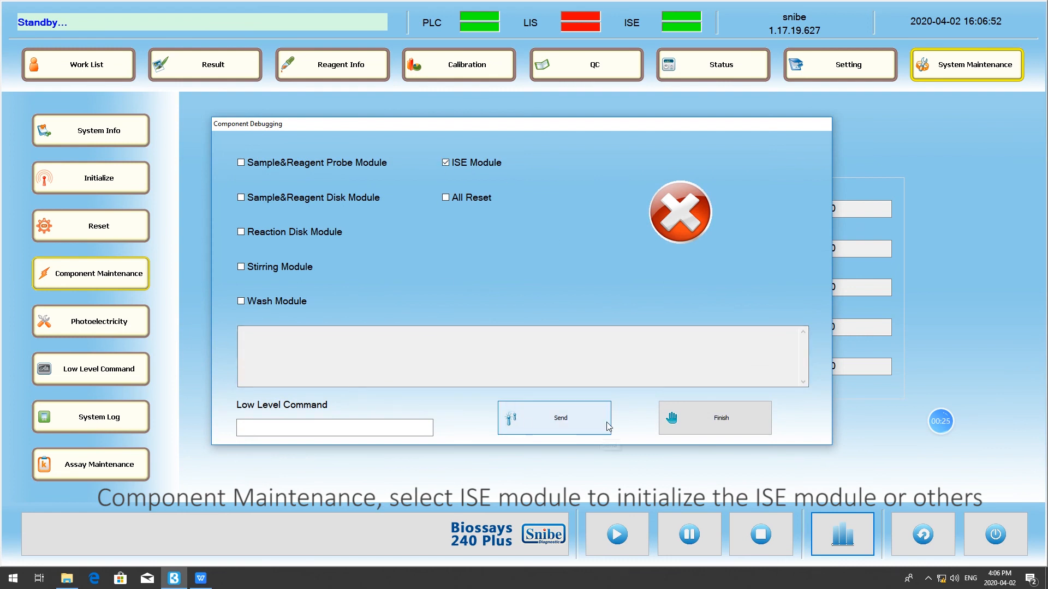
click(530, 422)
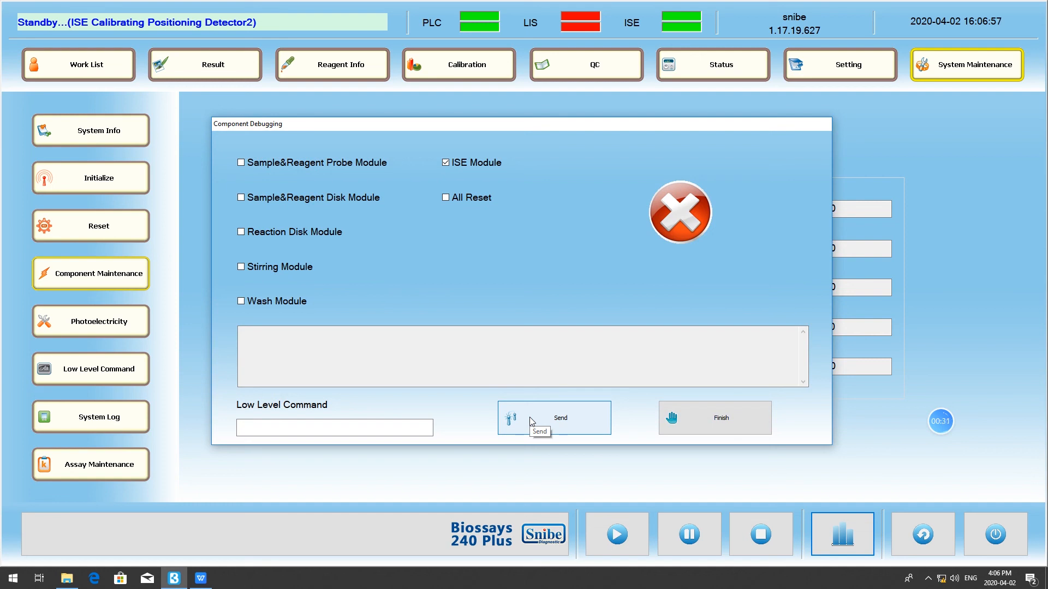
click(724, 419)
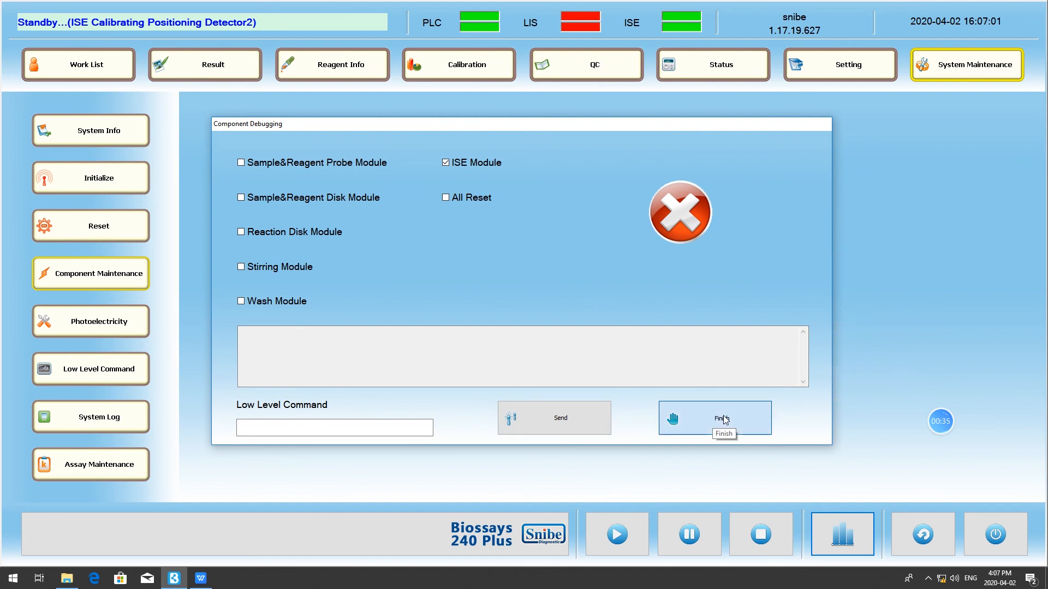